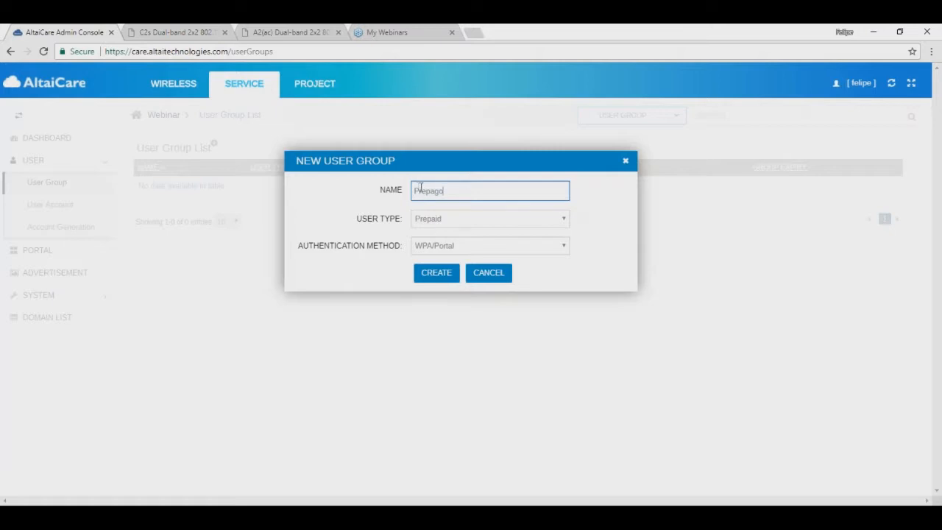
Step: Create the Prepago user group with WPA/Portal authentication
left_click(442, 246)
left_click(442, 248)
left_click(436, 273)
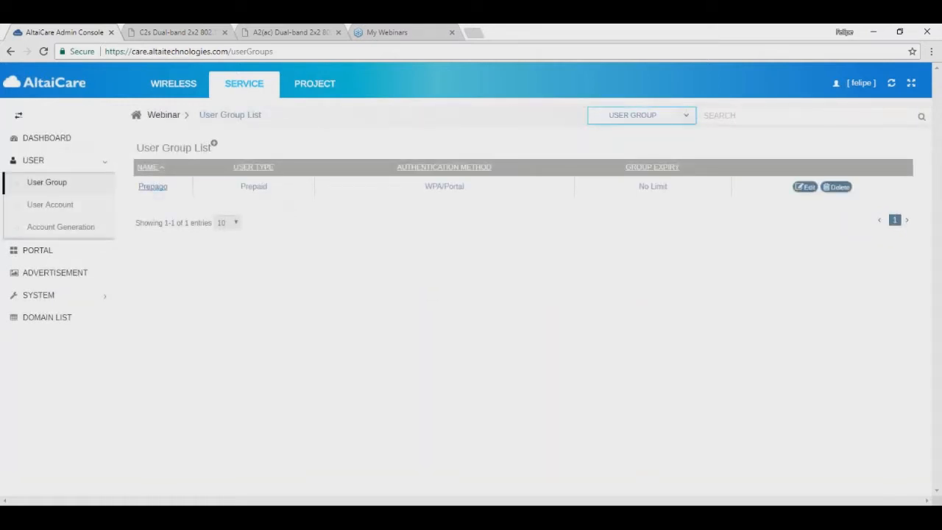
Step: Add a Subscription-type user group named Suscripcion
left_click(215, 146)
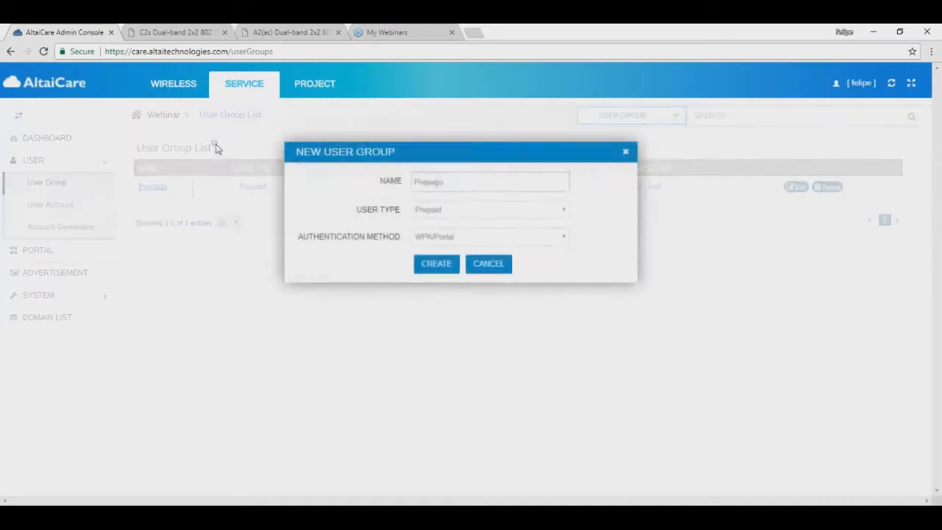
left_click(444, 219)
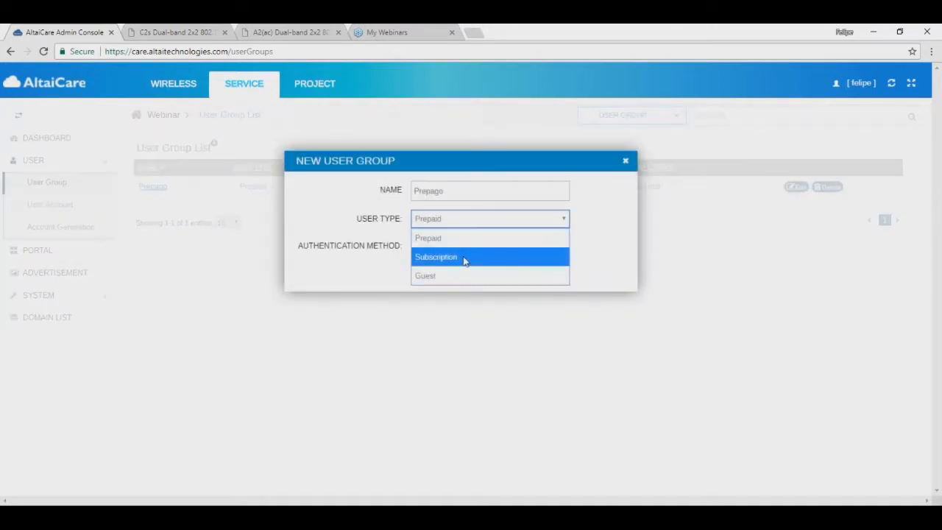
left_click(464, 261)
double_click(435, 192)
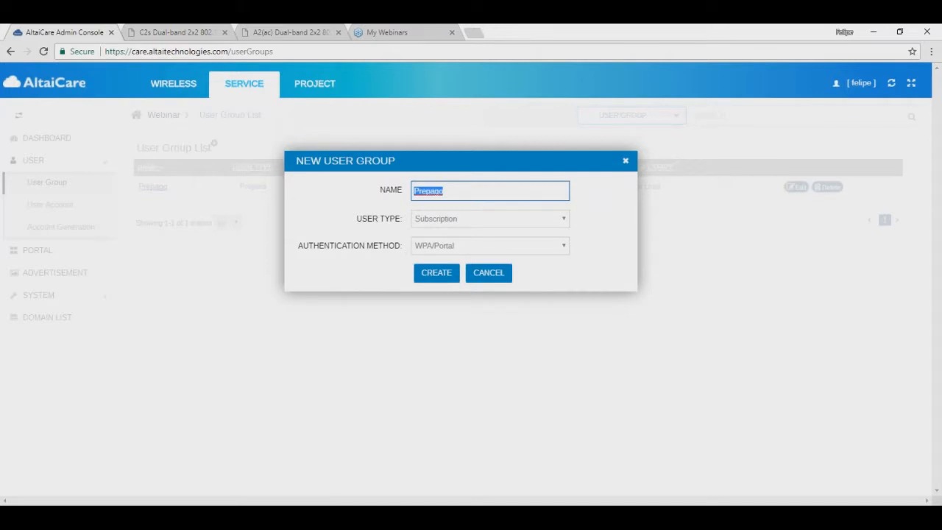
type("Suscripcion")
left_click(449, 274)
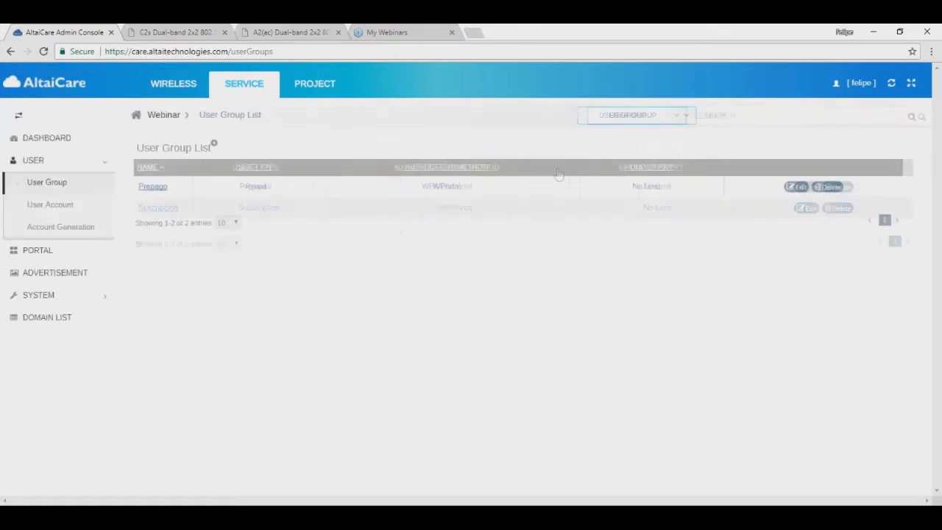
Step: Add a Guest-type user group named Invitados
left_click(214, 144)
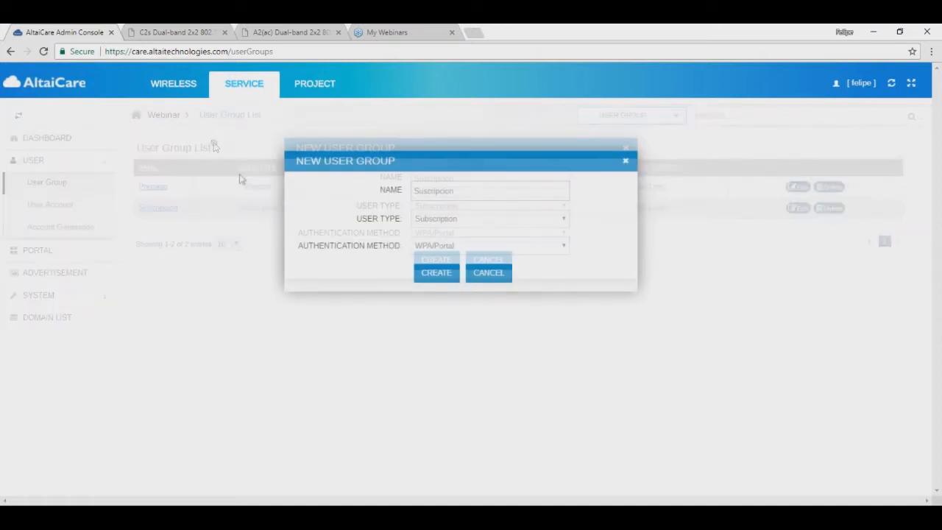
left_click(427, 245)
left_click(424, 221)
left_click(438, 273)
left_click_drag(453, 190, 410, 191)
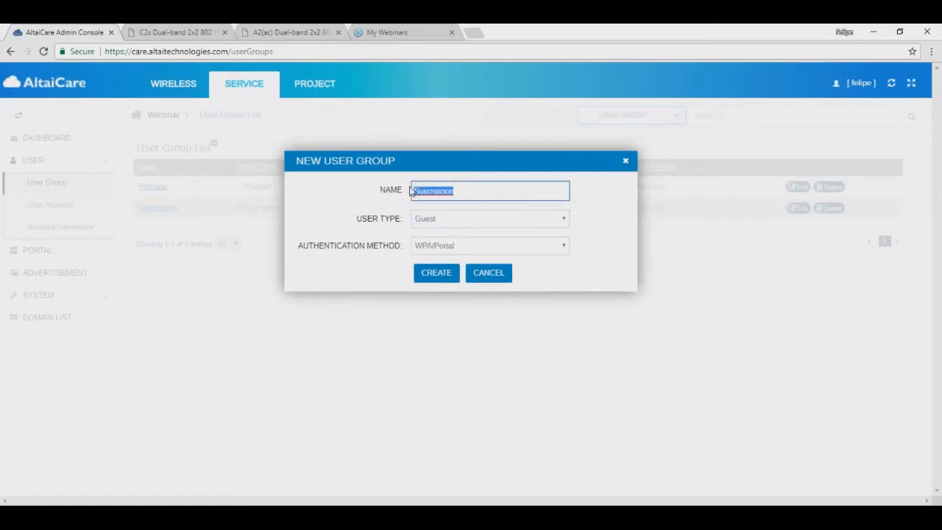
type("Invitados")
left_click(442, 279)
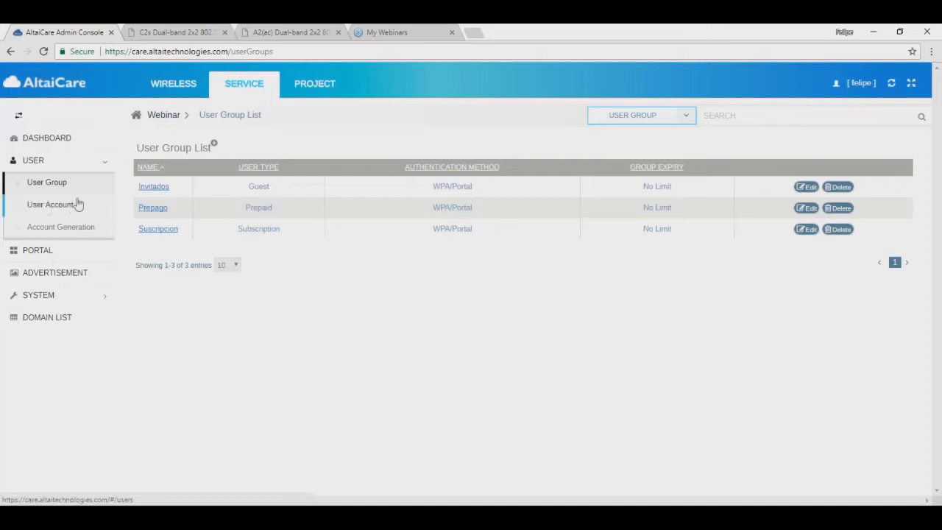
Step: Start a new user account named altaip, keeping the Prepaid user type
left_click(42, 208)
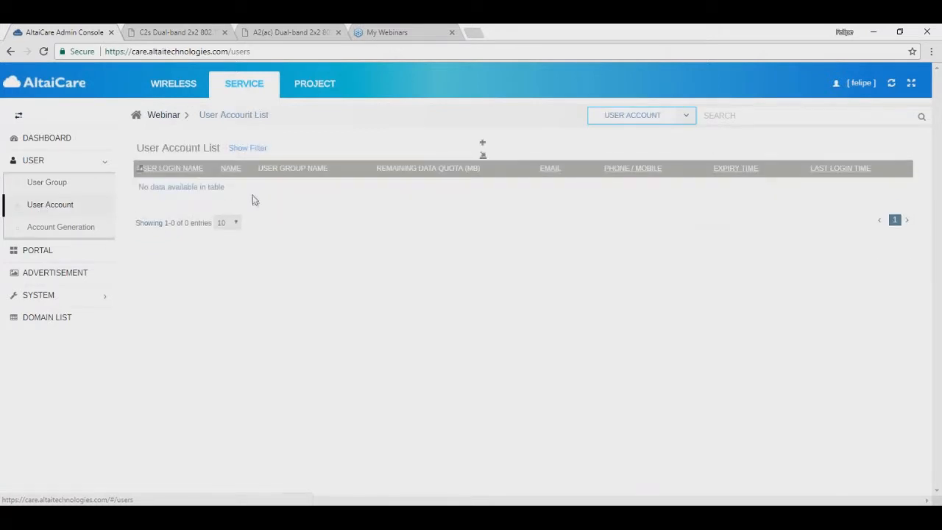
left_click(482, 145)
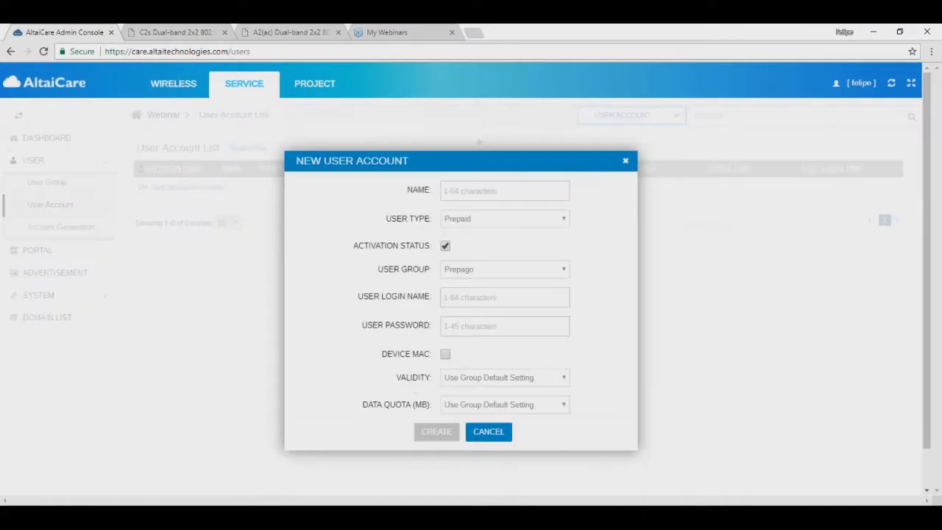
left_click(477, 193)
type("prepa")
key("BackSpace")
key("BackSpace")
key("BackSpace")
key("BackSpace")
key("BackSpace")
type("altai")
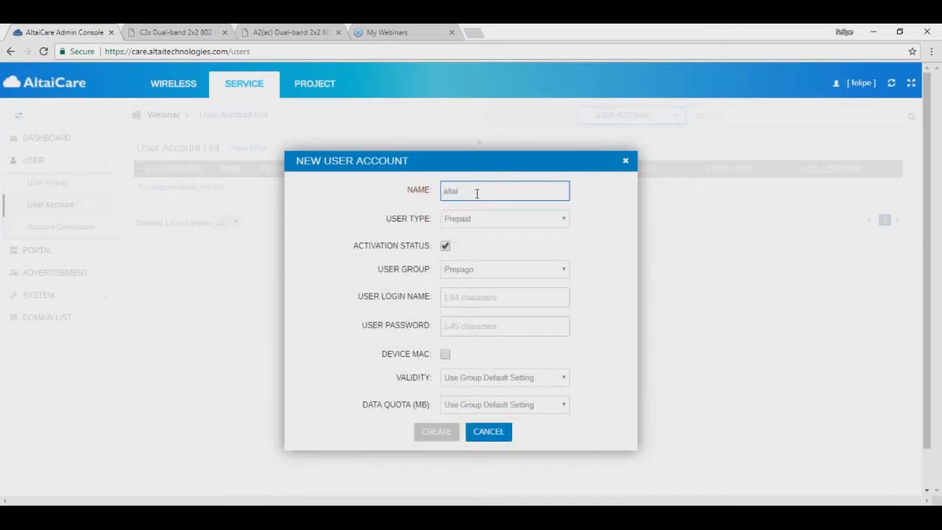
type("p")
left_click(474, 223)
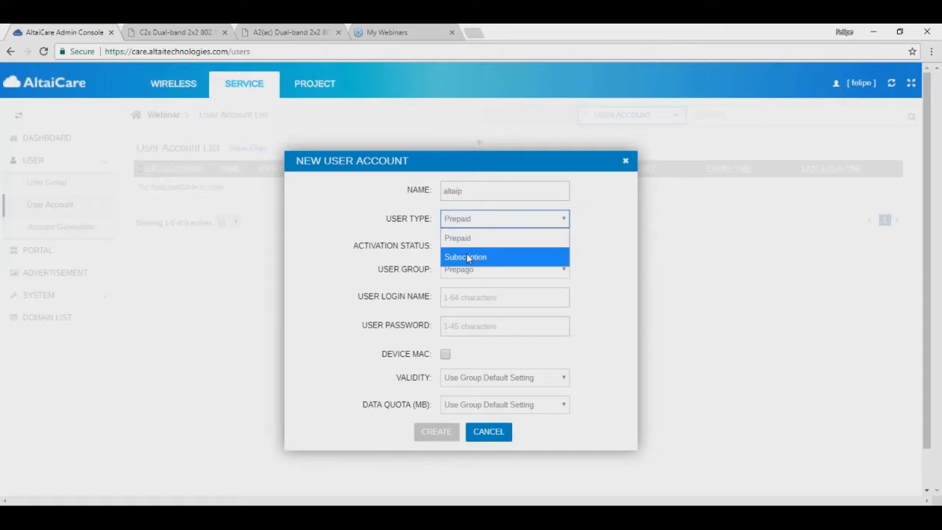
left_click(469, 238)
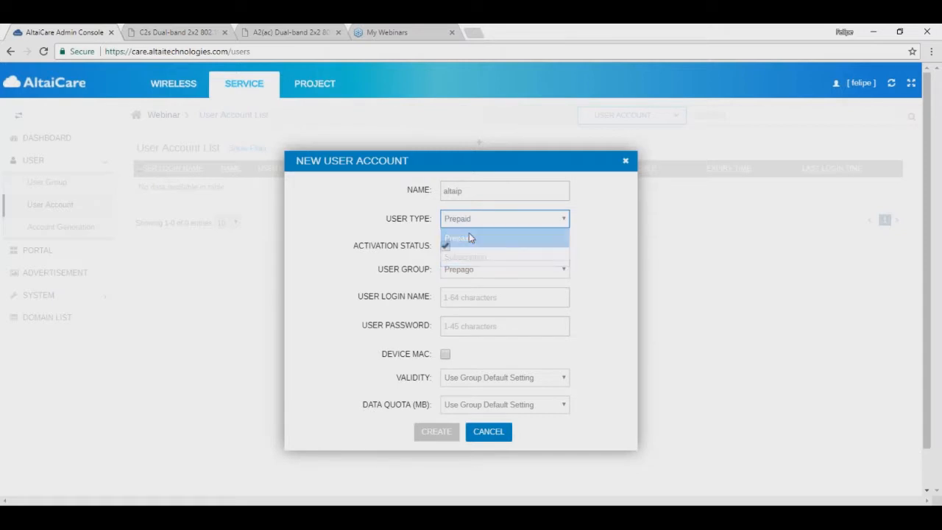
left_click(475, 298)
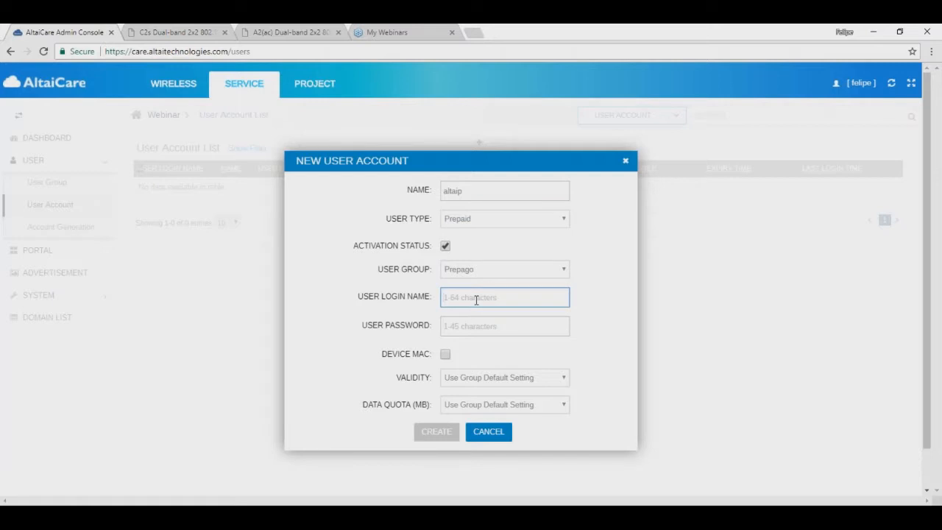
type("altaip")
key("Tab")
type("12345")
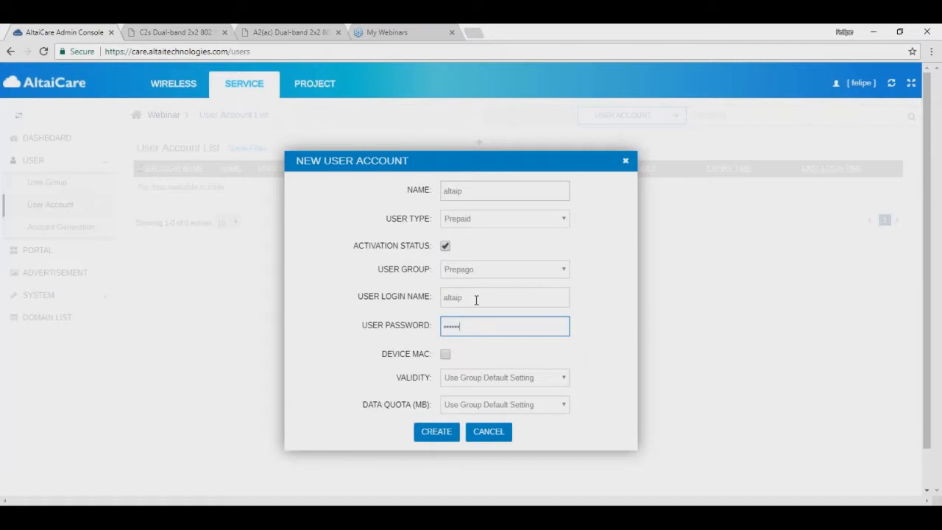
Step: Keep the group default validity and try a Custom Mode data quota
left_click(474, 378)
left_click(475, 379)
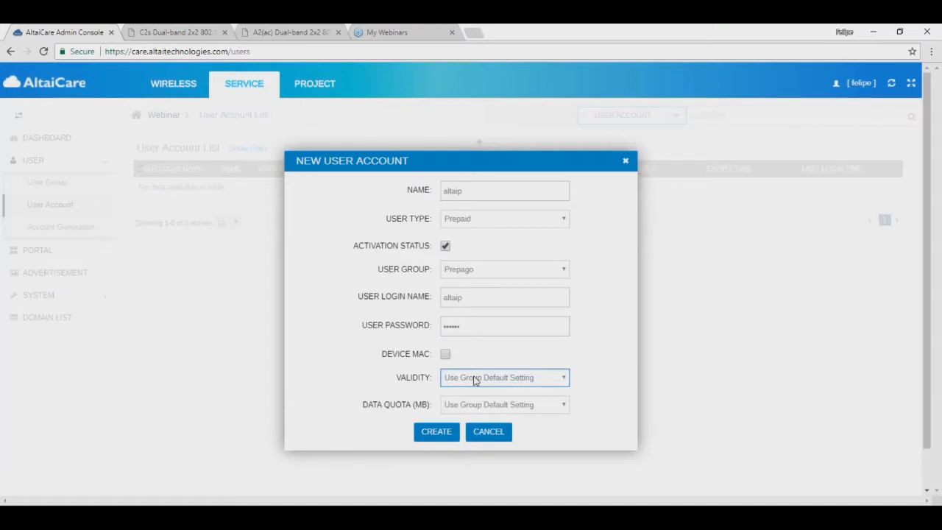
left_click(492, 149)
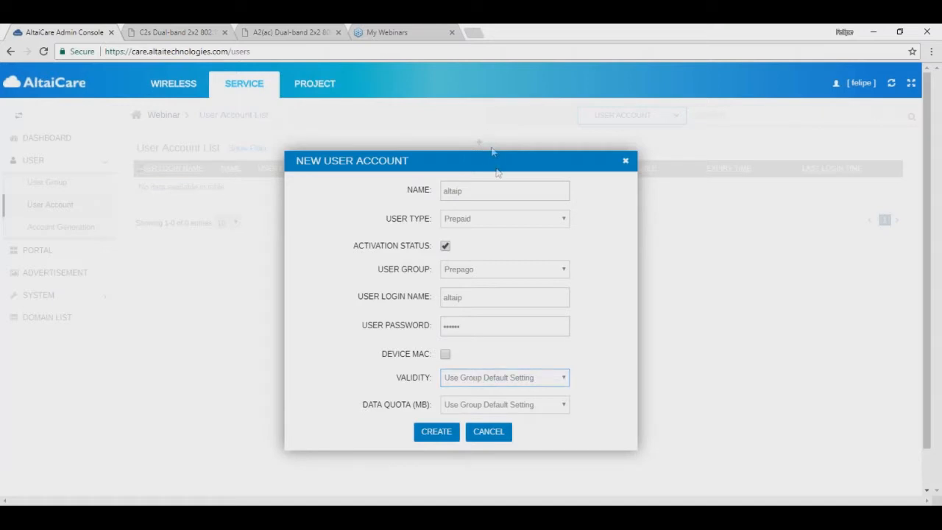
left_click(465, 409)
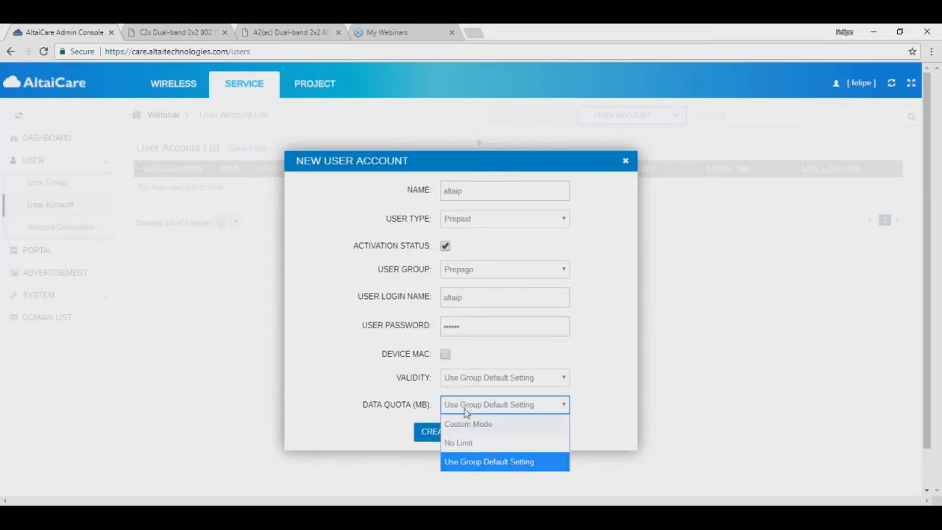
left_click(466, 424)
left_click(485, 424)
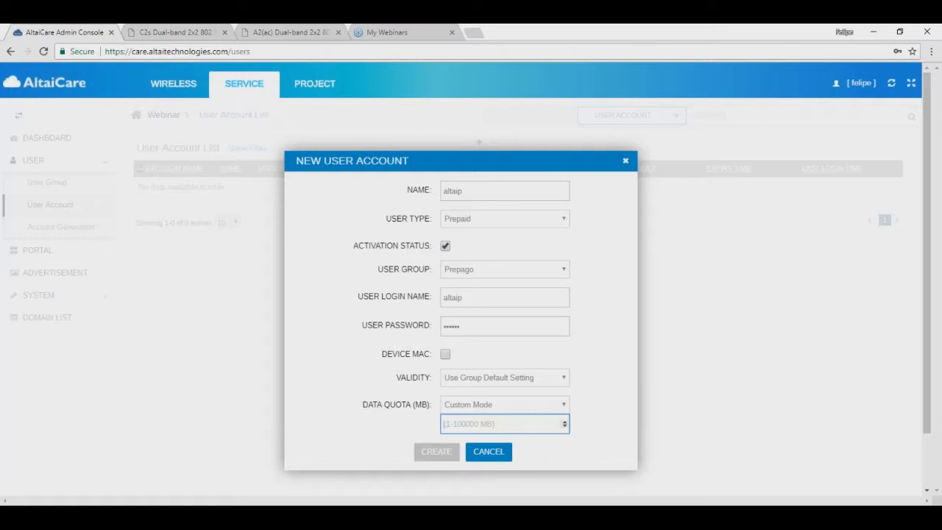
Step: Set the data quota to No Limit and create the altaip account
left_click(525, 410)
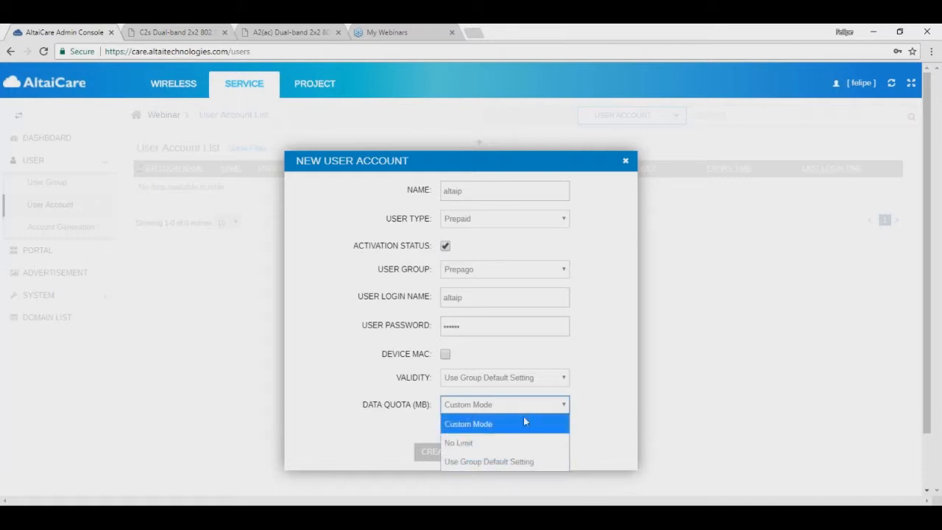
left_click(610, 427)
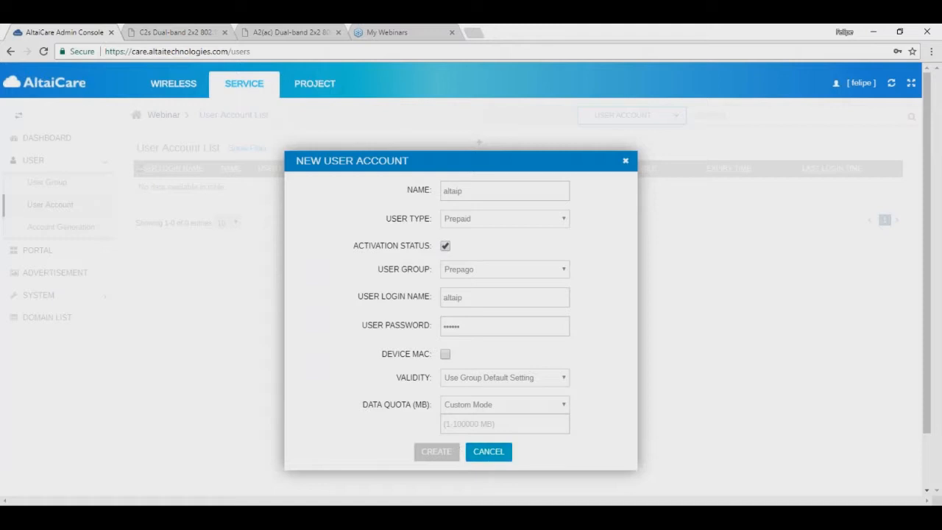
left_click(479, 407)
left_click(481, 405)
left_click(480, 408)
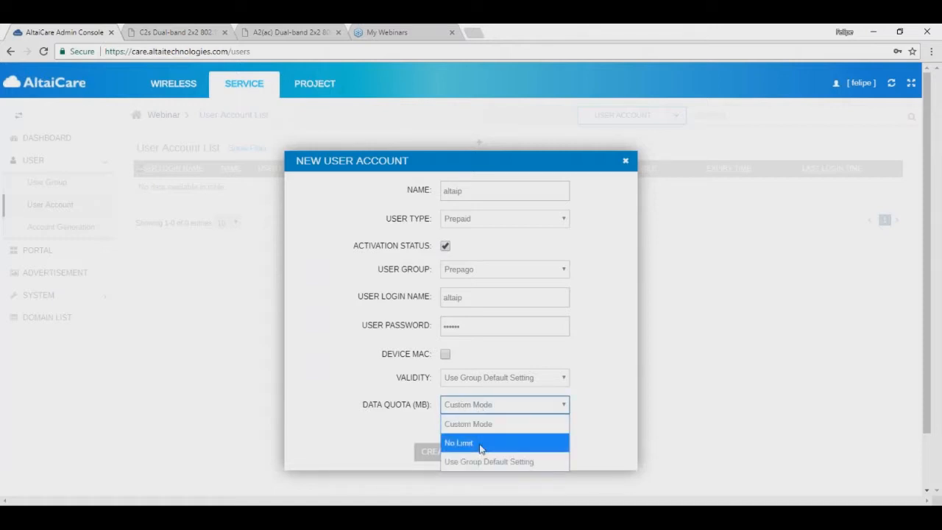
left_click(479, 443)
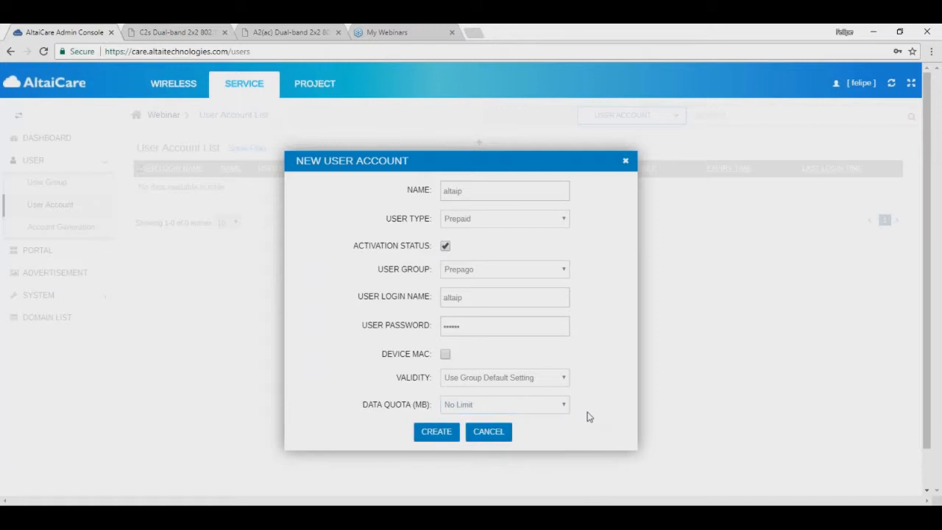
left_click(434, 432)
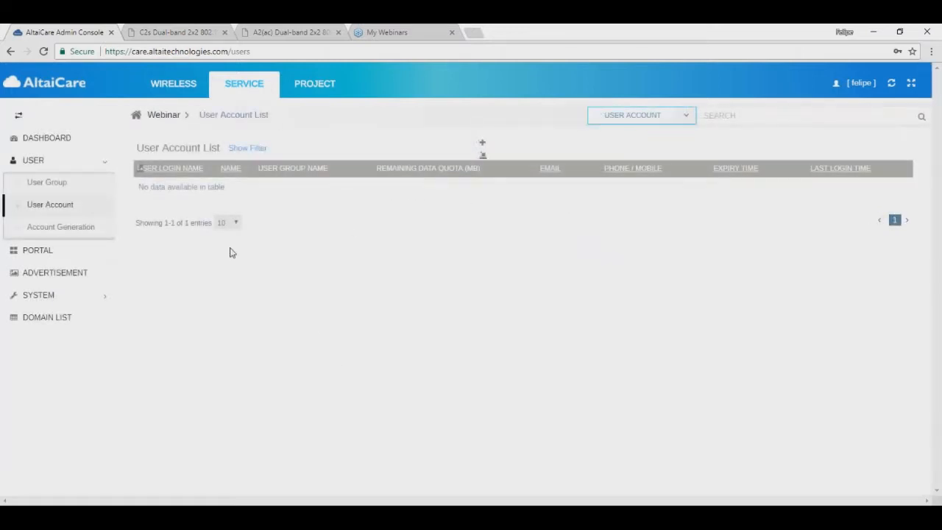
Step: Open the Prepago user group's detail settings
left_click(42, 184)
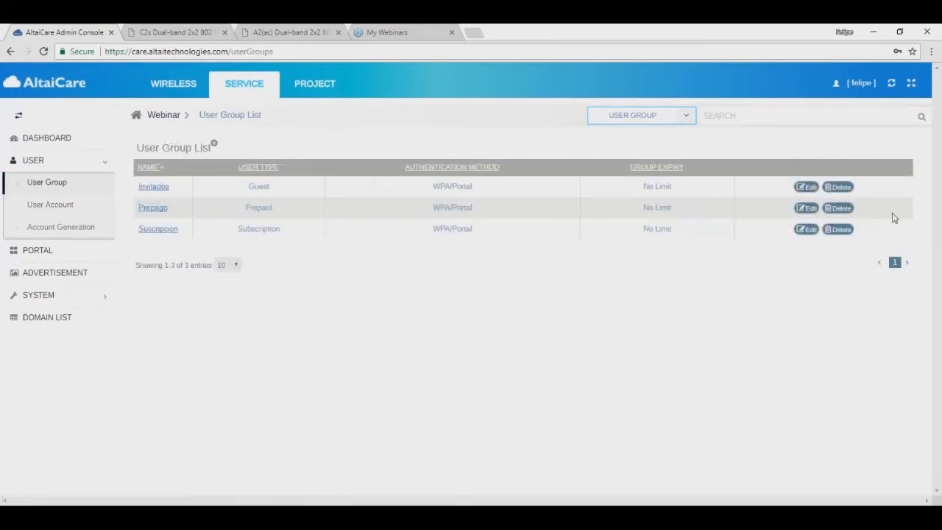
left_click(805, 208)
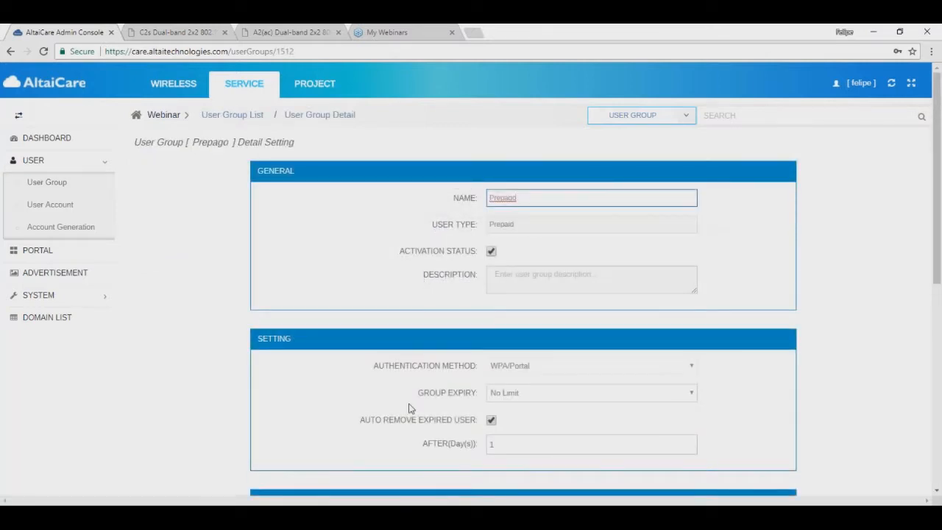
scroll(394, 338, "down", 5)
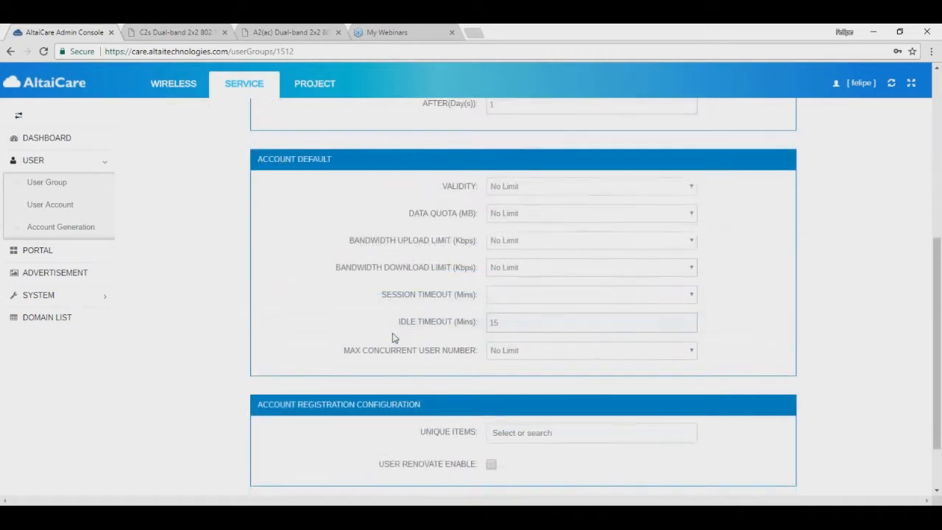
scroll(393, 333, "up", 1)
scroll(393, 336, "up", 4)
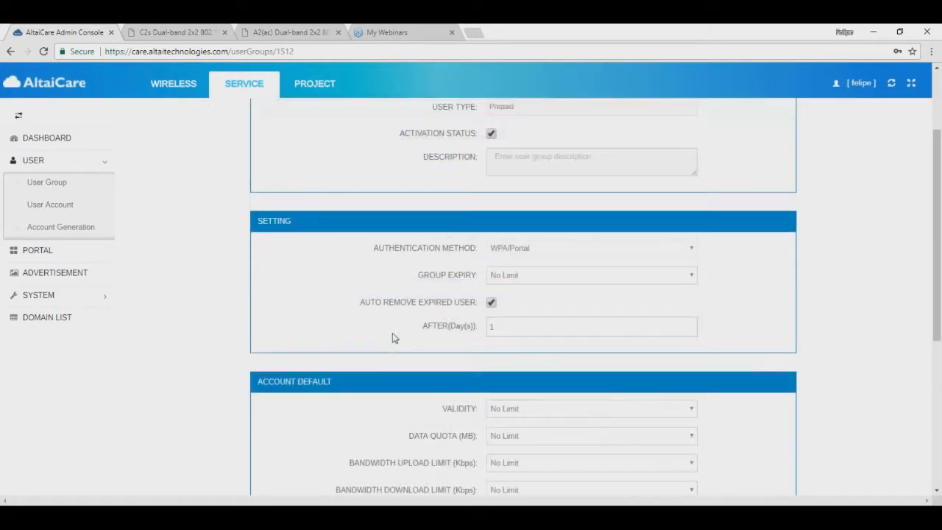
scroll(507, 224, "down", 5)
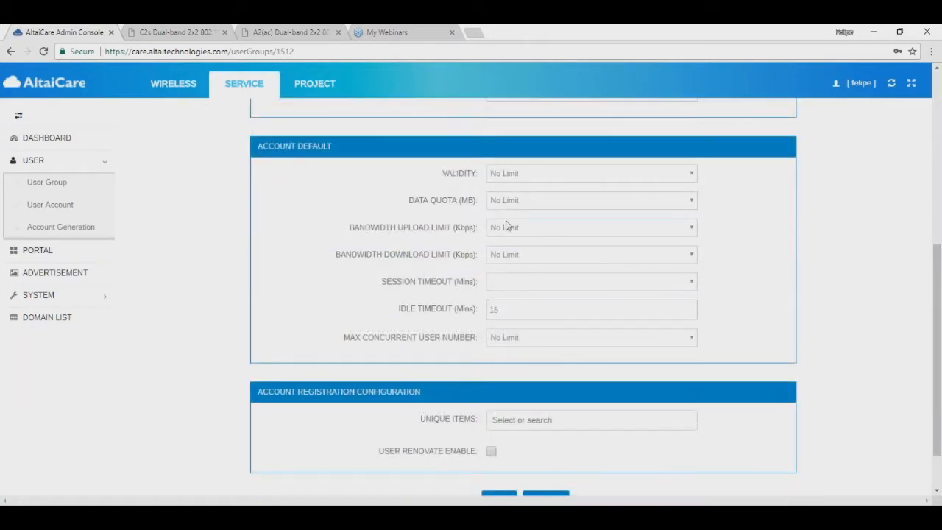
Step: Set the group's default data quota to Custom Mode with 4000 MB
left_click(522, 199)
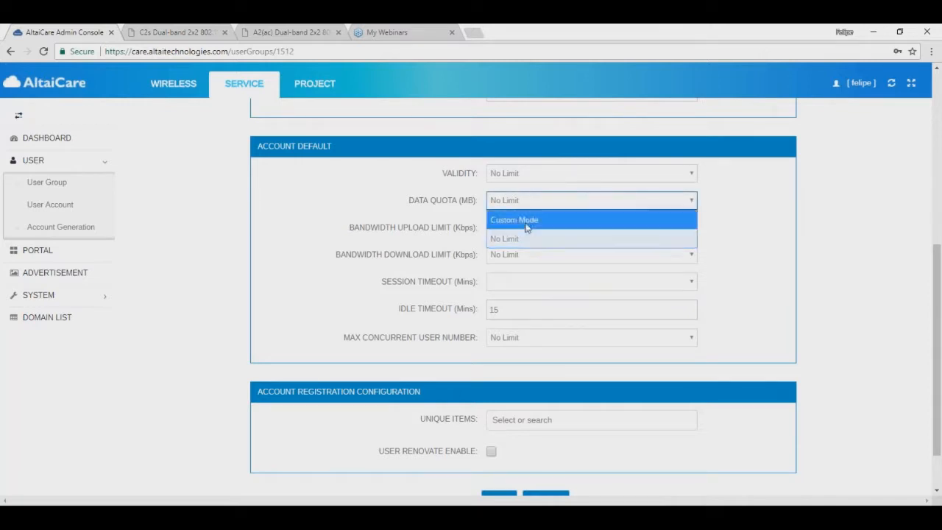
left_click(527, 219)
left_click(527, 220)
type("1")
key("BackSpace")
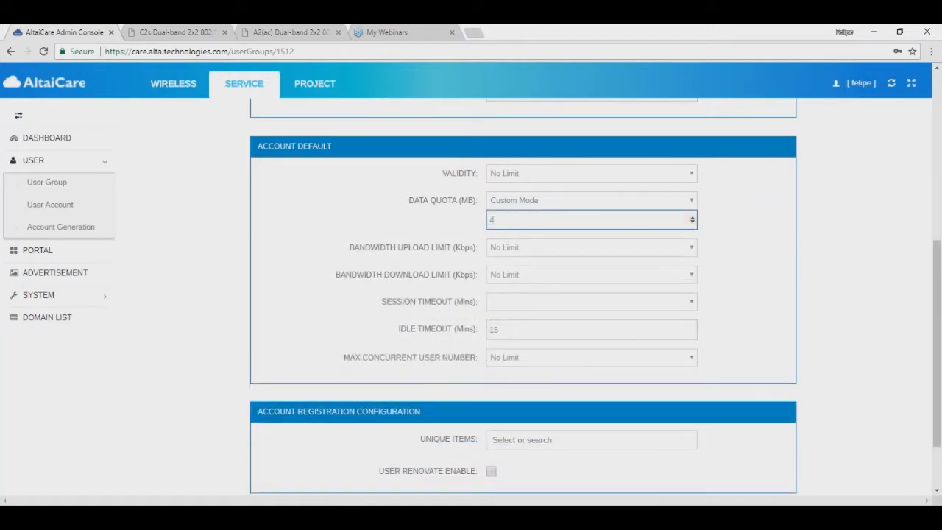
type("000")
left_click(420, 218)
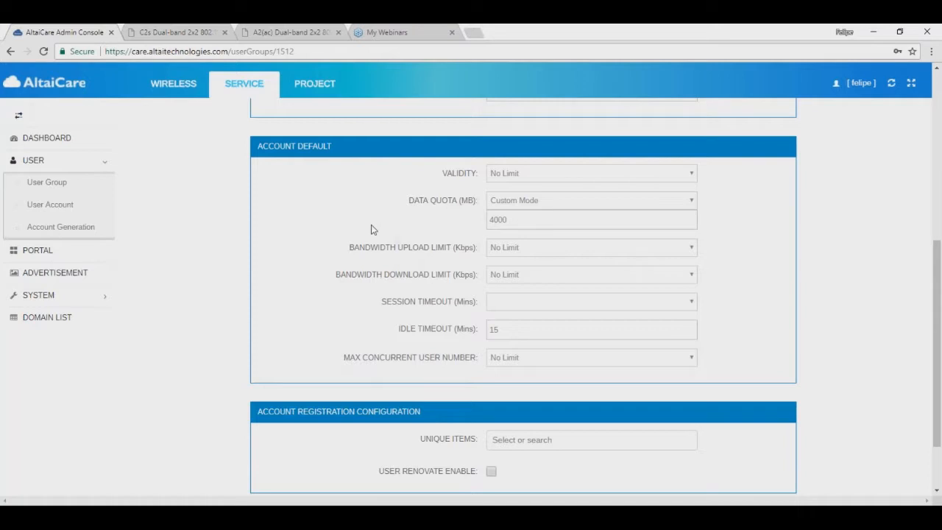
Step: Set upload and download bandwidth limits to Custom Mode at 2000 Kbps each
left_click(537, 251)
left_click(536, 266)
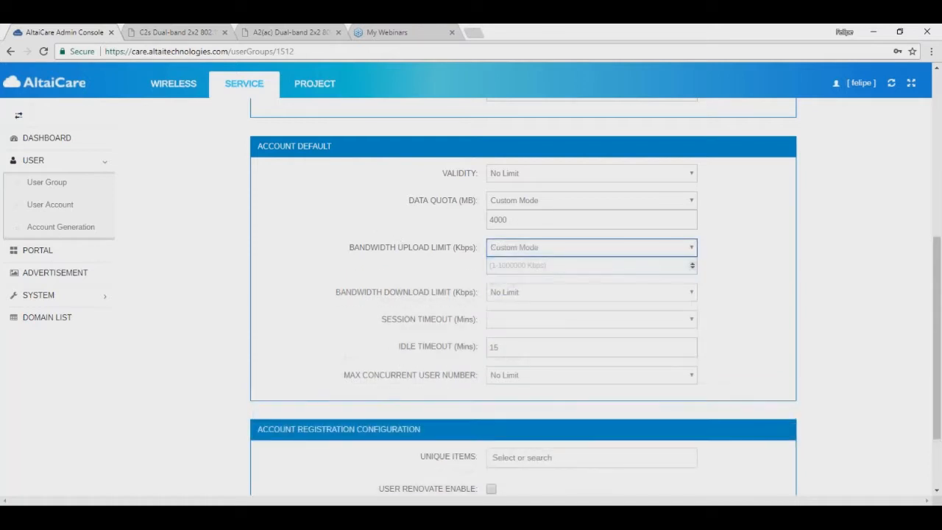
left_click(534, 262)
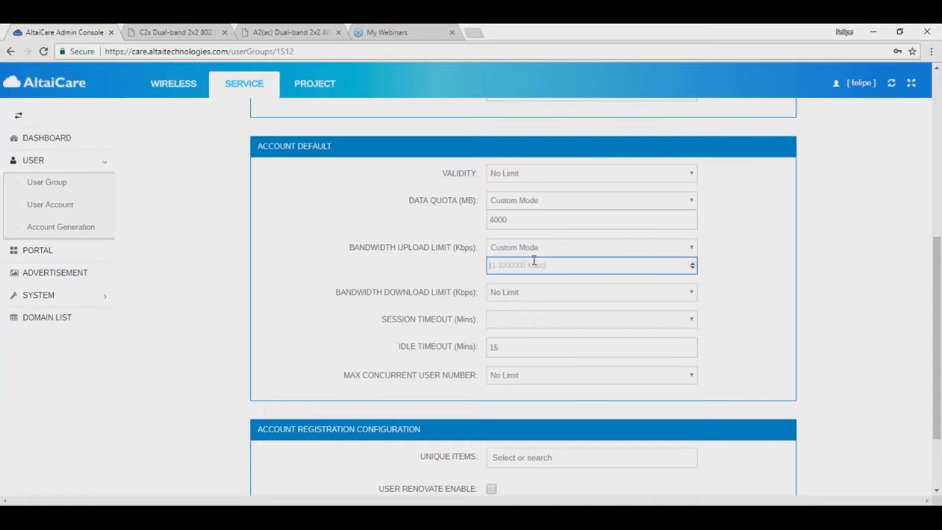
type("2000")
left_click(462, 250)
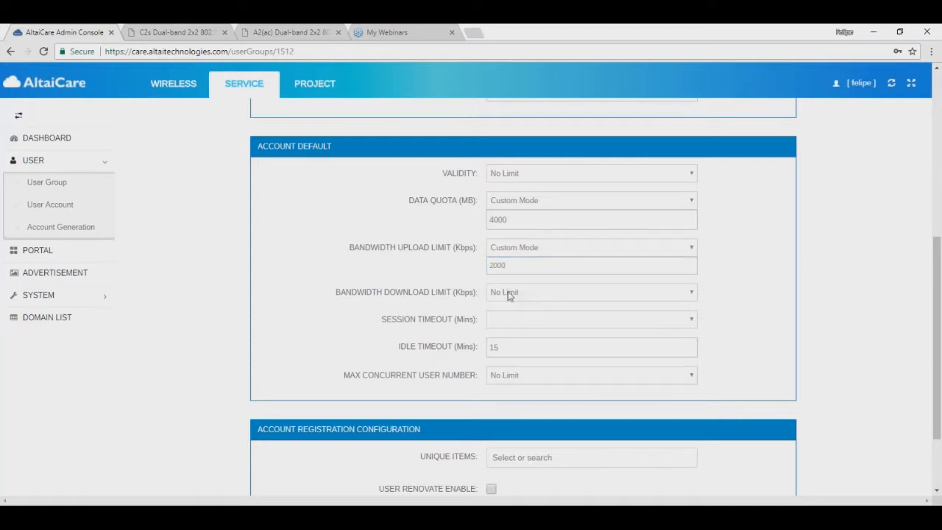
left_click(506, 293)
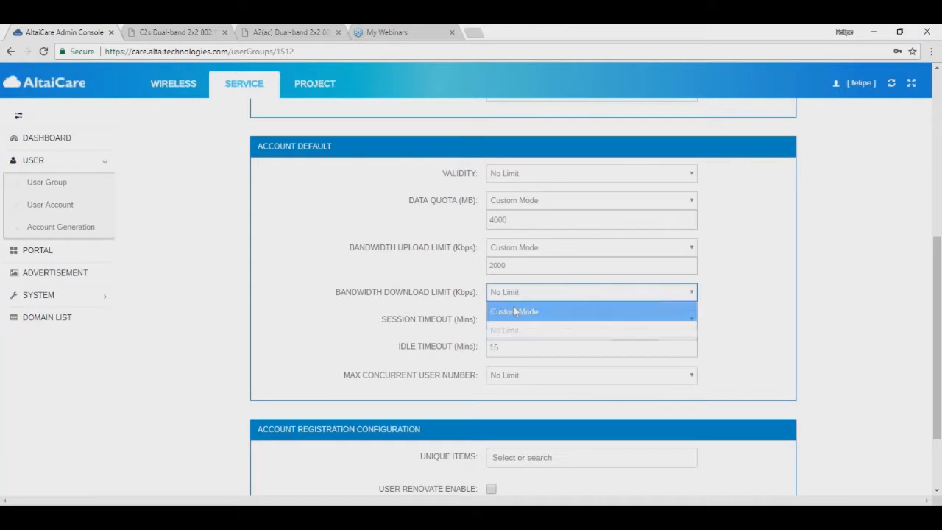
left_click(514, 310)
left_click(512, 310)
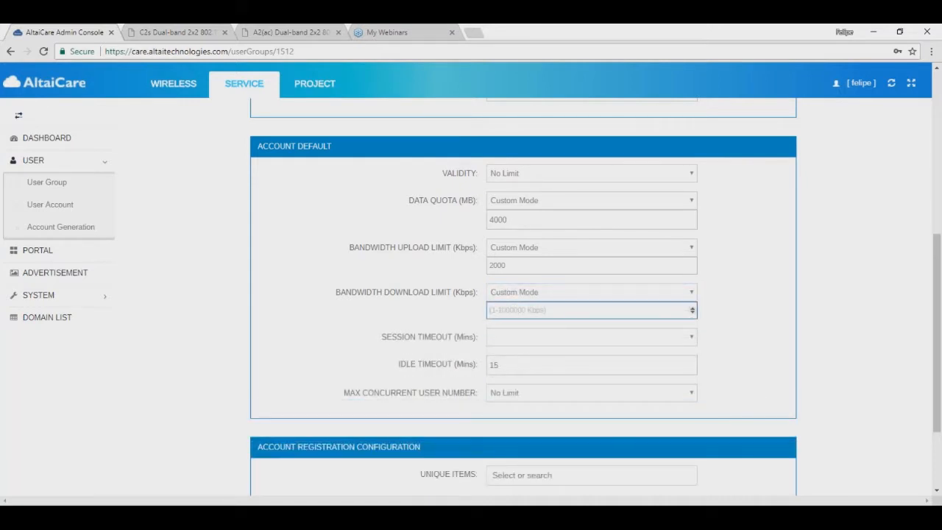
type("2000")
left_click(316, 359)
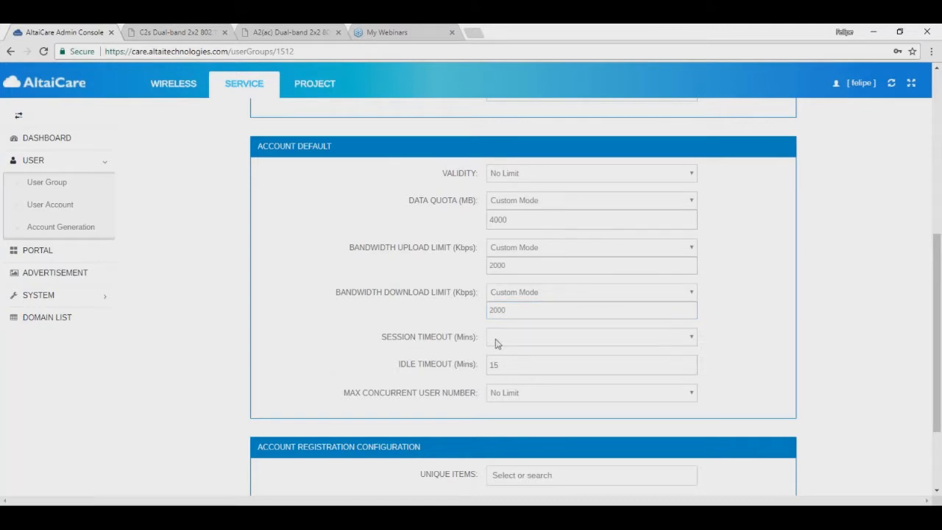
Step: Set the session timeout to Custom Mode, replacing 120 with 30 minutes
left_click(496, 342)
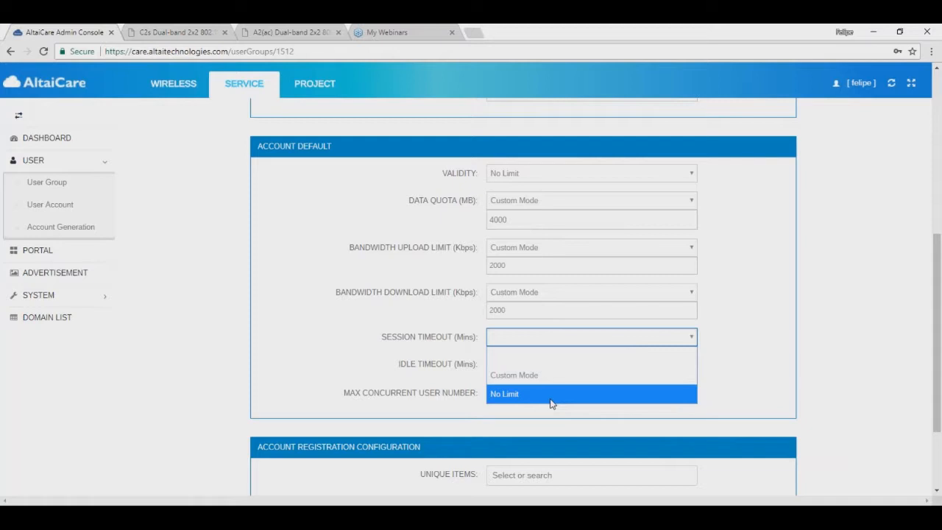
left_click(545, 376)
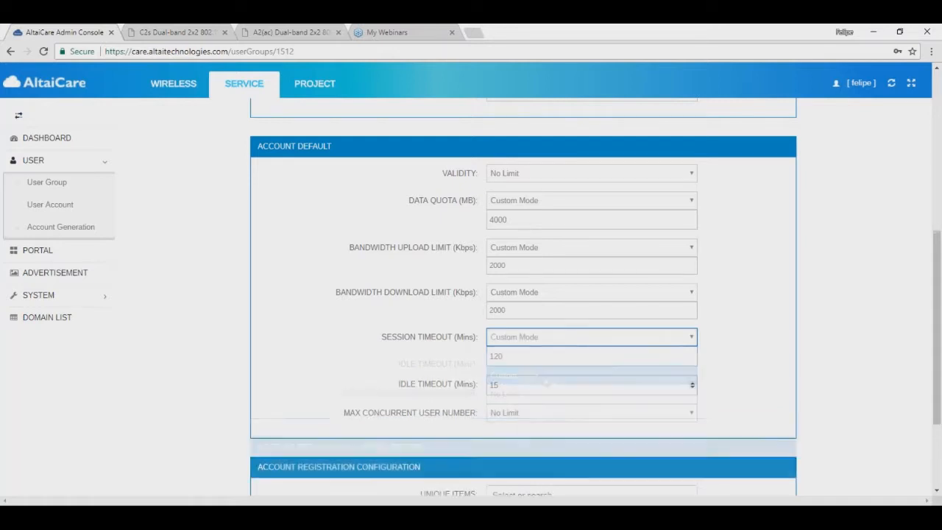
left_click(515, 339)
left_click(515, 339)
left_click(503, 356)
left_click_drag(502, 356, 476, 356)
type("30")
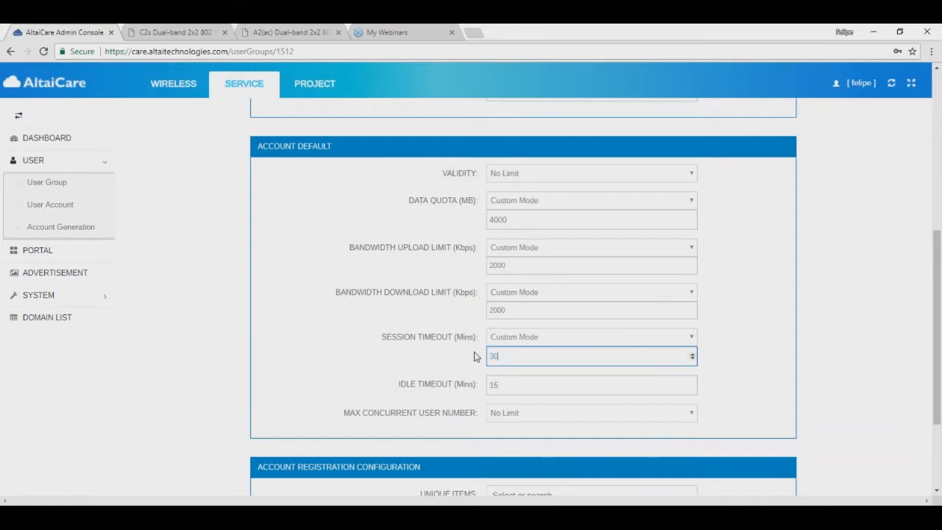
left_click(320, 365)
Step: Change the idle timeout from 15 to 10 minutes and zoom the page to 110%
scroll(331, 359, "down", 1)
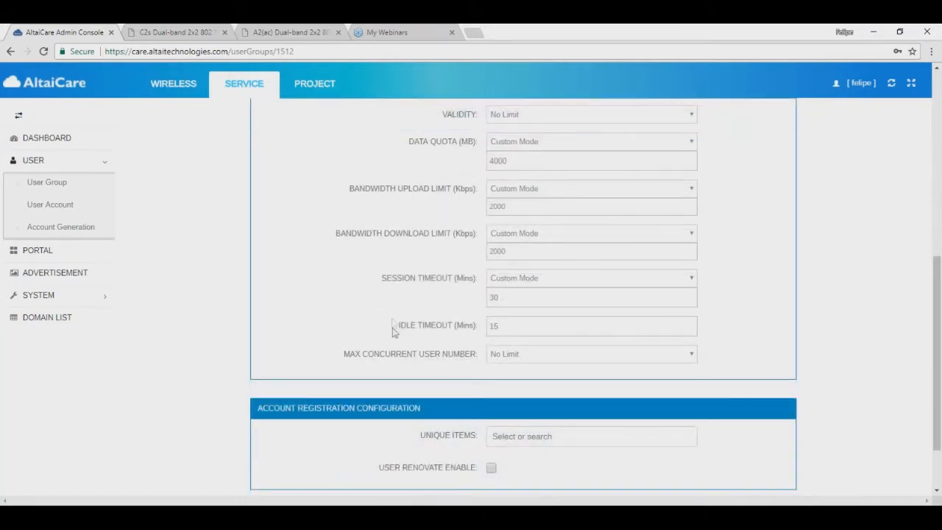
left_click_drag(401, 331, 476, 329)
double_click(495, 326)
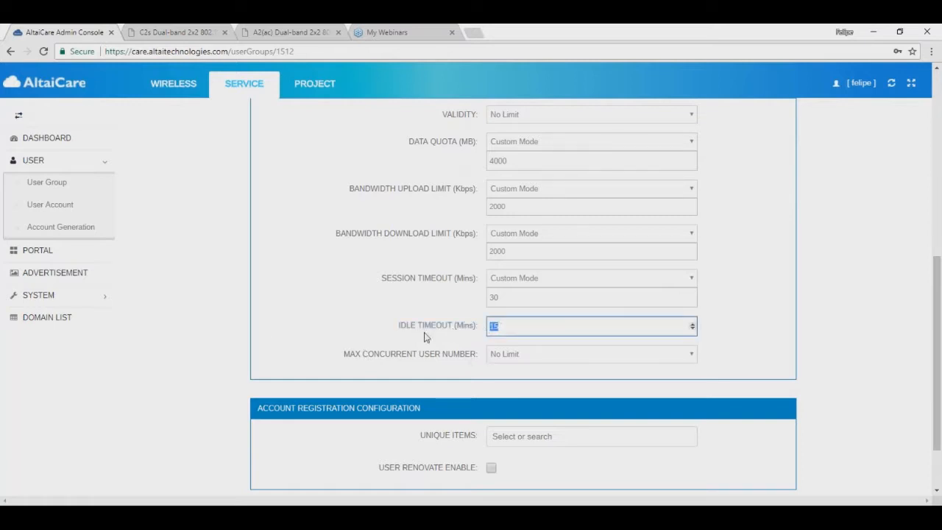
type("10")
left_click(294, 325)
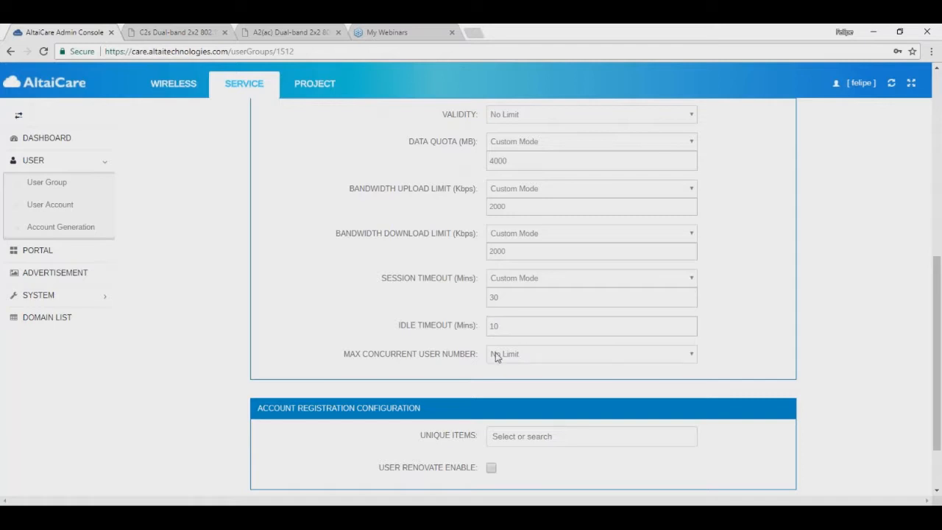
key("ctrl+plus")
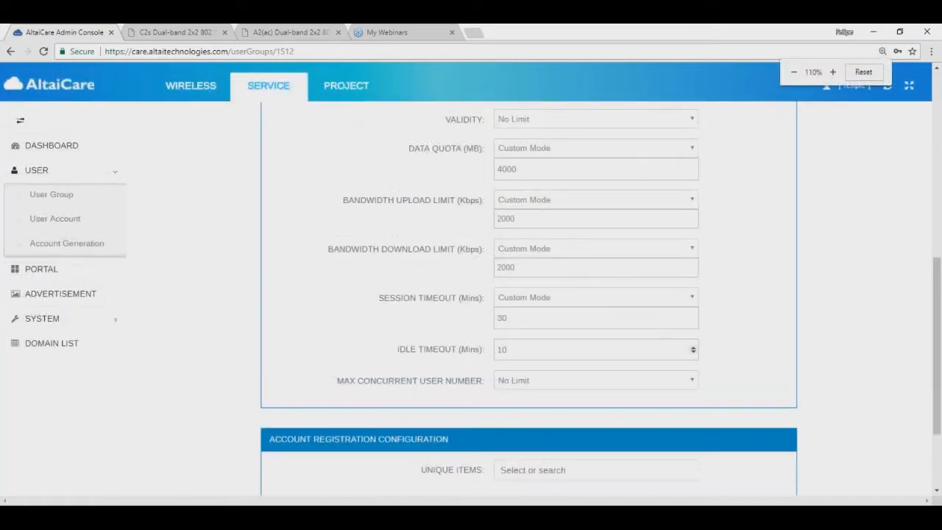
scroll(427, 312, "up", 1)
scroll(441, 331, "down", 1)
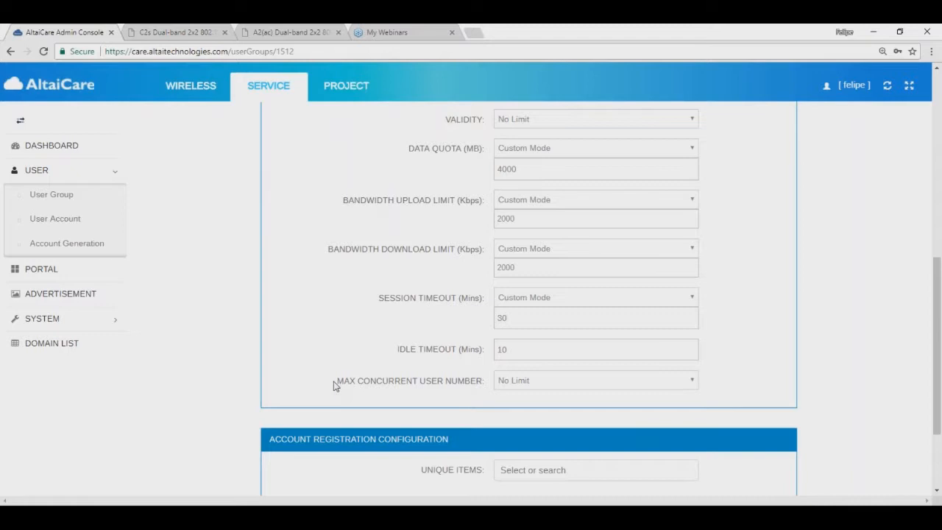
Step: Try a max concurrent user limit of 1, then revert it to No Limit
left_click(572, 382)
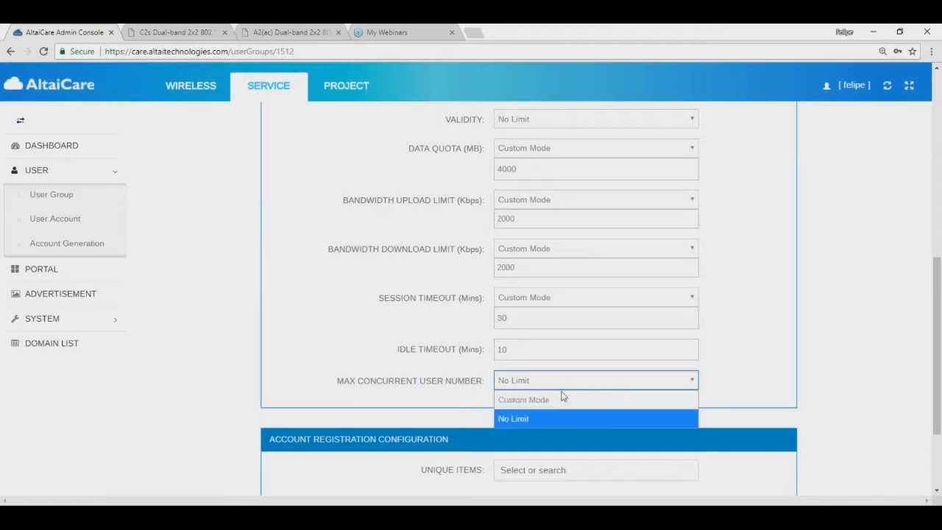
left_click(548, 400)
left_click(530, 402)
type("1")
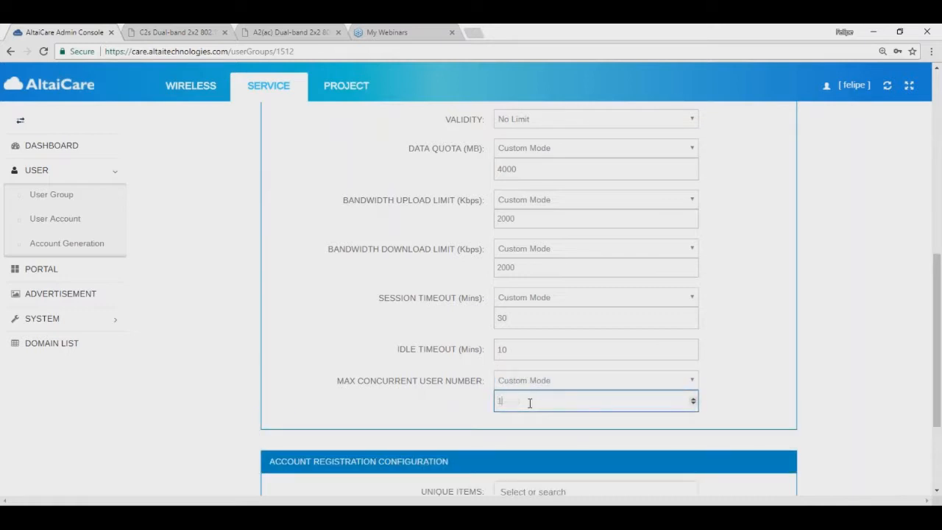
left_click(295, 380)
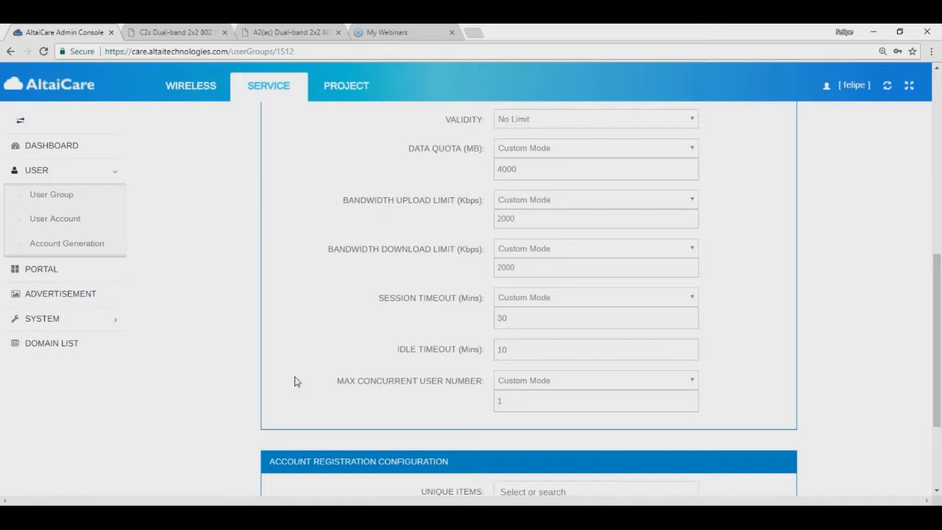
scroll(294, 381, "down", 2)
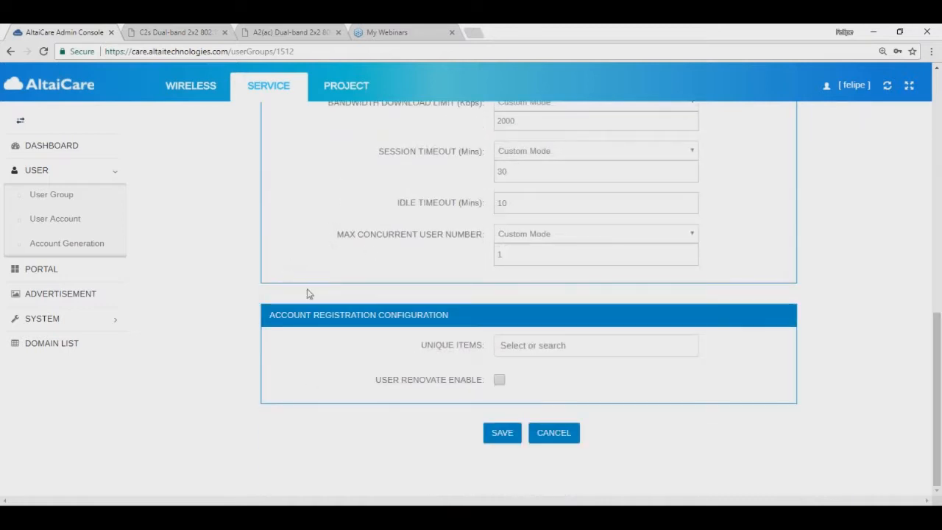
left_click(530, 234)
left_click(526, 271)
left_click(267, 264)
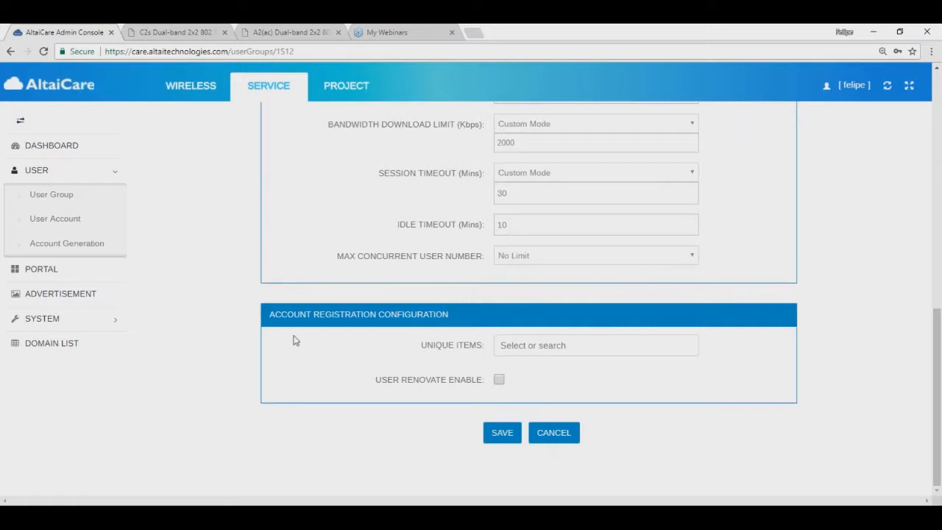
Step: Save the Prepago group settings and go to the User Account list
scroll(309, 324, "up", 3)
scroll(317, 304, "down", 3)
scroll(319, 298, "up", 5)
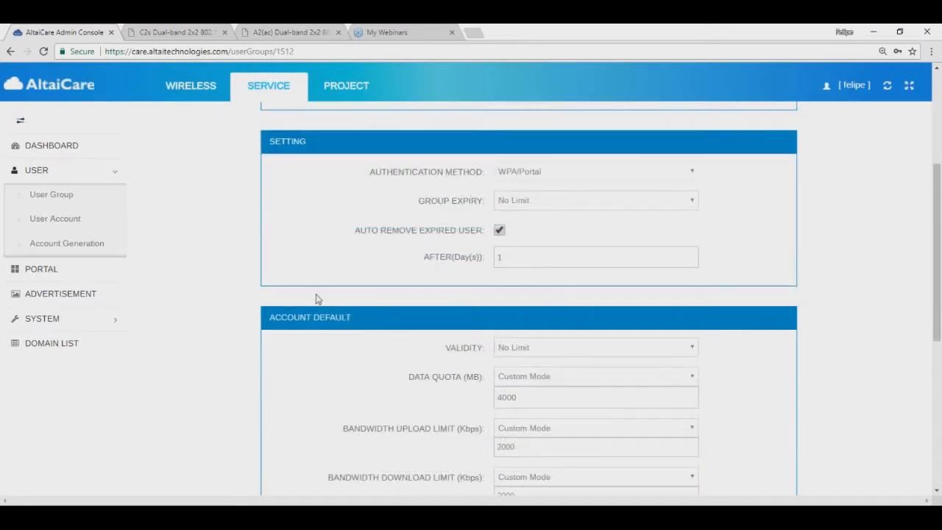
scroll(325, 316, "down", 5)
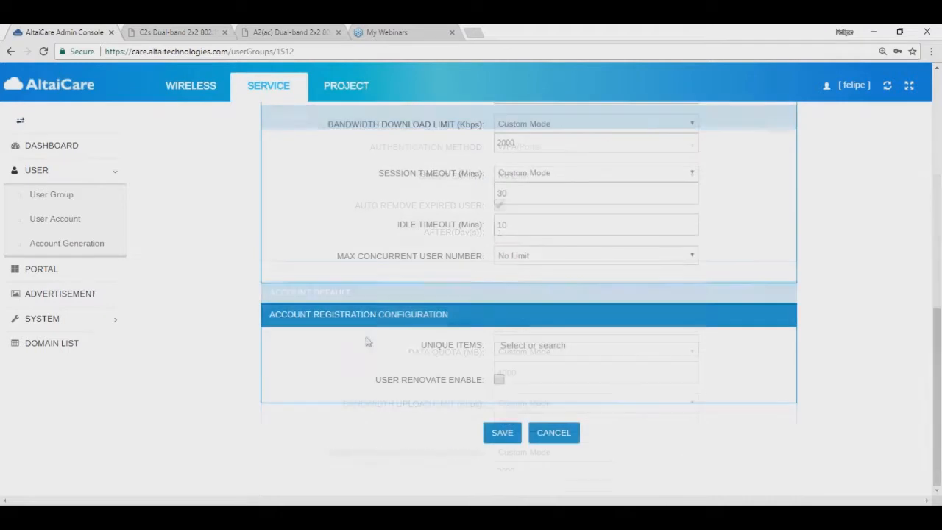
left_click(503, 434)
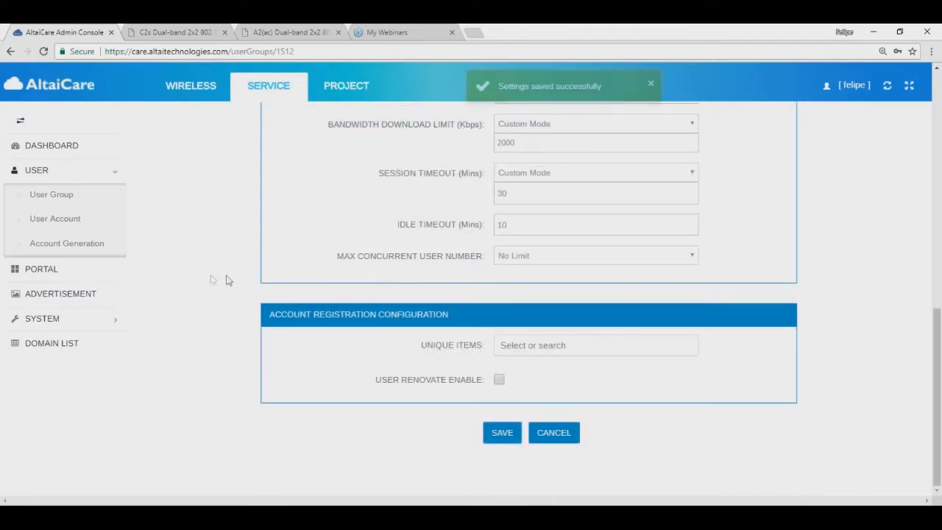
left_click(69, 221)
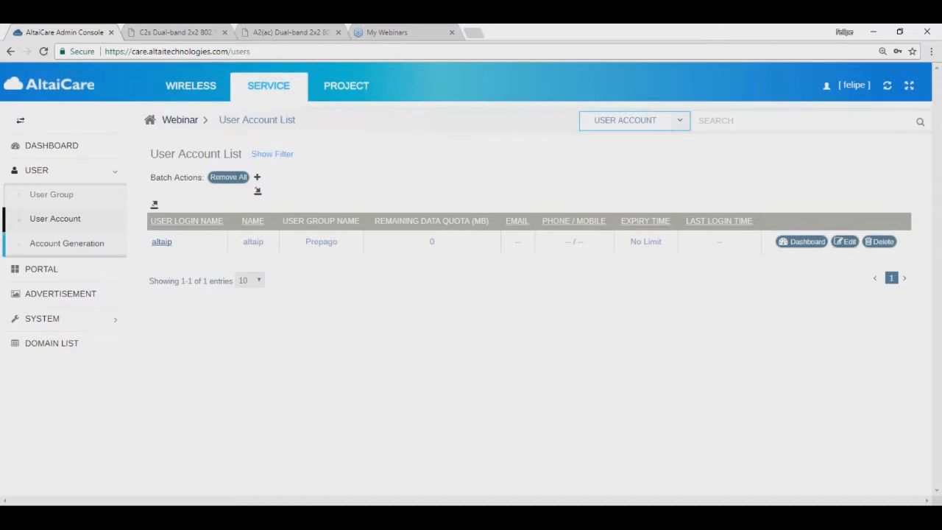
Step: Go to the User Group list and edit the Suscripcion group
left_click(51, 199)
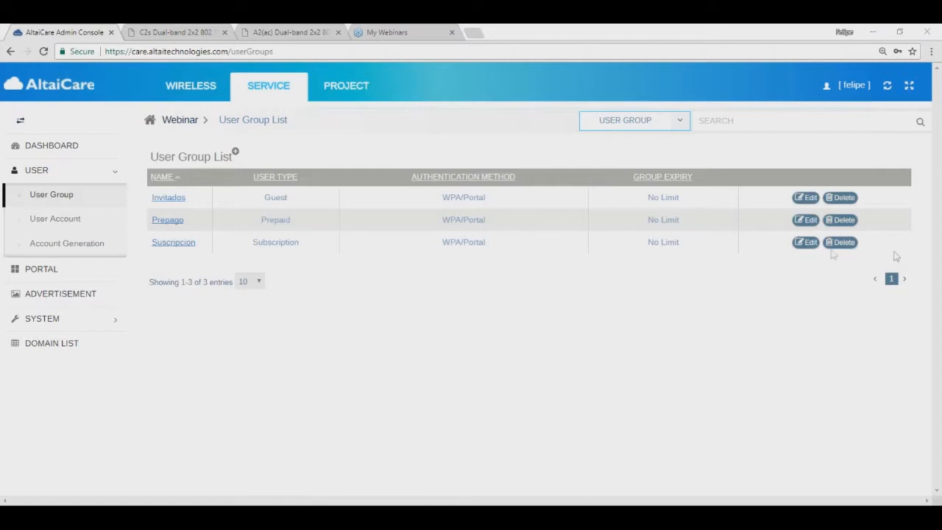
left_click(807, 243)
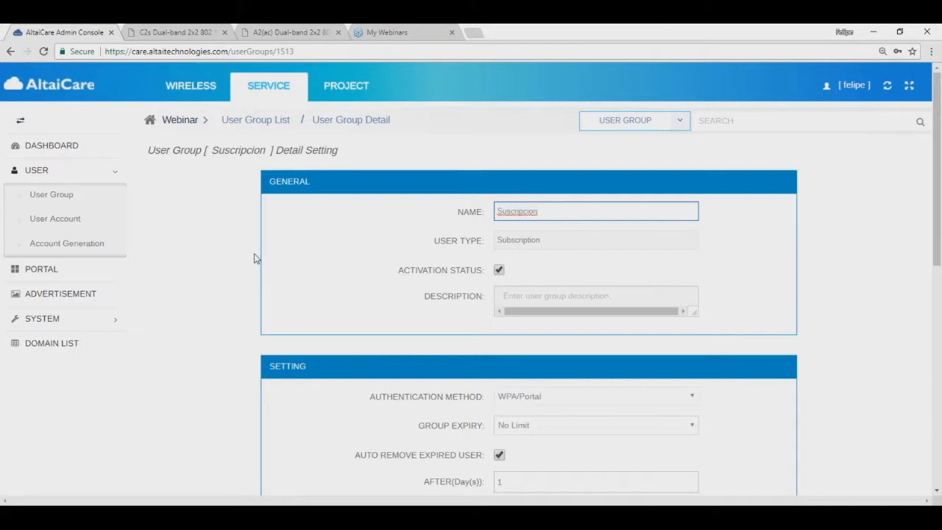
Step: Set a Custom Mode recurrent data quota of 2000 MB with a Monthly period
scroll(367, 278, "down", 2)
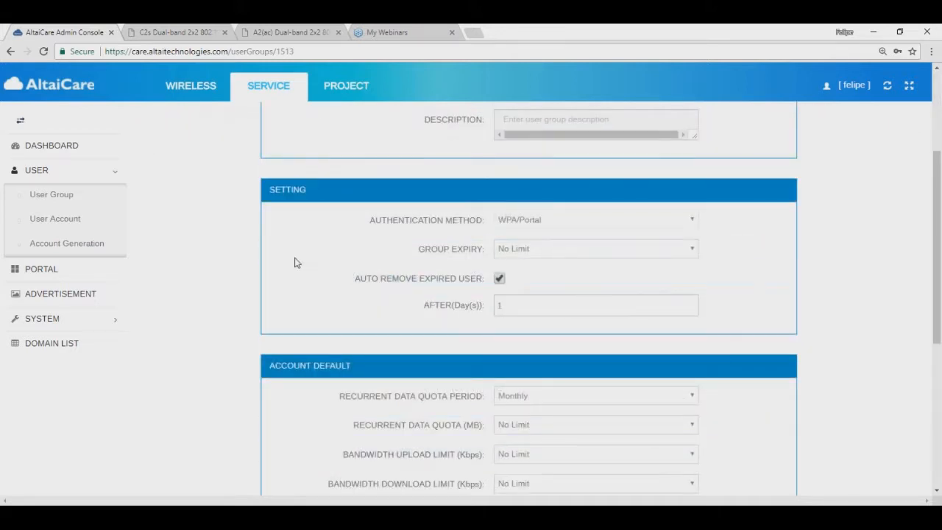
scroll(296, 263, "down", 1)
scroll(296, 263, "down", 1)
left_click_drag(338, 280, 485, 285)
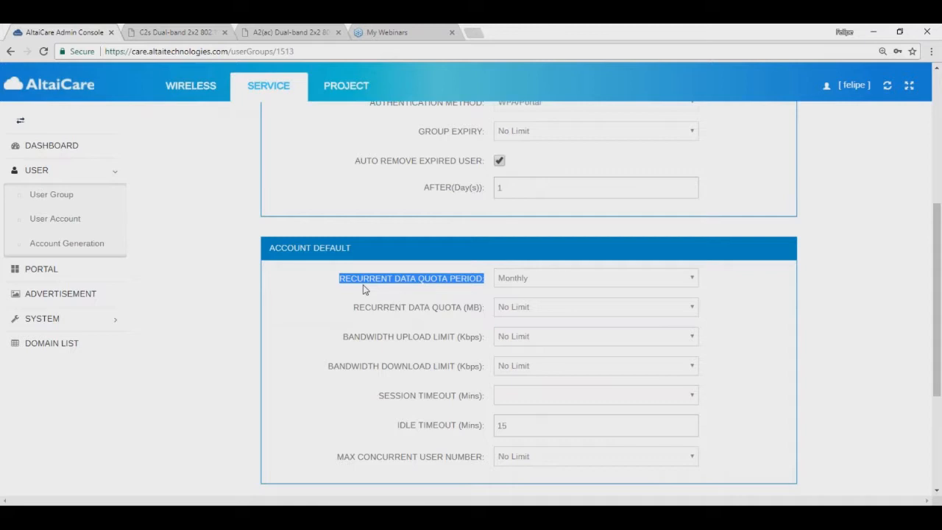
scroll(278, 298, "down", 1)
left_click(512, 251)
left_click(517, 268)
left_click(526, 271)
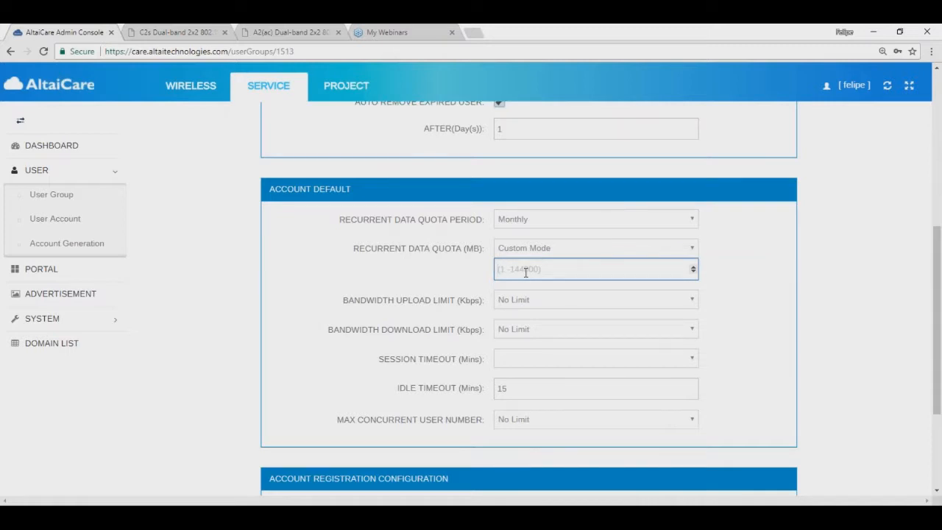
type("2000")
left_click(567, 226)
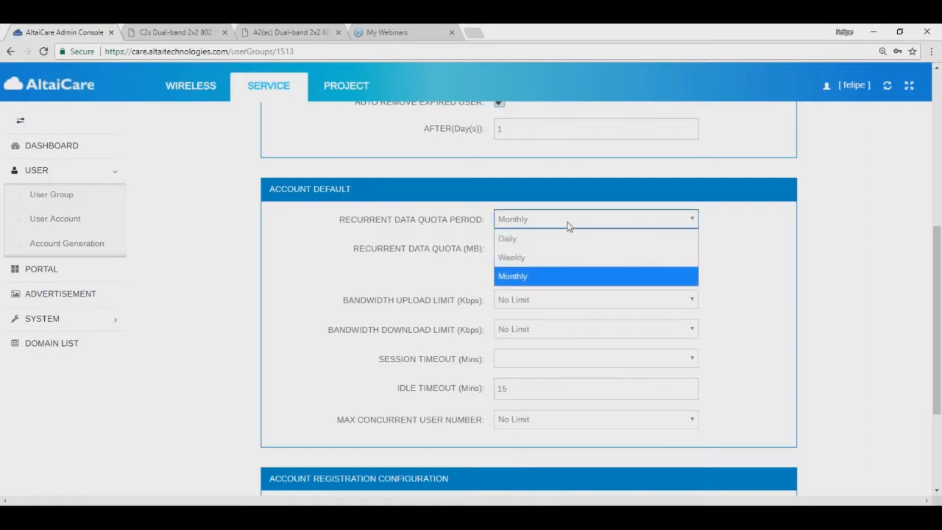
left_click(571, 276)
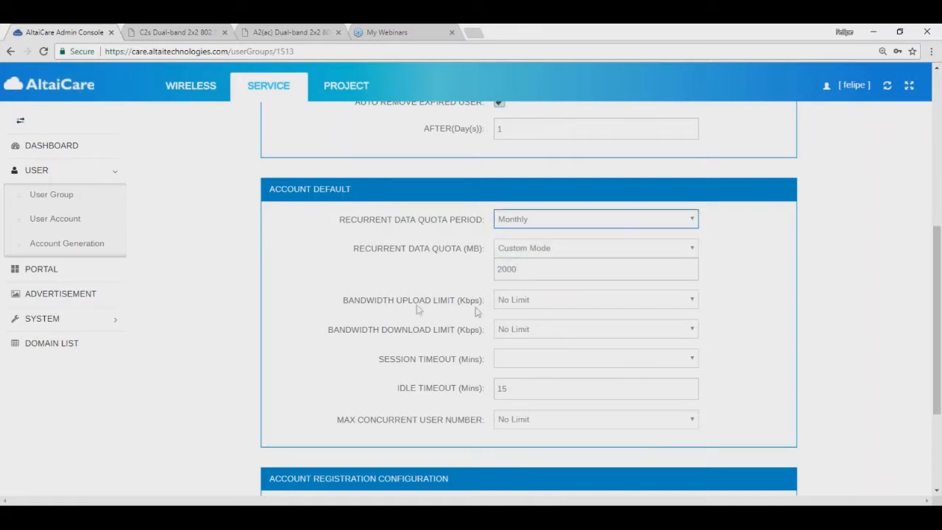
left_click_drag(525, 267, 492, 267)
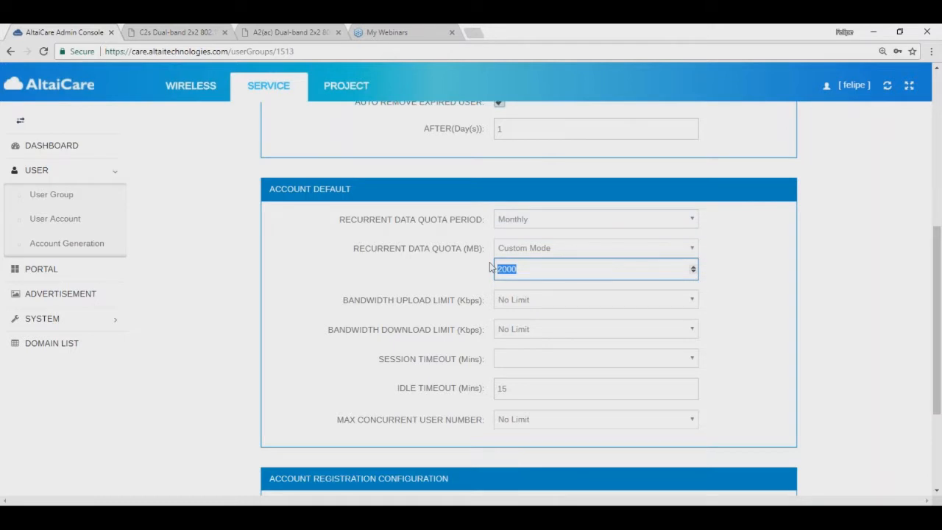
left_click(282, 311)
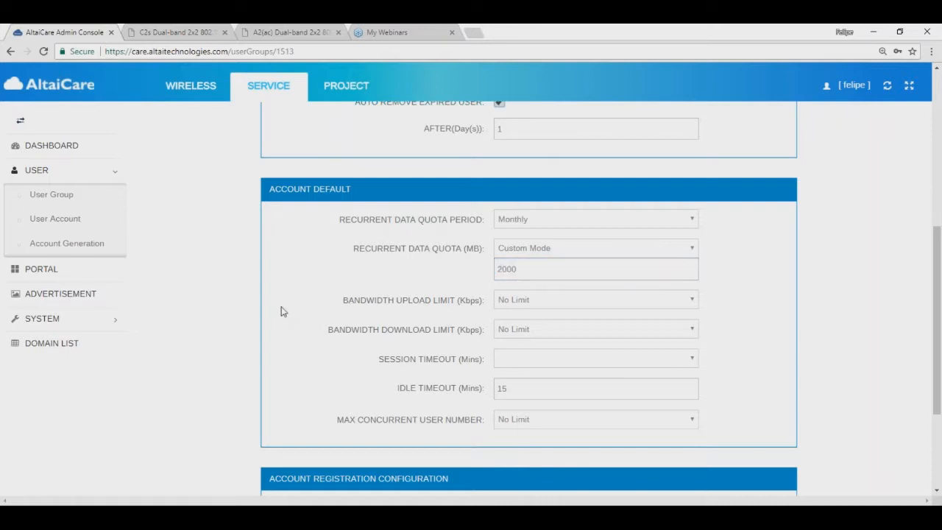
Step: Set upload and download bandwidth limits to Custom Mode at 1000 Kbps each
scroll(328, 287, "down", 1)
left_click(538, 242)
left_click(537, 260)
type("1000")
left_click(557, 290)
left_click(534, 307)
left_click(535, 309)
type("1000")
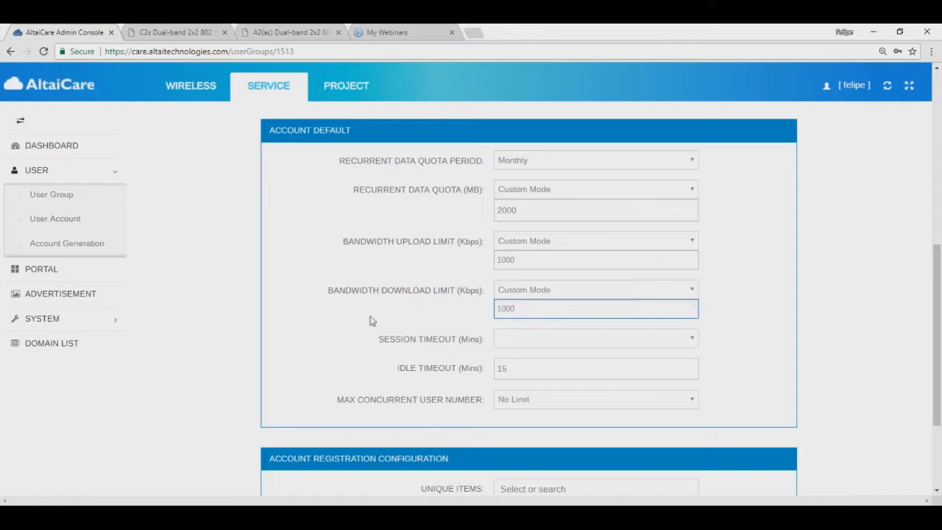
scroll(372, 321, "down", 2)
Step: Set the session timeout to Custom Mode with 60 minutes, keeping idle timeout at 15
left_click(519, 222)
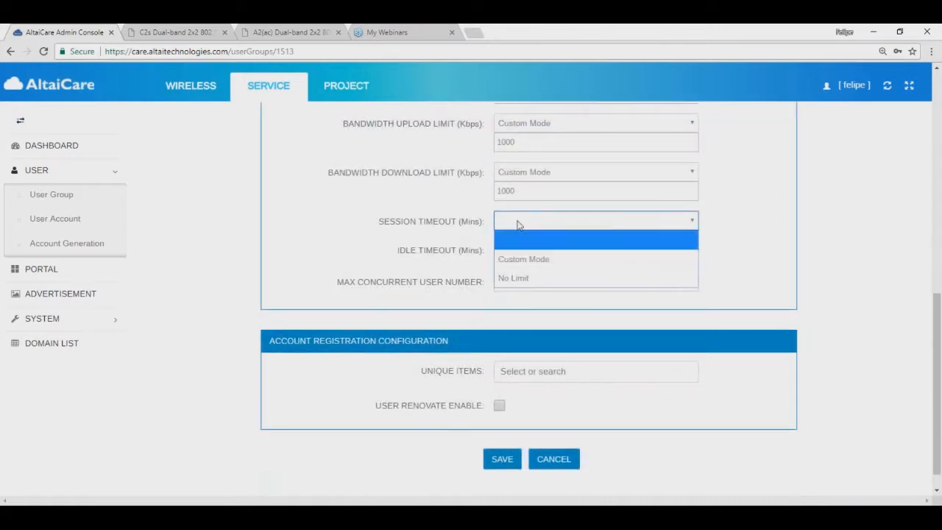
left_click(534, 259)
double_click(524, 242)
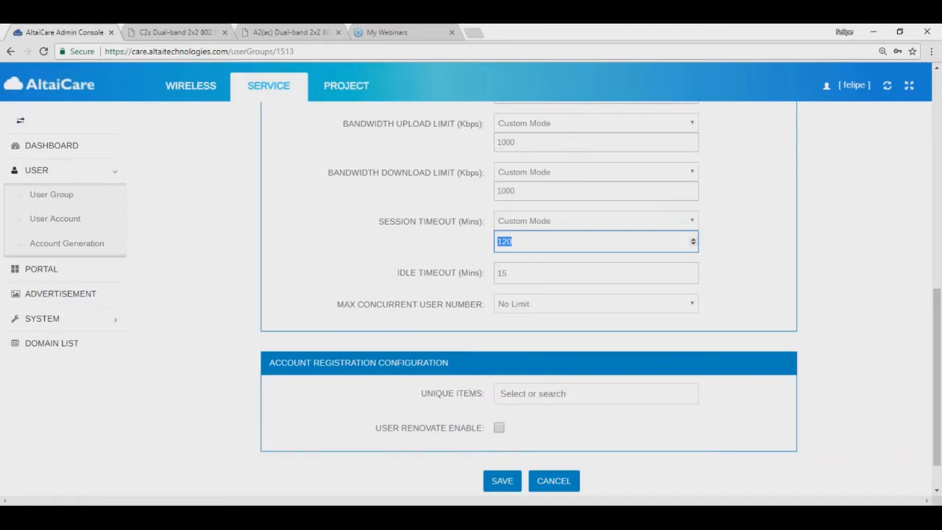
type("60")
left_click(528, 275)
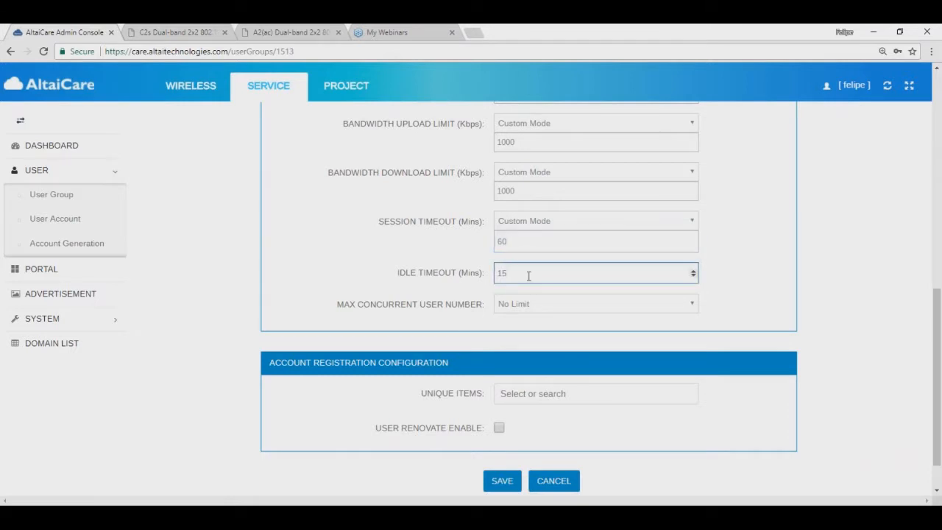
left_click(528, 226)
left_click(527, 226)
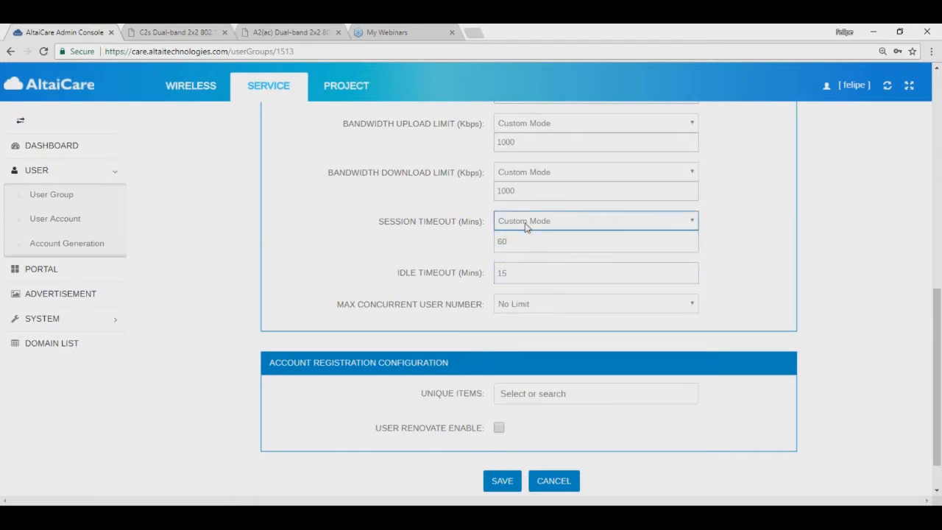
left_click(516, 271)
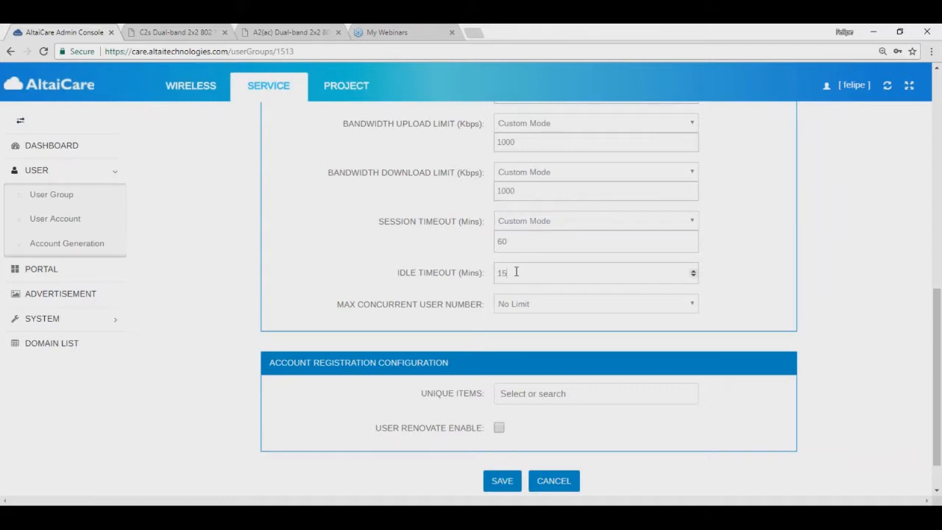
key("ctrl+a")
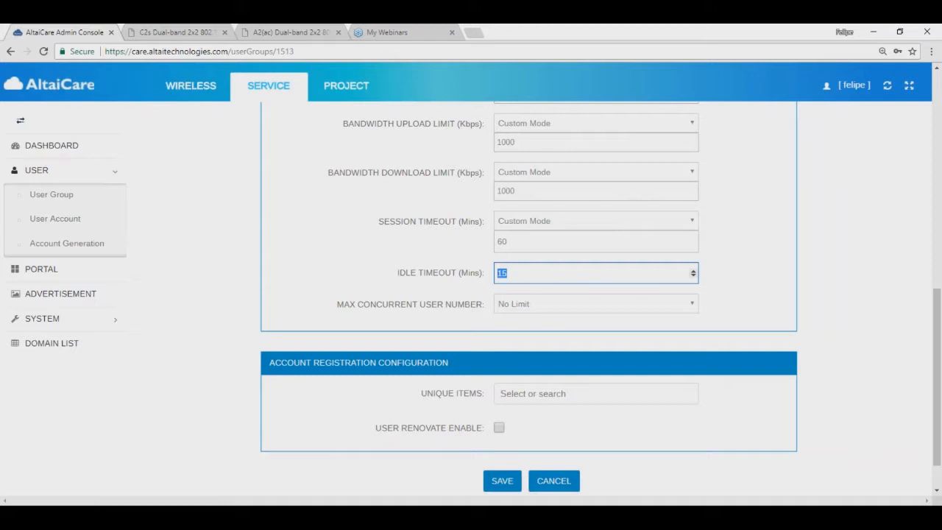
Step: Limit max concurrent users to 1, save, and return to the User Group list
left_click(534, 310)
left_click(537, 324)
left_click(542, 327)
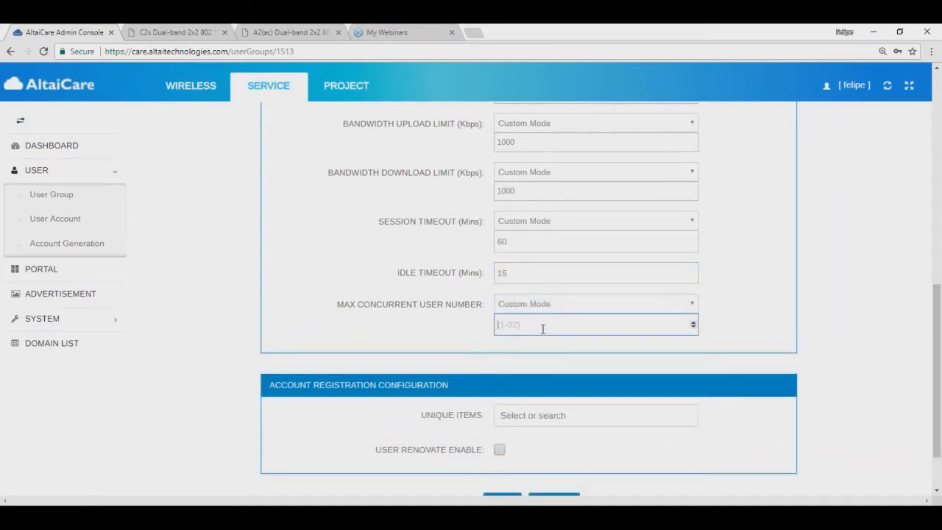
type("1")
scroll(294, 323, "down", 1)
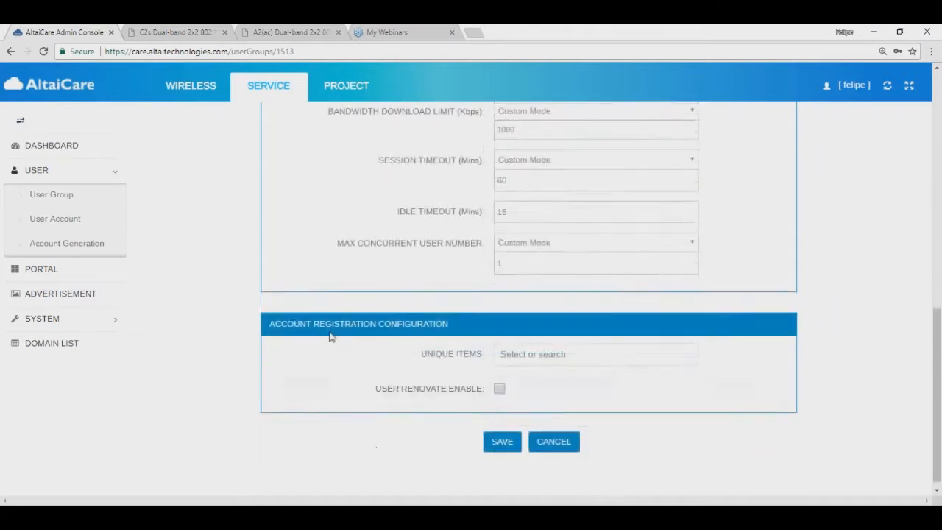
left_click(502, 436)
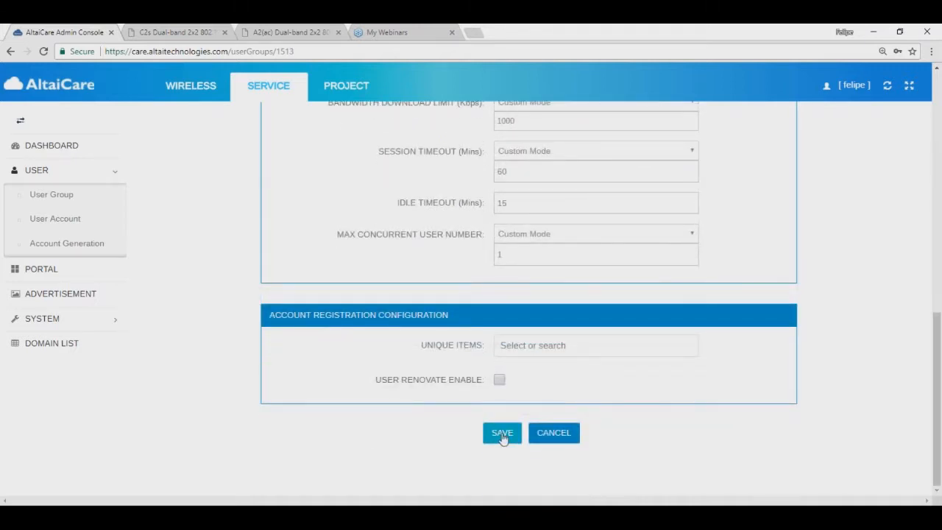
scroll(336, 326, "up", 3)
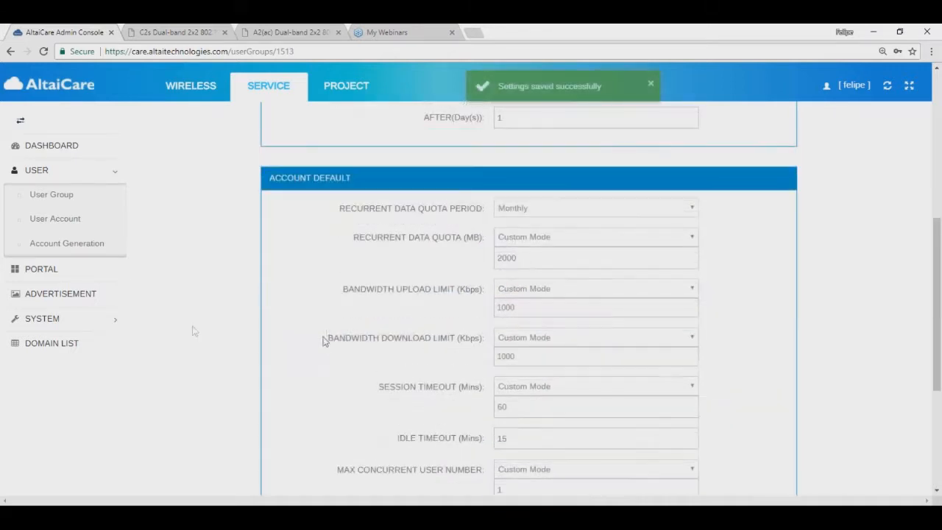
left_click(46, 194)
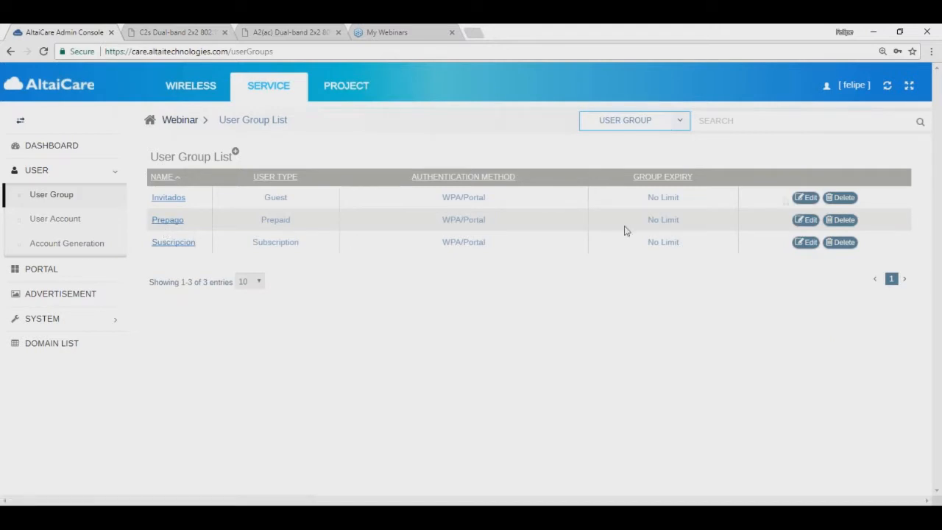
Step: Open the Invitados group and give it custom 500 Kbps upload and download limits
left_click(804, 199)
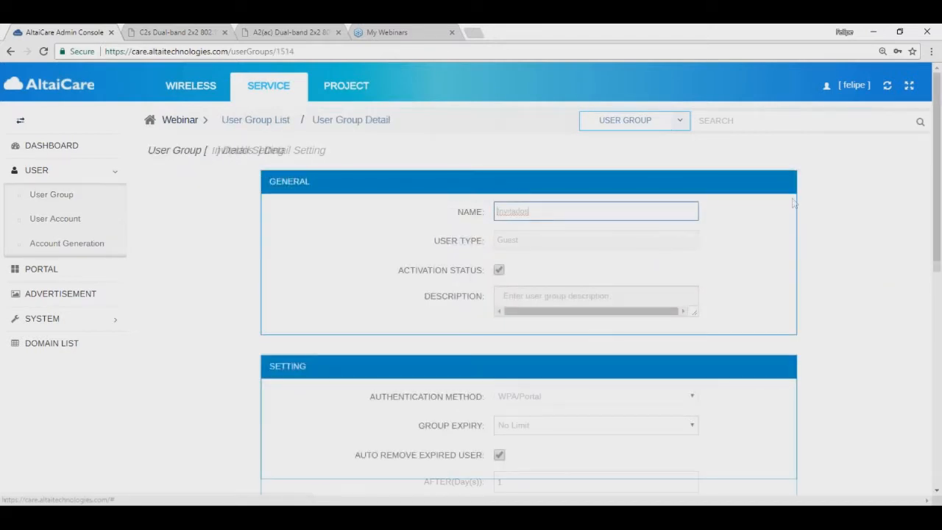
scroll(295, 338, "down", 2)
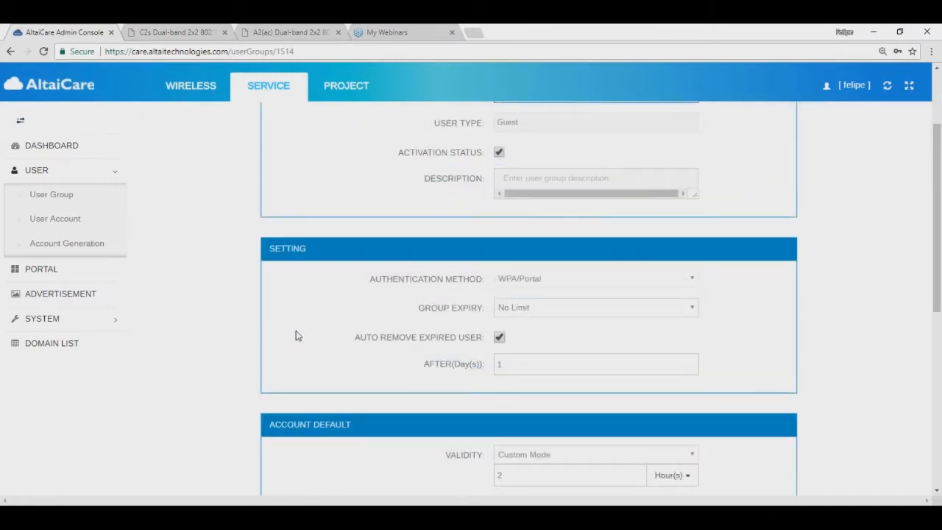
scroll(297, 335, "down", 5)
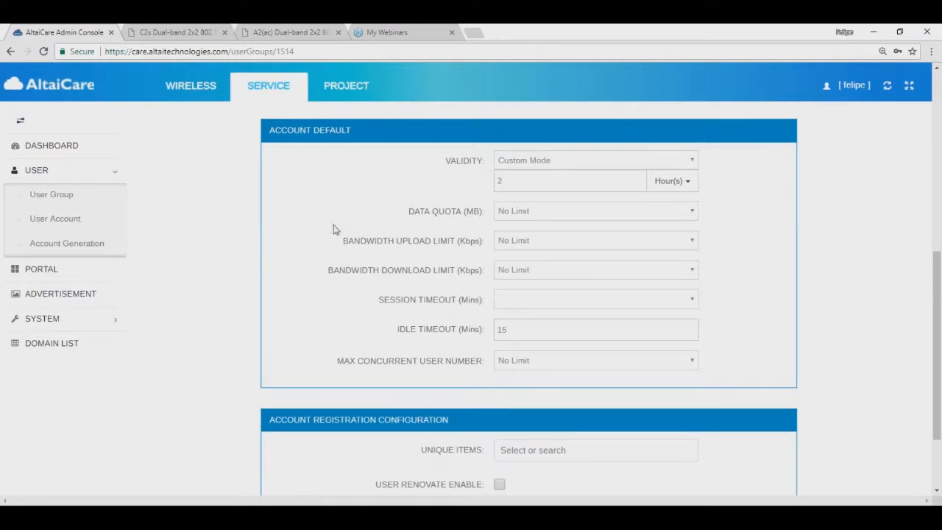
left_click(523, 242)
left_click(524, 261)
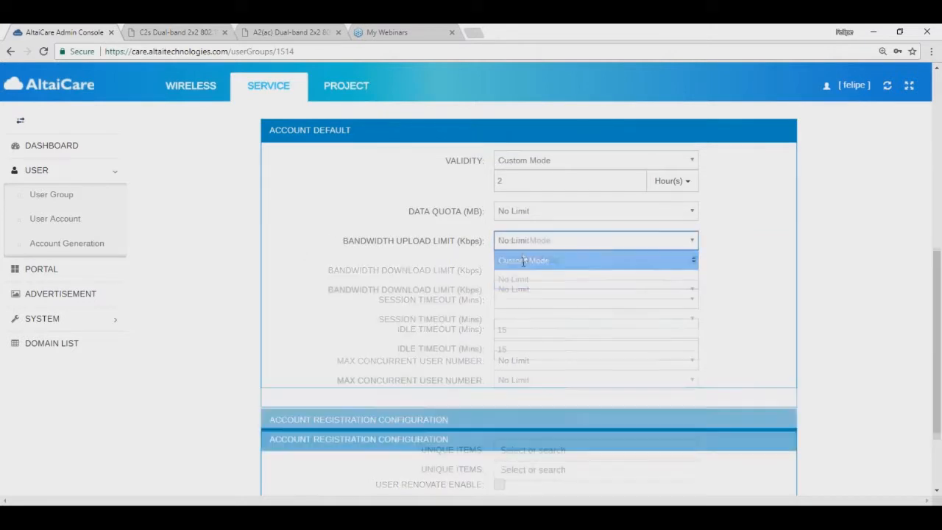
left_click(521, 259)
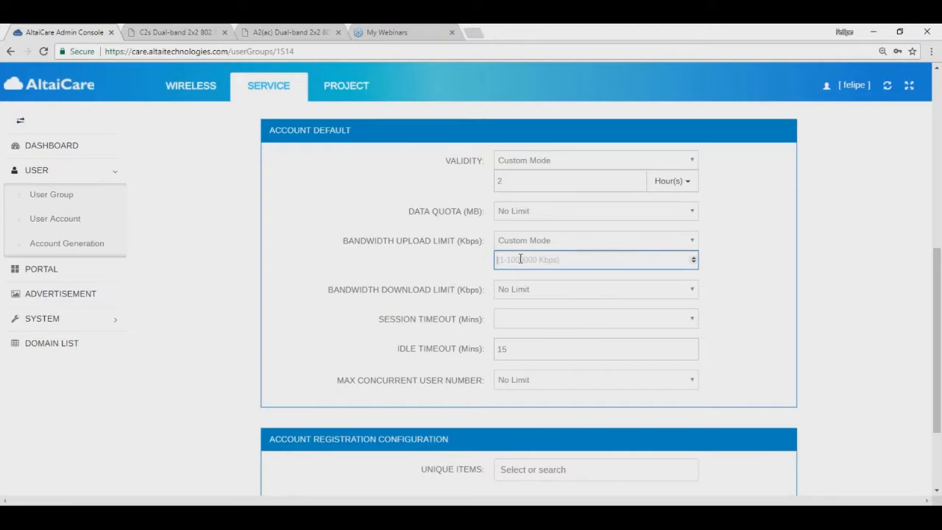
type("500")
left_click(534, 294)
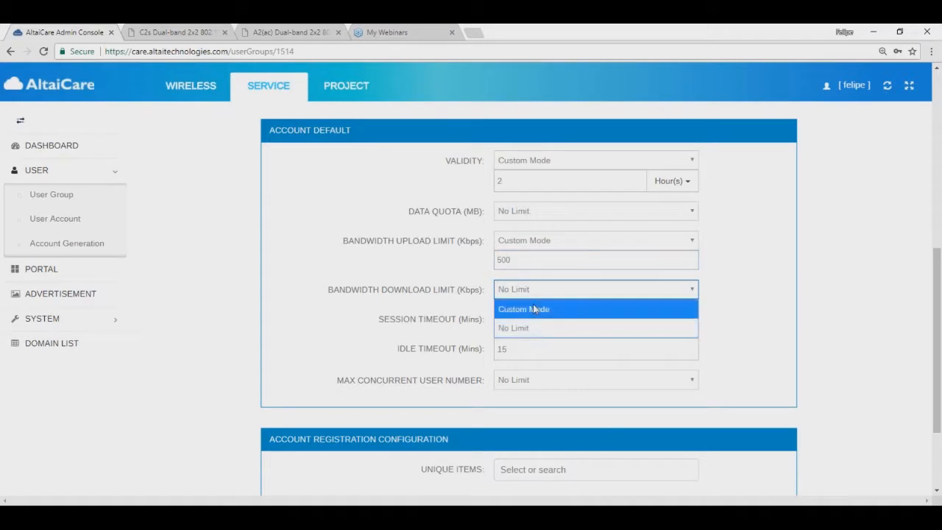
left_click(535, 307)
key("Tab")
type("500")
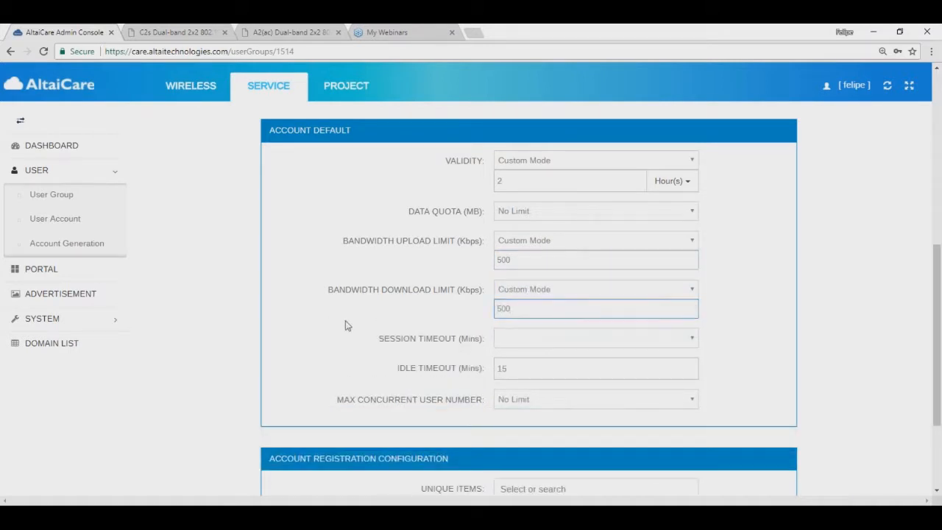
Step: Set a custom 15-minute session timeout and a 5-minute idle timeout
scroll(345, 324, "down", 2)
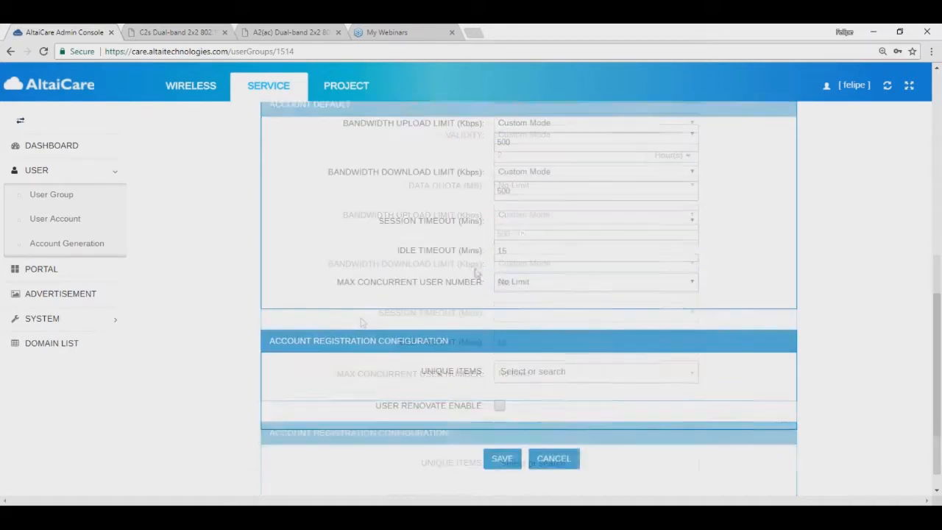
left_click(535, 221)
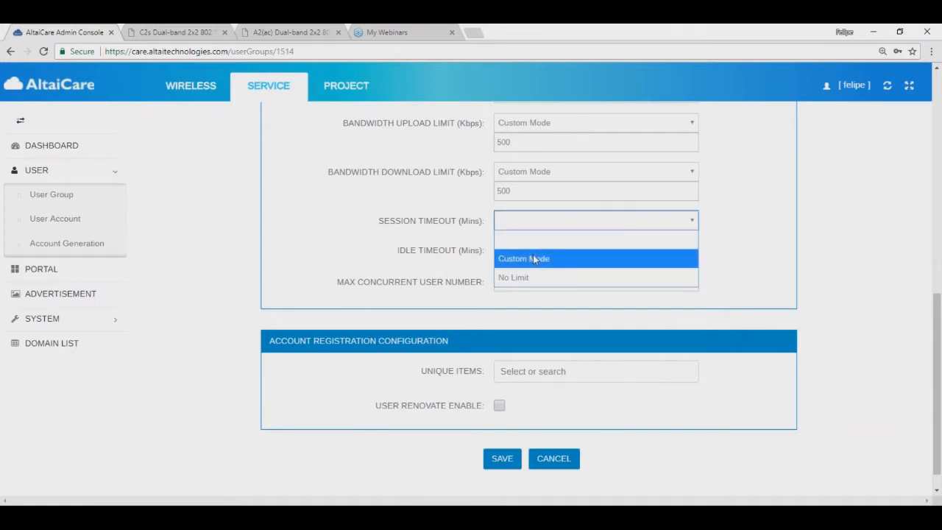
left_click(535, 259)
left_click_drag(527, 239, 485, 243)
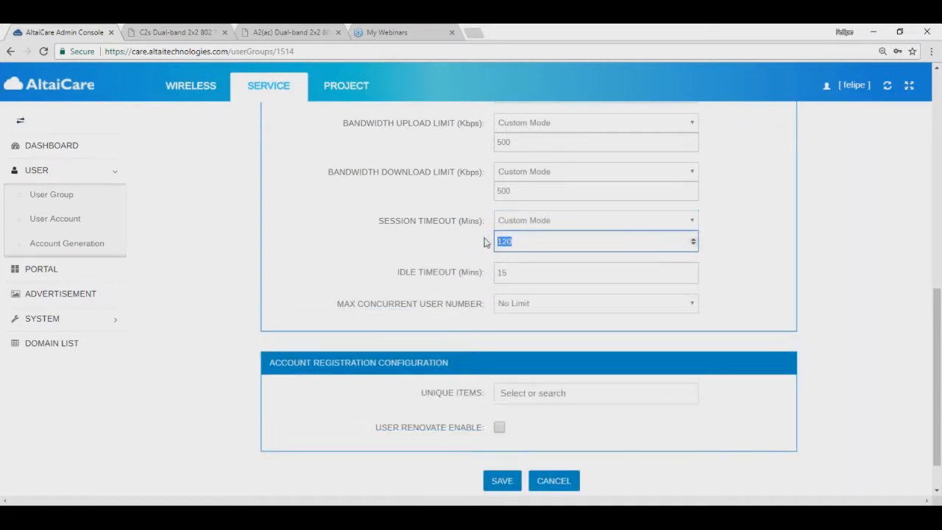
type("15")
key("Tab")
type("5")
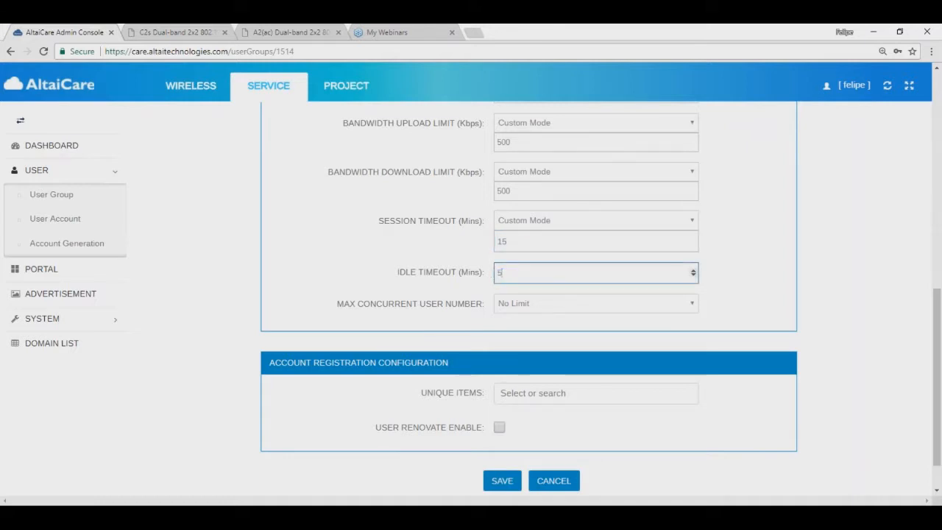
left_click(282, 272)
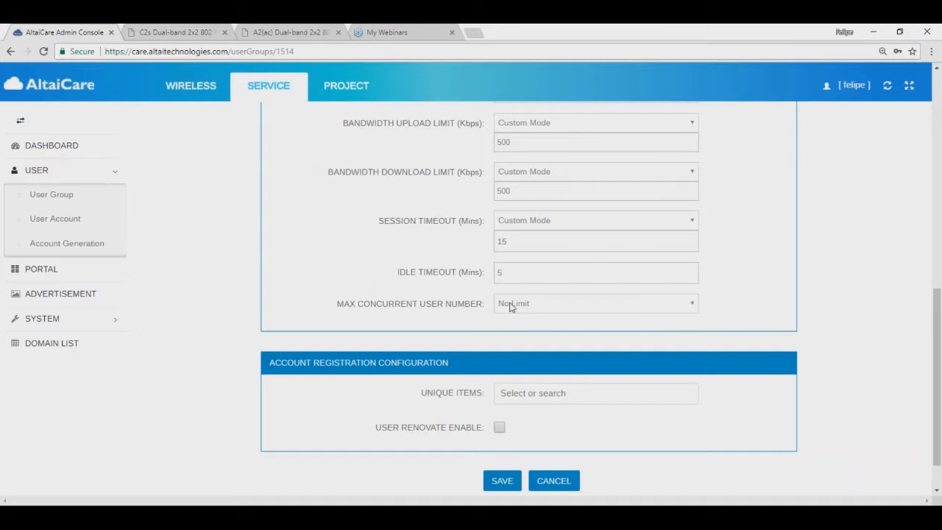
left_click_drag(337, 305, 482, 306)
left_click(324, 303)
Step: Change the upload and download limits to 750 Kbps and save the group
scroll(333, 274, "up", 1)
scroll(334, 274, "up", 1)
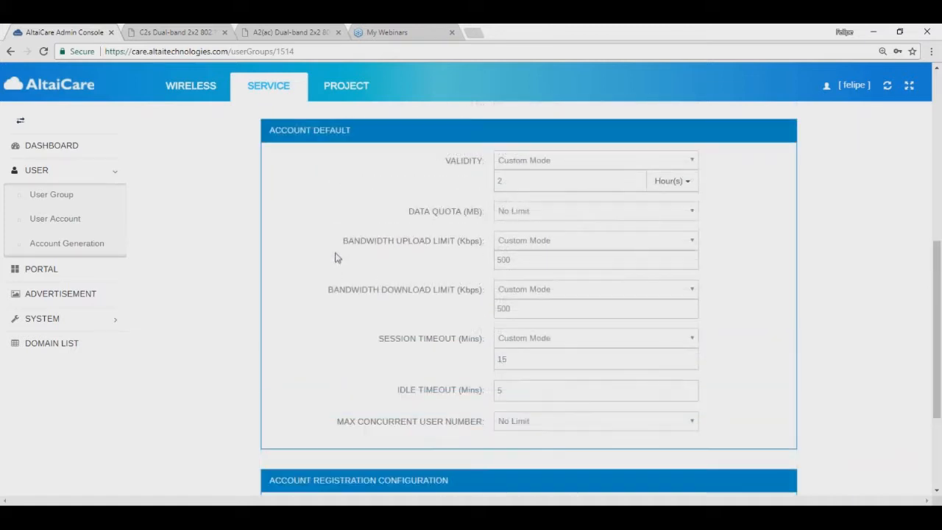
scroll(334, 263, "down", 2)
scroll(333, 262, "up", 1)
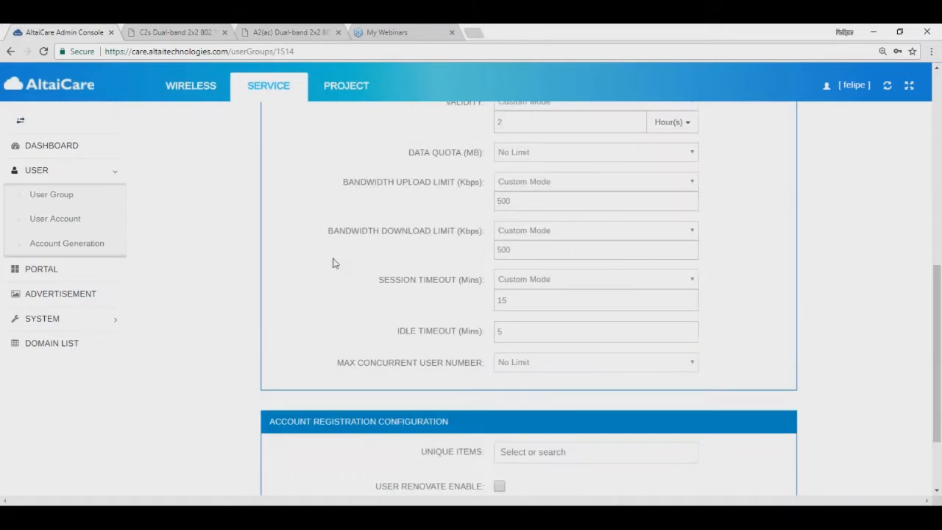
double_click(505, 201)
type("750")
double_click(513, 250)
type("750")
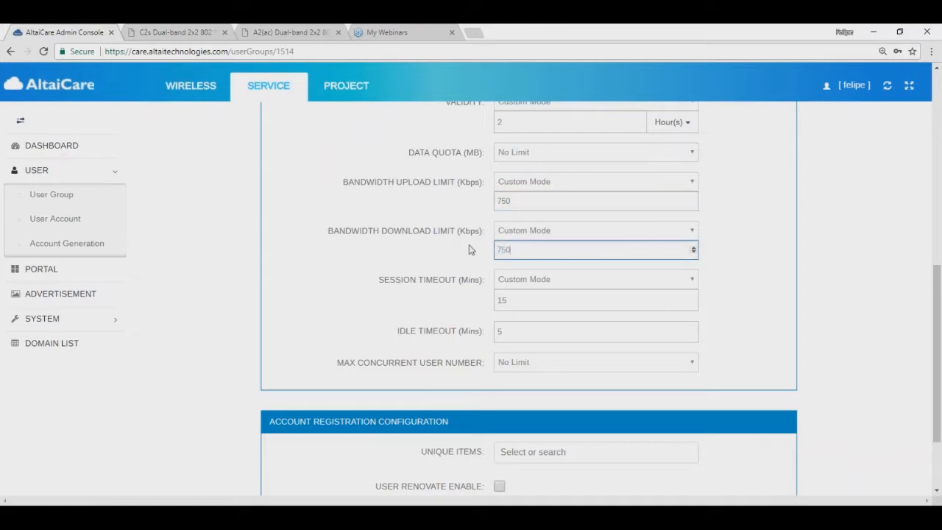
scroll(319, 287, "down", 2)
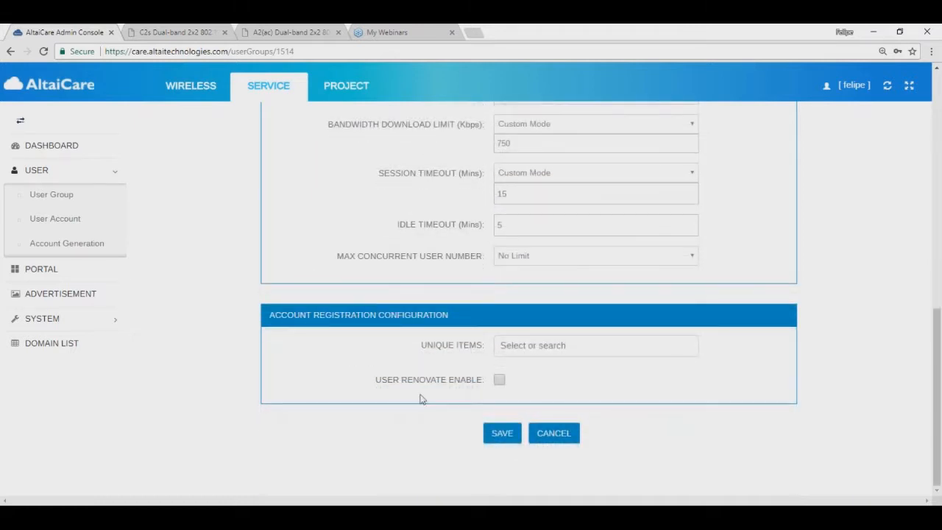
left_click(498, 436)
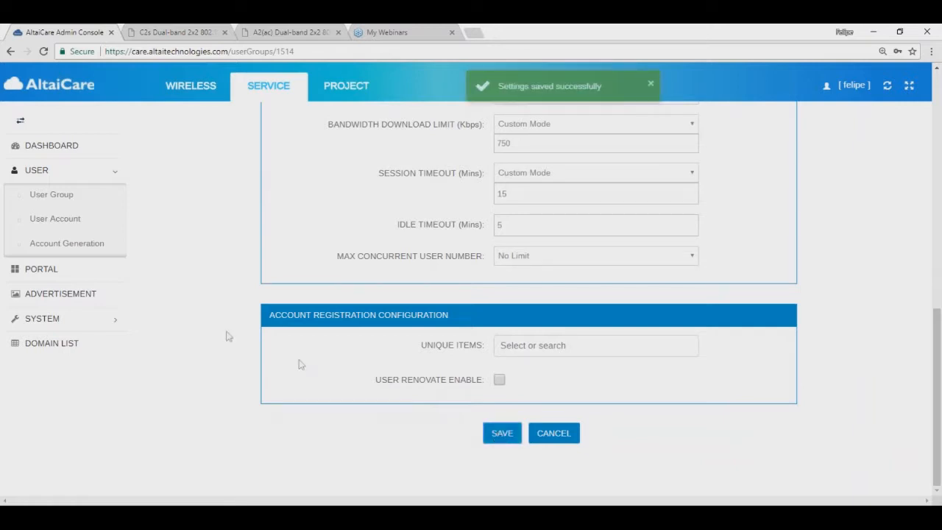
Step: Start a new user account of type Subscription from the User Account list
left_click(54, 219)
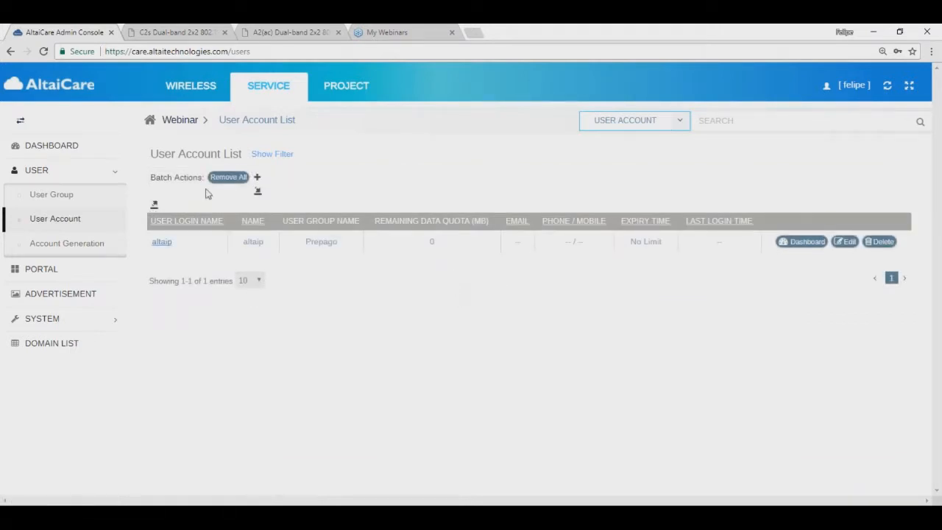
left_click(257, 178)
left_click(515, 239)
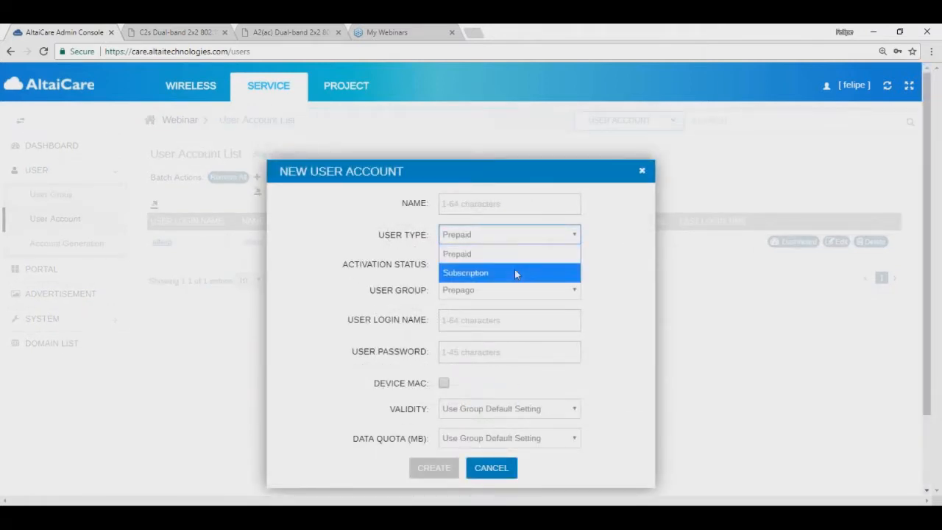
left_click(515, 272)
Step: Enter name and login 'altais', type the account password, and enable Device MAC binding
left_click(496, 203)
type("altais")
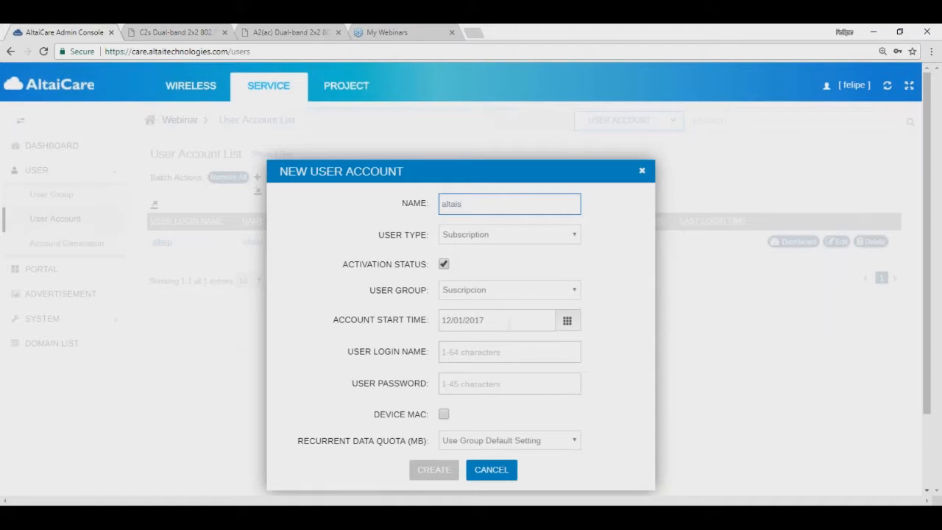
left_click(467, 357)
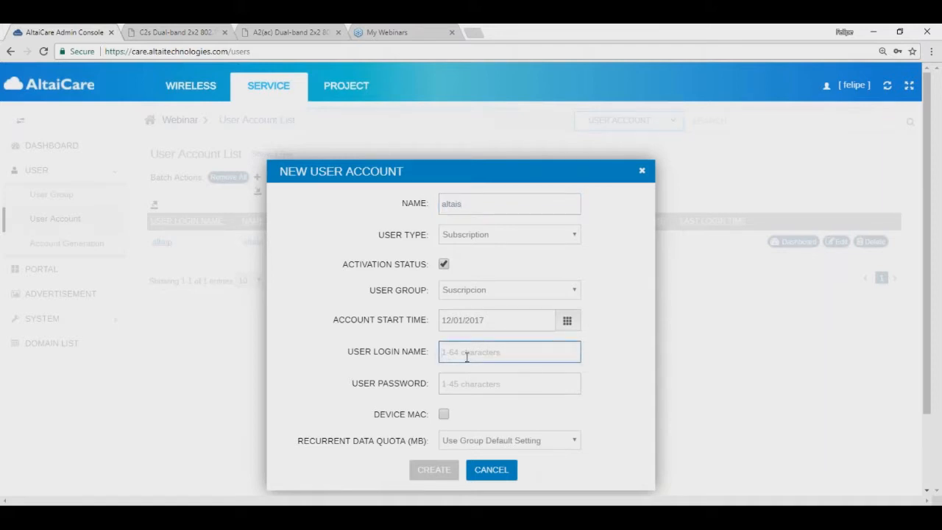
type("altais")
key("Tab")
type("12345")
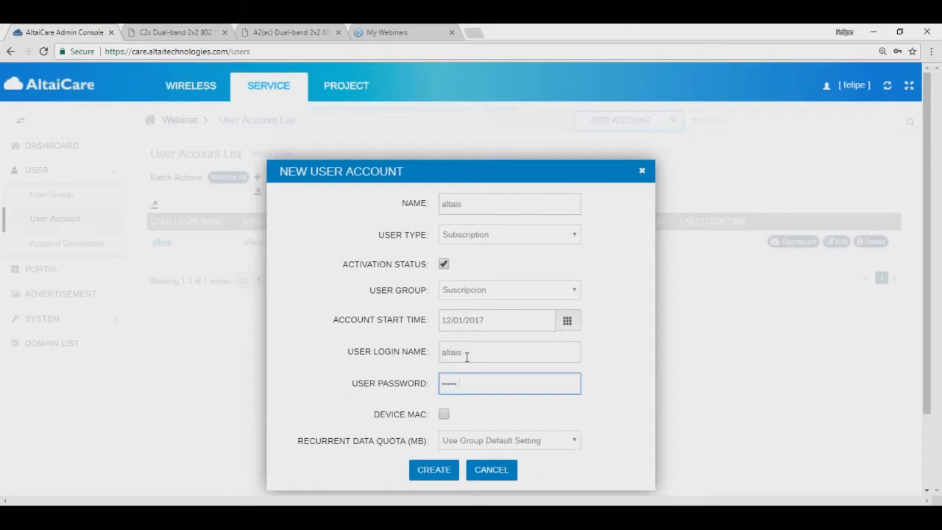
left_click(523, 427)
scroll(454, 341, "down", 1)
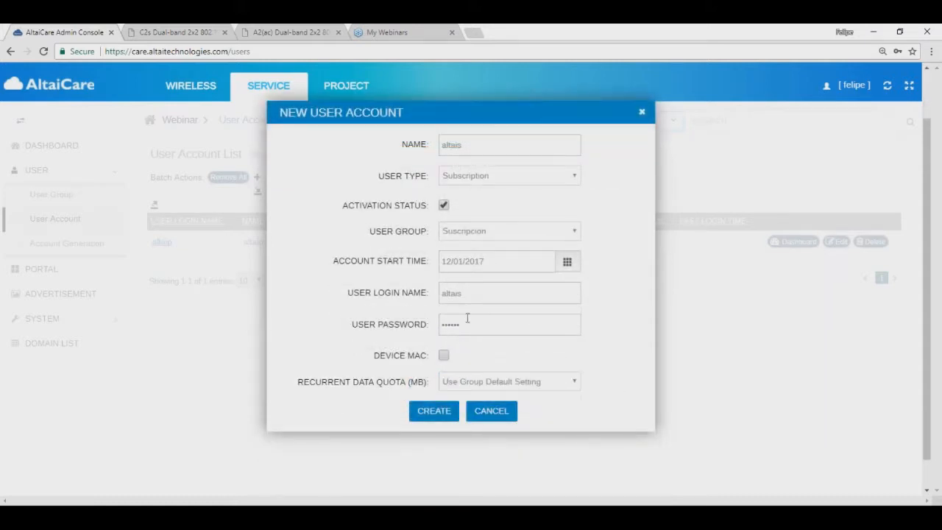
left_click(445, 357)
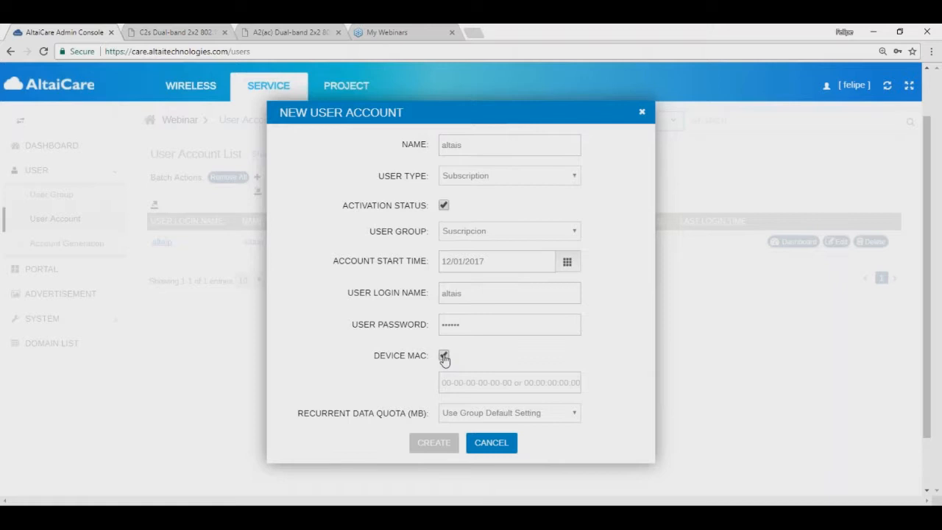
Step: Turn off Device MAC binding, keep the group default data quota, and create altais
left_click(493, 445)
left_click(495, 382)
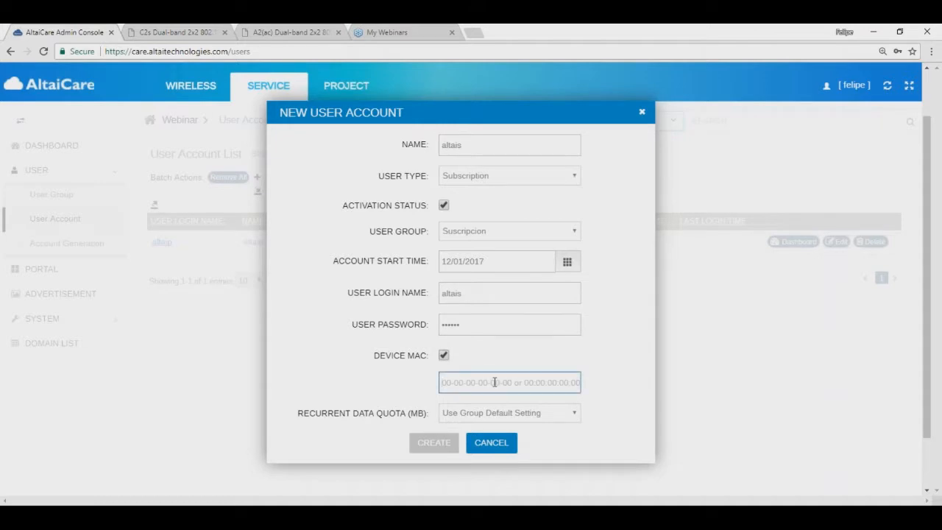
left_click(443, 358)
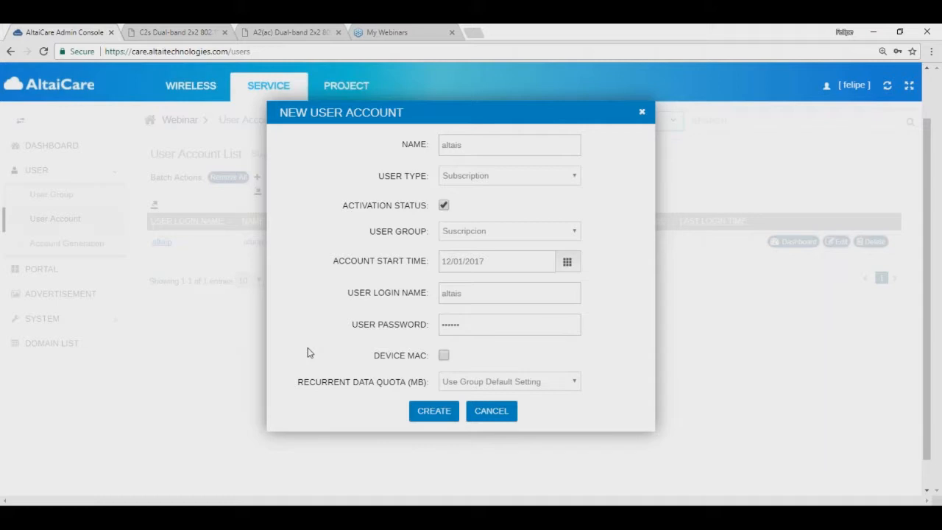
left_click_drag(298, 384, 428, 389)
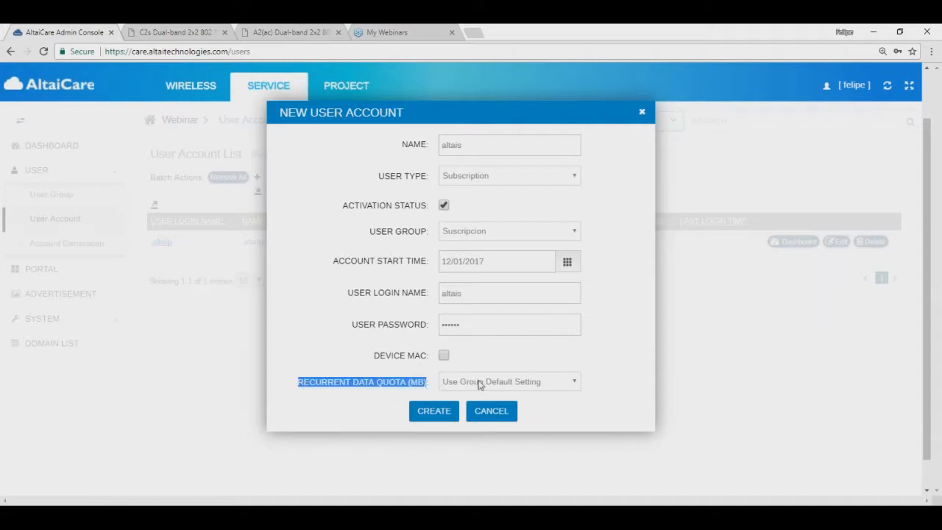
left_click(479, 384)
left_click(479, 385)
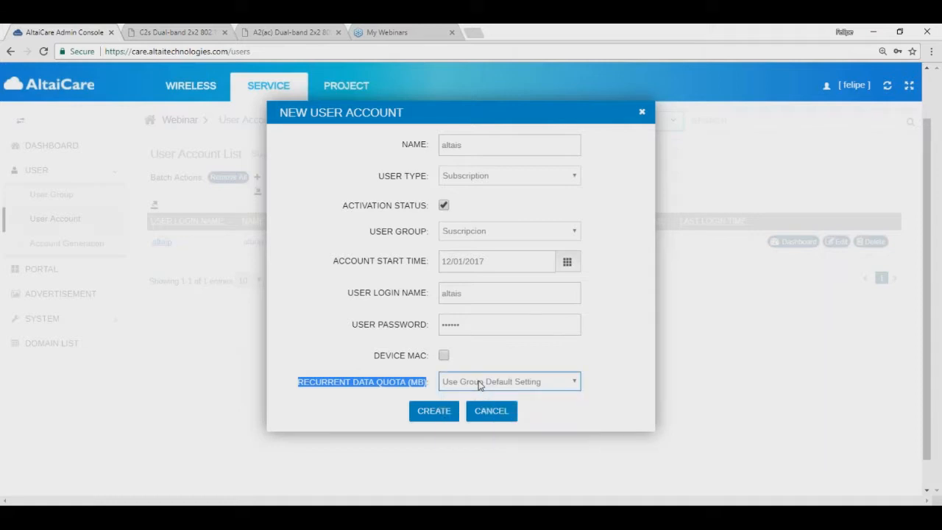
left_click(435, 413)
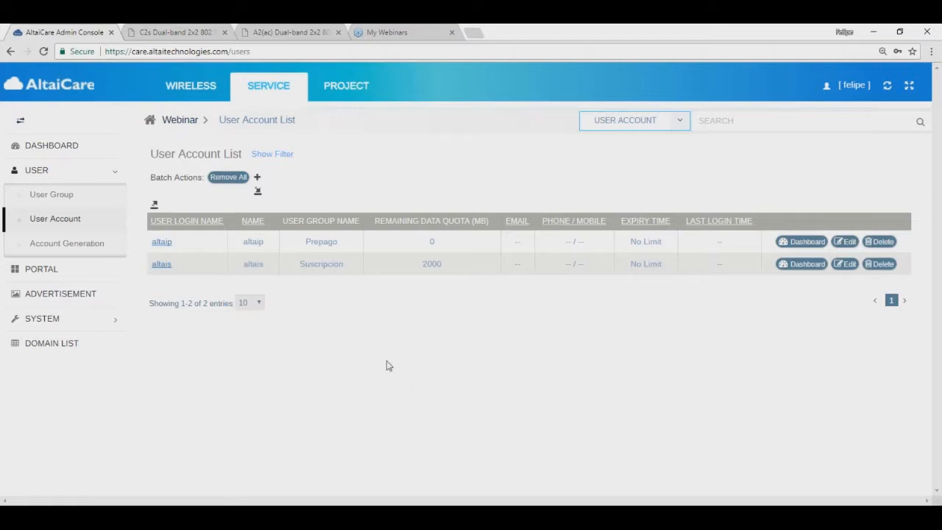
left_click(459, 514)
Step: Present the slides from Creación manual de usuario to Generación de Usuarios, then exit the show
left_click(536, 383)
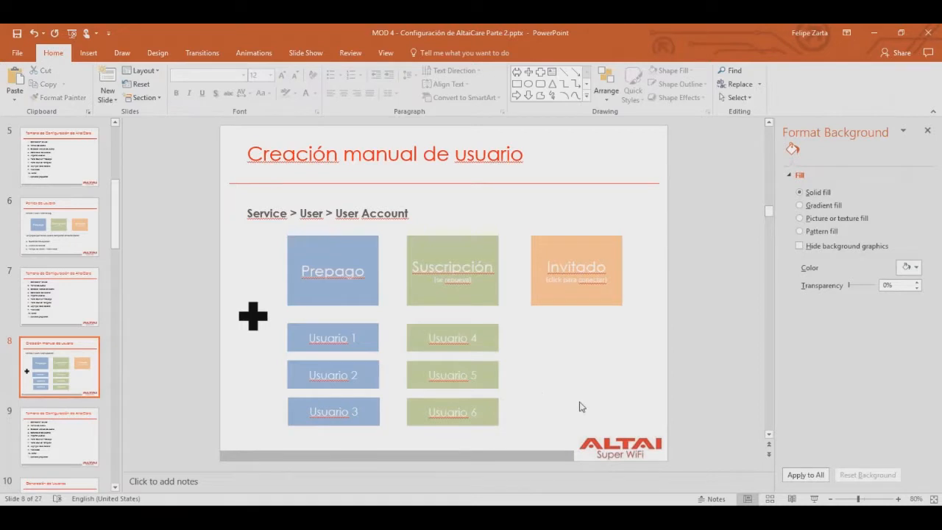
left_click(814, 498)
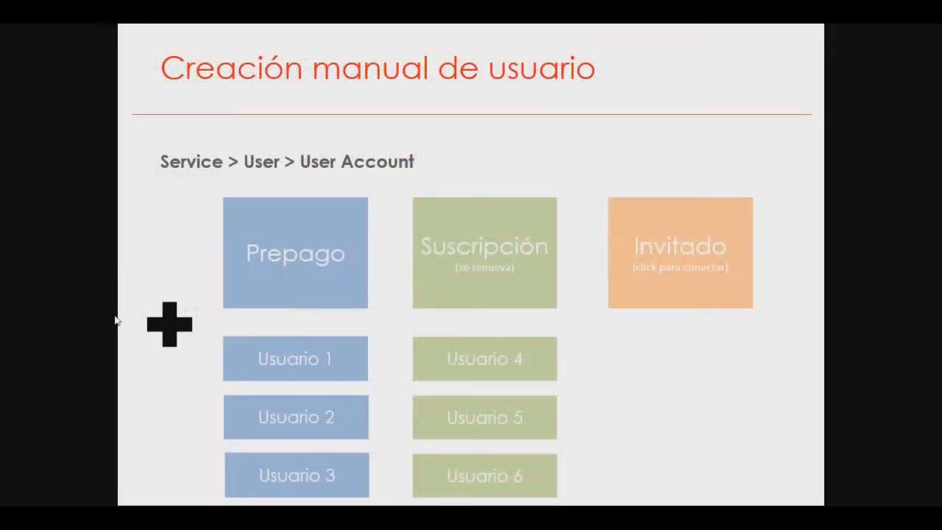
key("Right")
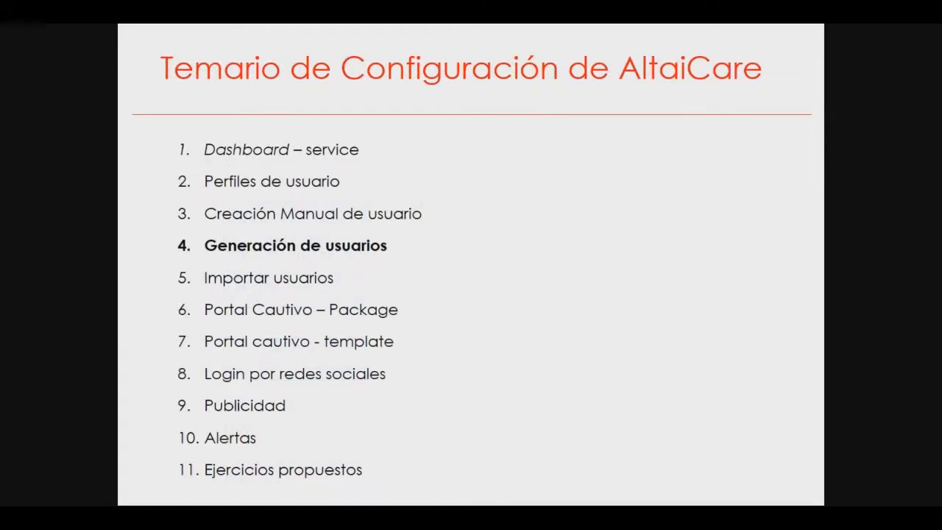
key("Right")
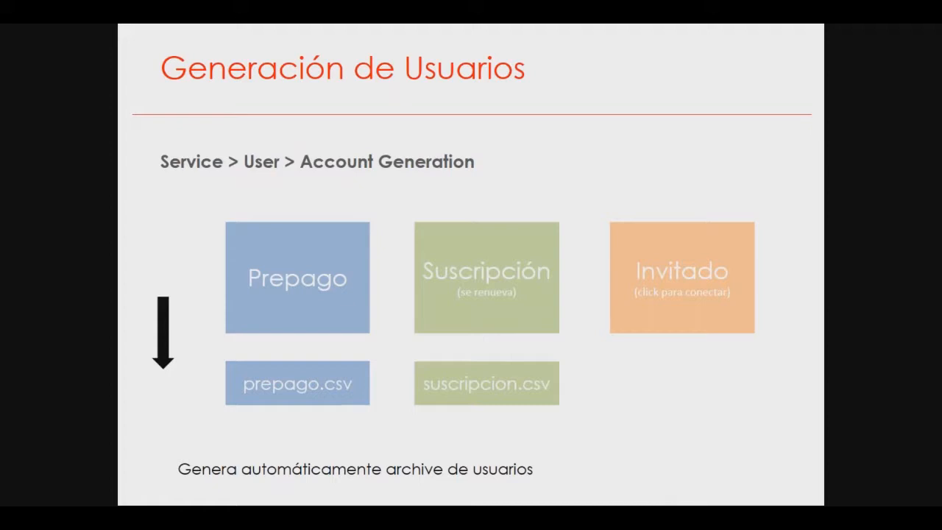
key("Escape")
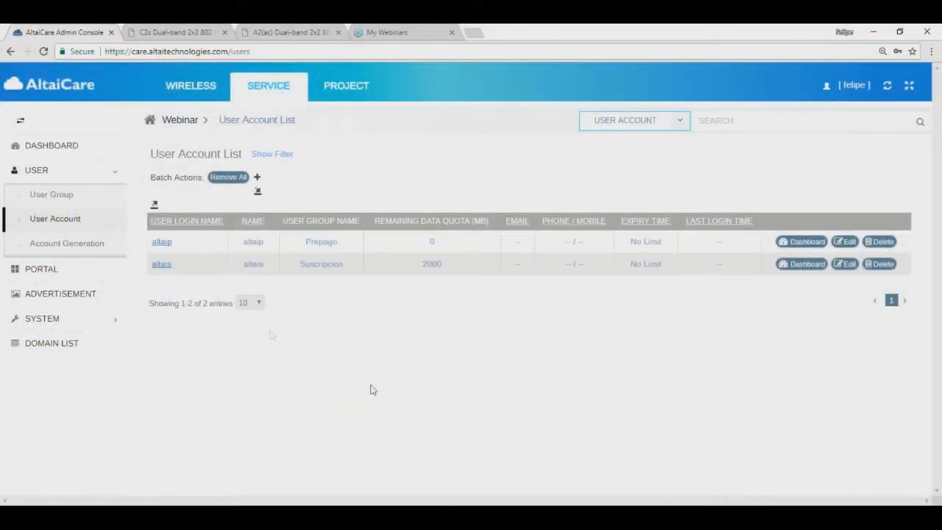
Step: Start a batch of 20 Prepago accounts with user name prefix altaip
left_click(53, 245)
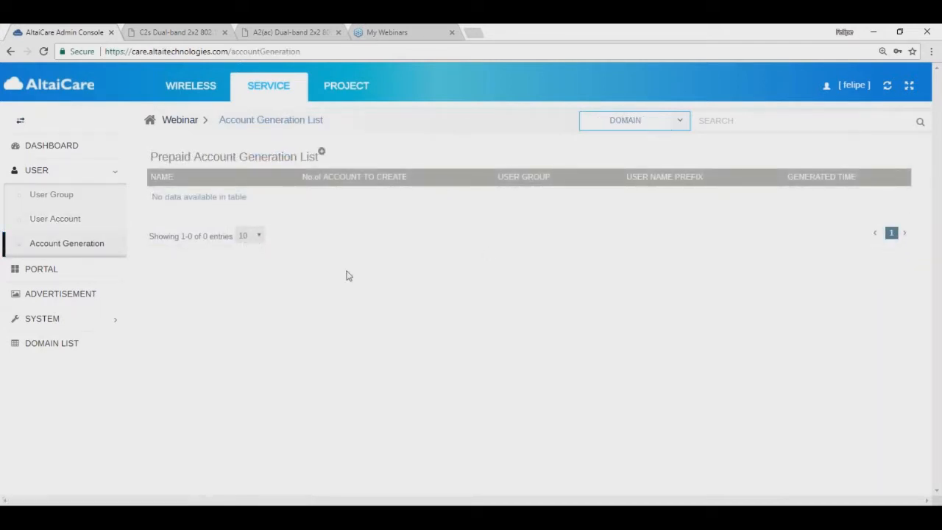
left_click(321, 152)
left_click(476, 207)
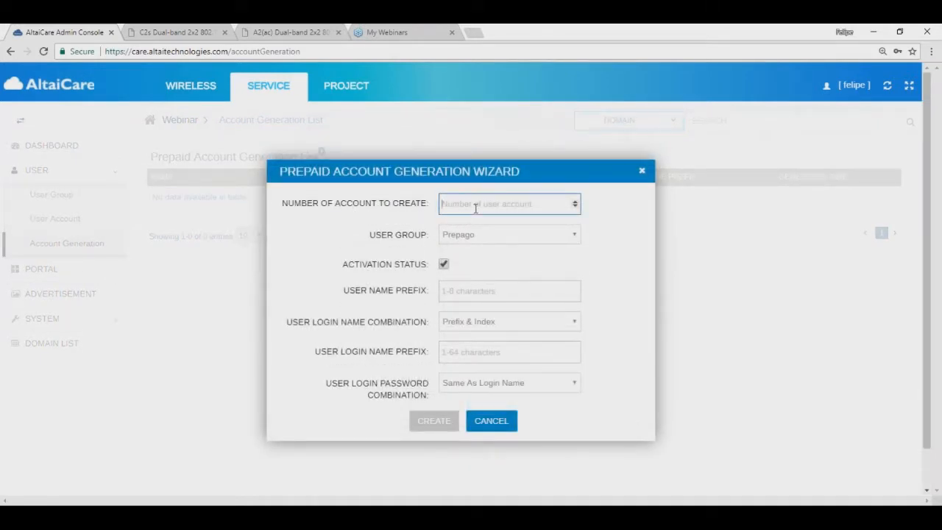
type("20")
left_click(505, 235)
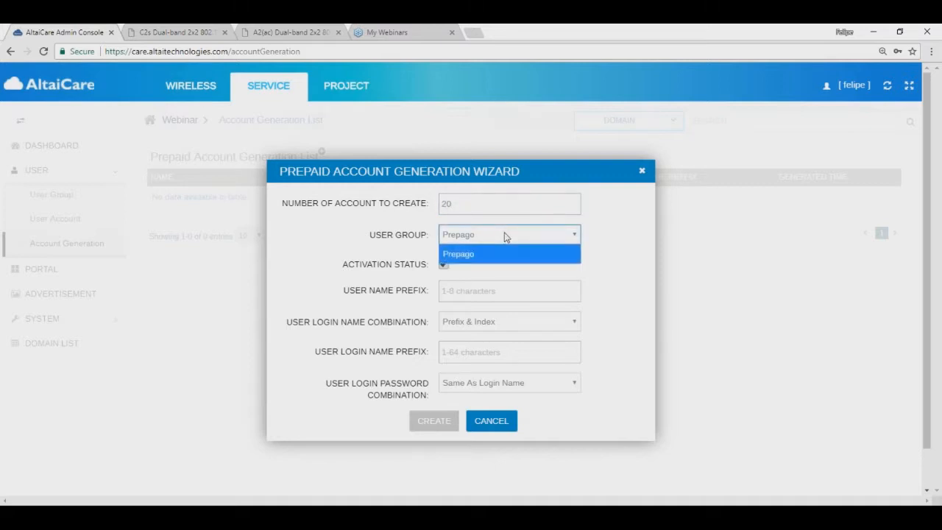
left_click(522, 237)
left_click(573, 268)
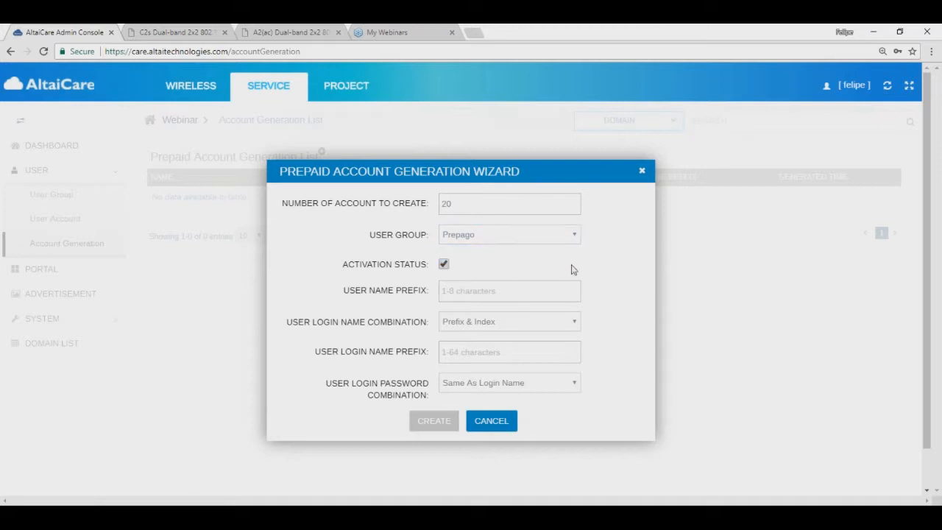
left_click(482, 293)
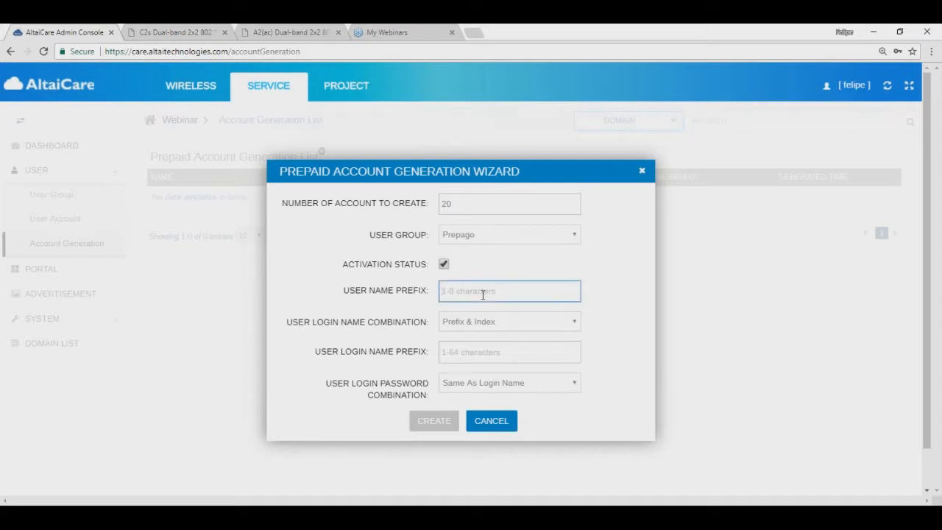
type("altain")
Step: Use random 6-character login names and random passwords for the batch
left_click(498, 329)
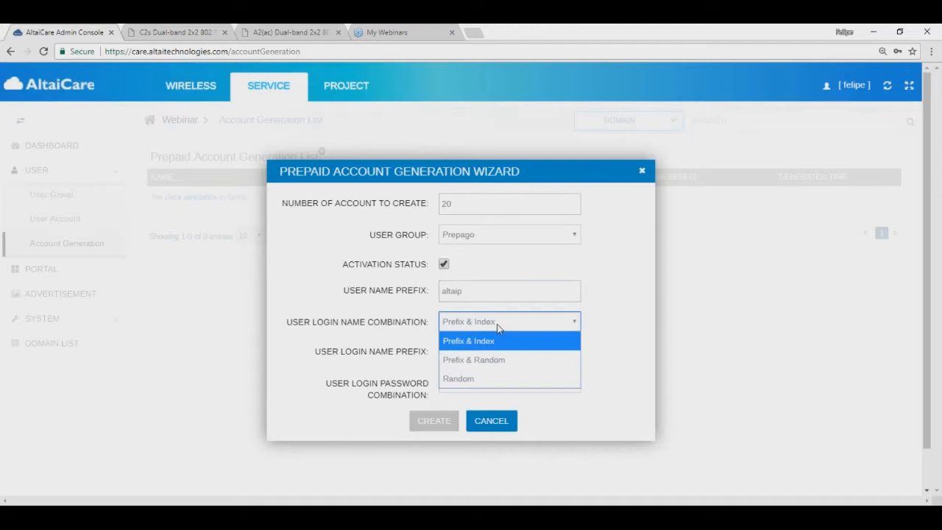
left_click(484, 381)
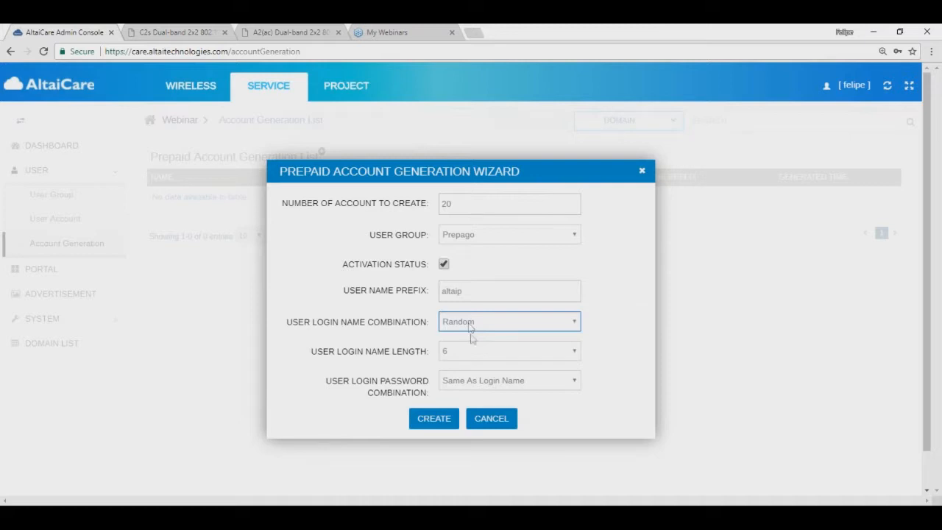
left_click(476, 356)
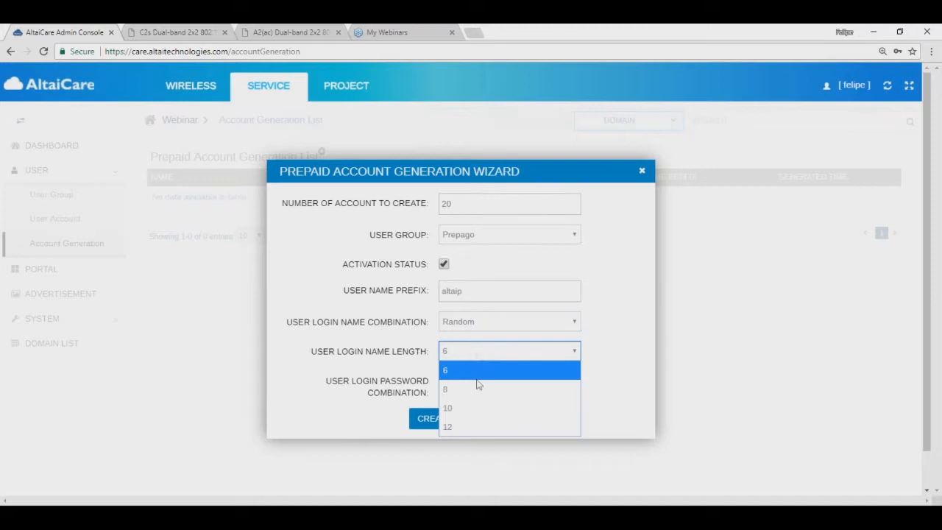
left_click(464, 372)
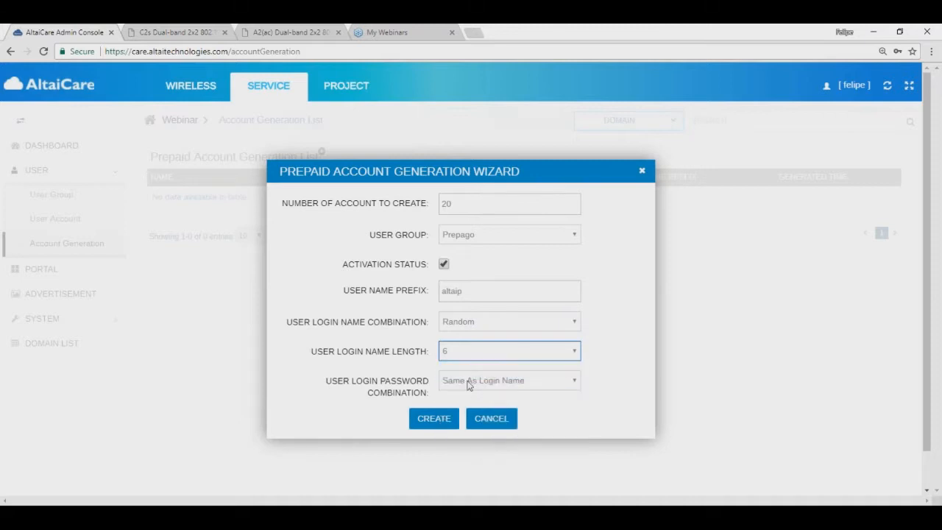
left_click(470, 386)
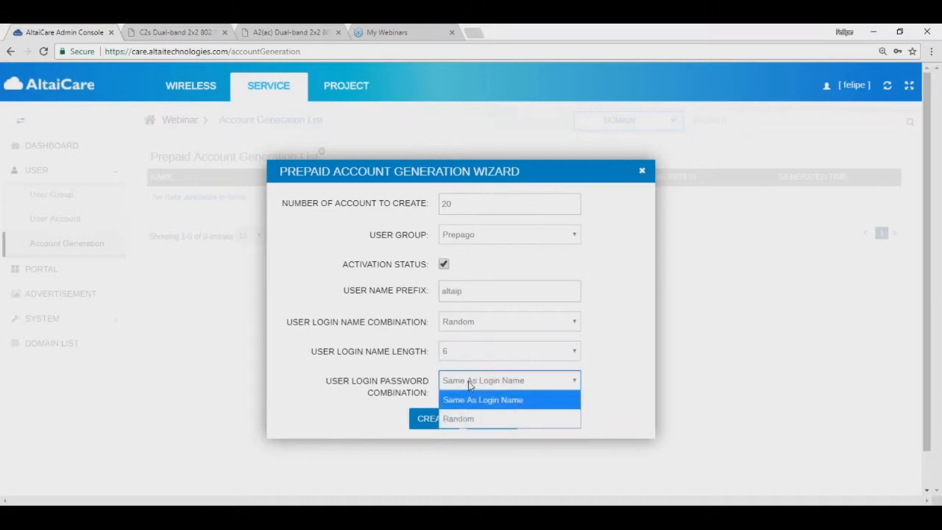
left_click(473, 419)
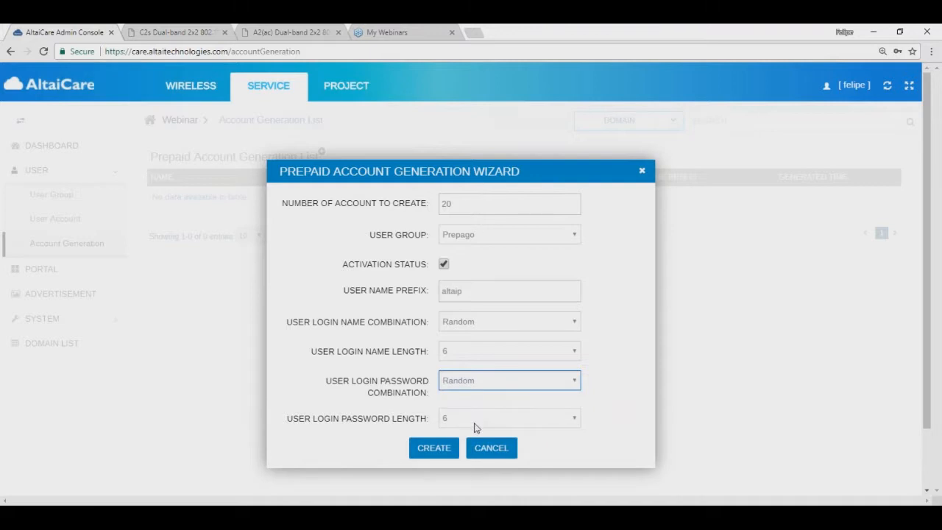
left_click(604, 382)
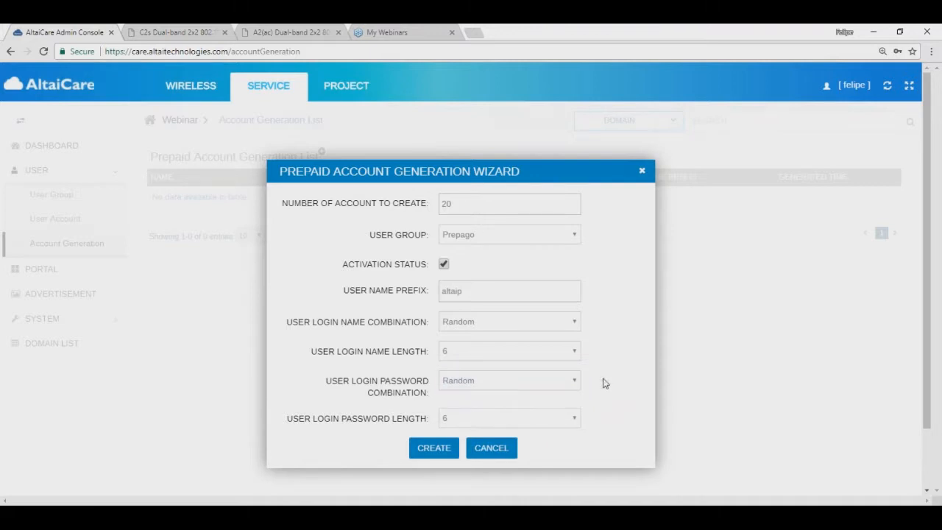
left_click(434, 449)
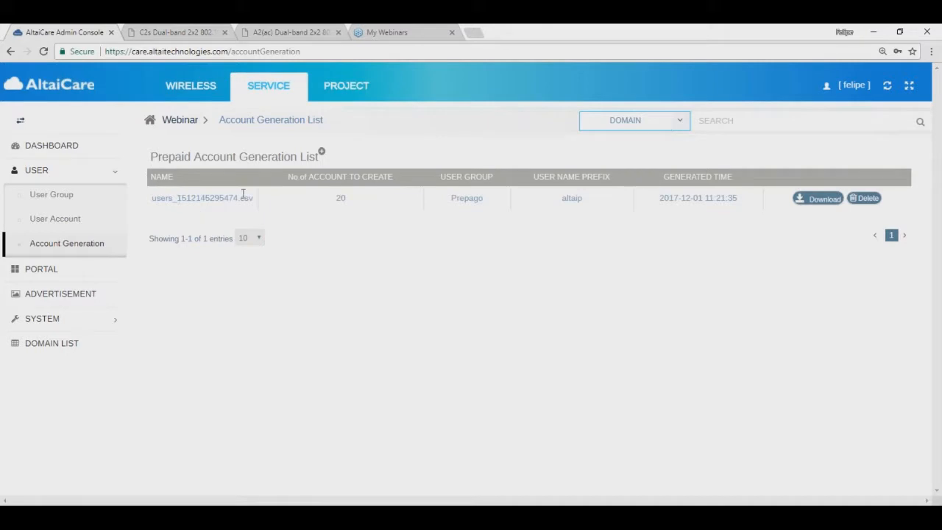
left_click(815, 199)
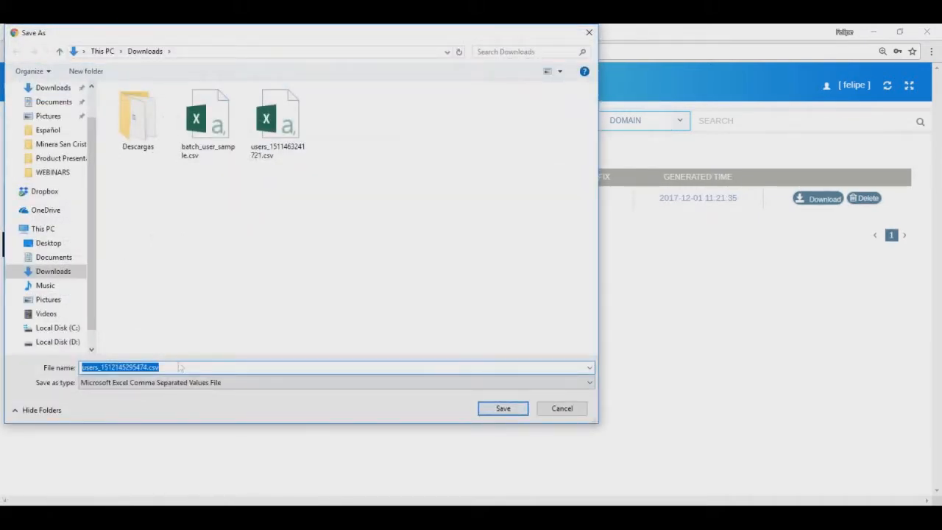
left_click(147, 367)
type("_web")
key("Return")
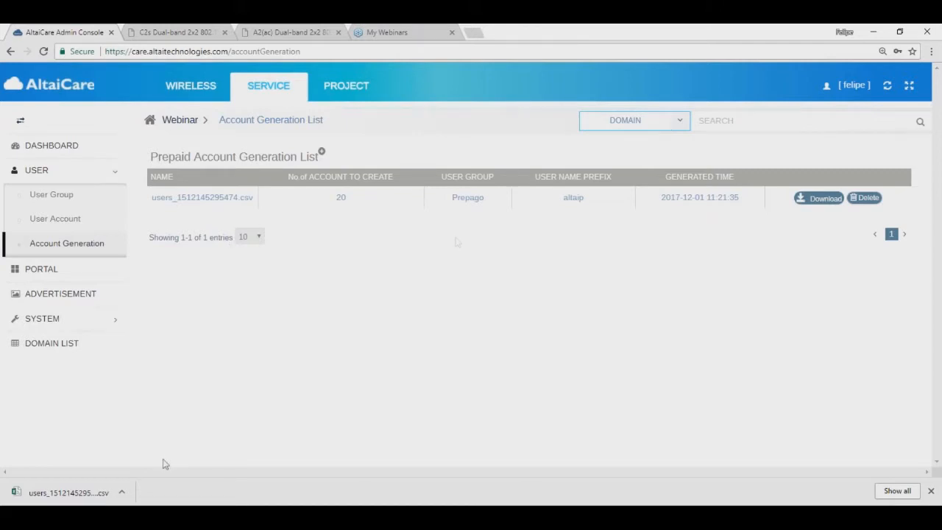
Step: Show the User Account List at 50 entries per page to see all 22 accounts
left_click(66, 220)
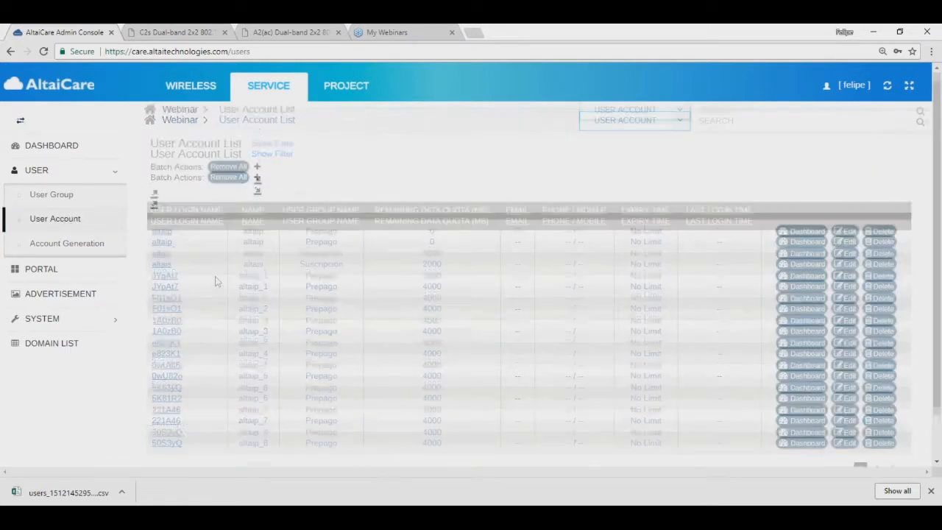
scroll(216, 281, "down", 2)
left_click(264, 421)
left_click(257, 477)
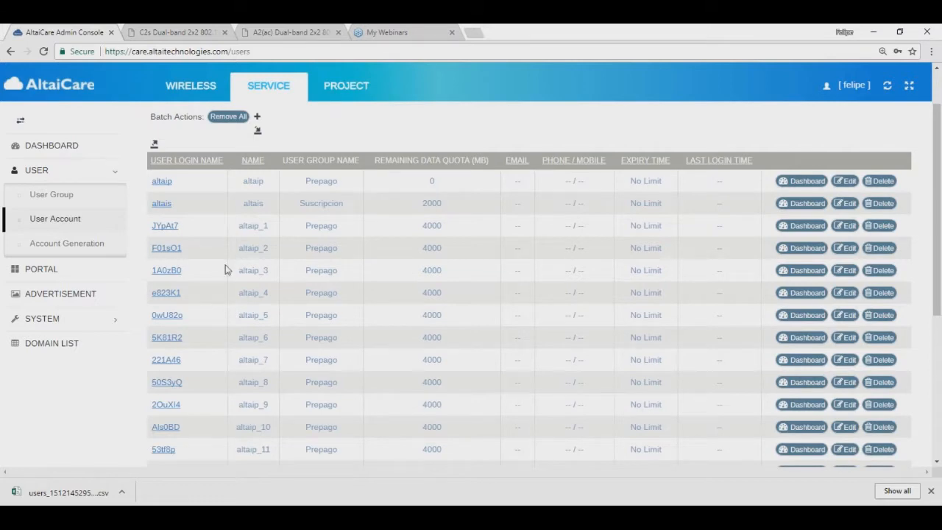
scroll(206, 298, "down", 4)
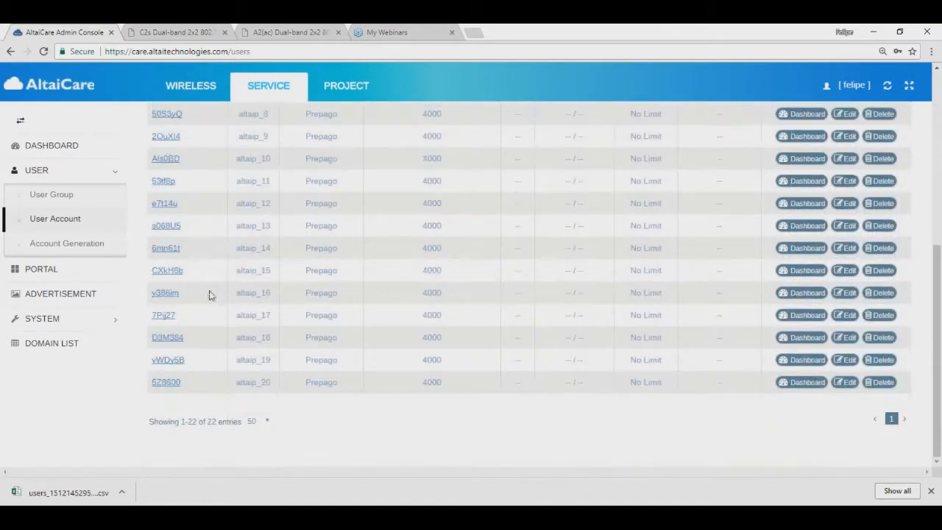
scroll(209, 294, "up", 5)
scroll(209, 296, "down", 1)
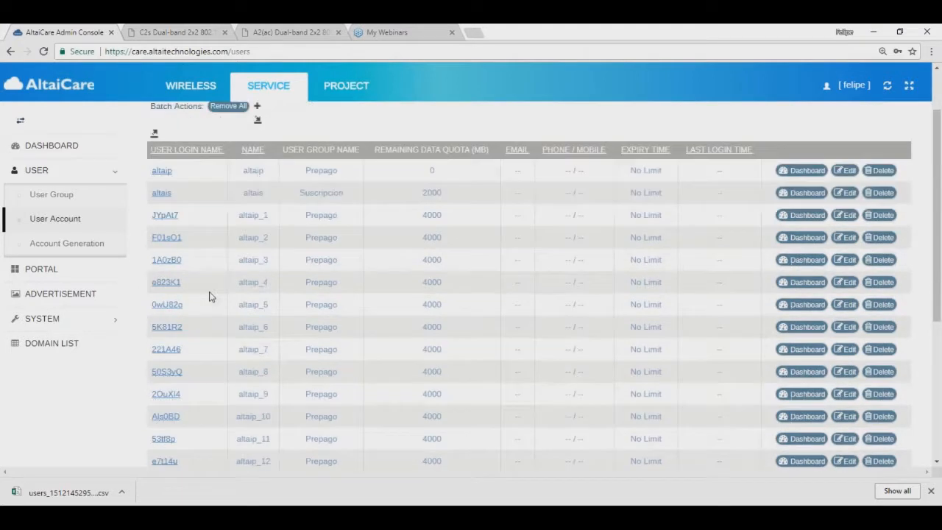
scroll(211, 297, "down", 1)
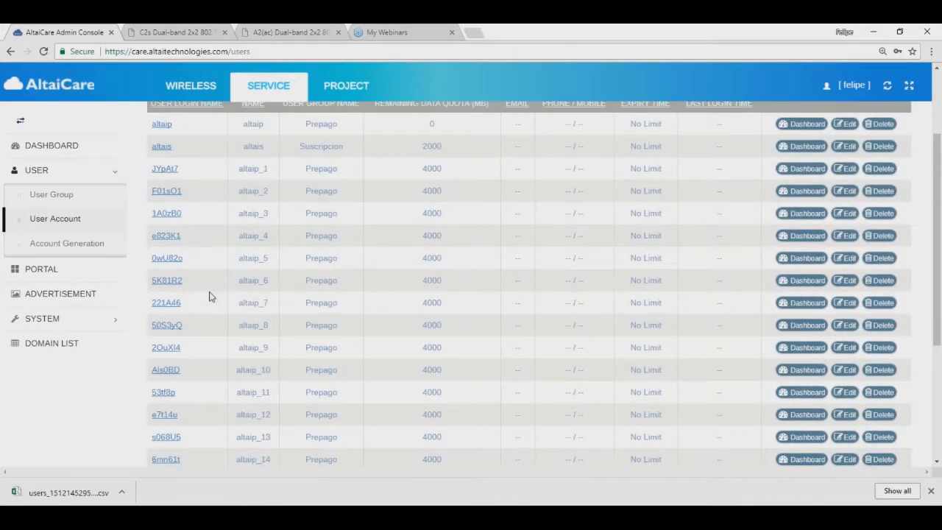
scroll(209, 296, "up", 3)
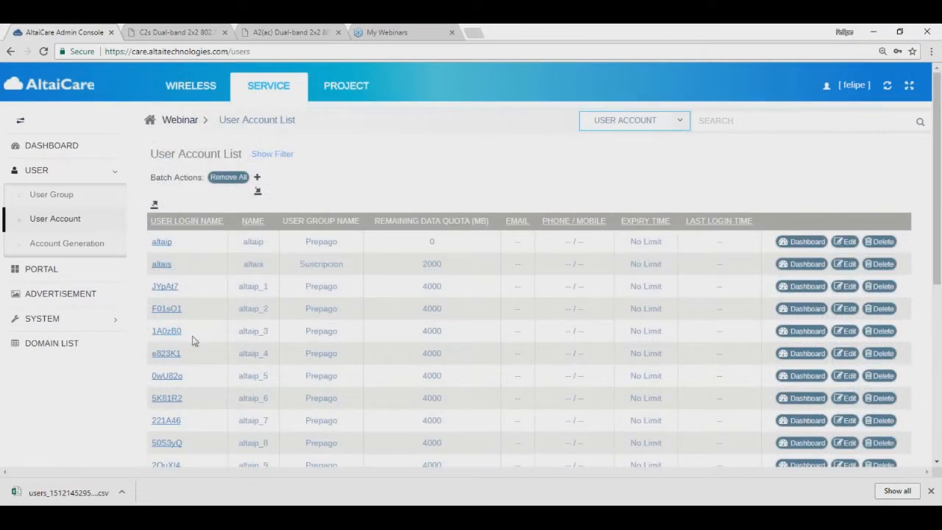
Step: Select a generated login name and browse the altaip_1 to altaip_20 accounts
left_click_drag(187, 333, 151, 333)
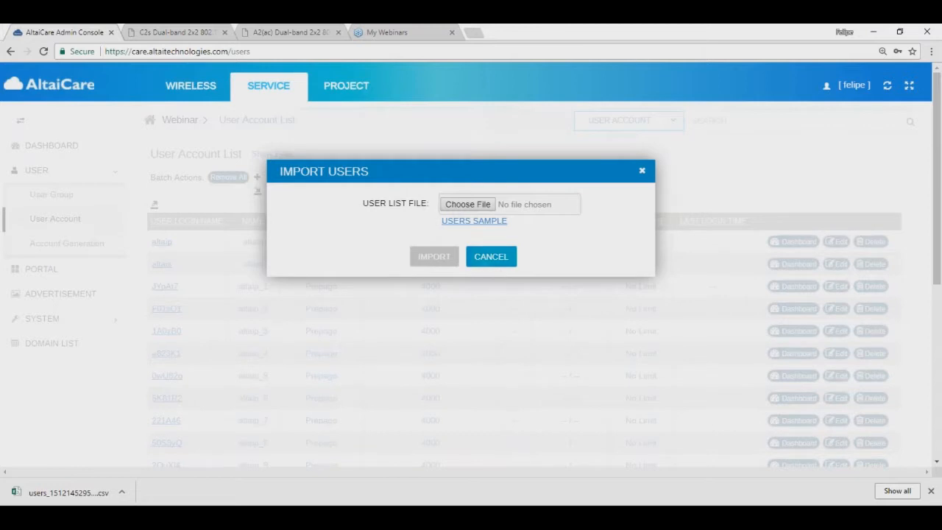
left_click(491, 257)
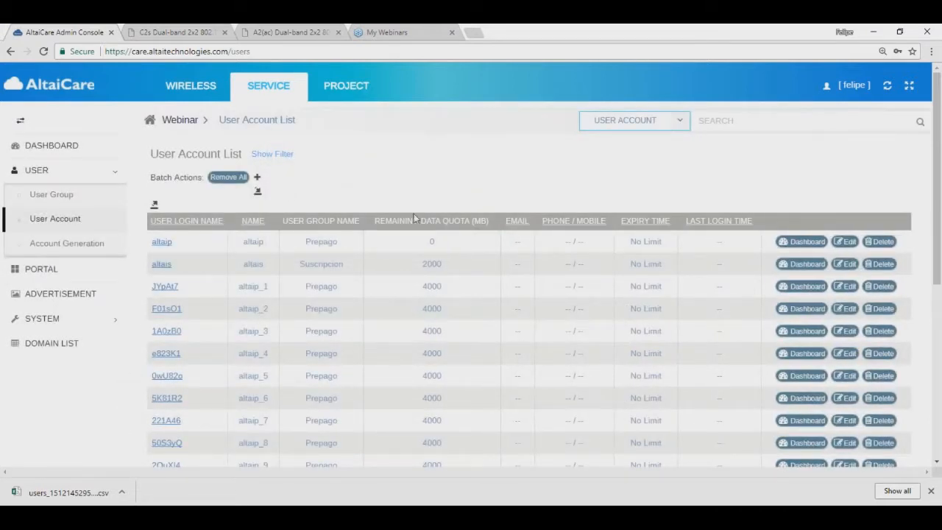
scroll(312, 332, "down", 3)
scroll(326, 295, "down", 2)
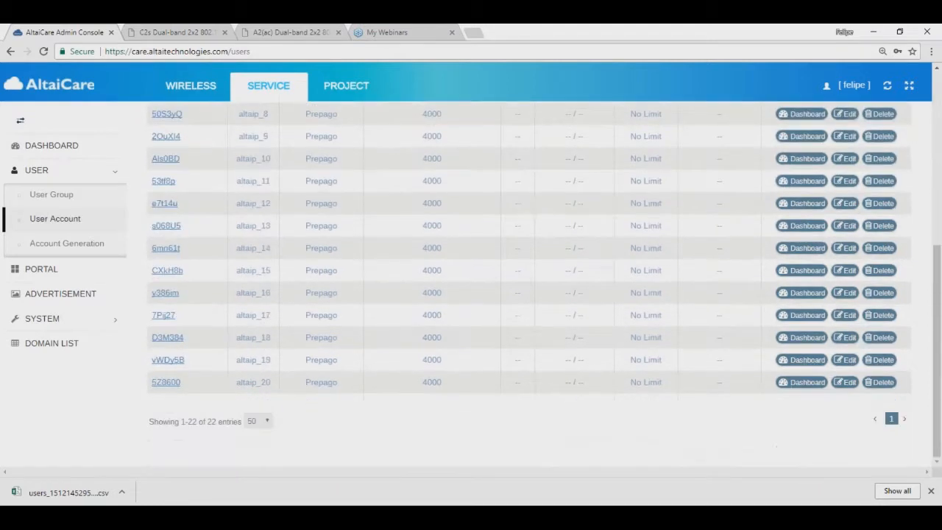
scroll(326, 294, "up", 5)
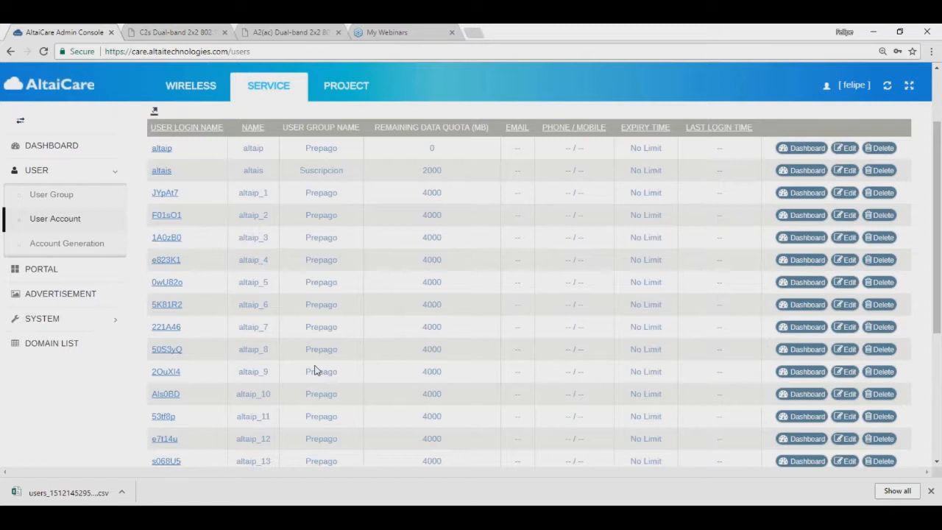
scroll(209, 315, "up", 2)
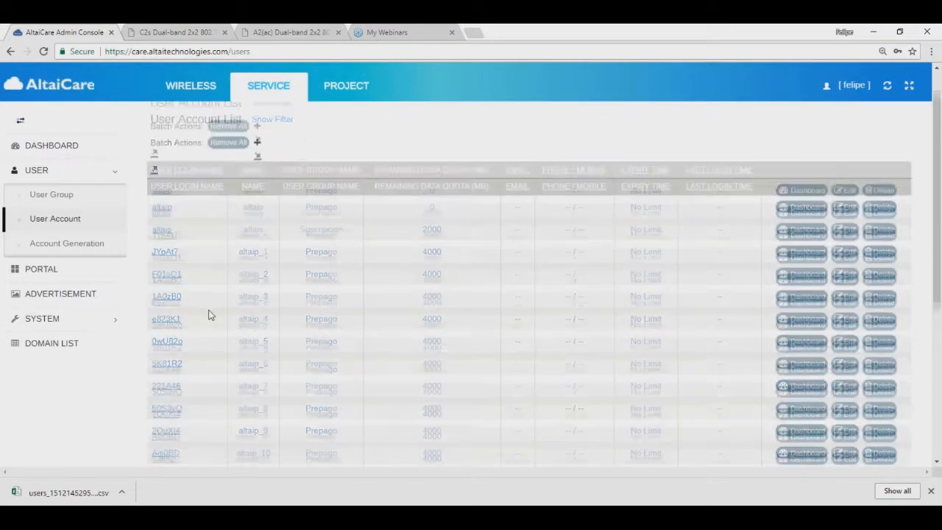
scroll(209, 315, "down", 2)
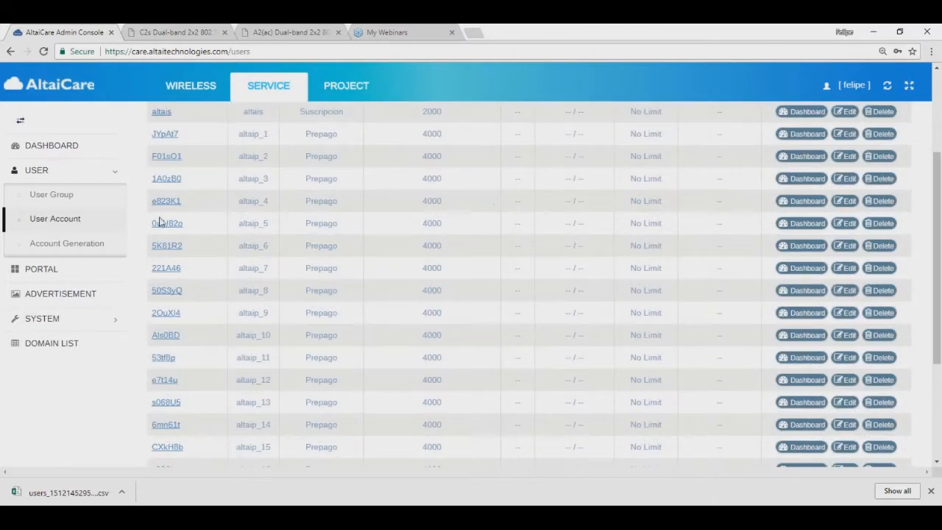
Step: Inspect altaip_4's dashboard and edit form, then go back to the Prepaid Account Generation List
left_click(802, 201)
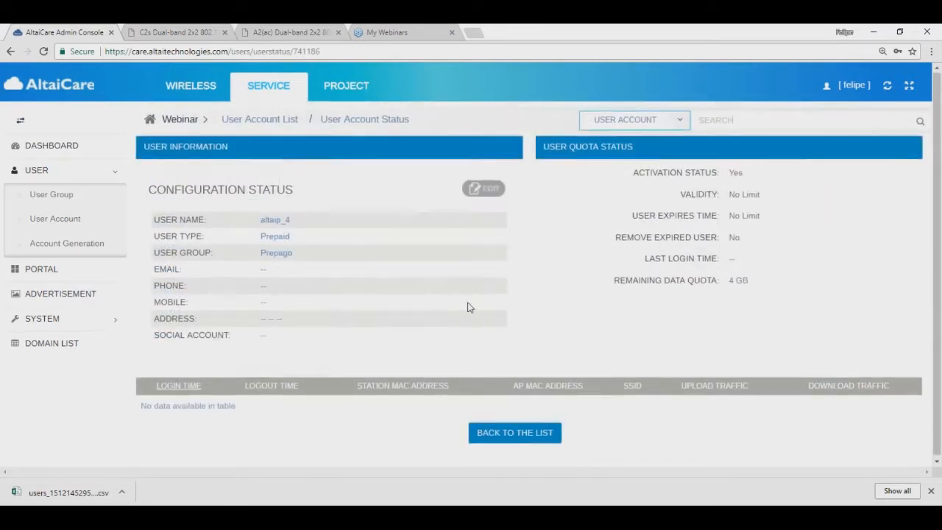
left_click(493, 190)
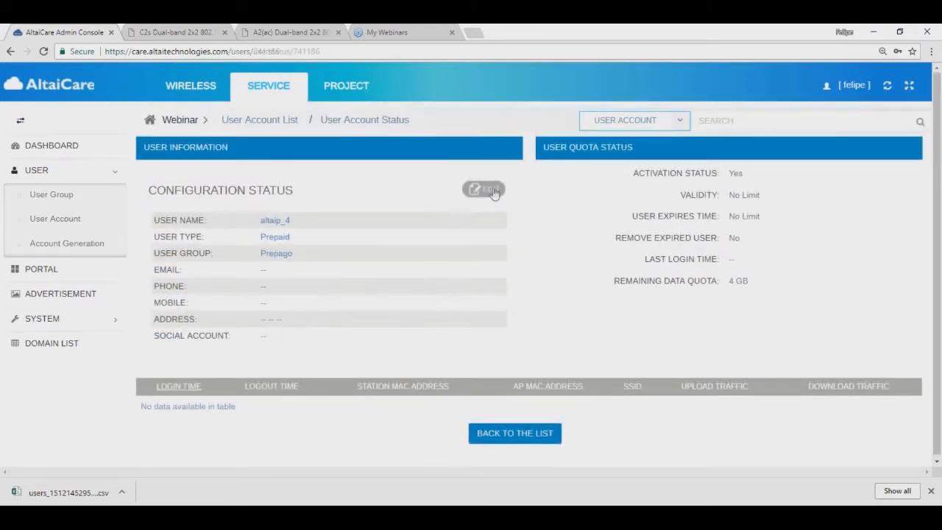
scroll(354, 280, "down", 8)
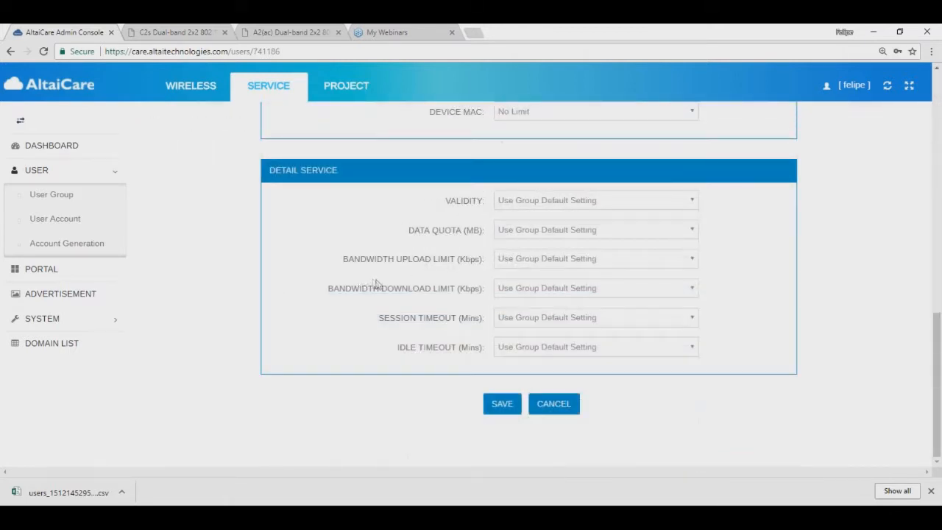
scroll(381, 279, "up", 8)
scroll(503, 246, "up", 1)
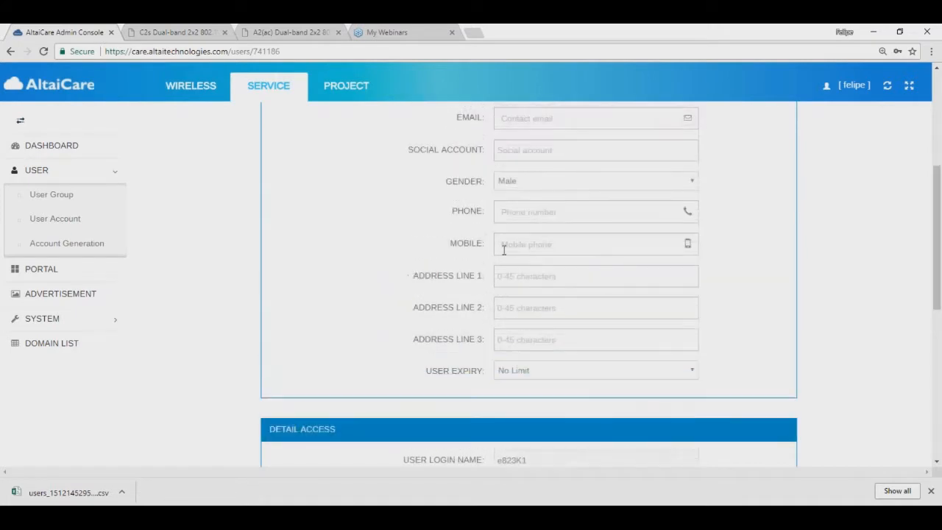
scroll(503, 246, "up", 3)
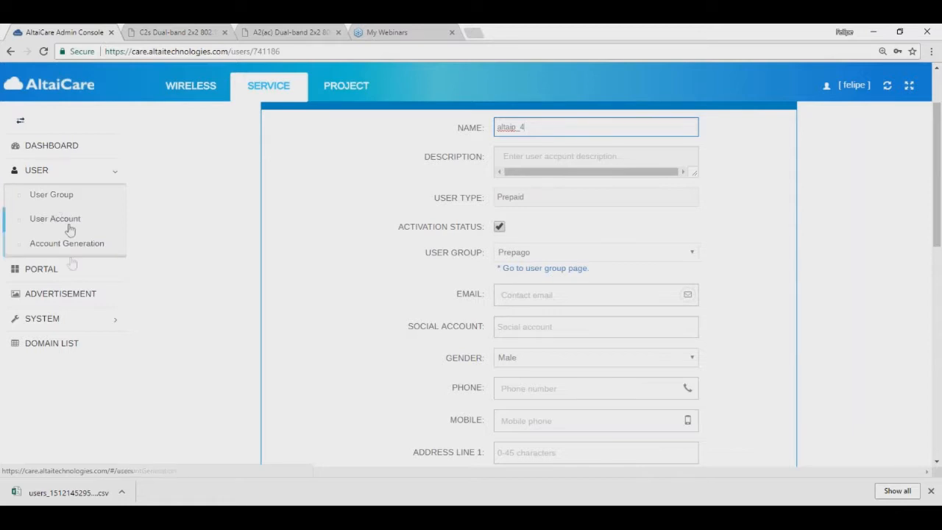
left_click(71, 248)
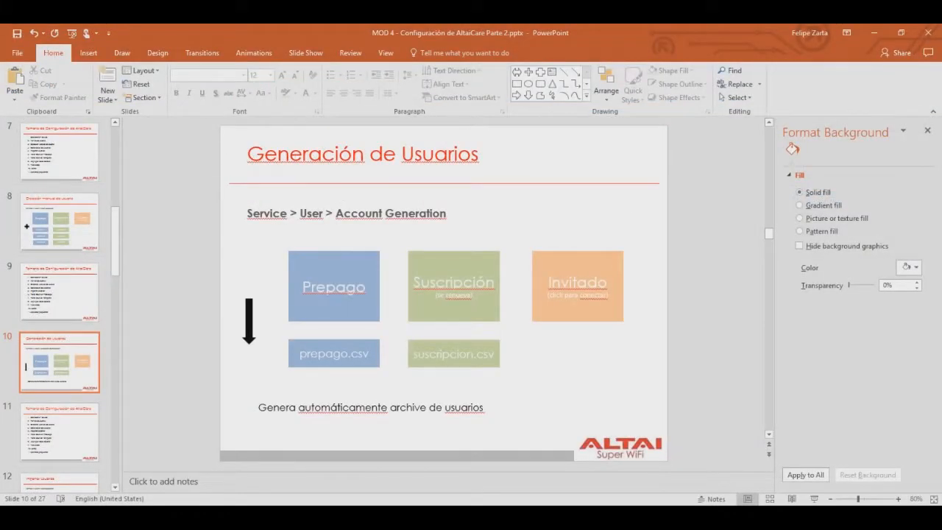
left_click(814, 498)
left_click(441, 359)
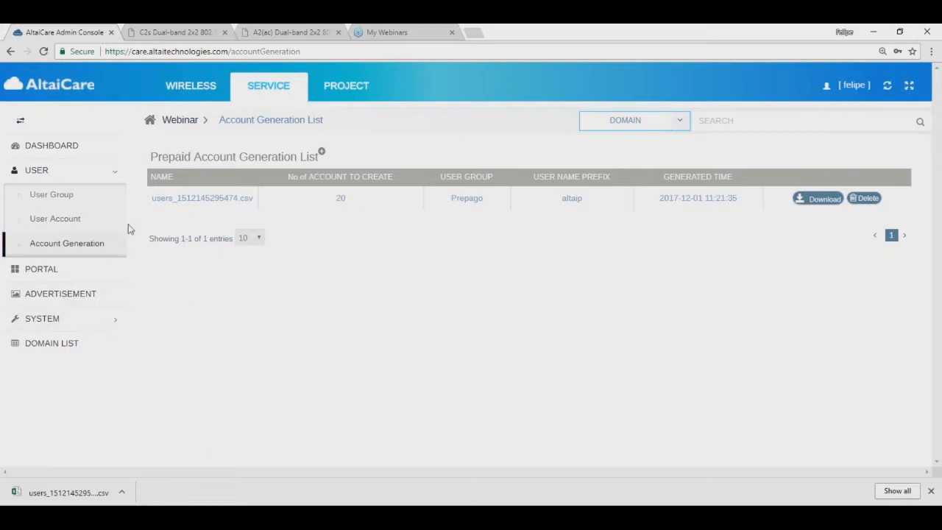
Step: Open the User Account List and launch Import Users from Batch Actions
left_click(56, 219)
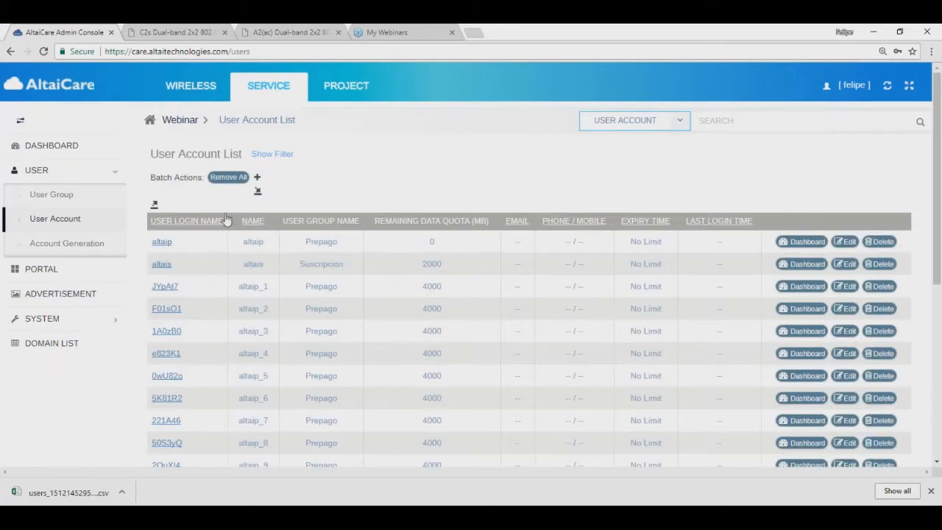
left_click(256, 191)
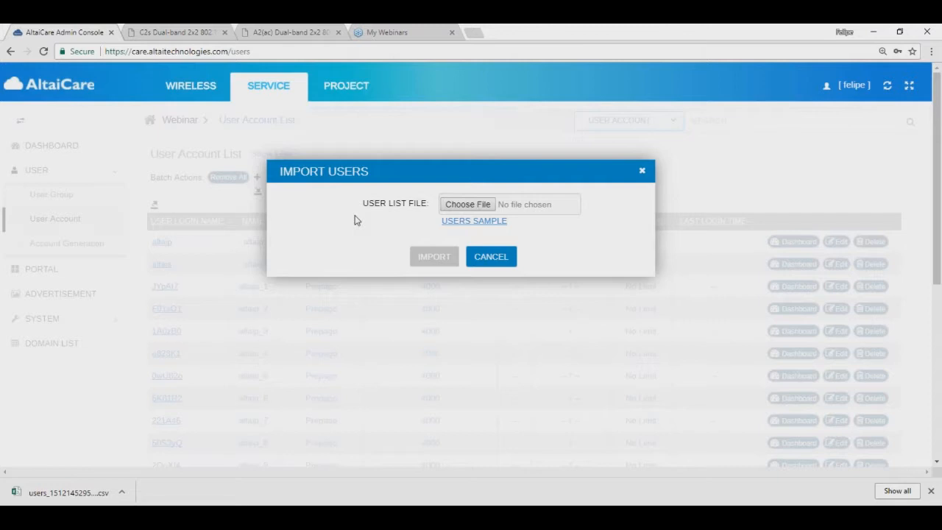
Step: Download the users sample file, saving it as batch_user_sample_modelo.csv
left_click(465, 222)
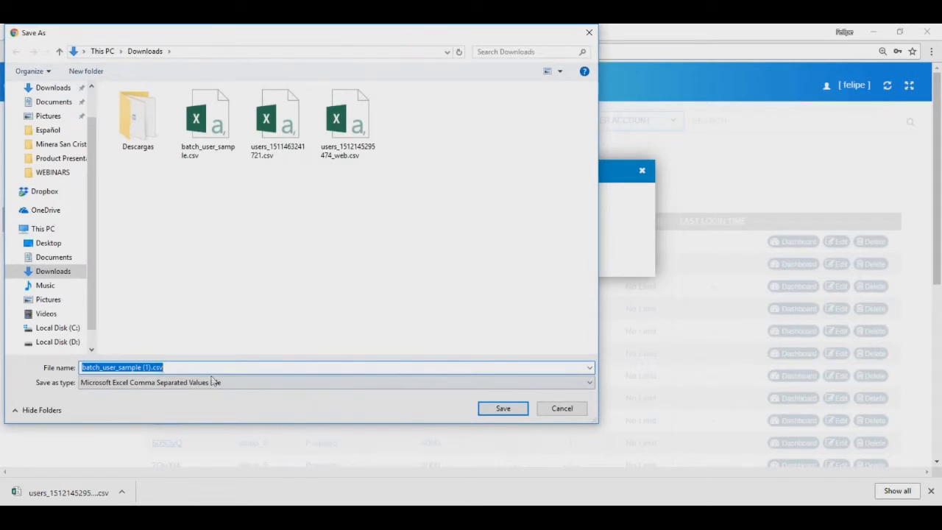
left_click(151, 367)
key("BackSpace")
key("BackSpace")
key("BackSpace")
key("BackSpace")
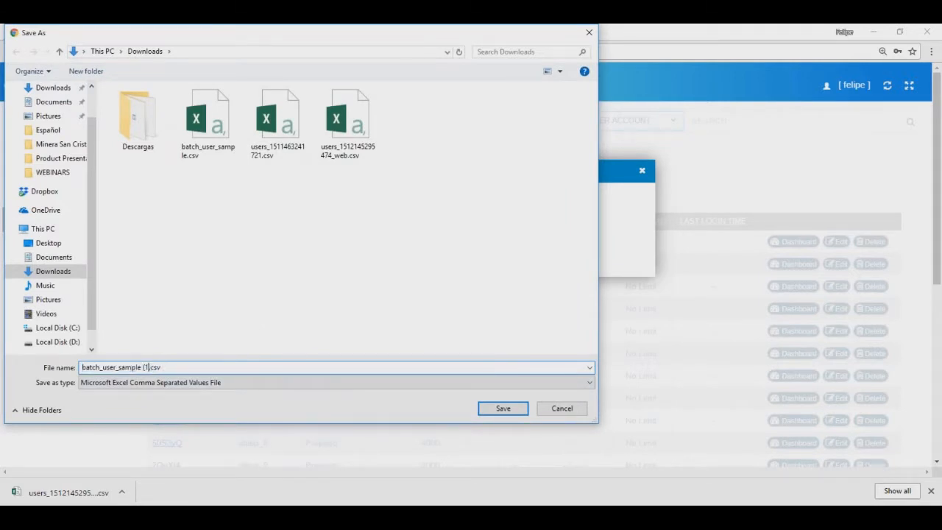
key("BackSpace")
type("_modelo")
key("Return")
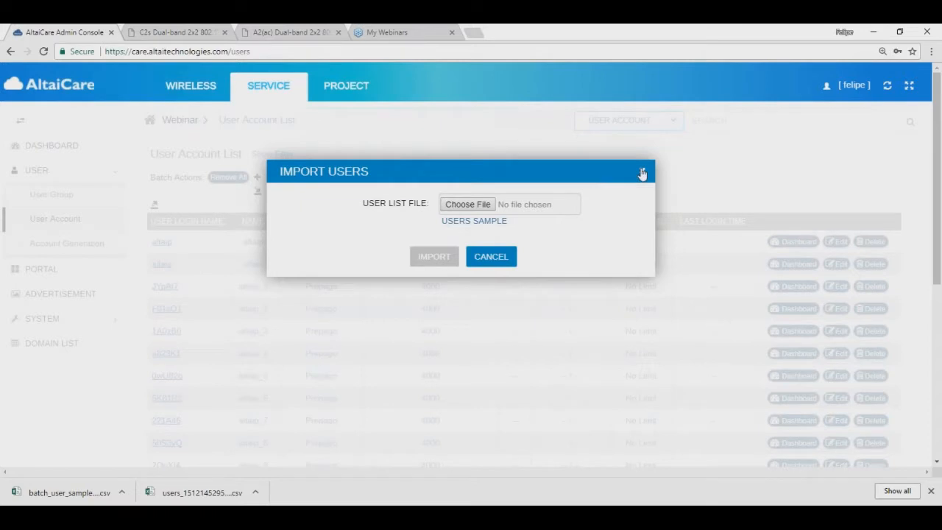
Step: Close Import Users and show the downloaded sample file in its folder
left_click(641, 171)
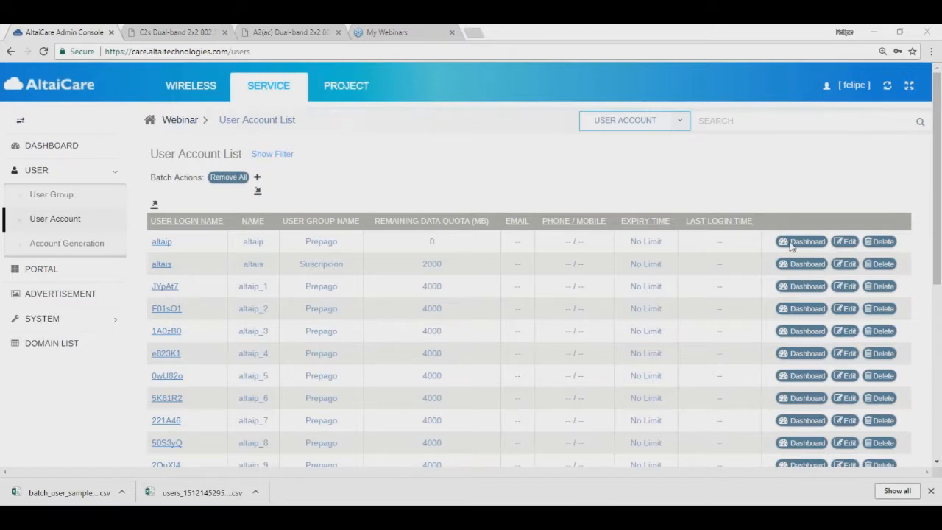
left_click(122, 494)
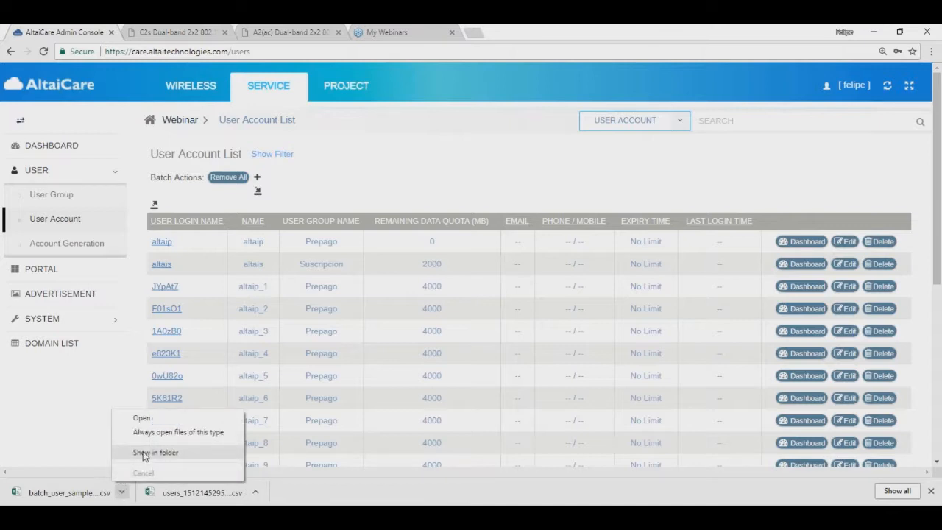
left_click(144, 454)
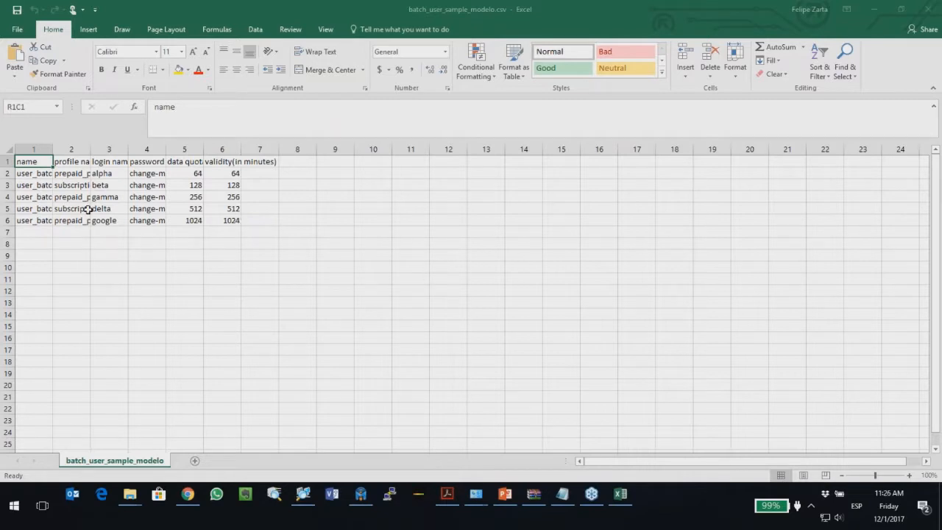
Step: Auto-fit columns 1–4 so full user names, profile names, login names and passwords show
left_click(33, 173)
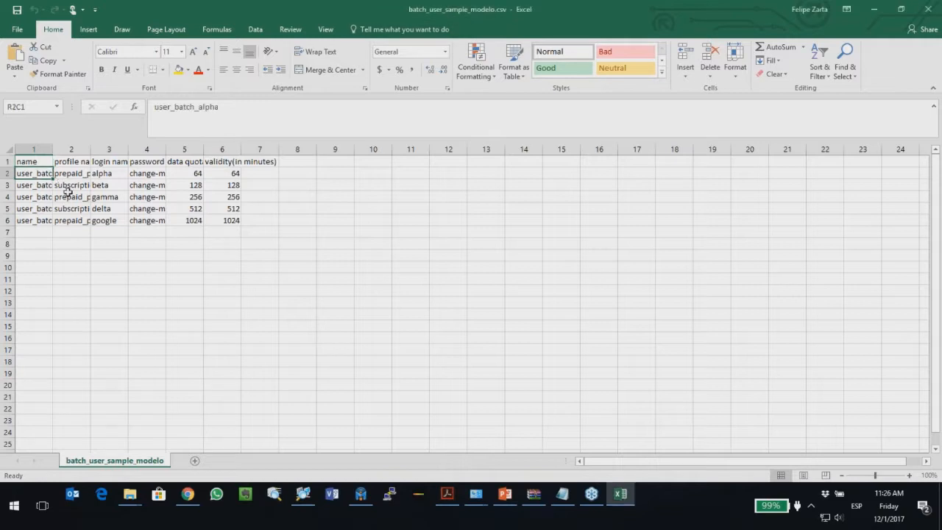
key("Down")
key("Down")
key("Down")
key("Down")
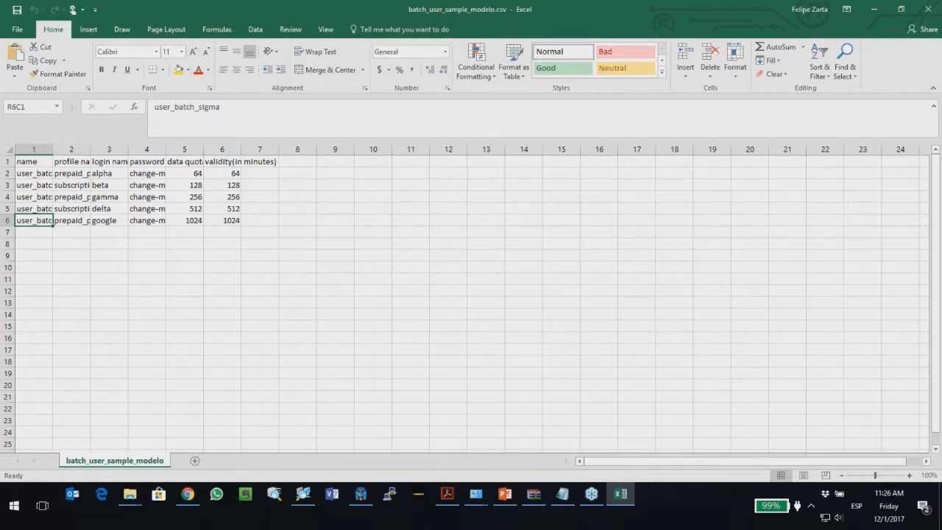
double_click(89, 150)
double_click(52, 149)
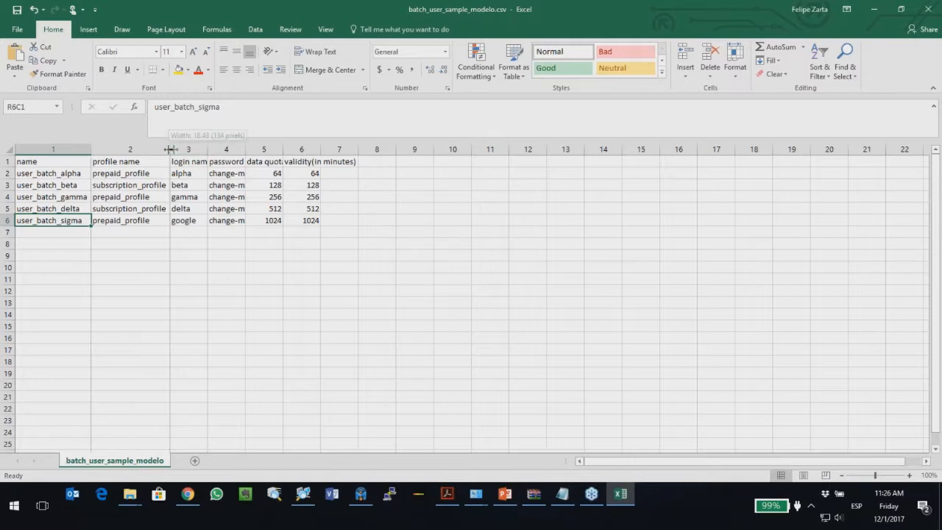
double_click(207, 150)
double_click(252, 149)
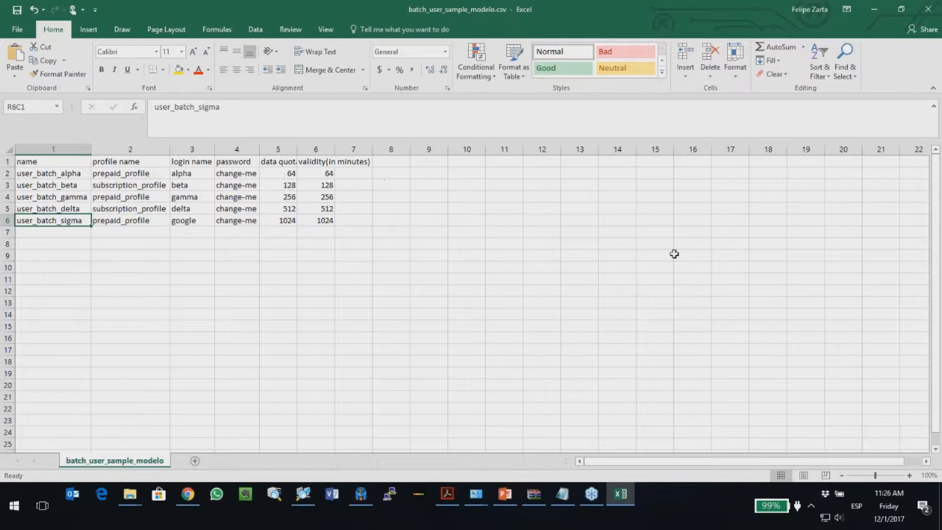
left_click(745, 237)
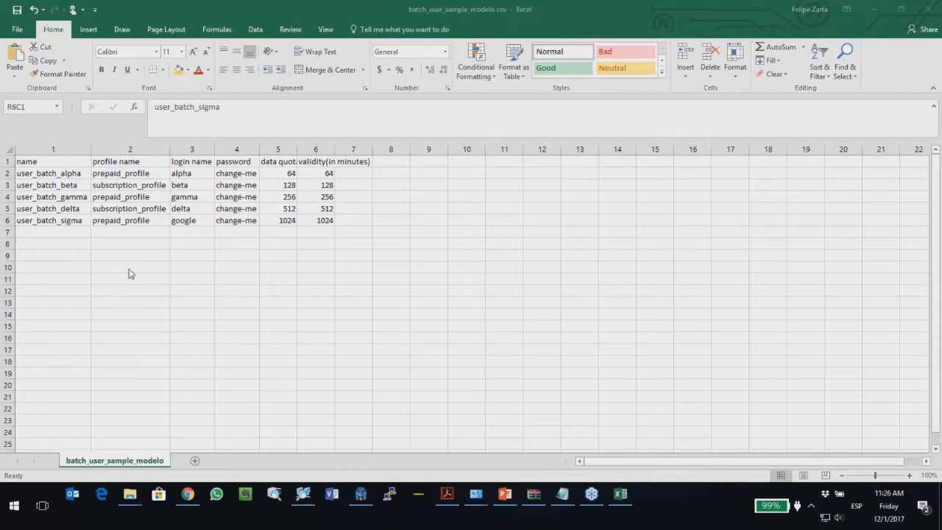
Step: Review the data quota and validity values, including the last user's quota of 1024
left_click(287, 186)
left_click(287, 197)
left_click(287, 209)
left_click(286, 221)
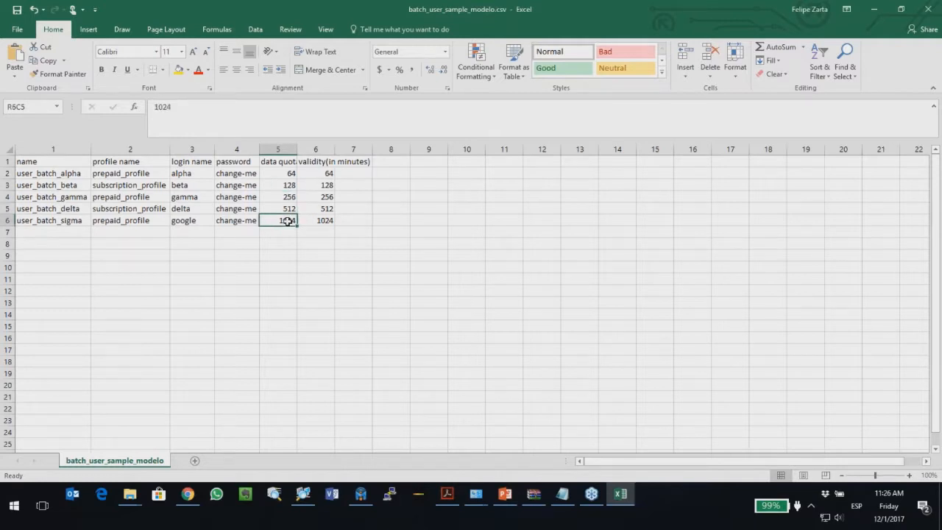
key("Right")
key("Up")
key("Left")
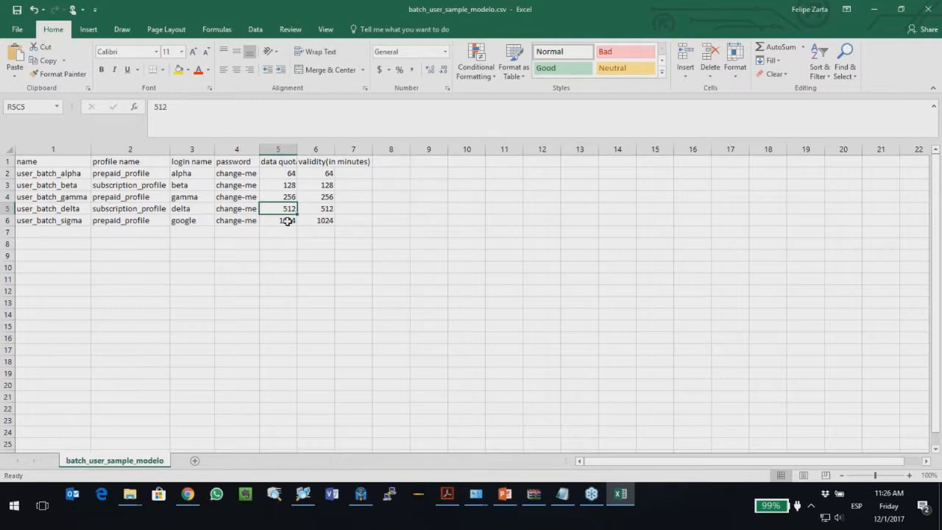
key("Right")
key("Down")
key("Left")
key("Up")
key("Right")
Step: Change the first user's profile name from prepaid_profile to Prepago
key("Left")
key("Left")
key("Left")
key("Left")
key("Left")
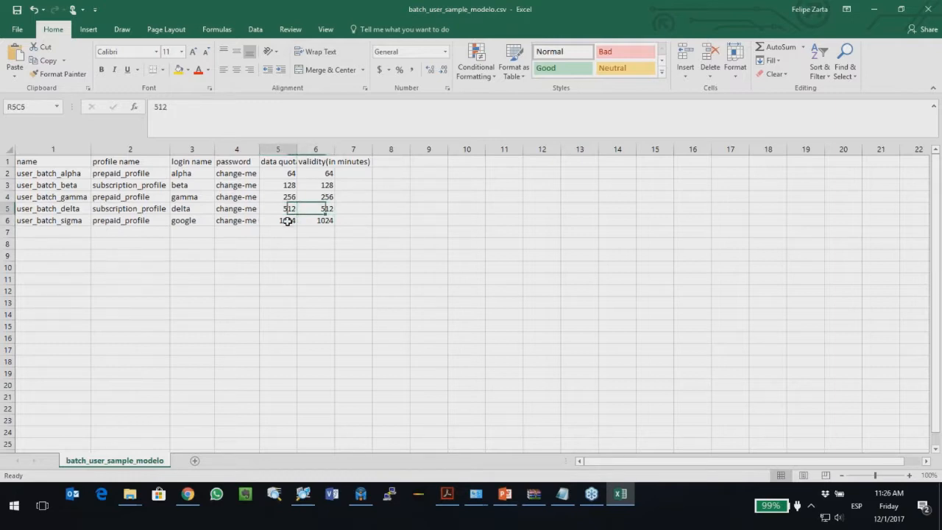
key("Right")
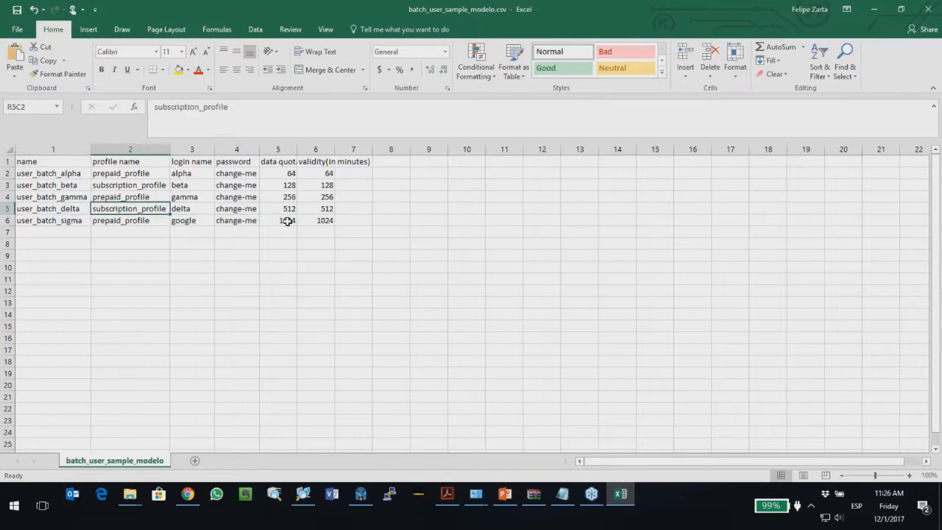
key("Left")
key("Up")
key("Up")
key("Up")
key("Down")
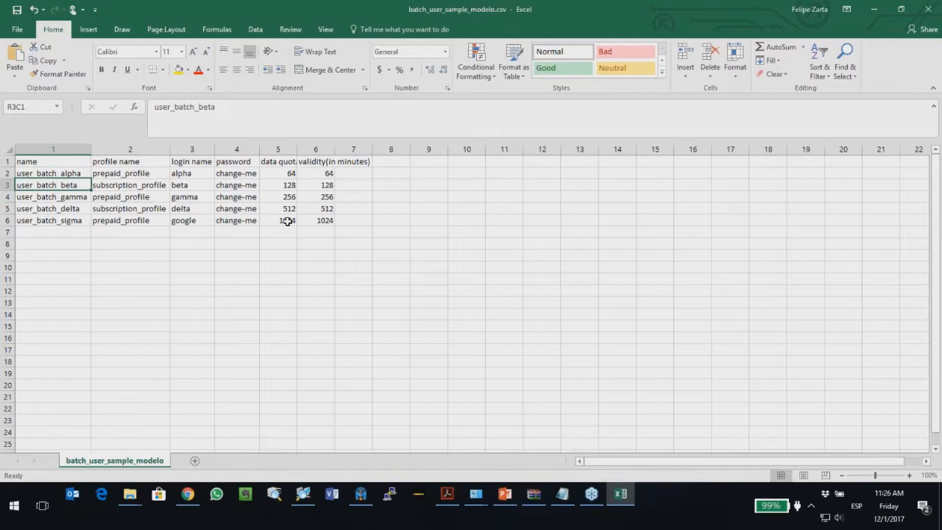
key("Down")
key("Down")
key("Right")
key("Up")
key("Up")
key("Up")
key("Left")
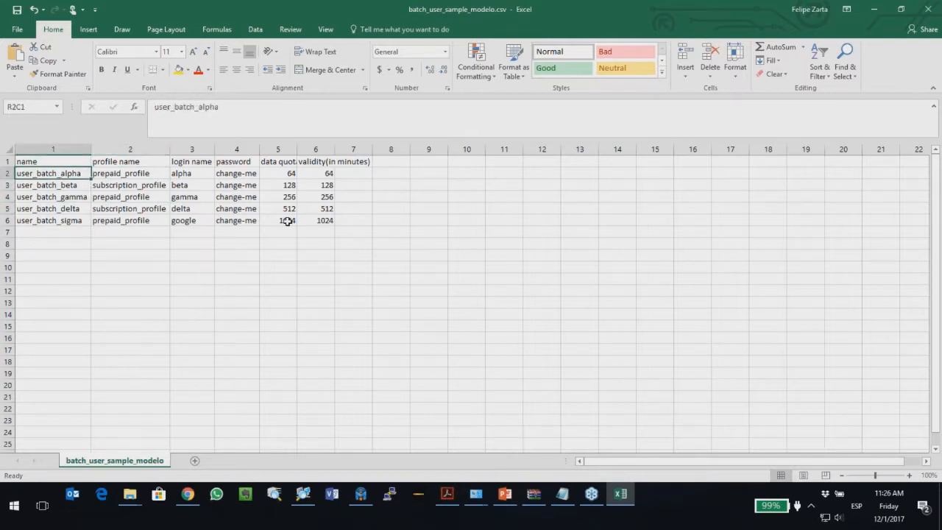
key("Right")
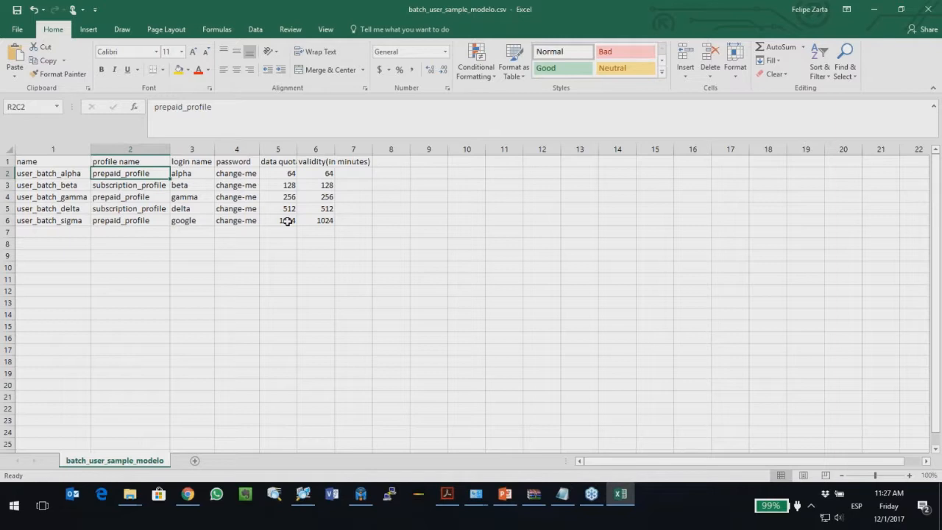
type("Prepago")
key("Return")
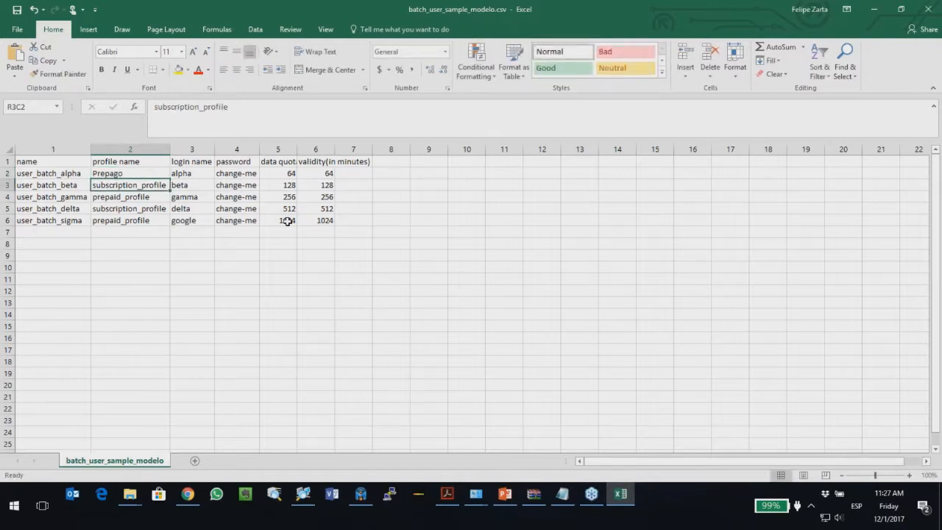
left_click(188, 494)
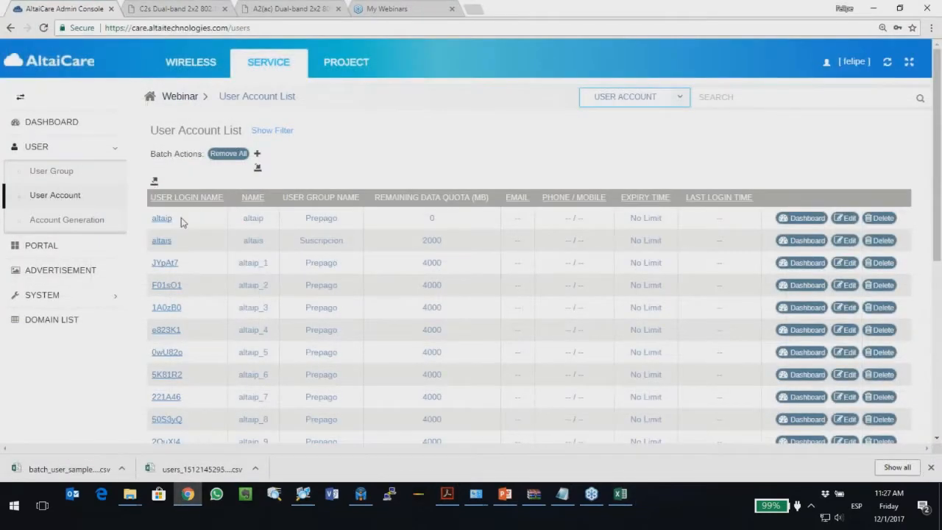
left_click(69, 172)
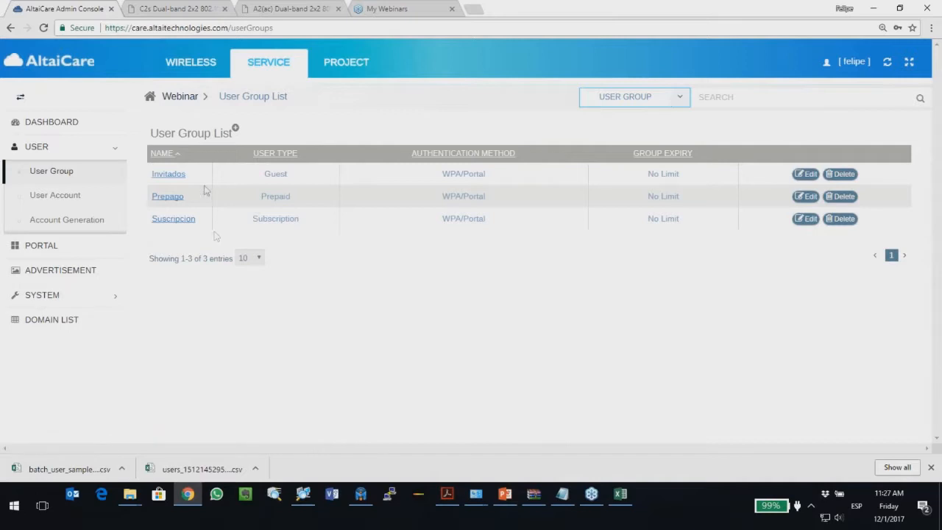
left_click_drag(190, 206, 151, 204)
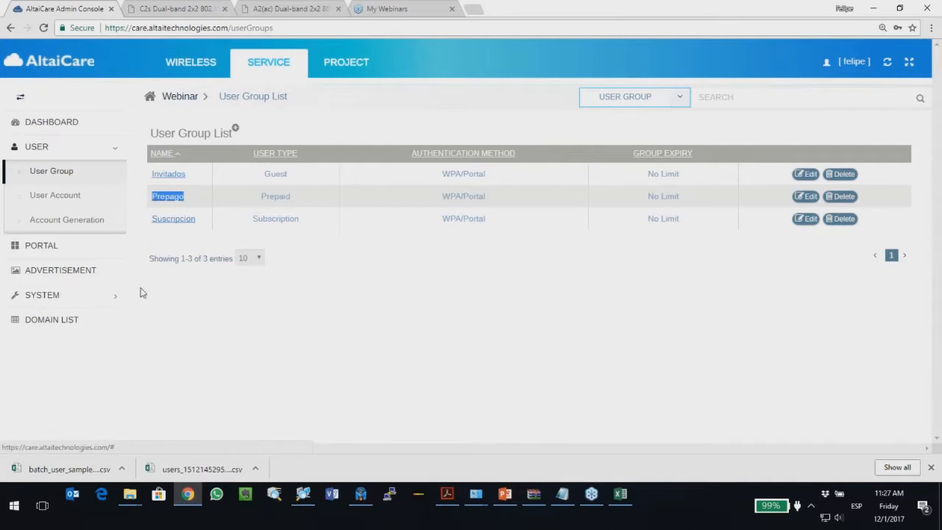
left_click(617, 493)
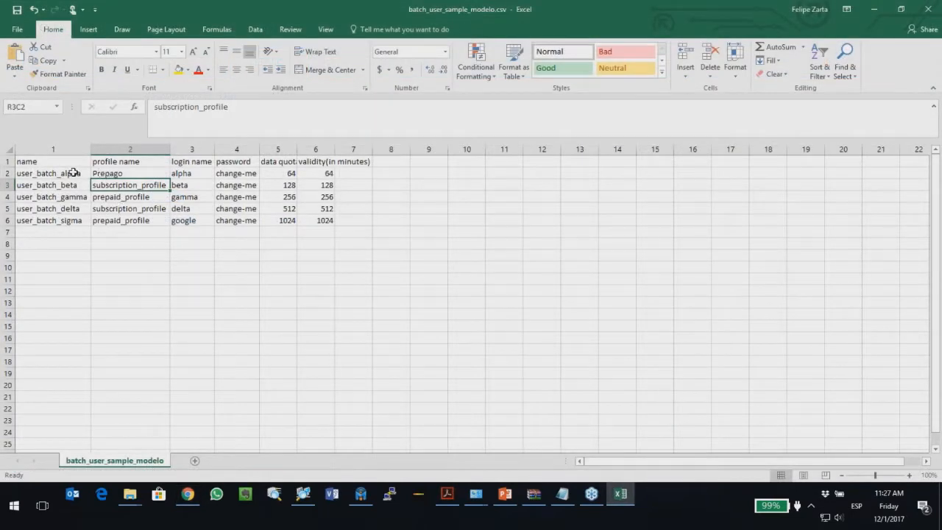
Step: Enter user1 as the first user's name and login name
left_click(71, 173)
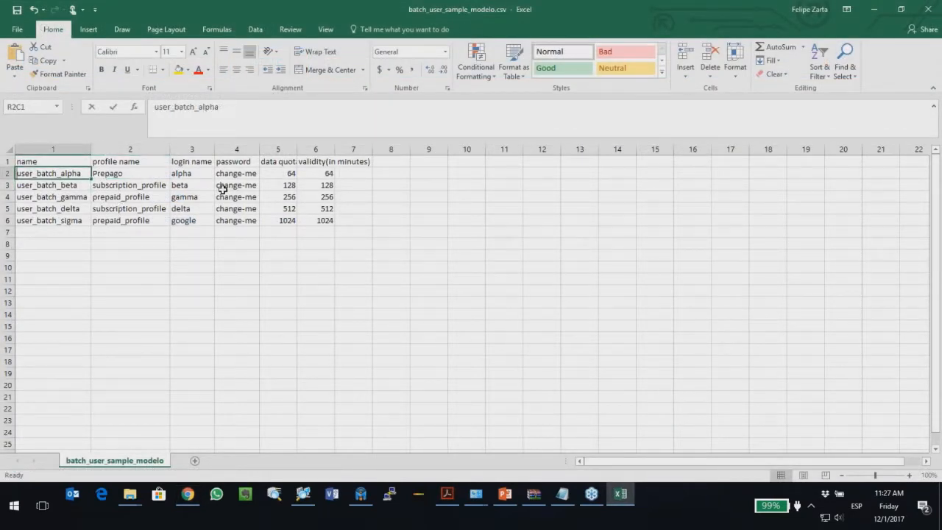
type("user1")
key("ctrl+Return")
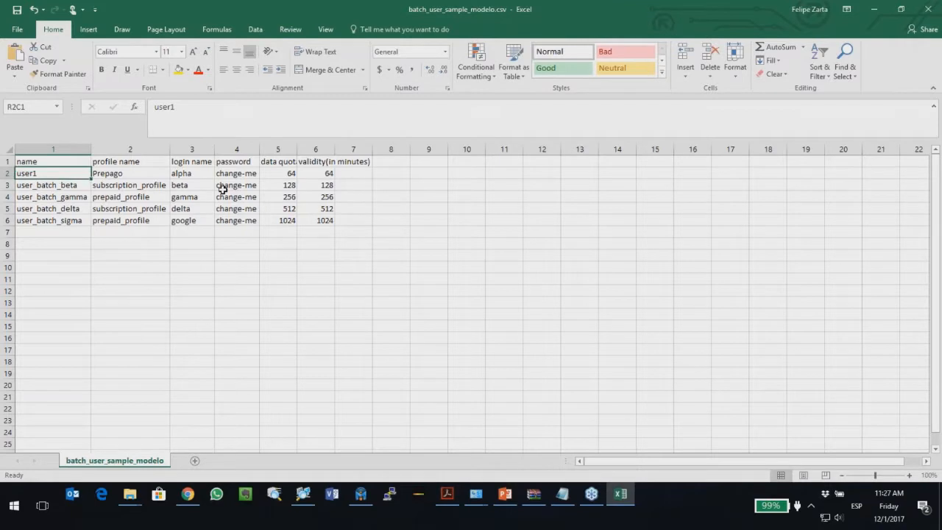
key("Tab")
key("Tab")
type("user1")
key("Return")
Step: Give user1 a new password and blank its data quota and validity
key("Up")
key("Right")
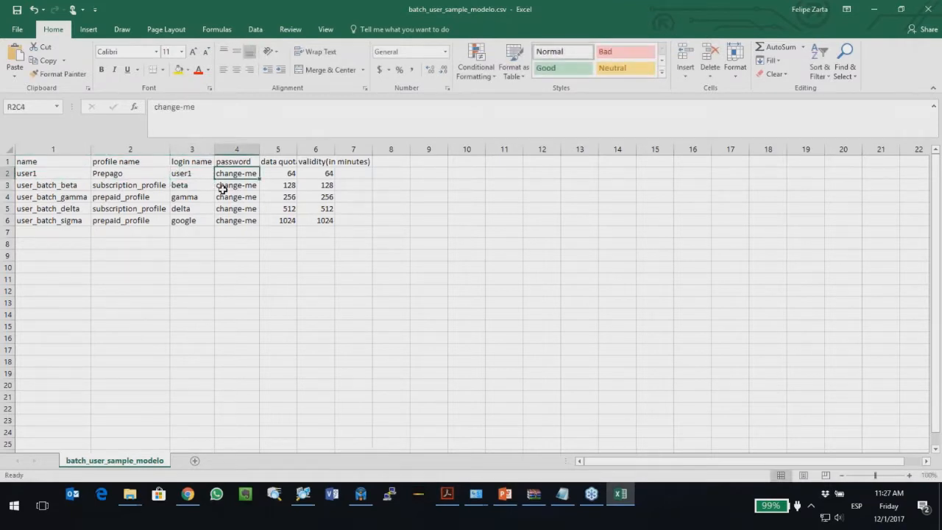
type("user1")
key("Return")
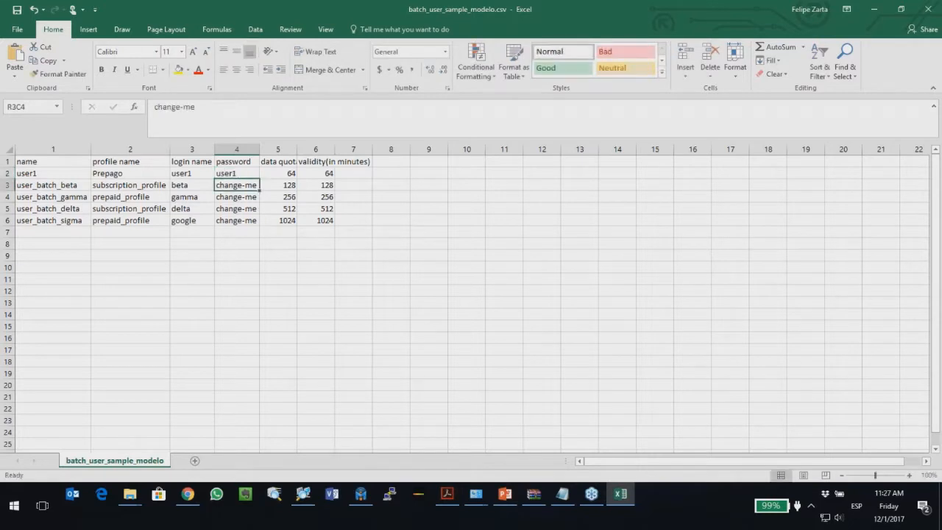
key("Up")
key("Right")
key("Delete")
key("Right")
key("Delete")
Step: Clear the gamma, delta and sigma user rows 4–6
key("Down")
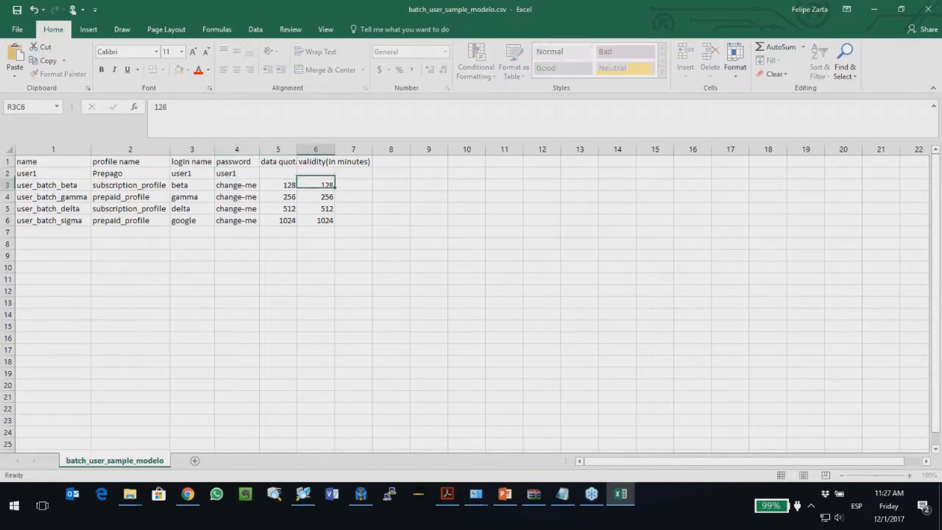
key("Left")
key("Up")
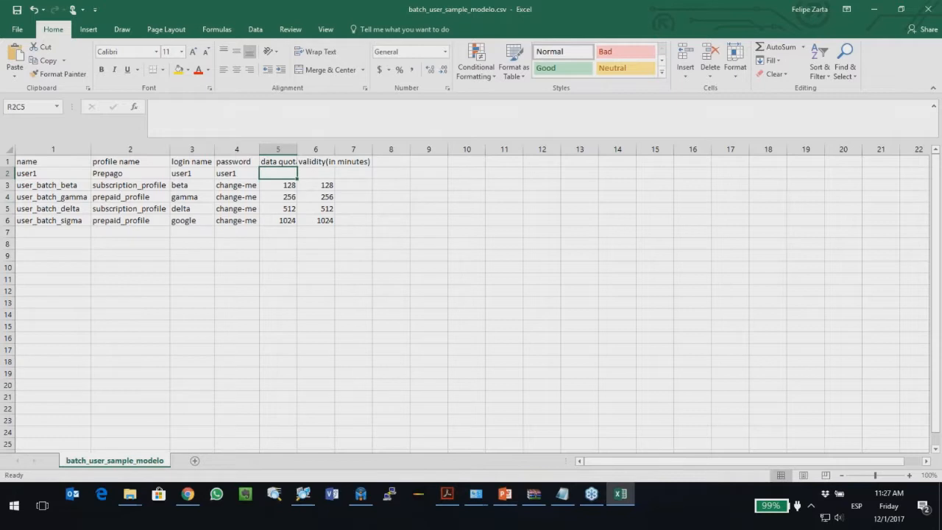
key("Left")
key("Left")
key("Left")
key("Left")
key("Down")
key("Down")
key("Down")
key("Down")
key("BackSpace")
key("Right")
key("BackSpace")
key("Right")
key("BackSpace")
key("Right")
key("BackSpace")
key("Right")
key("BackSpace")
key("Right")
key("BackSpace")
key("Up")
key("BackSpace")
key("Left")
key("BackSpace")
key("Left")
key("BackSpace")
key("Left")
key("BackSpace")
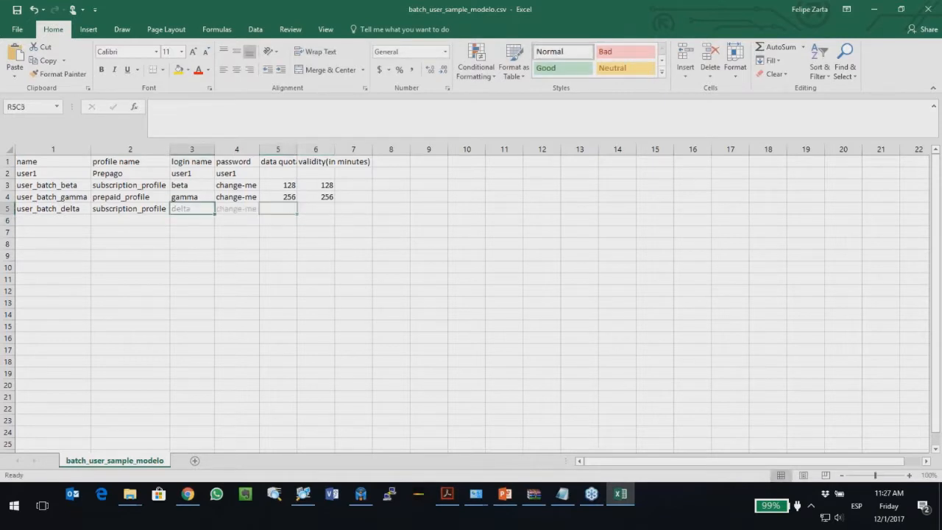
key("Left")
key("BackSpace")
key("Left")
key("BackSpace")
key("Up")
key("BackSpace")
key("Right")
key("BackSpace")
key("Right")
key("BackSpace")
key("Right")
key("BackSpace")
key("Right")
key("BackSpace")
key("Right")
key("BackSpace")
key("Right")
key("Left")
key("Left")
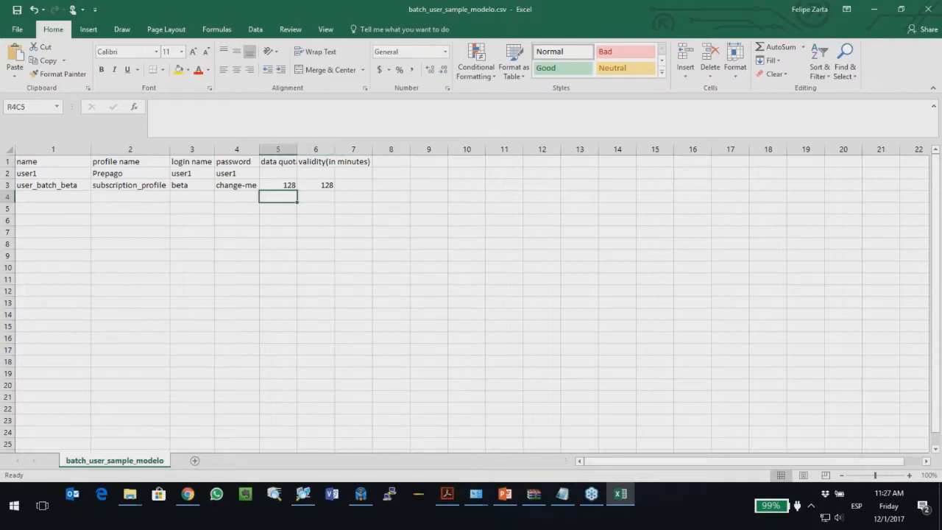
Step: Rename the second user and set its profile to Suscripcion, checking the console's group name
key("Up")
key("Left")
key("Left")
key("Left")
key("Left")
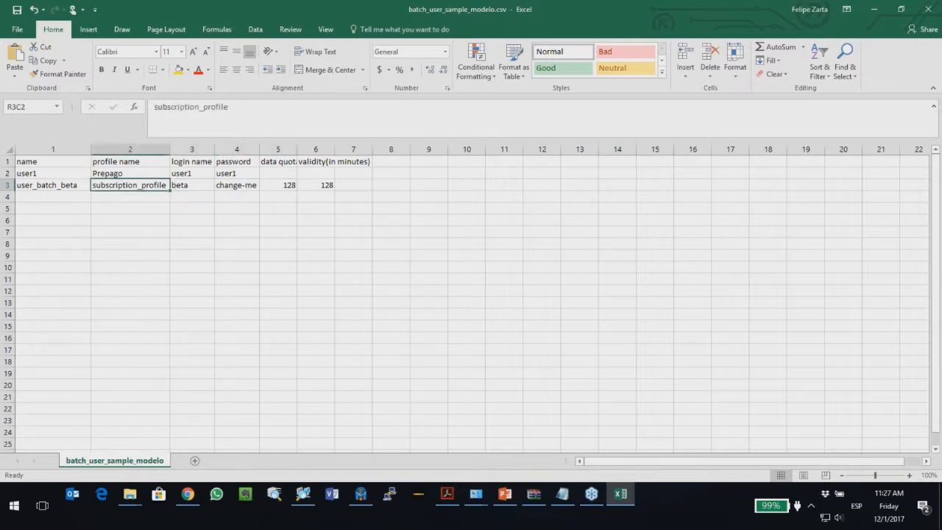
type("user1")
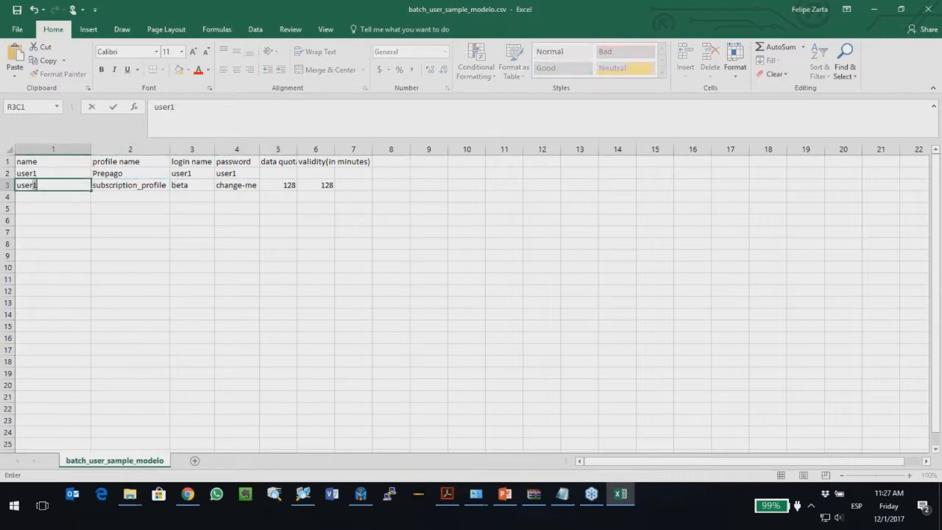
key("Return")
key("Up")
key("Right")
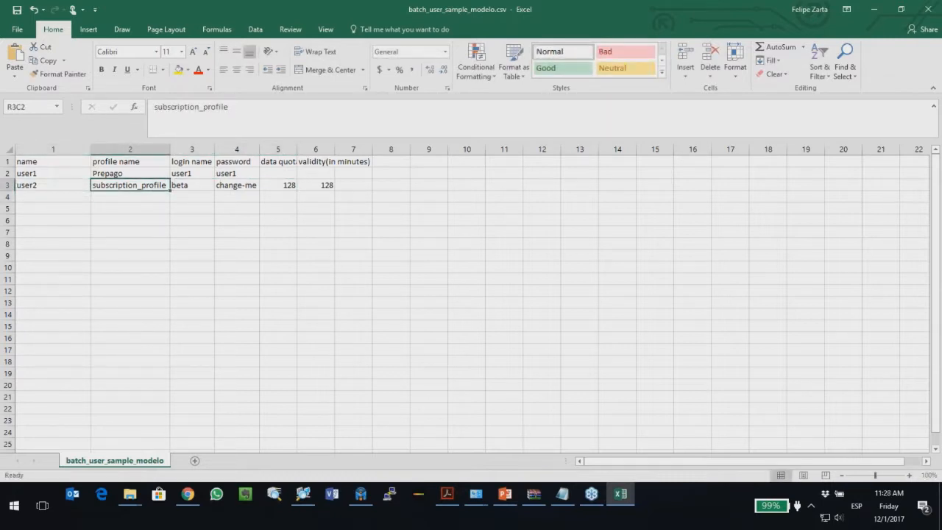
type("Sus")
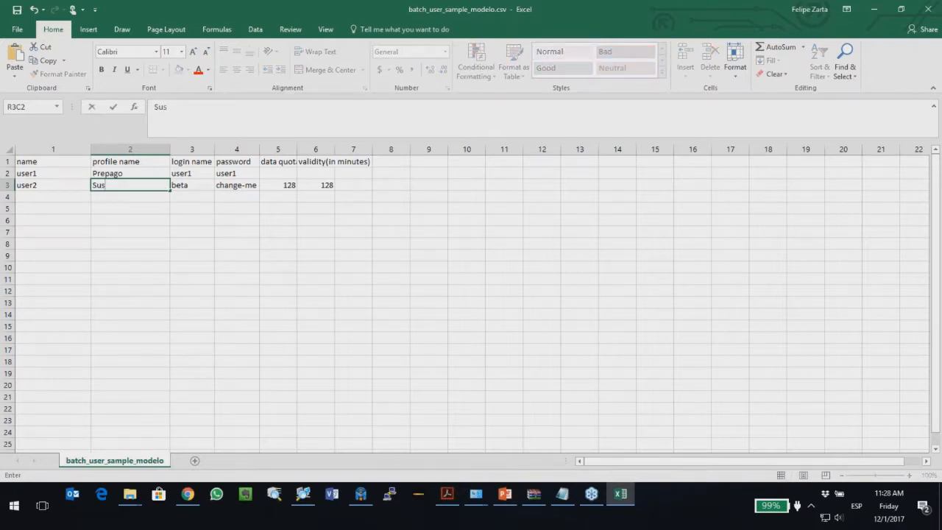
type("cripcion")
key("Return")
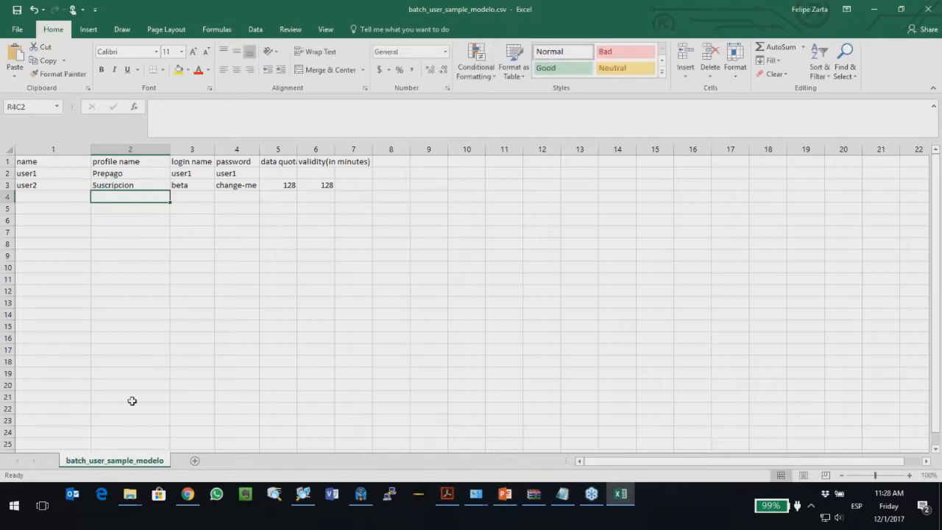
left_click(188, 494)
left_click_drag(203, 227, 154, 225)
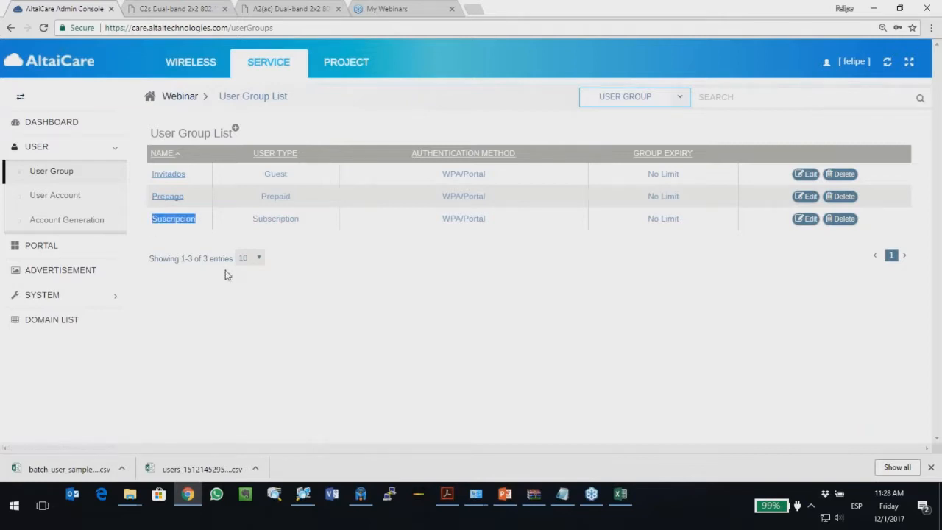
key("alt+Tab")
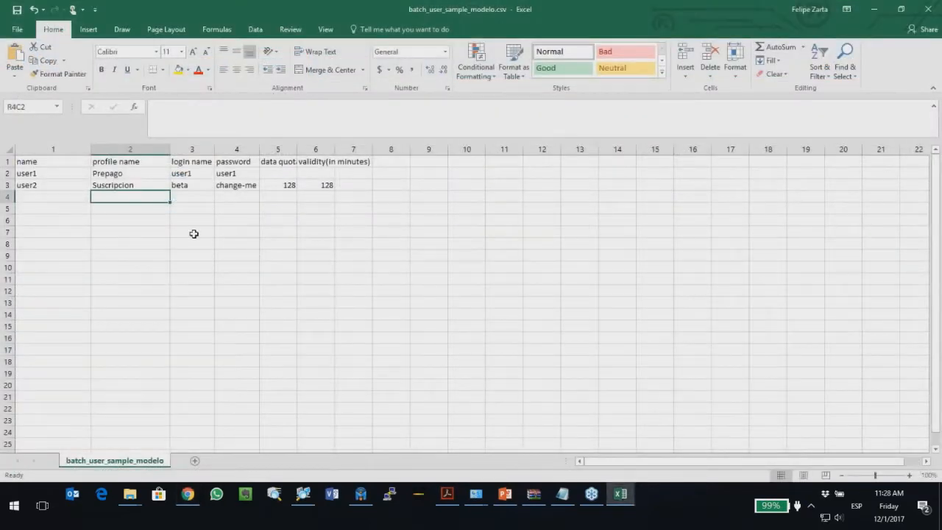
Step: Set user2's login name to user2, give it a new password, and clear its quota and validity
left_click(195, 185)
type("user2")
key("Return")
key("Up")
key("Right")
type("user1")
key("Return")
key("Up")
type("user2")
key("Return")
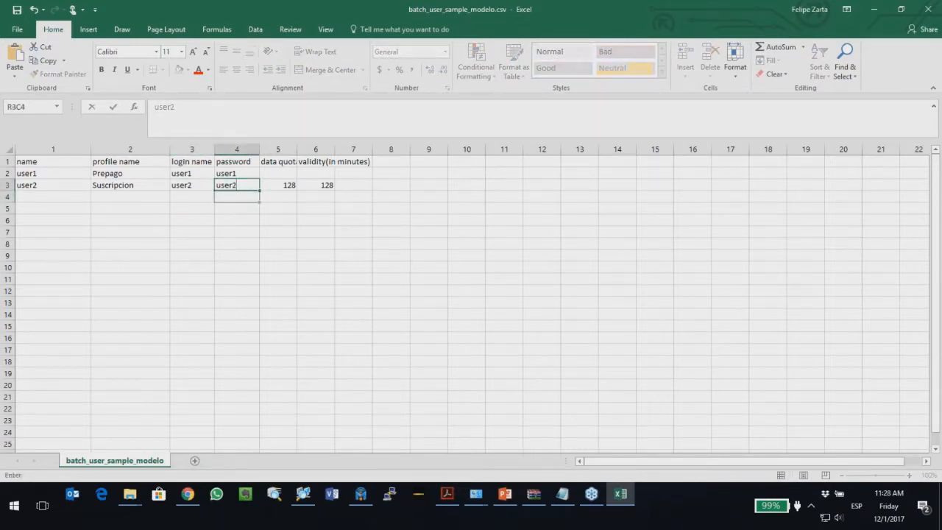
key("Up")
key("Right")
key("Delete")
key("Right")
key("Delete")
key("Right")
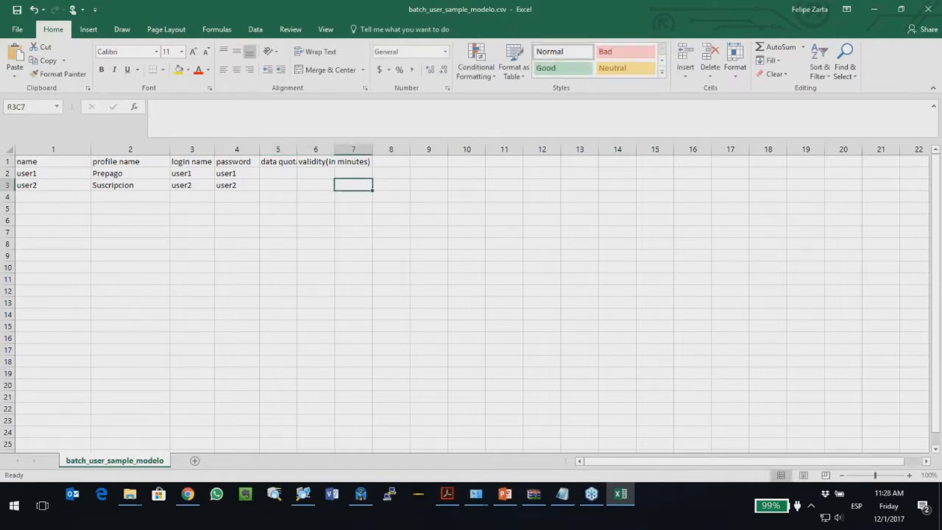
key("Left")
key("Left")
key("Left")
key("Left")
key("Left")
key("Left")
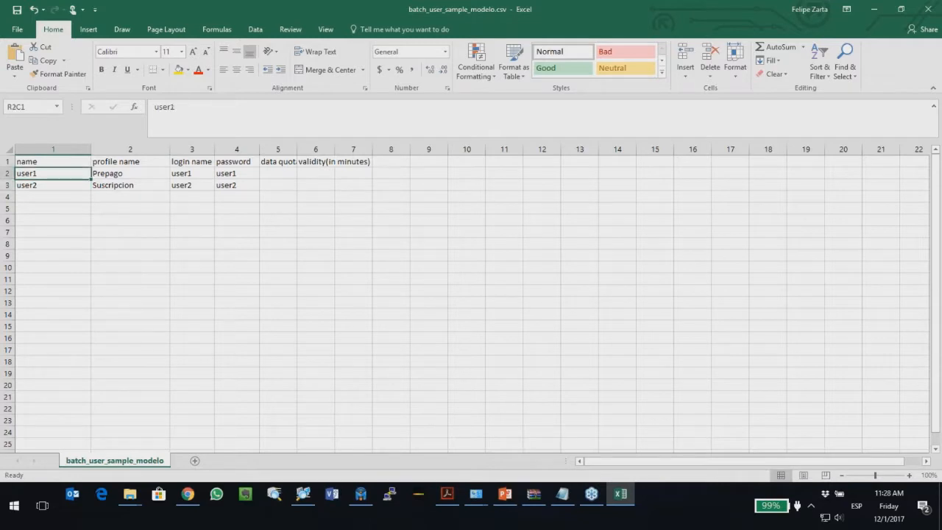
Step: Add a user3 row and copy Prepago into its profile name
key("Down")
type("user3")
key("Return")
key("Up")
key("Up")
key("Right")
key("Up")
key("ctrl+c")
key("Down")
key("Down")
key("ctrl+v")
key("Escape")
Step: Paste user3 as the new row's login name and fill in user3's password
key("Right")
key("Up")
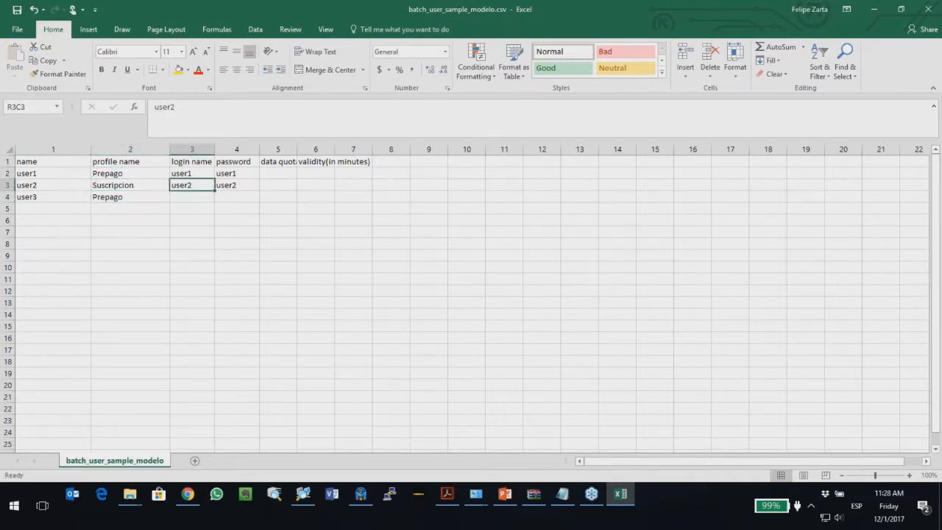
key("Down")
key("Left")
key("Left")
key("ctrl+c")
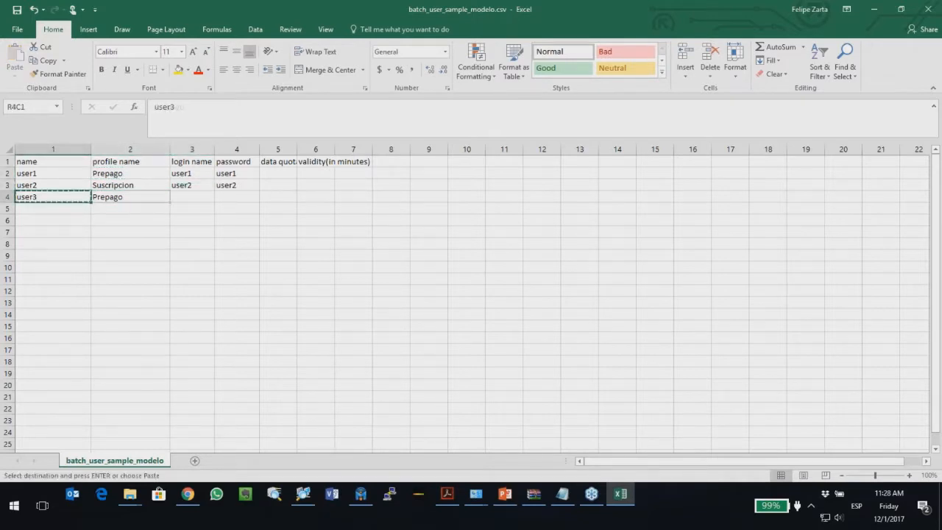
key("Right")
key("Right")
key("ctrl+v")
key("Right")
key("ctrl+v")
key("Escape")
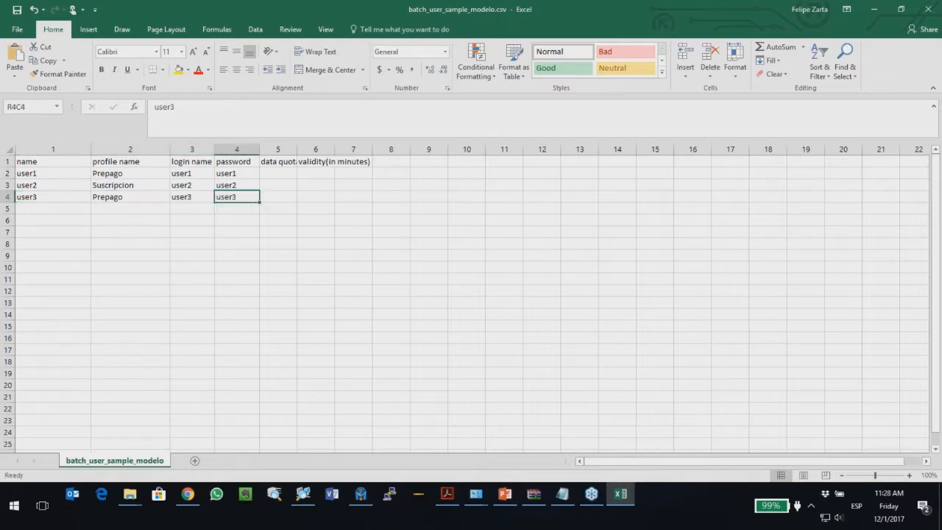
Step: Save batch_user_sample_modelo.csv and dismiss the CSV possible-data-loss warning
left_click(16, 11)
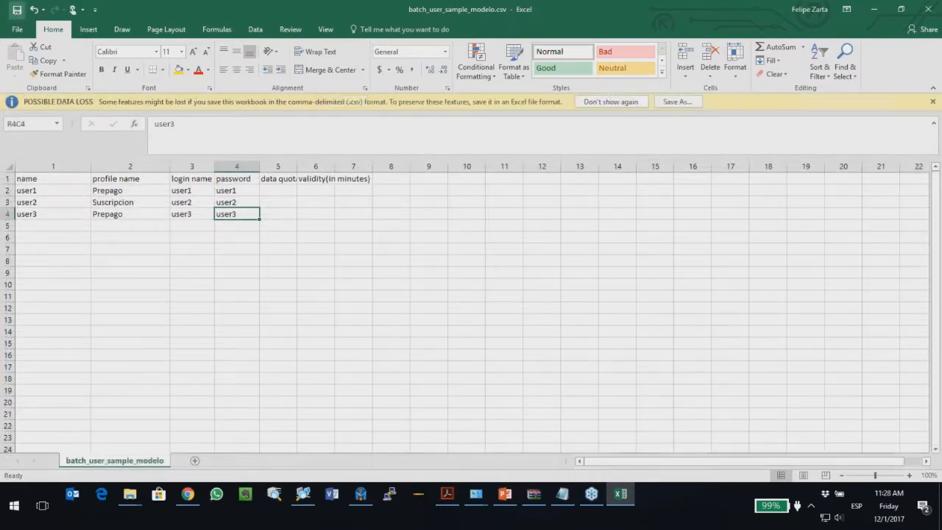
left_click(877, 78)
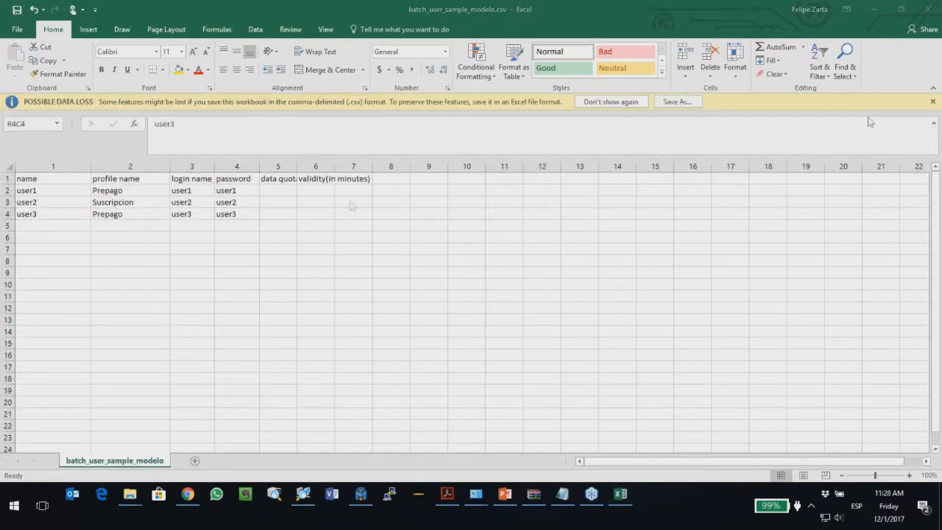
left_click(933, 105)
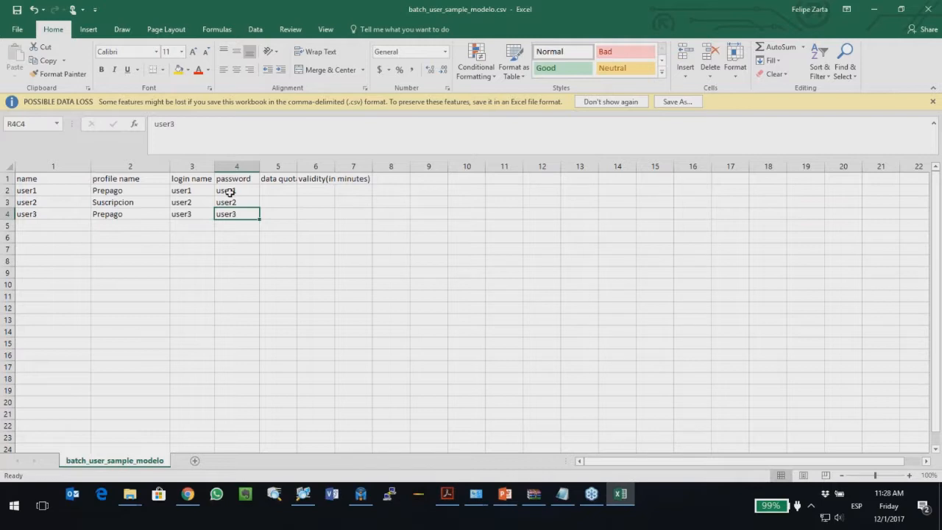
left_click(600, 102)
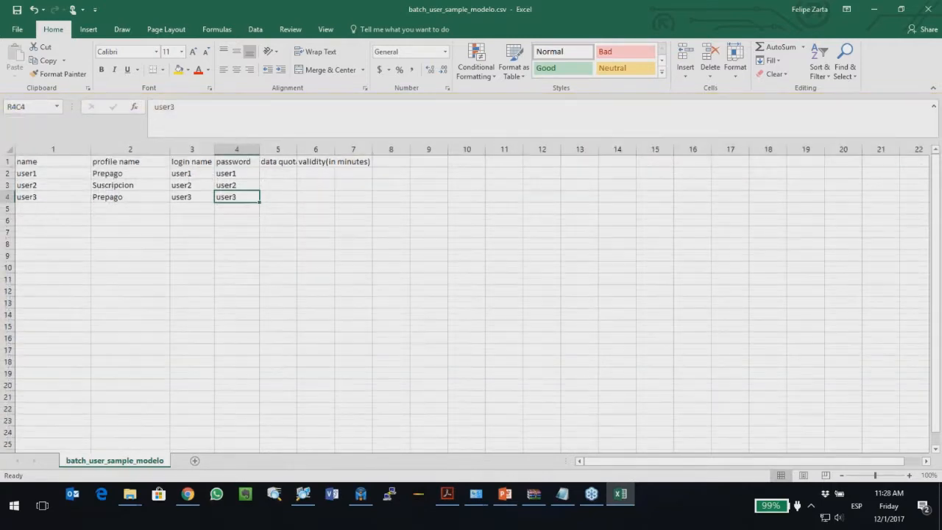
left_click(186, 495)
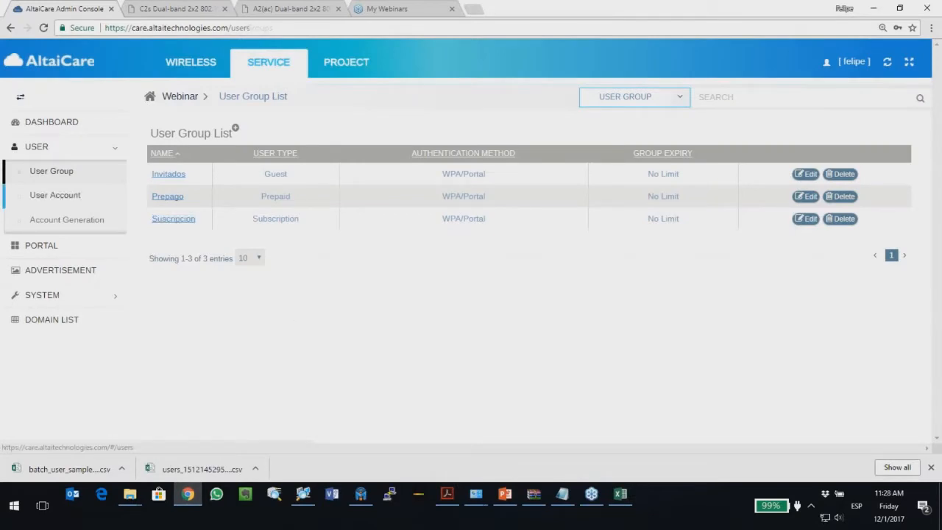
Step: Choose batch_user_sample_modelo.csv in the User Account Import Users dialog and import it
left_click(59, 197)
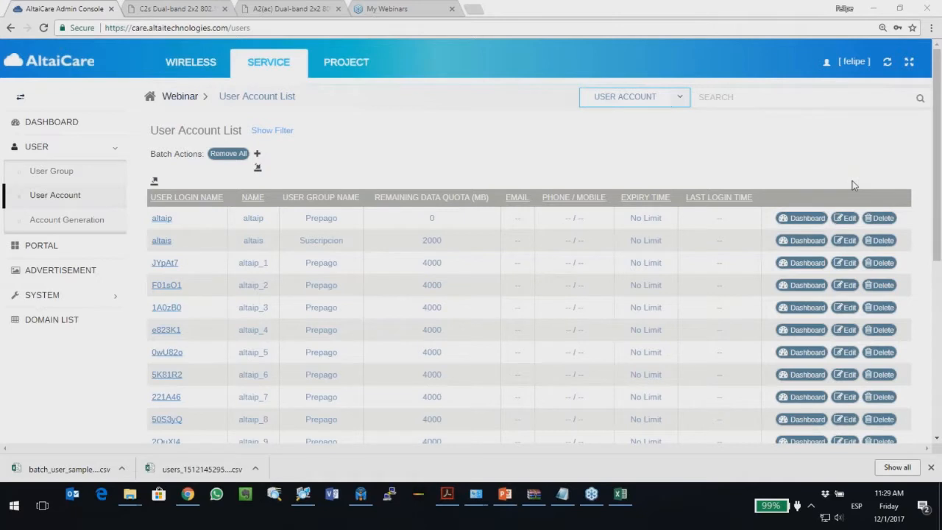
left_click(257, 169)
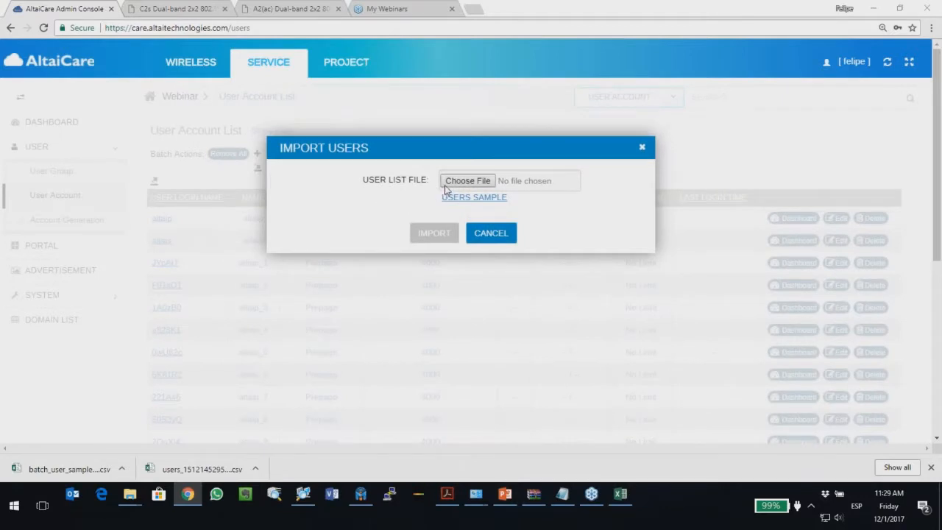
left_click(445, 187)
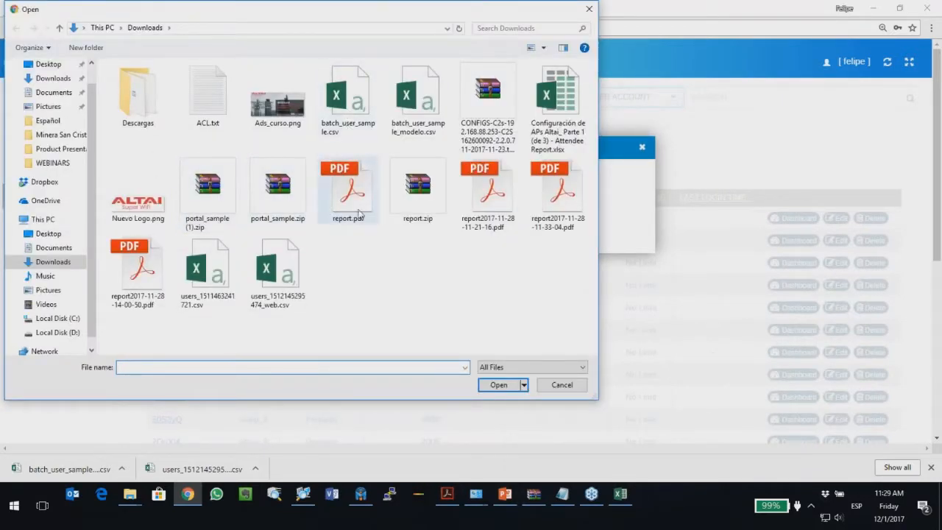
left_click(425, 98)
left_click(498, 384)
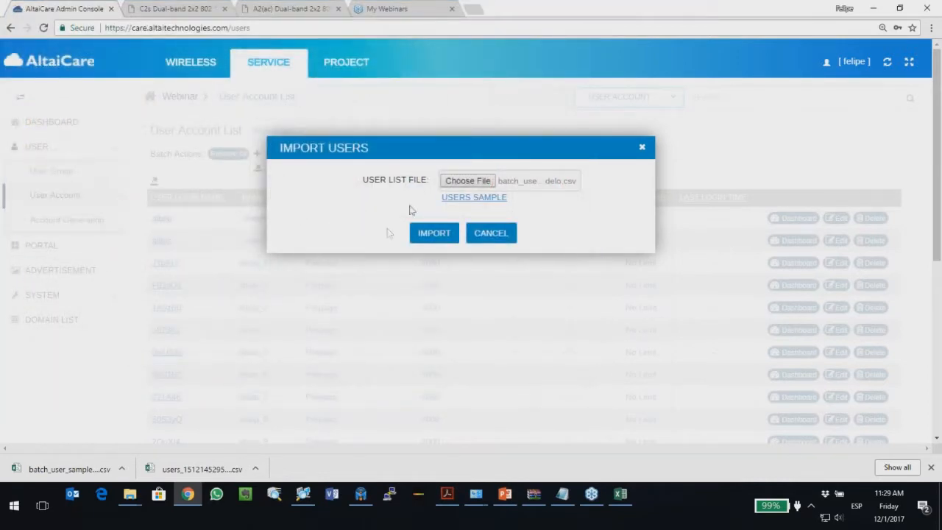
left_click(434, 234)
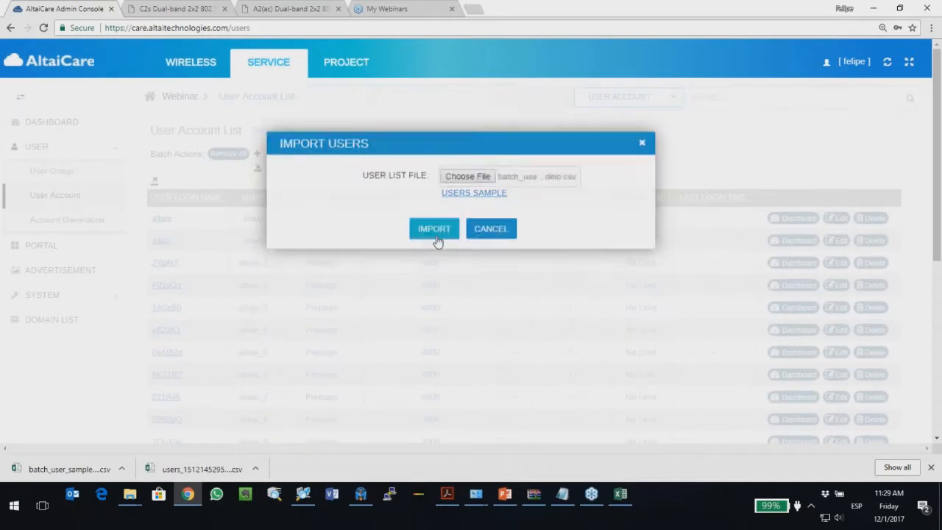
Step: Scroll to the list's end and compare the imported user1–user3 and their Prepago groups with the CSV
scroll(305, 306, "down", 5)
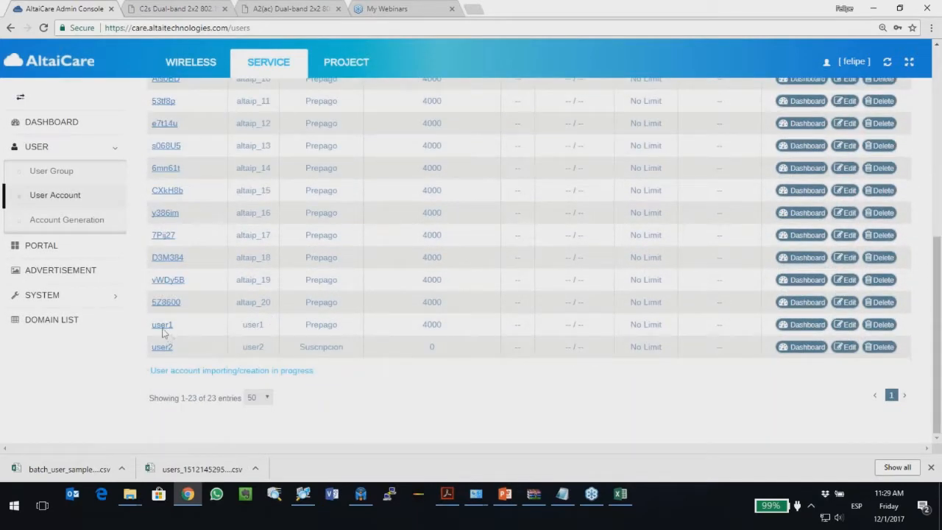
left_click_drag(153, 324, 189, 353)
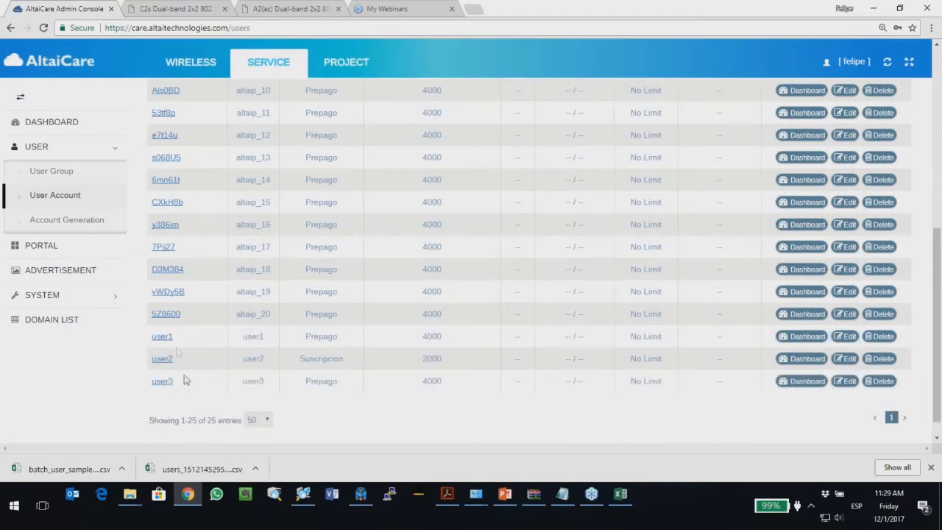
left_click_drag(303, 321, 300, 340)
left_click_drag(340, 363, 303, 361)
left_click(612, 502)
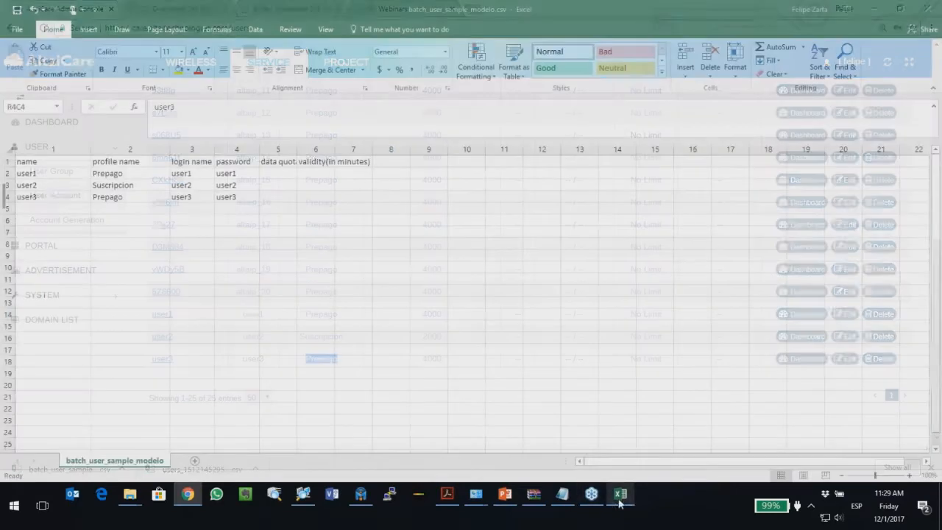
left_click_drag(46, 205, 224, 437)
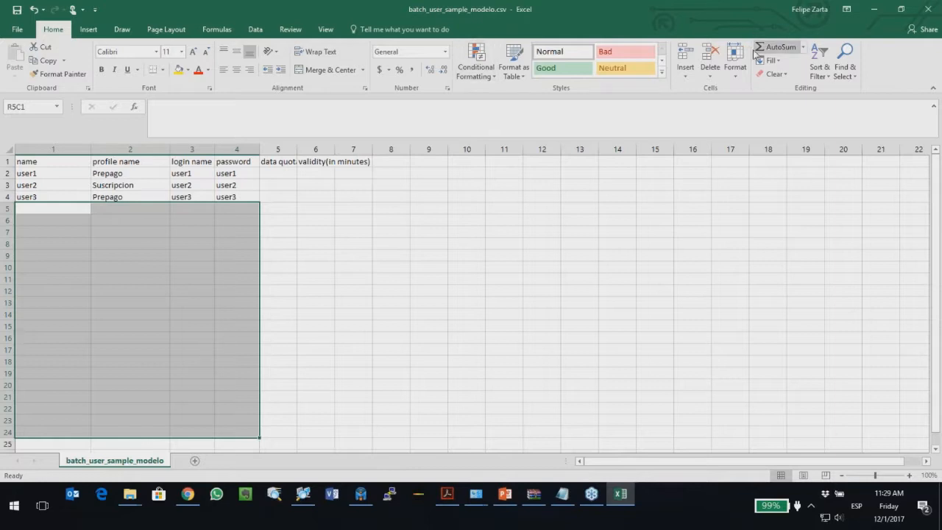
left_click(874, 9)
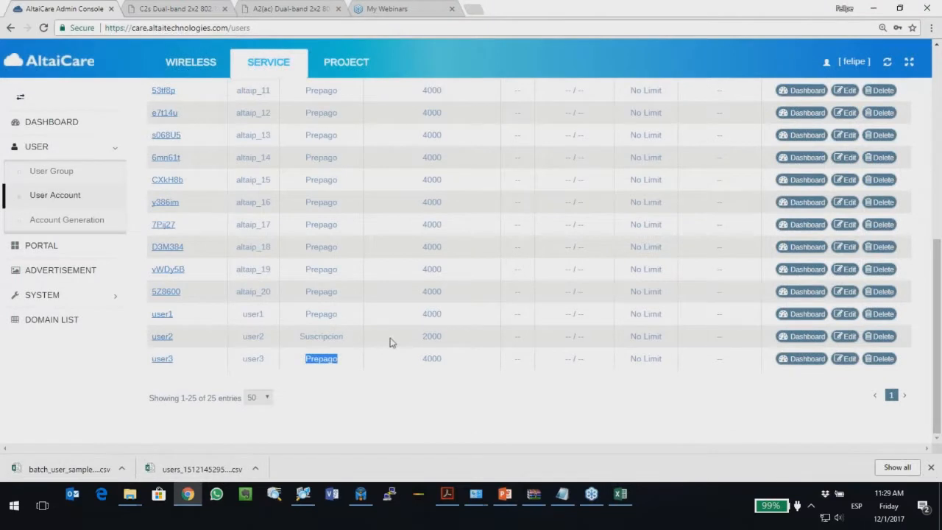
left_click(838, 156)
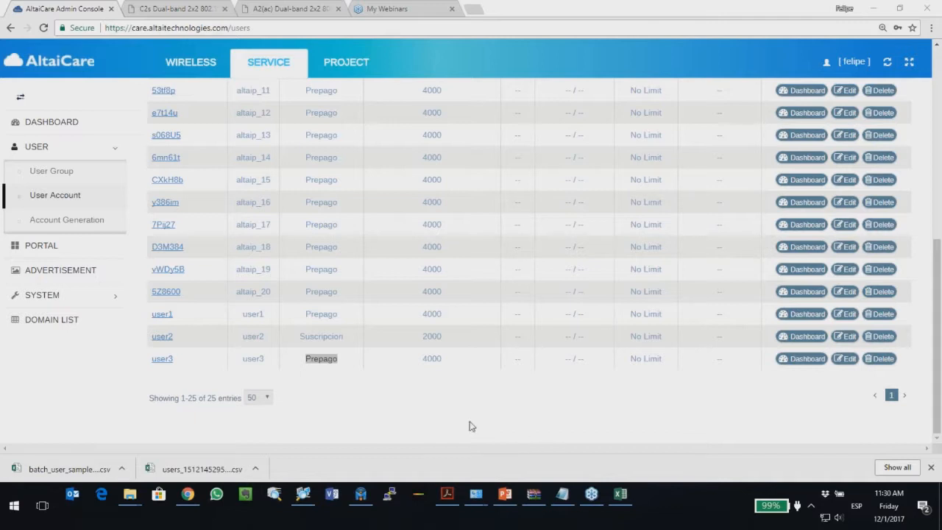
left_click(450, 419)
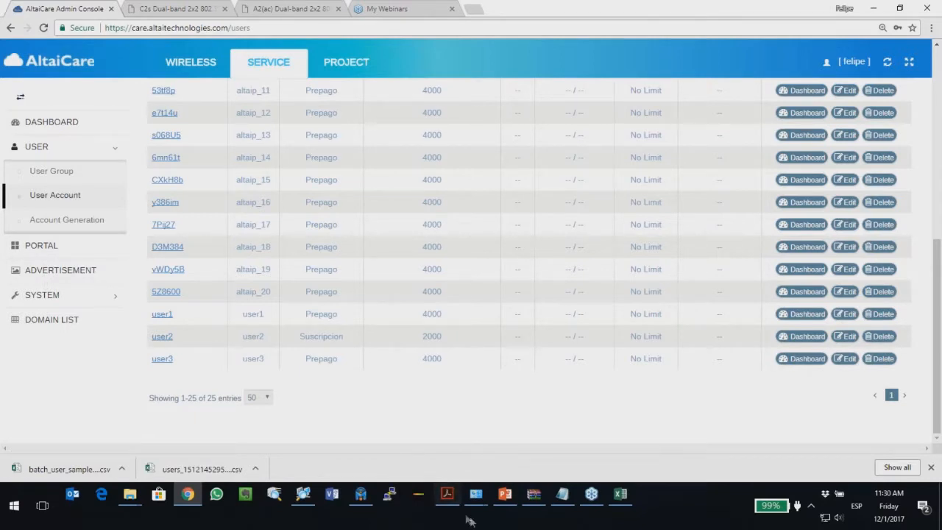
Step: Start the PowerPoint slide show and advance past Importar Usuarios to the Portal Cautivo – Package agenda
left_click(505, 494)
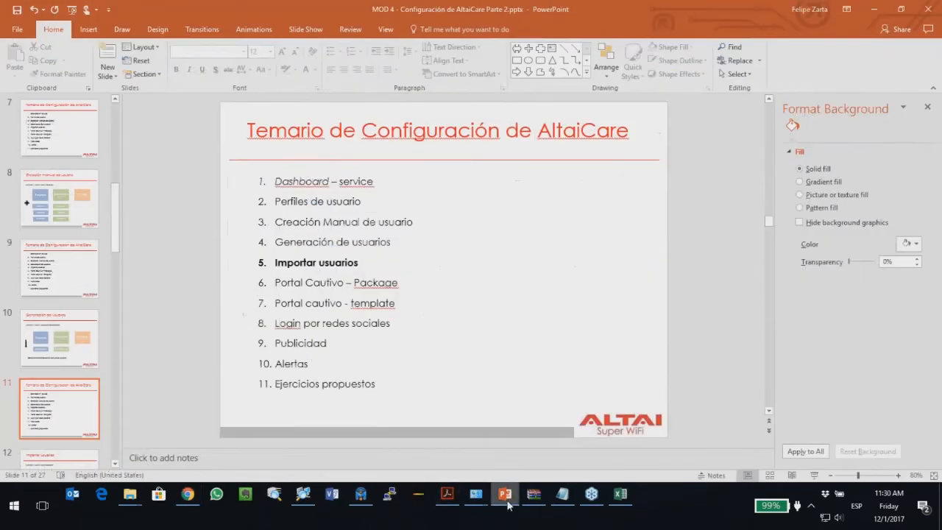
left_click(810, 474)
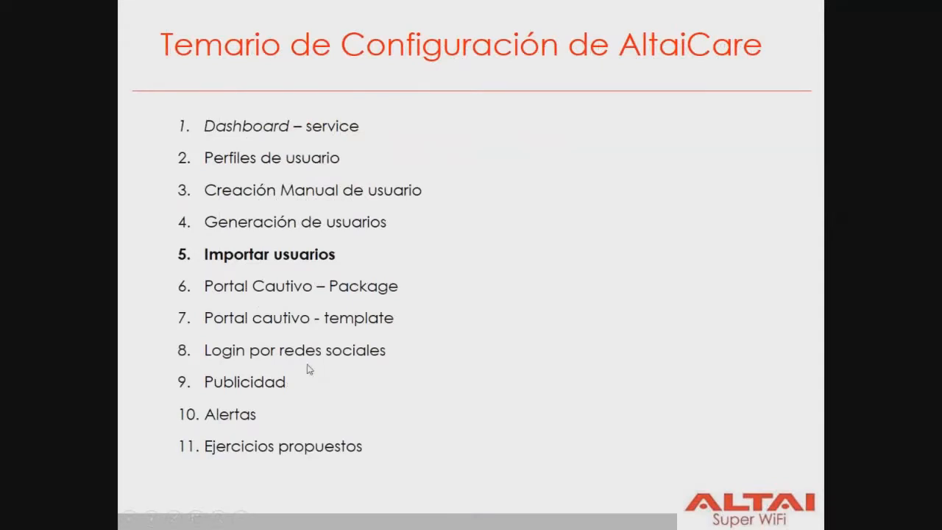
key("Right")
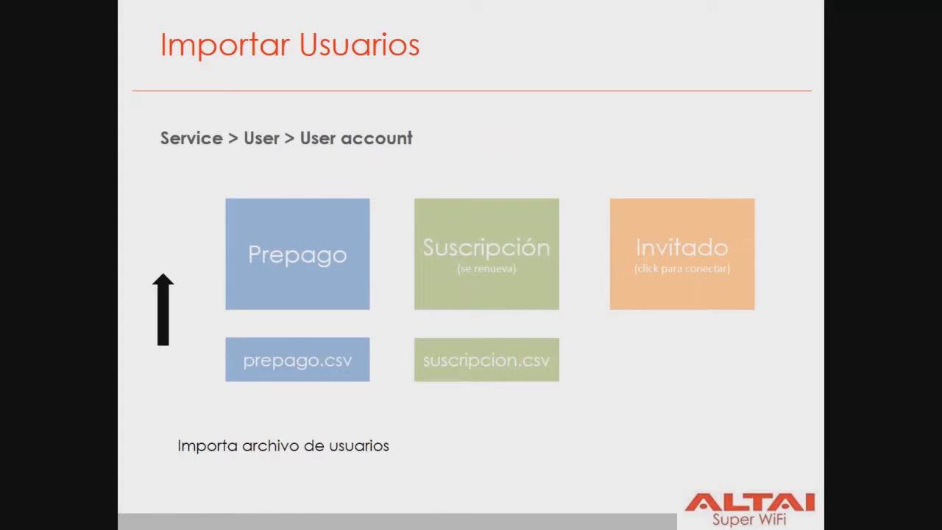
key("Right")
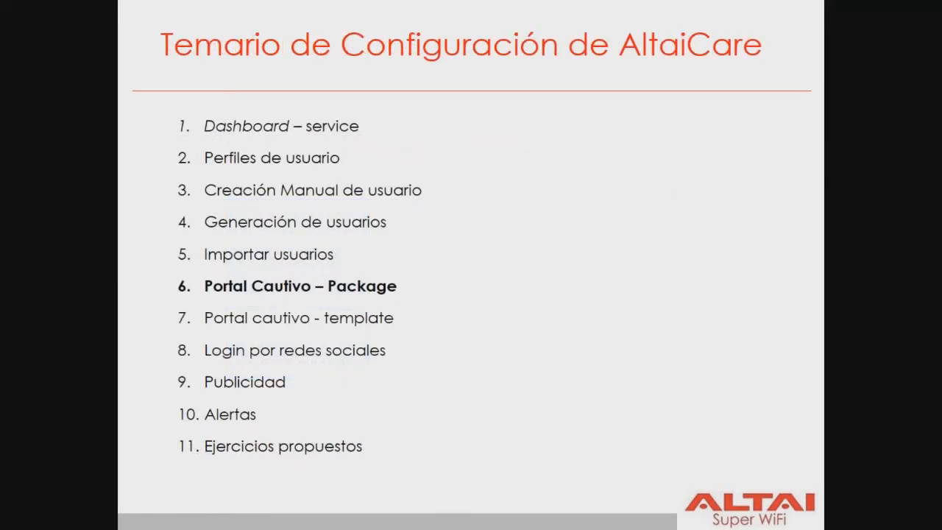
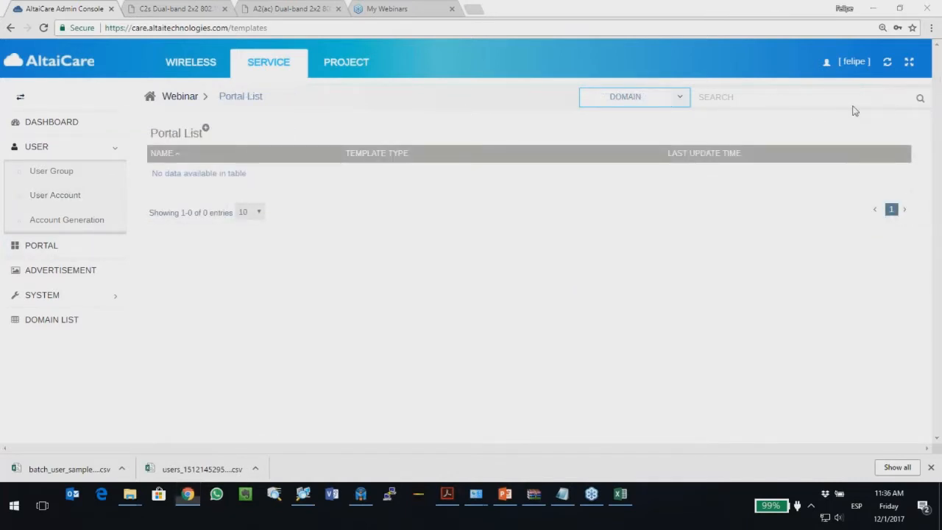
Step: Start a new portal configuration from the empty Portal List
left_click(206, 129)
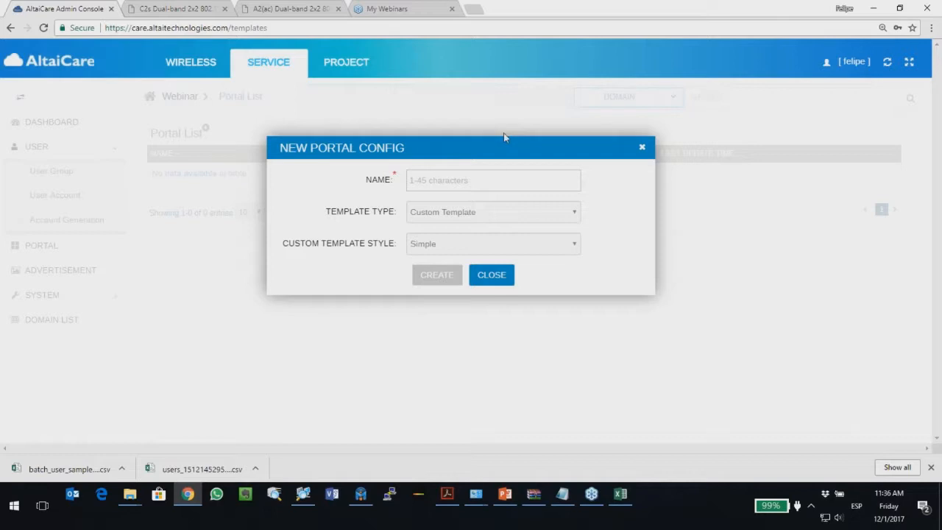
Step: Create a portal named 'Paquete' with the Package Upload template type
left_click(503, 180)
left_click(507, 219)
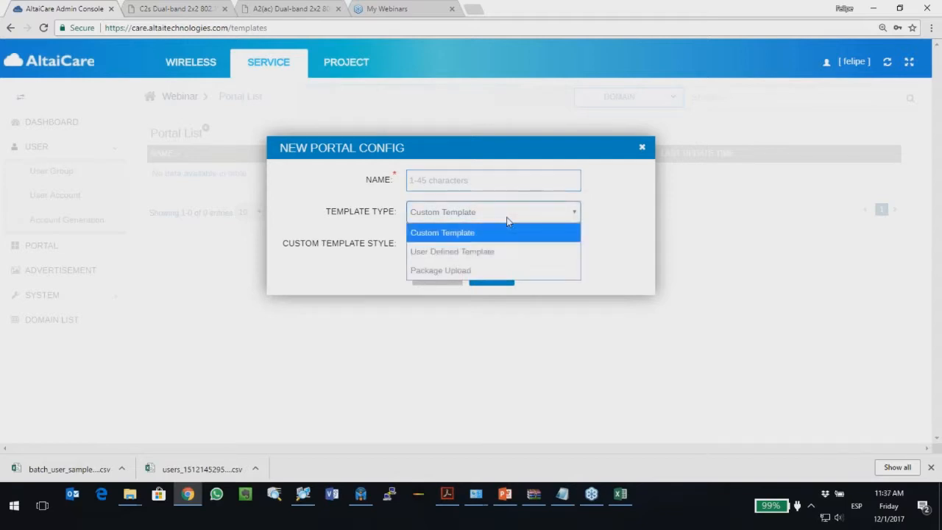
left_click(473, 272)
left_click(451, 184)
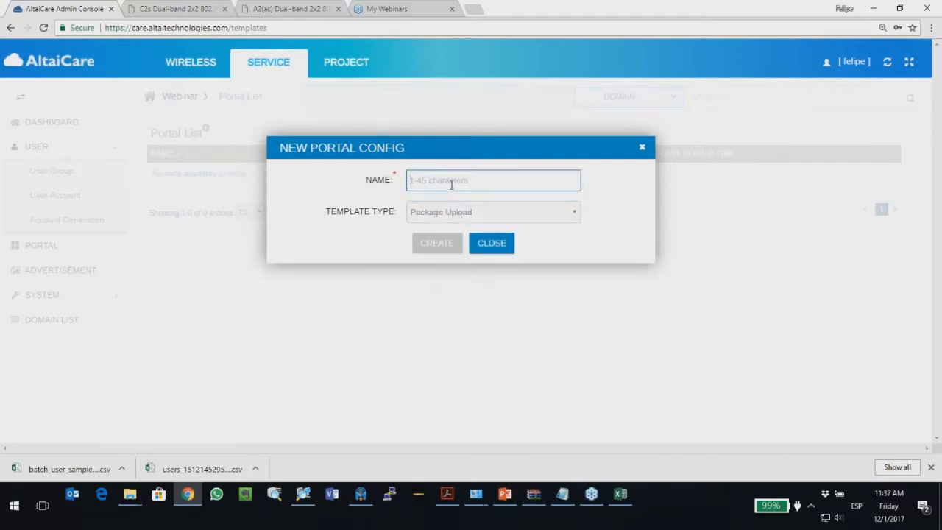
type("Paquete")
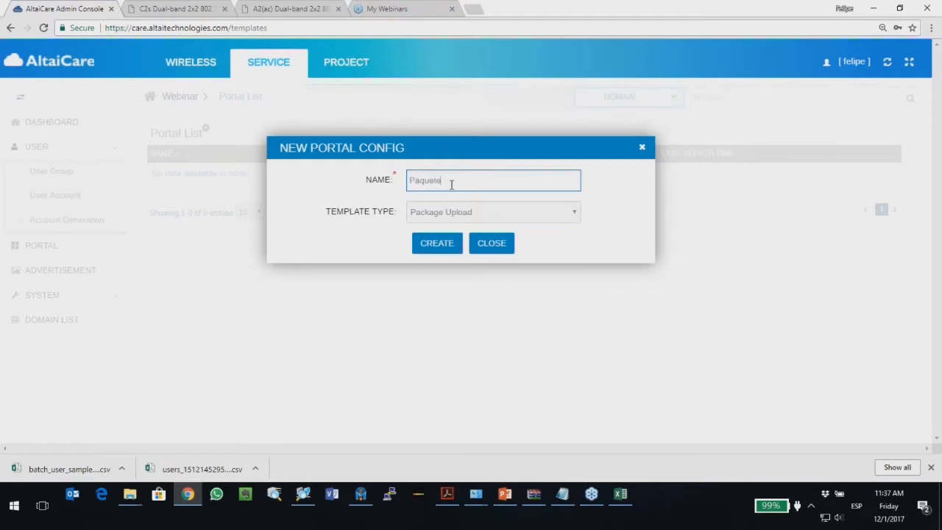
left_click(441, 247)
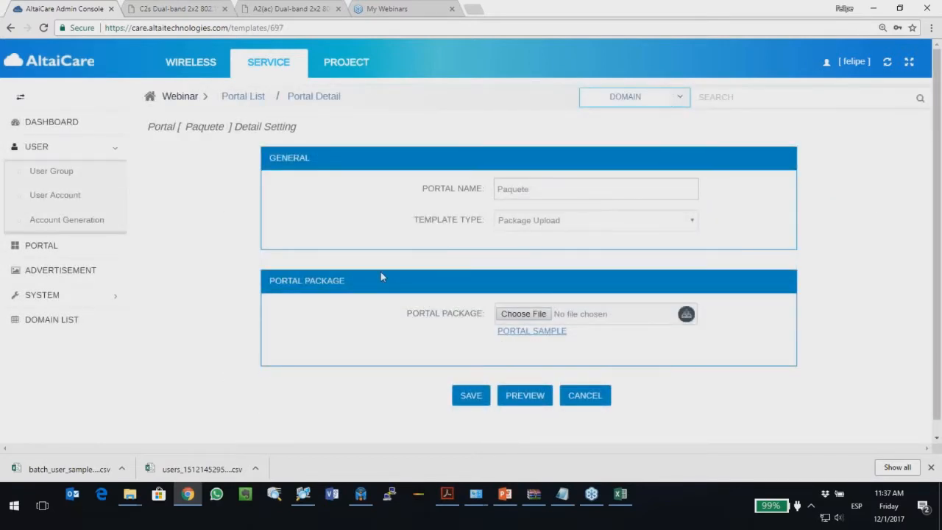
Step: Download the portal sample package to Downloads and bring up the archive in WinRAR
scroll(382, 261, "down", 1)
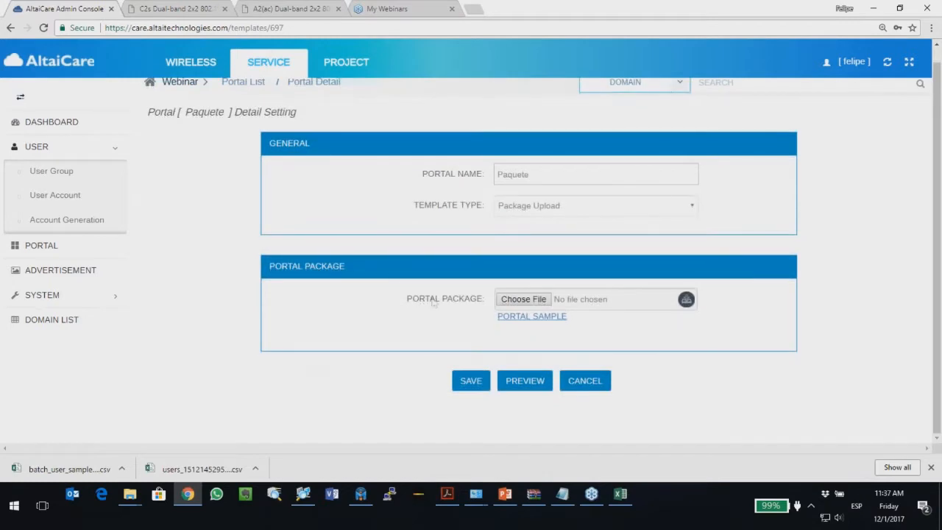
left_click(524, 318)
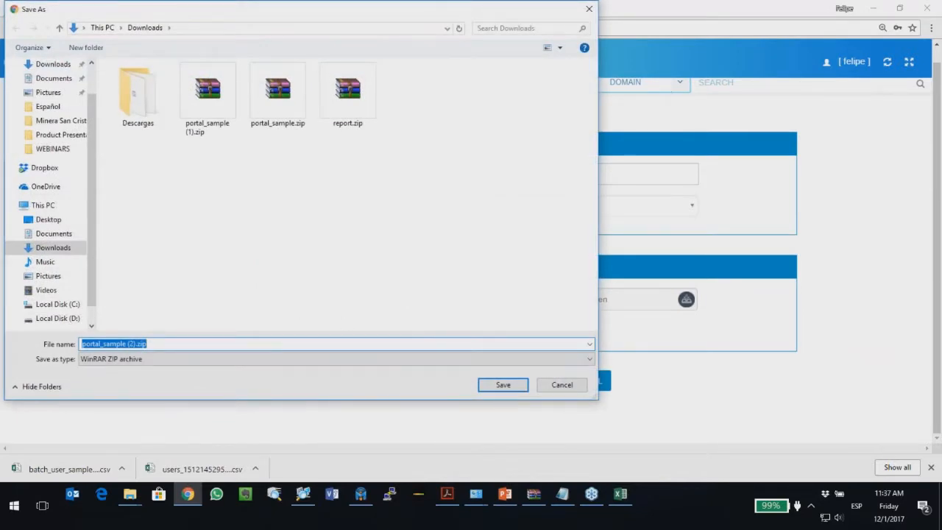
left_click(508, 385)
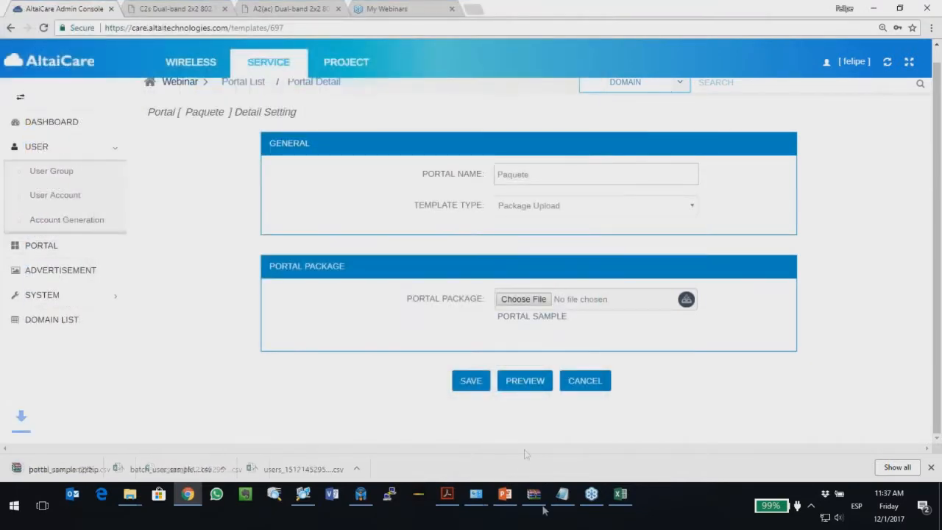
left_click(535, 497)
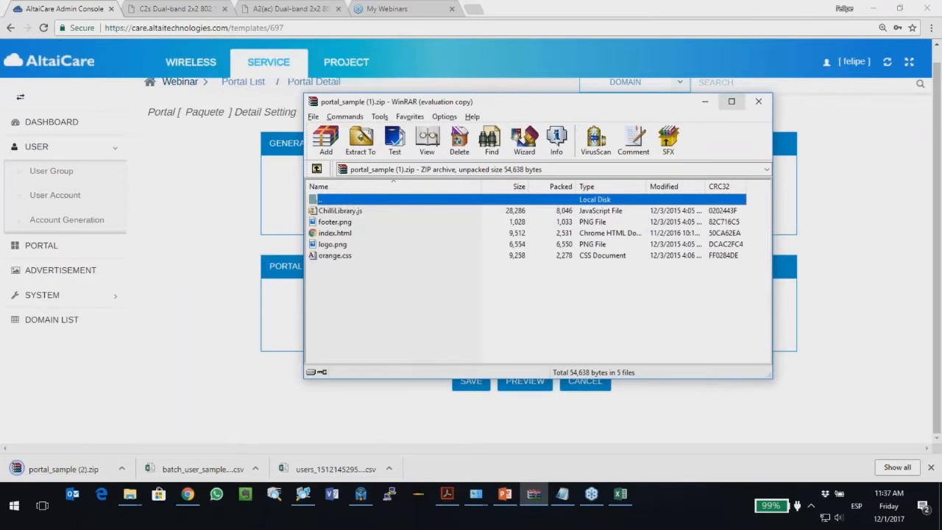
Step: Maximize WinRAR and open the archive's index.html in the browser
left_click(731, 101)
left_click(31, 115)
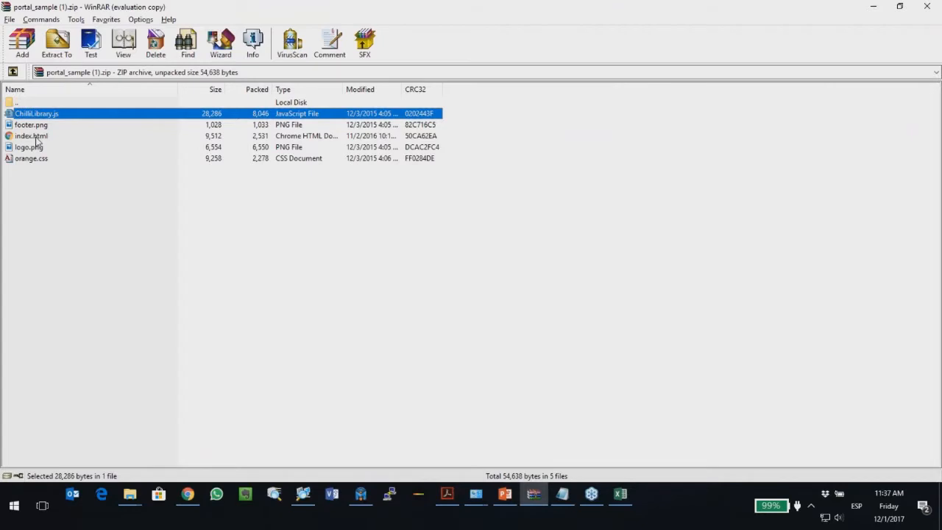
left_click(38, 139)
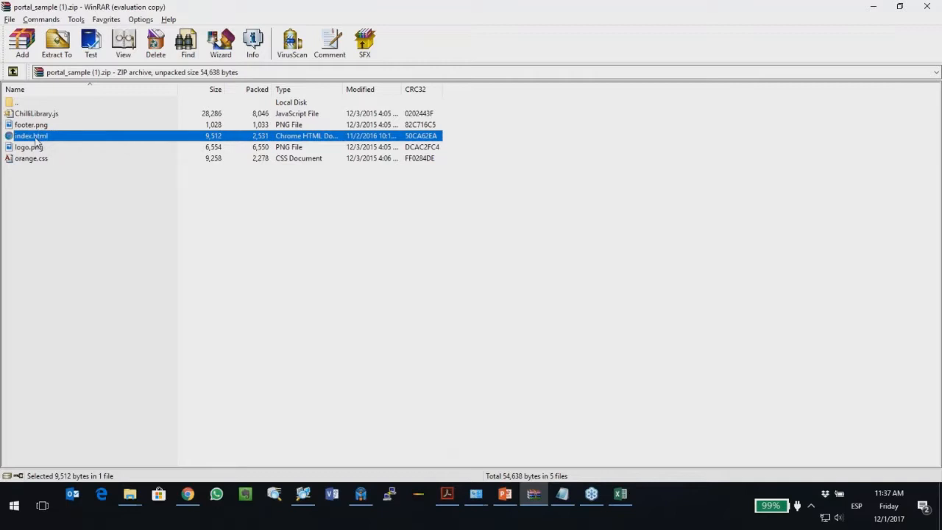
double_click(35, 137)
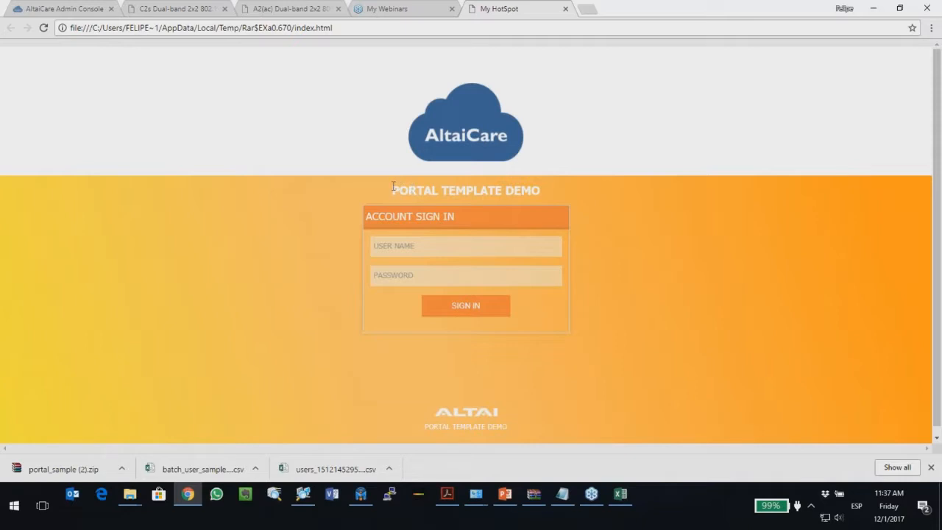
Step: Inspect the Portal Template Demo sign-in fields, then return to Paquete's Detail Setting page
triple_click(538, 189)
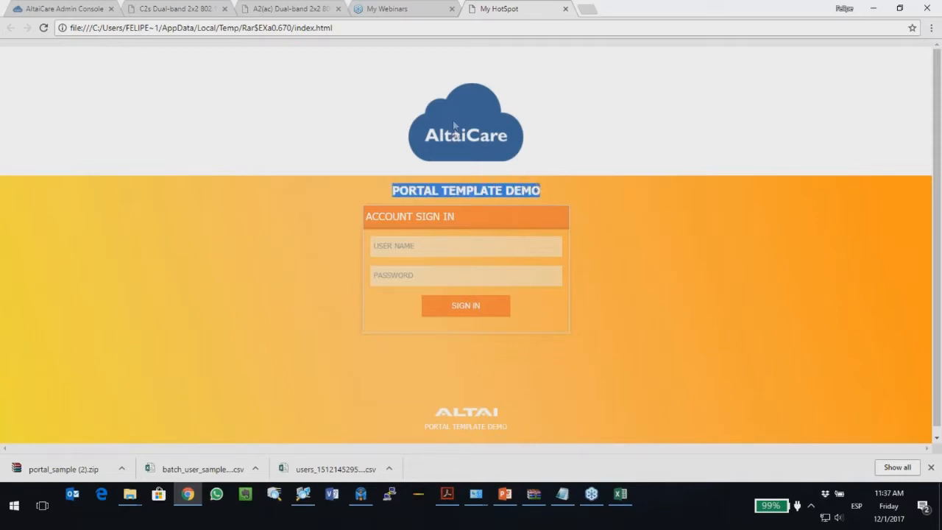
left_click(398, 246)
left_click(401, 277)
left_click(377, 329)
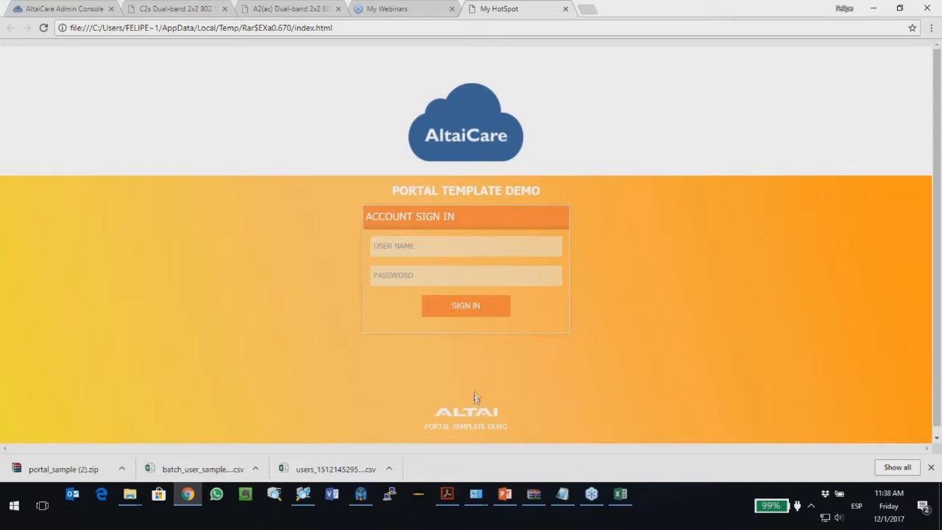
left_click(82, 9)
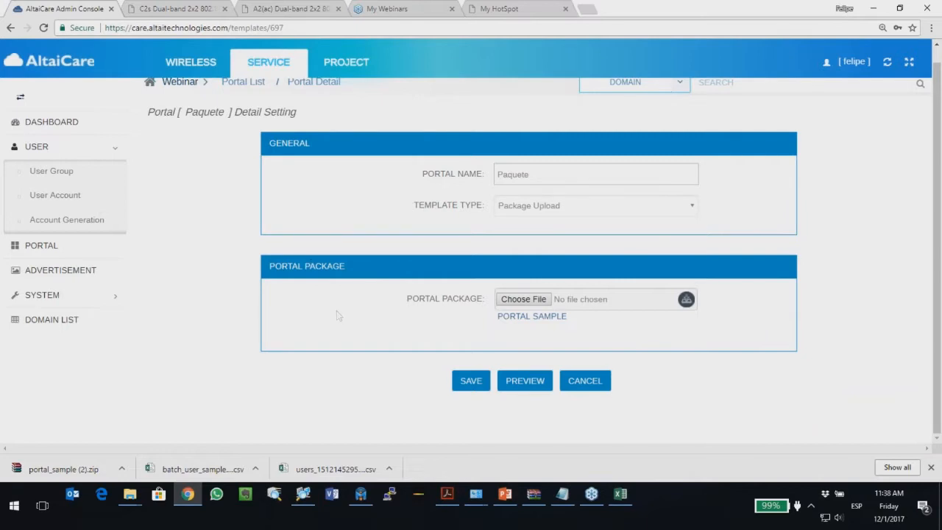
Step: Choose portal_sample (2).zip as the Paquete portal package
left_click(525, 300)
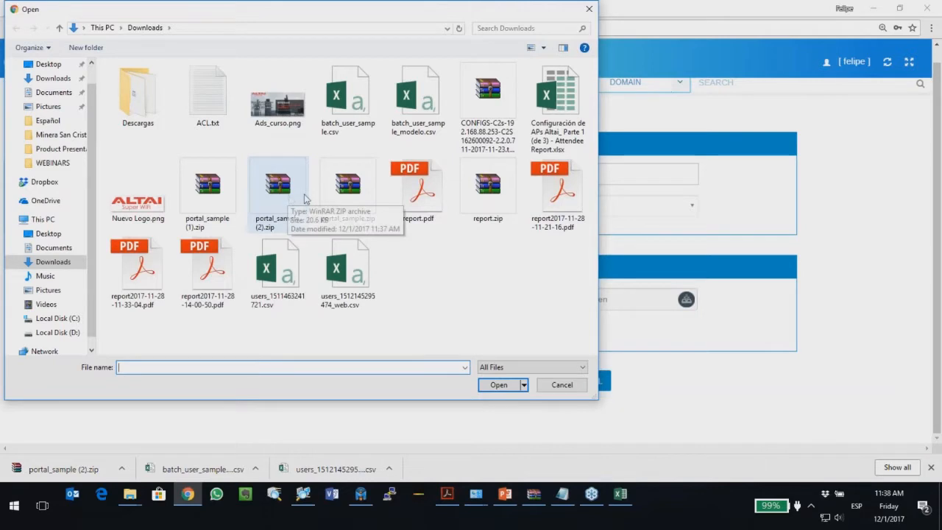
double_click(279, 195)
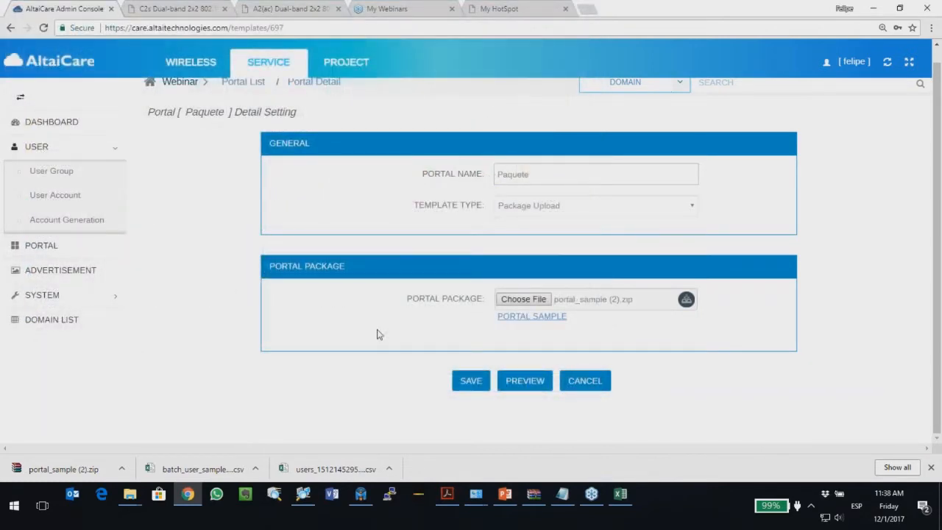
left_click(472, 379)
Step: Preview the portal template in mobile and desktop layouts, then close the preview
left_click(527, 383)
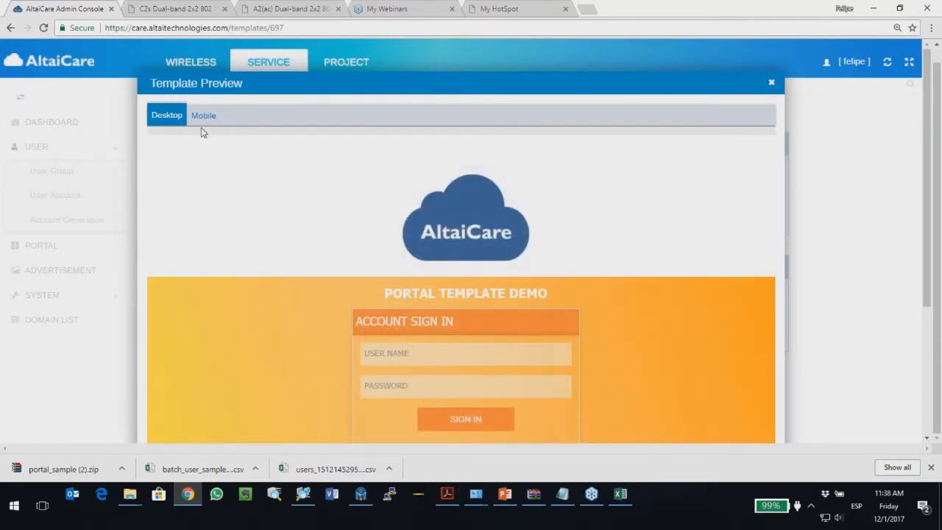
left_click(204, 116)
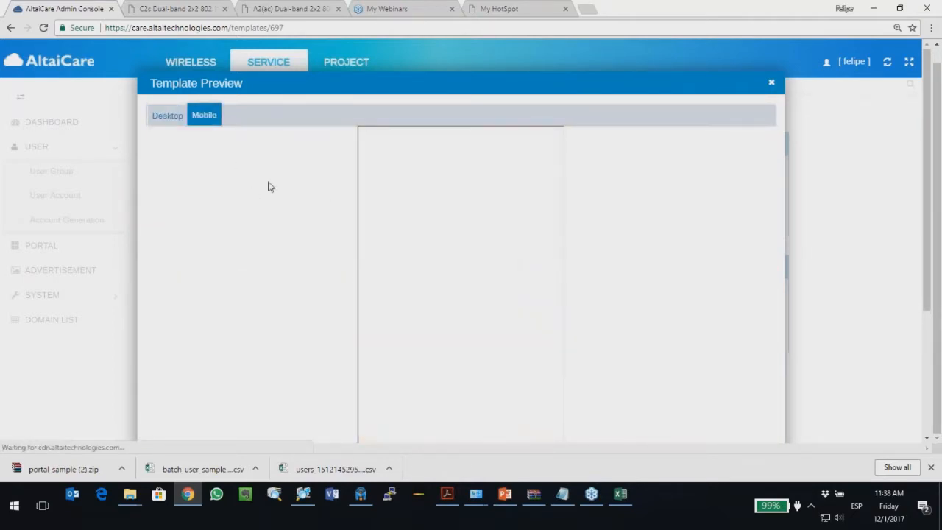
left_click_drag(555, 270, 557, 310)
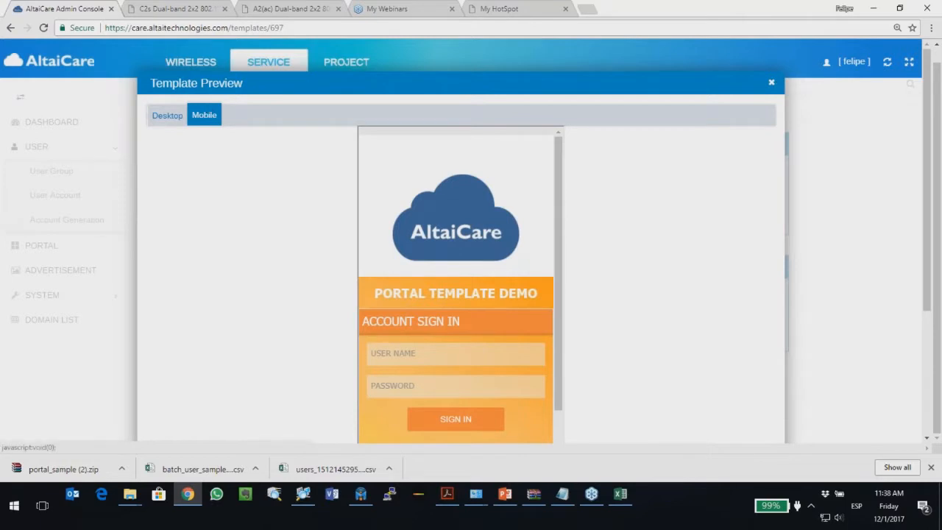
left_click(167, 115)
left_click(429, 355)
left_click(336, 365)
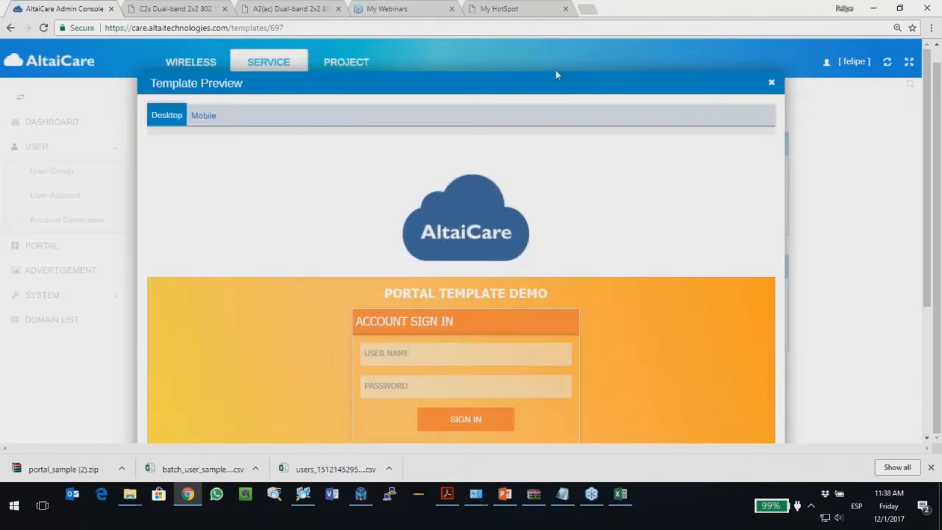
left_click(771, 83)
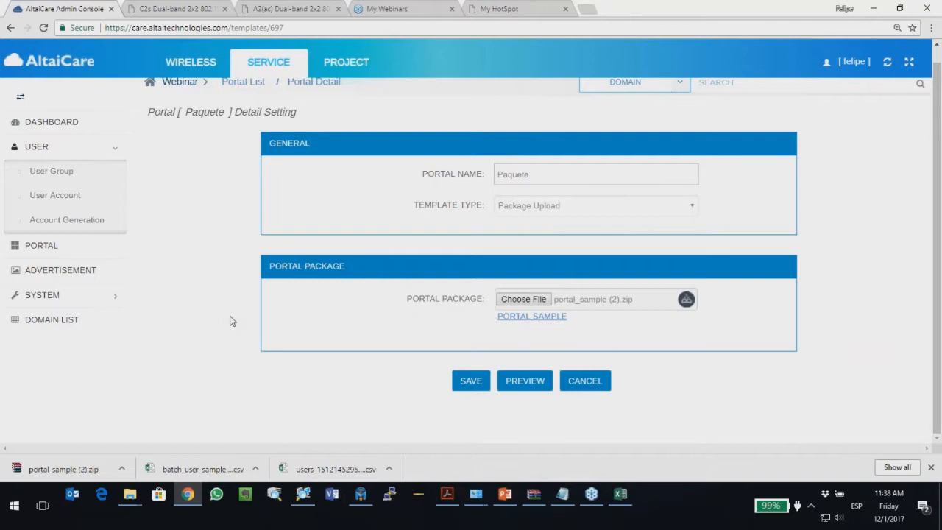
Step: Save the Paquete portal, return to the Portal List, and bring up the slides
left_click(468, 380)
left_click(118, 244)
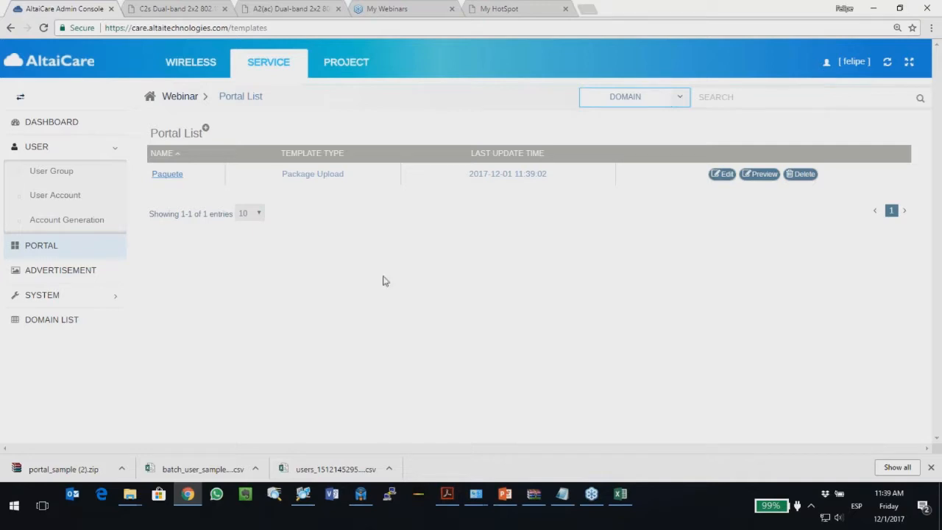
left_click(504, 494)
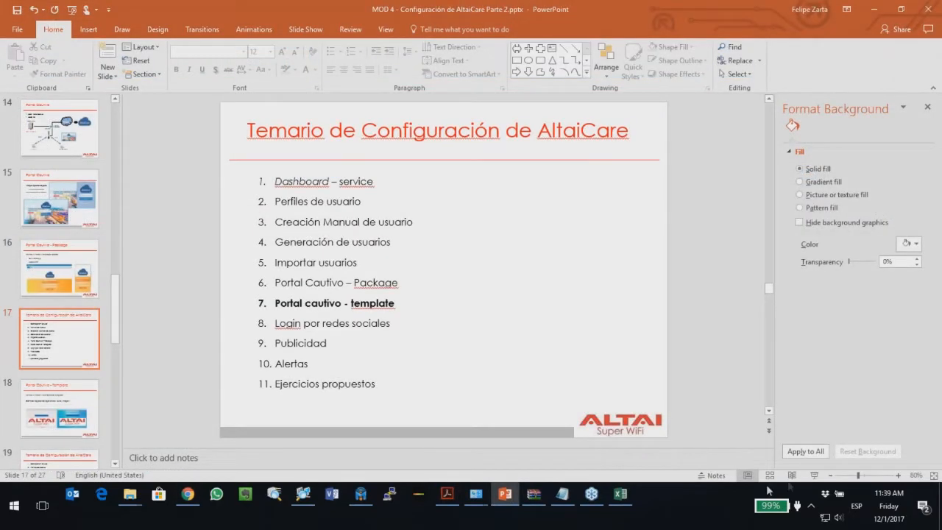
Step: Present slide 17 and the Portal Cautivo – Template slide, then return to the portal list
left_click(810, 475)
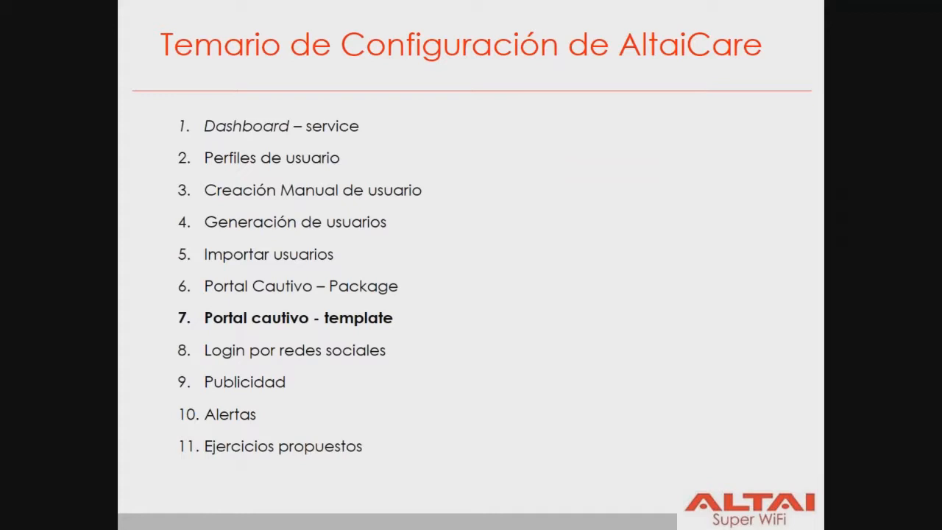
key("Right")
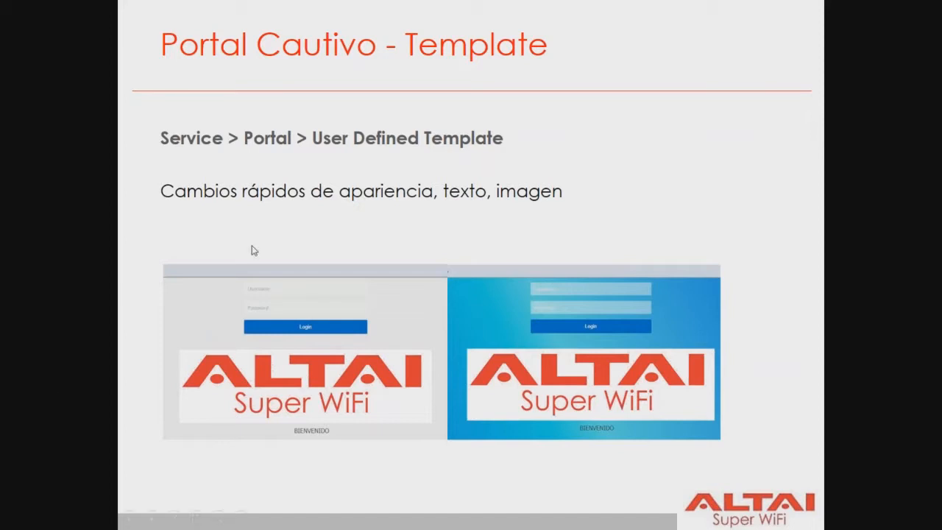
key("Escape")
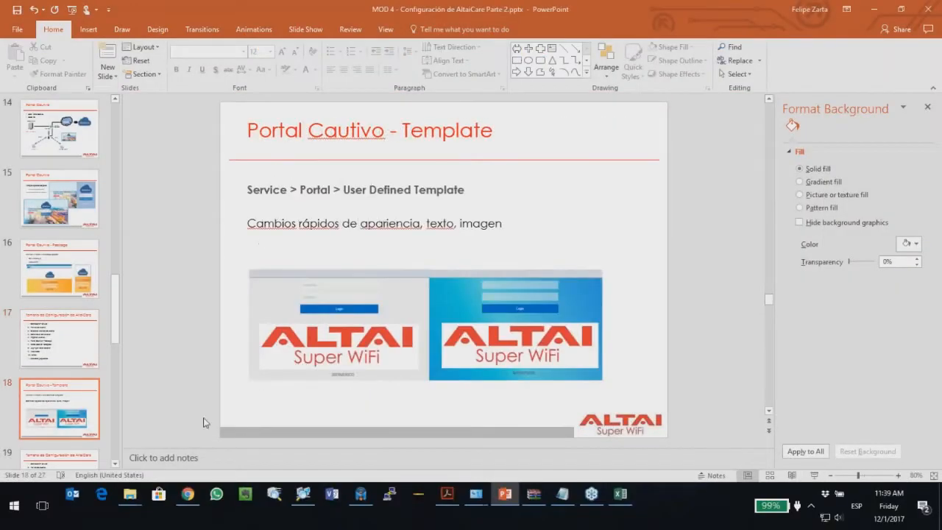
left_click(187, 495)
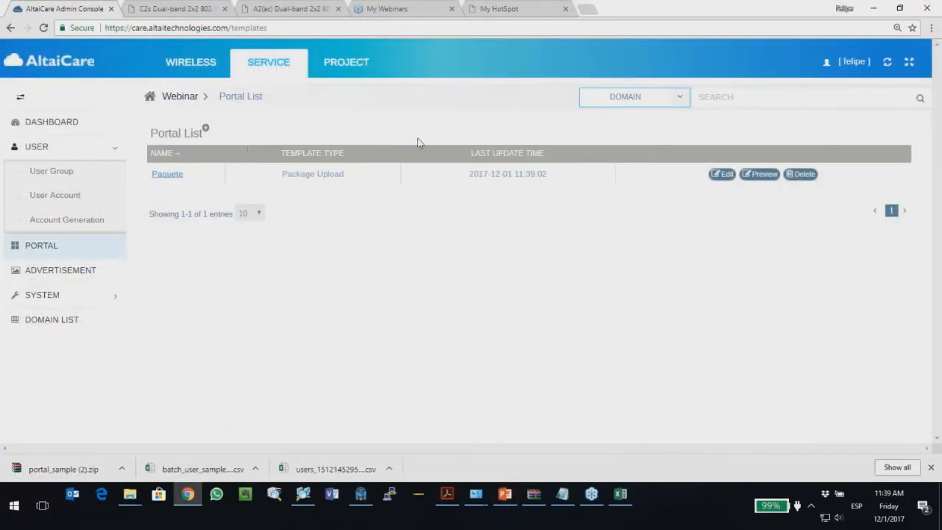
Step: Create a User Defined Template portal named 'User_defined' and open its settings
left_click(206, 130)
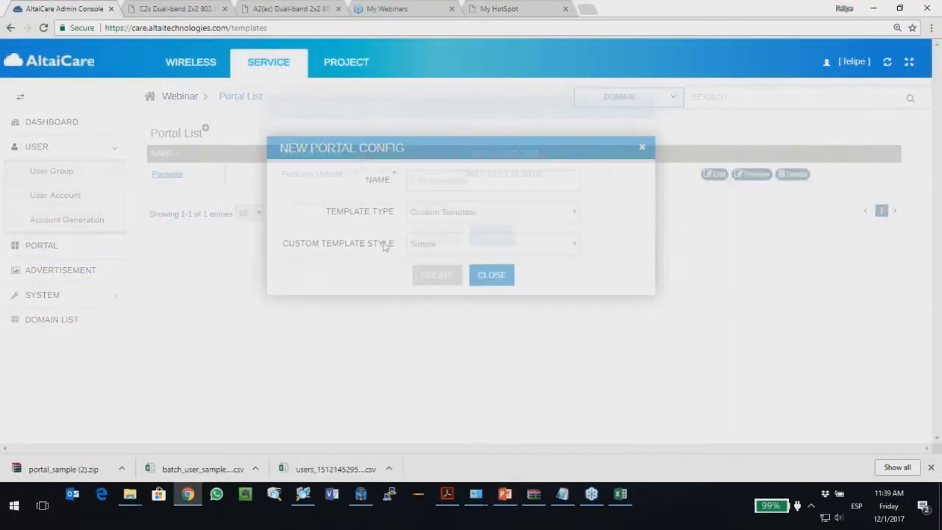
left_click(453, 215)
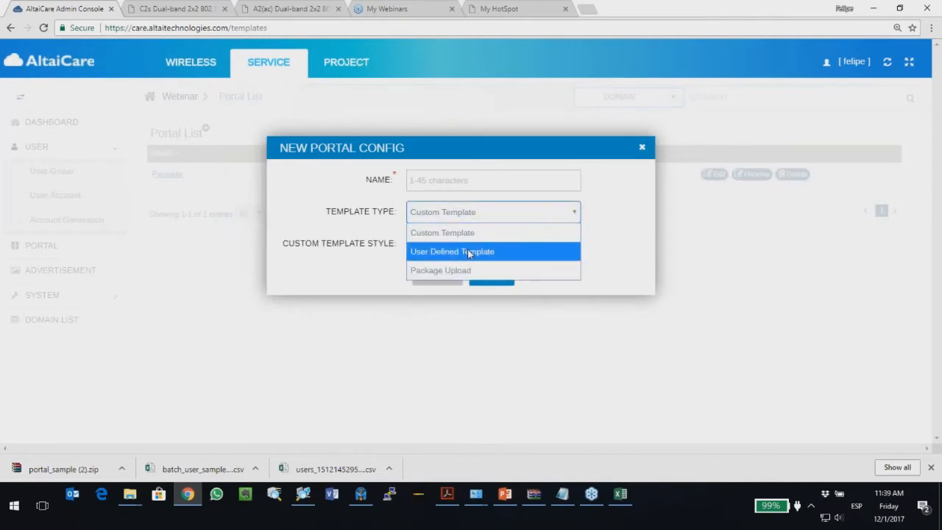
left_click(471, 251)
left_click(441, 181)
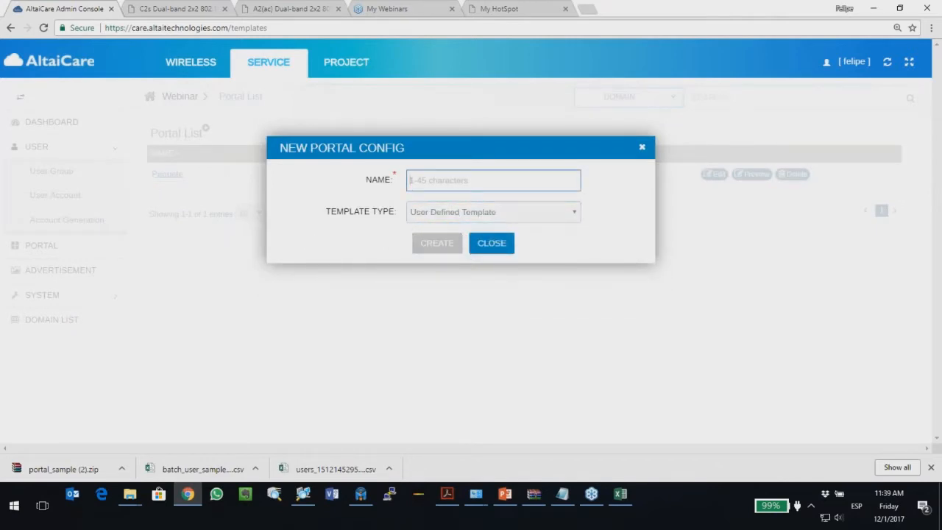
type("ser_defined")
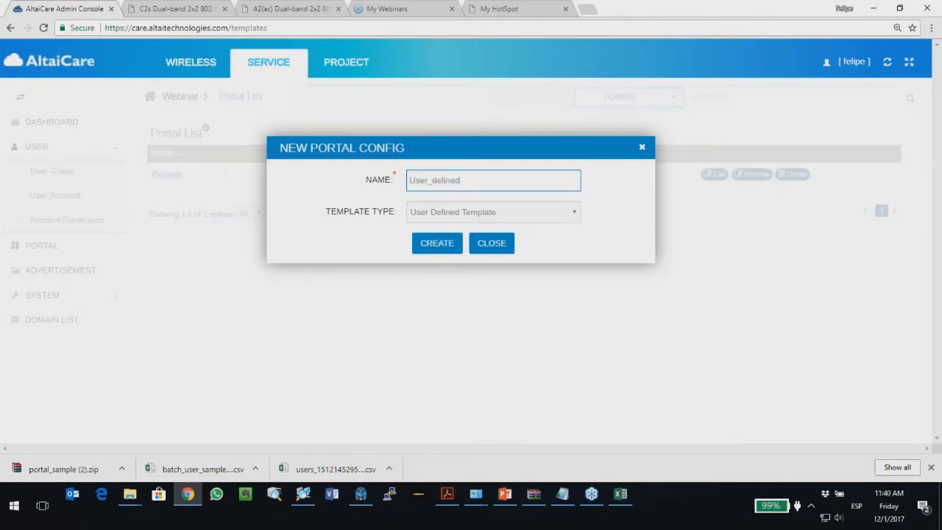
left_click(436, 242)
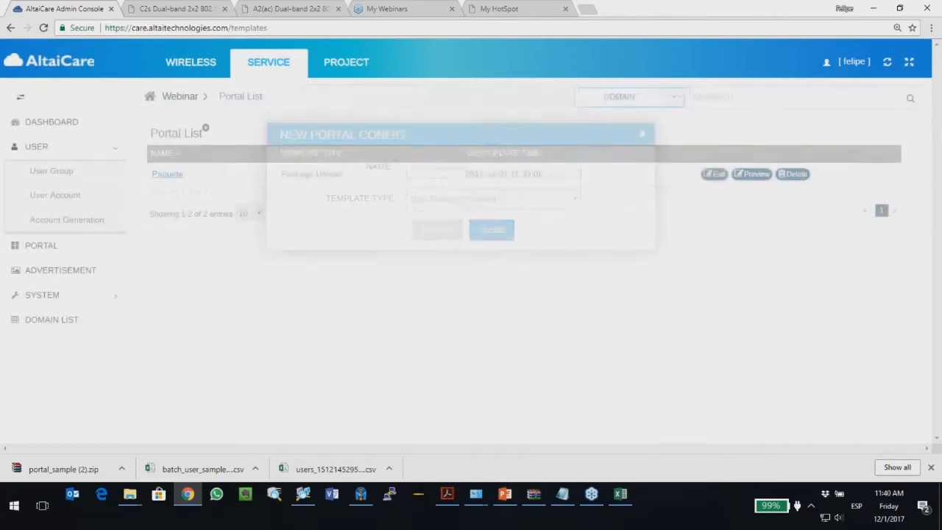
left_click(734, 197)
Step: Change the portal's theme colour from Deep Blue to Green, keeping User & Password login
scroll(407, 208, "down", 1)
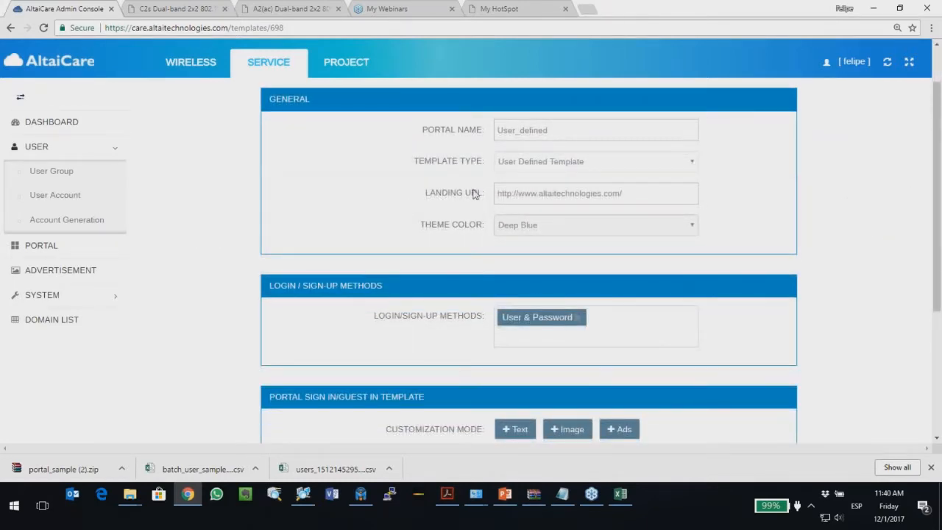
left_click_drag(633, 195, 471, 192)
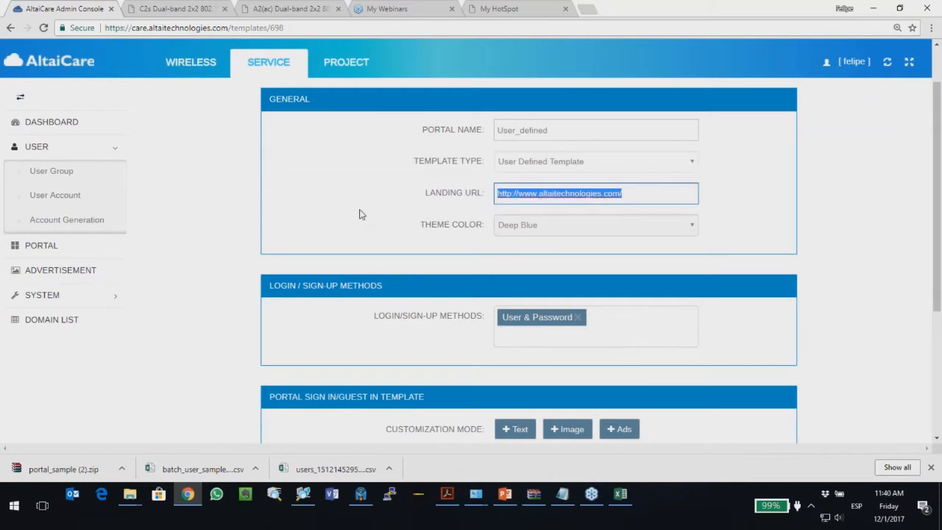
scroll(383, 203, "down", 1)
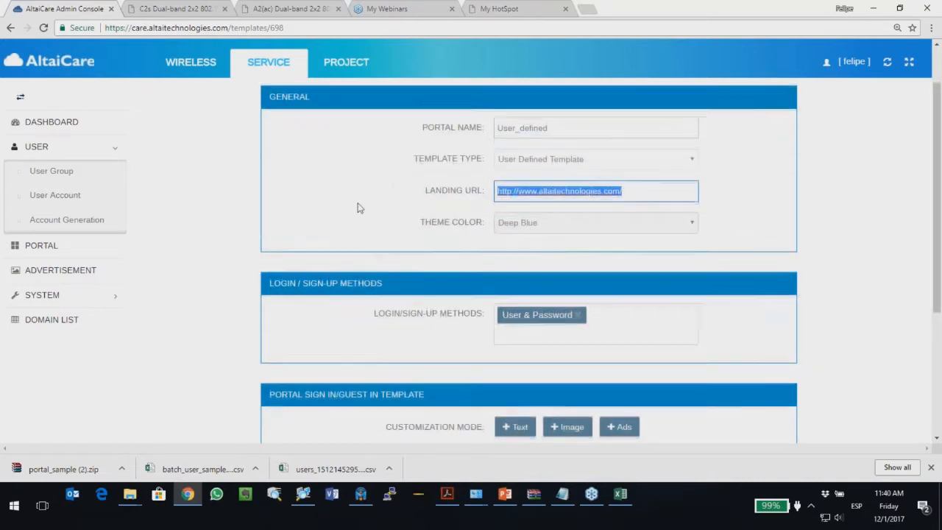
left_click(538, 168)
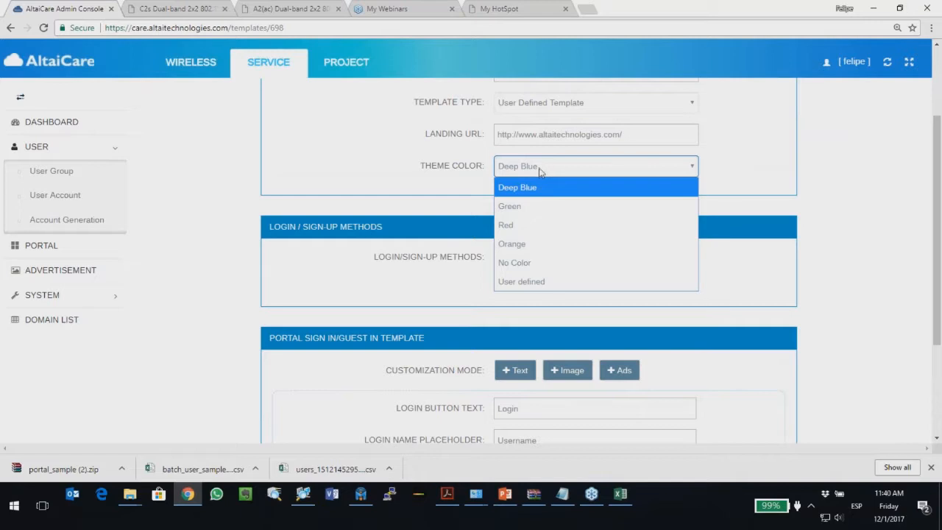
left_click(544, 208)
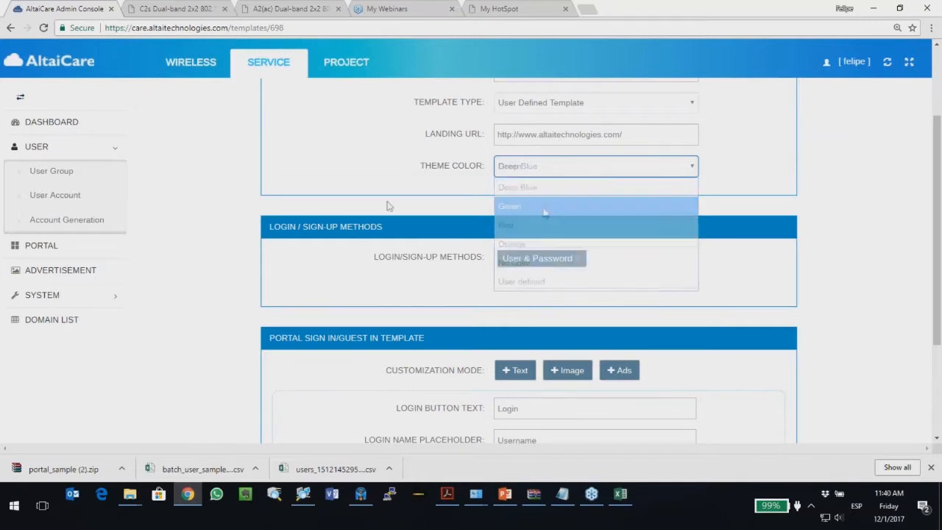
scroll(379, 204, "down", 1)
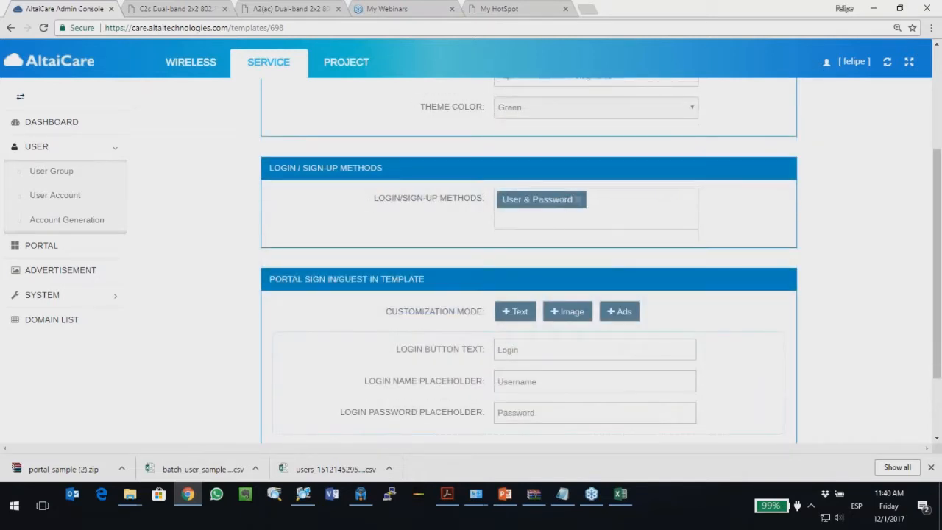
left_click(602, 202)
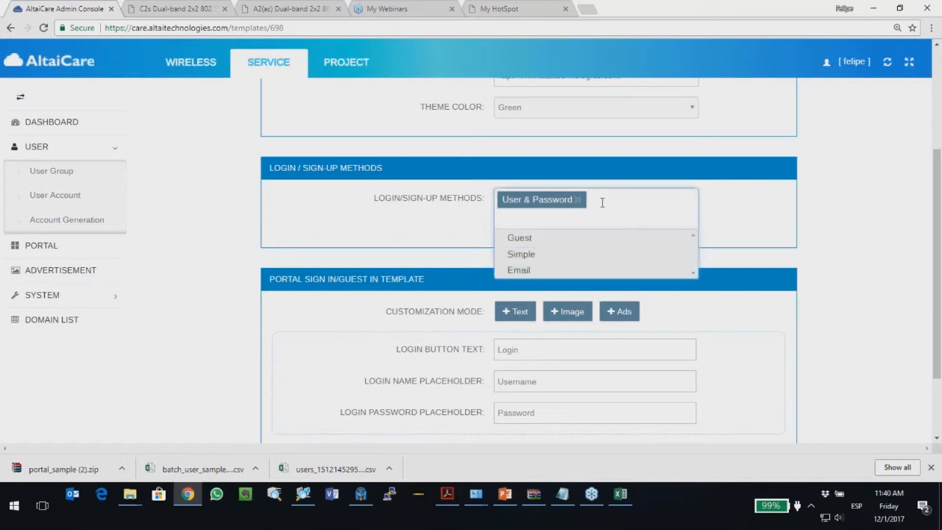
left_click(317, 223)
scroll(317, 223, "down", 1)
scroll(395, 199, "down", 1)
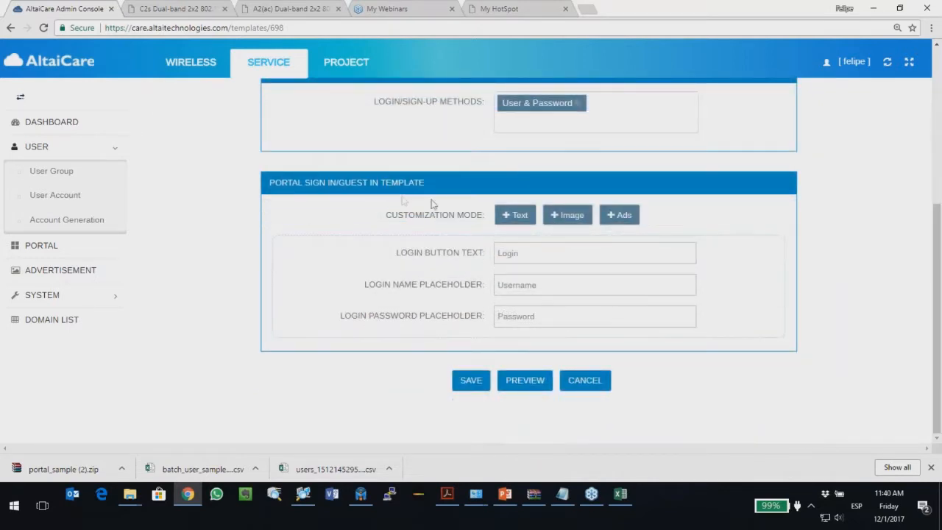
Step: Insert Nuevo Logo.png from Downloads as the template's image block, then add a text block
left_click(559, 216)
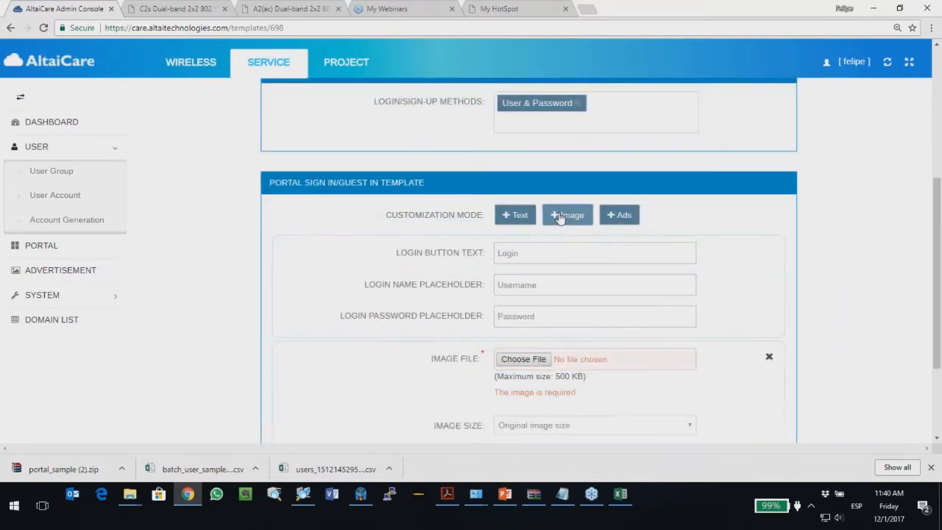
left_click(519, 360)
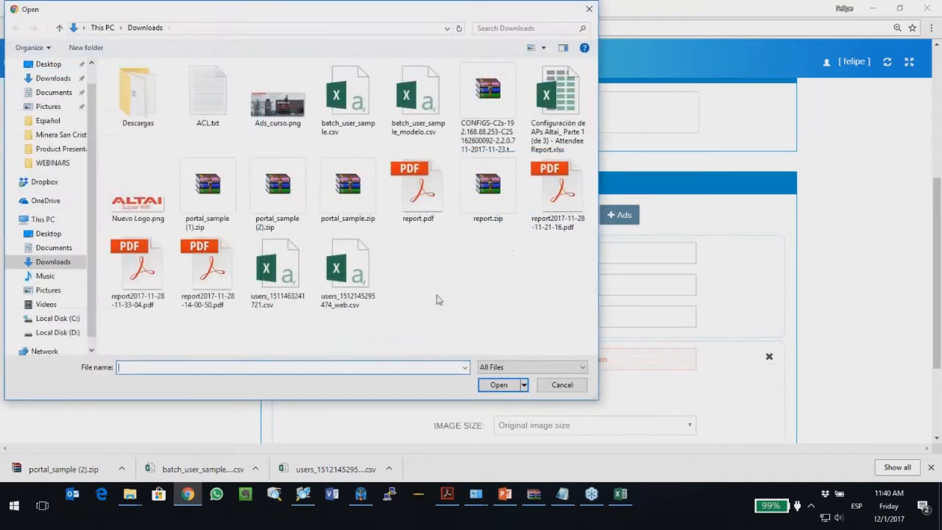
double_click(138, 204)
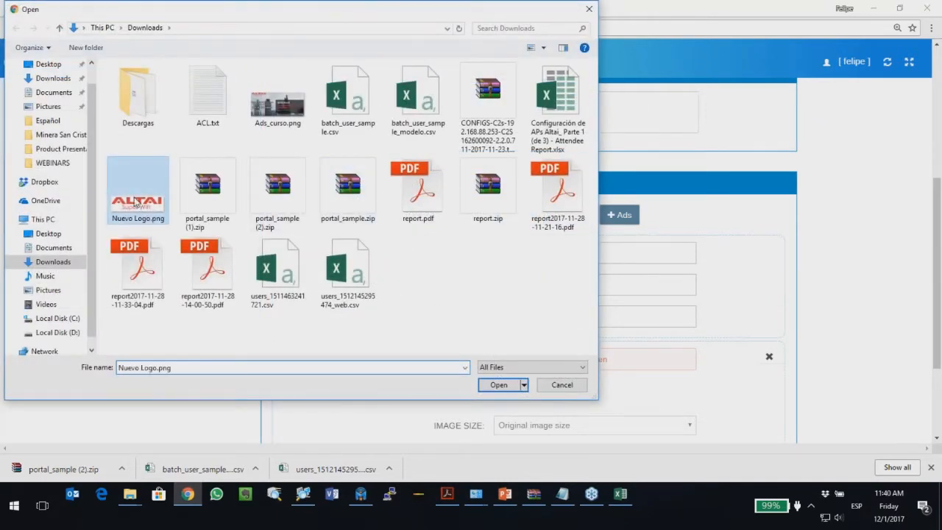
scroll(401, 337, "down", 2)
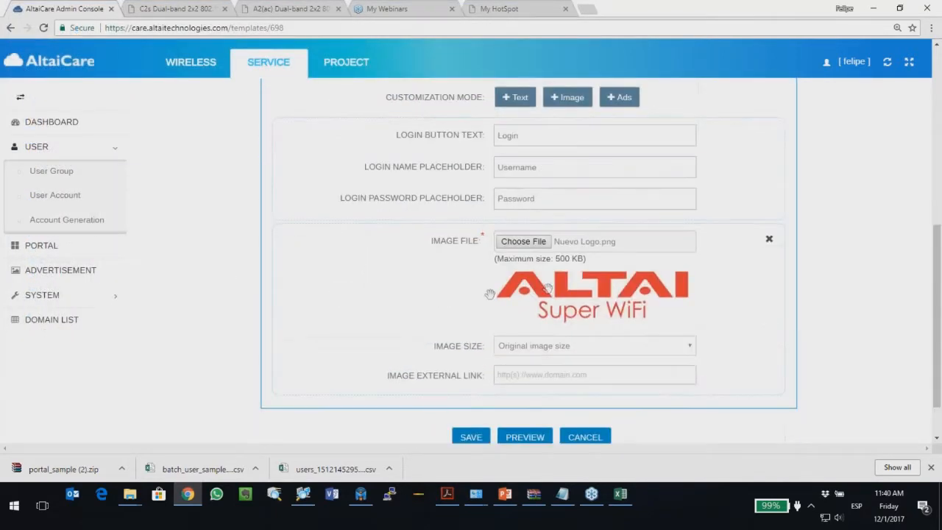
scroll(490, 177, "up", 1)
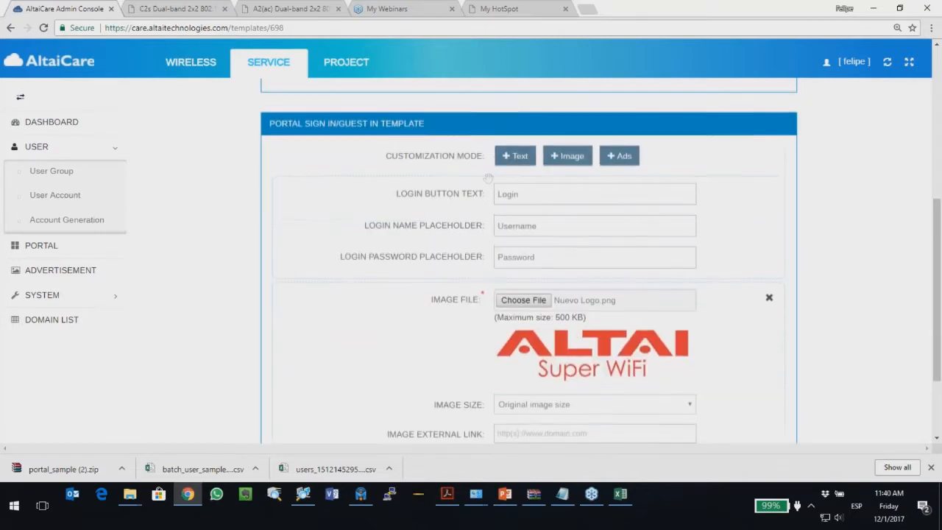
left_click(506, 156)
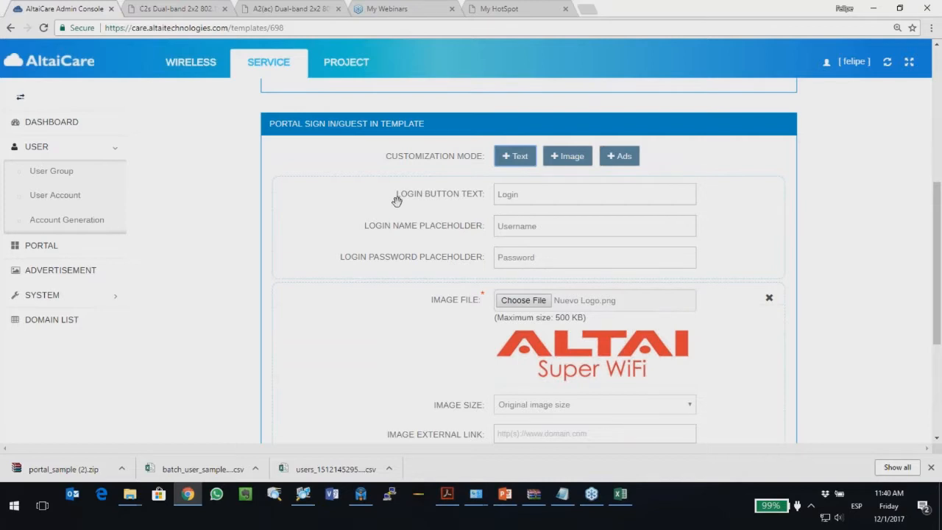
Step: Write BIENVENIDO in xxx-large text below the logo and save the portal settings
scroll(383, 196, "down", 2)
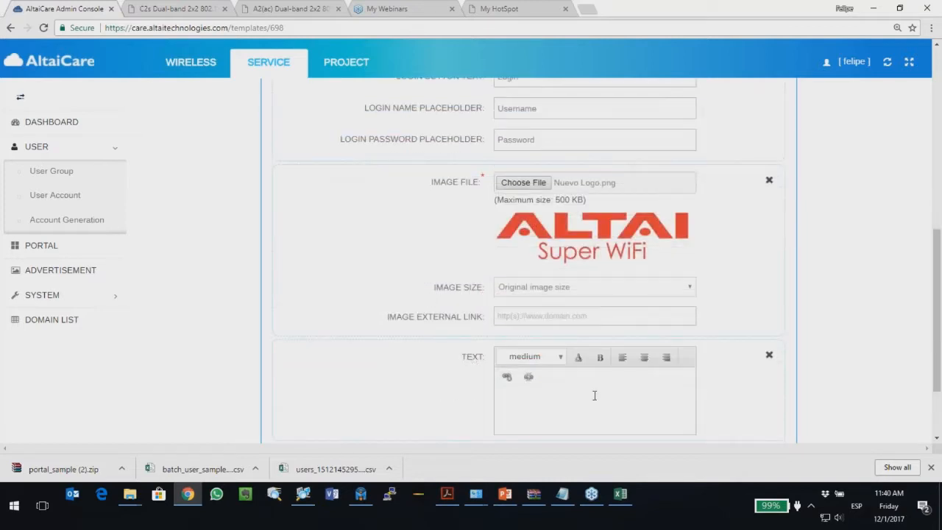
scroll(380, 201, "up", 2)
scroll(380, 202, "down", 3)
left_click(536, 300)
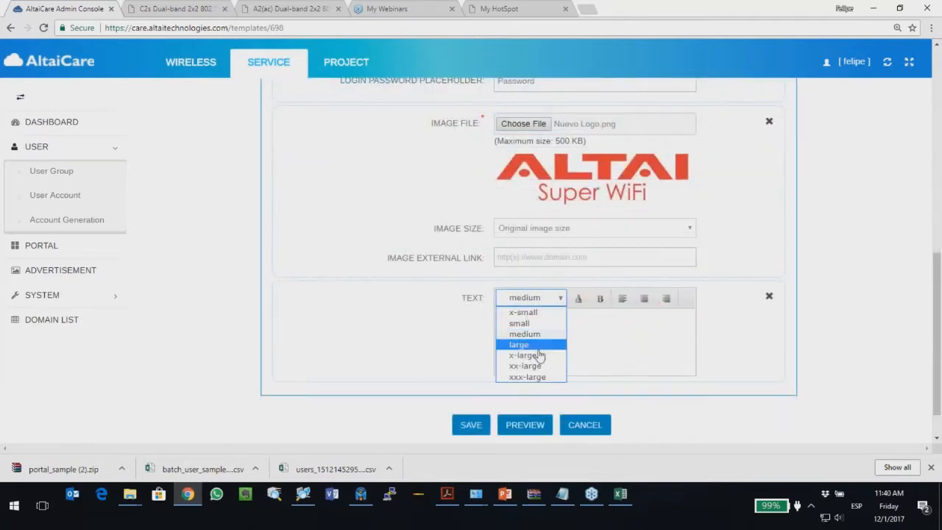
left_click(540, 377)
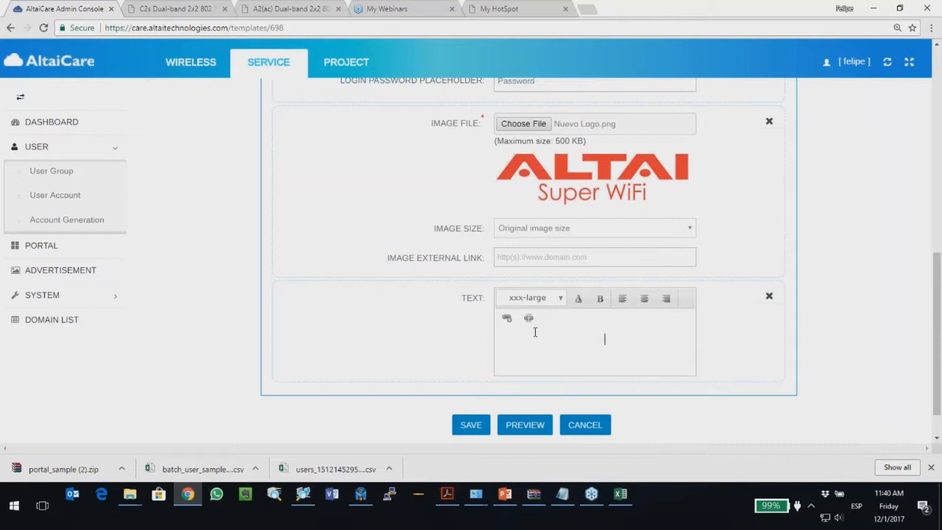
type("BIENVENIDO")
left_click(477, 424)
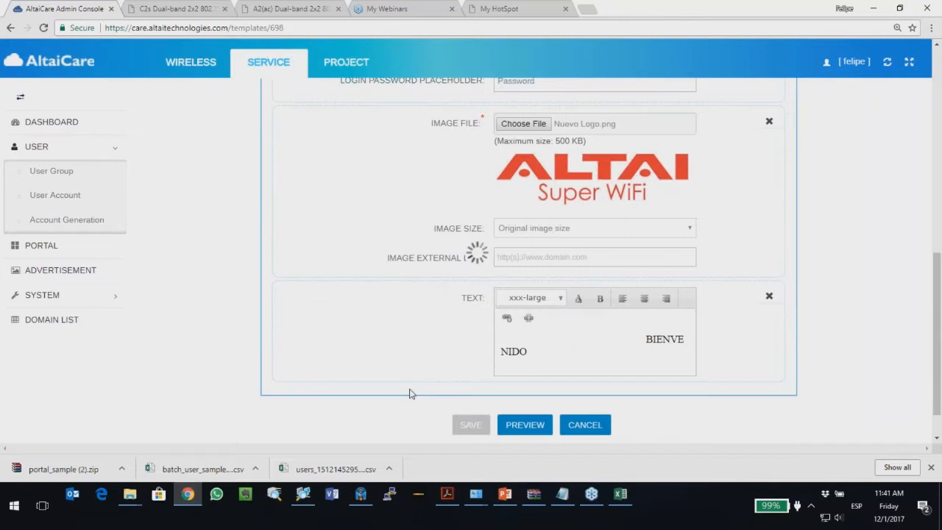
Step: Preview the green portal in Mobile and Desktop layouts, close the preview, and save again
left_click(521, 427)
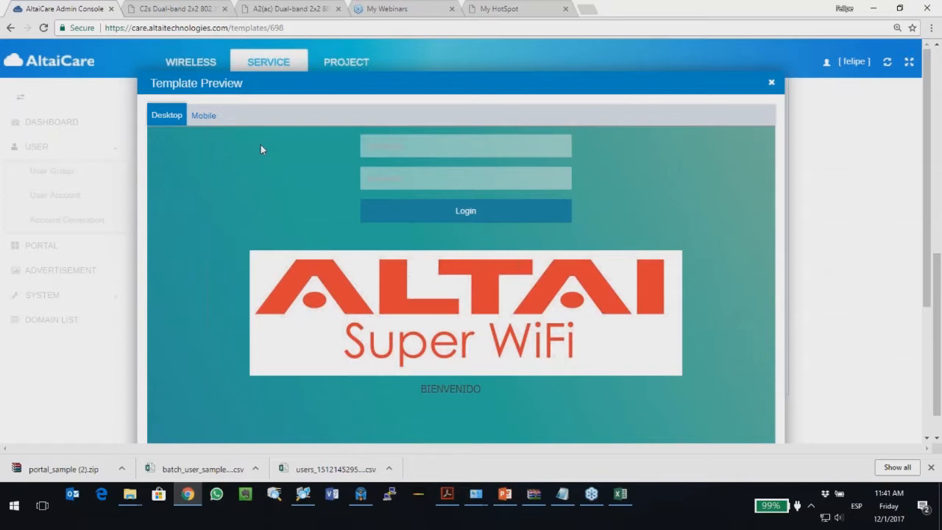
left_click(202, 119)
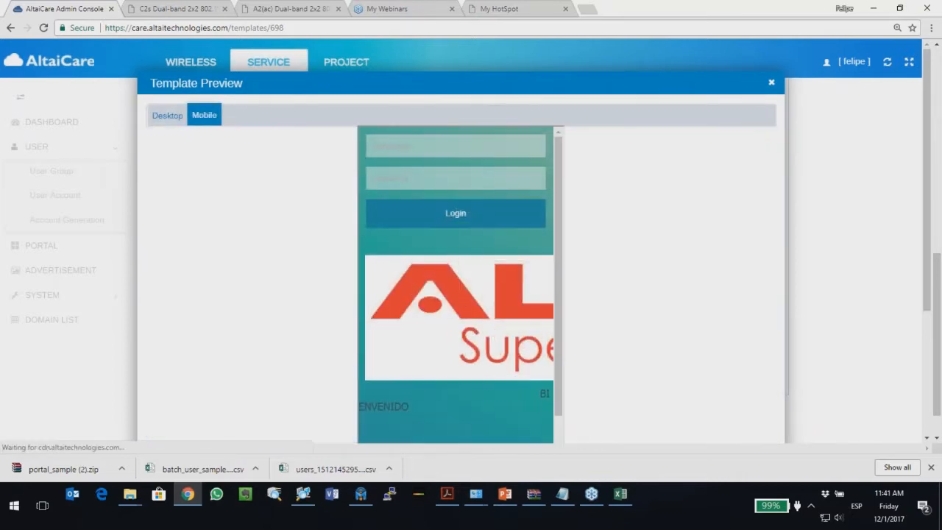
left_click(169, 118)
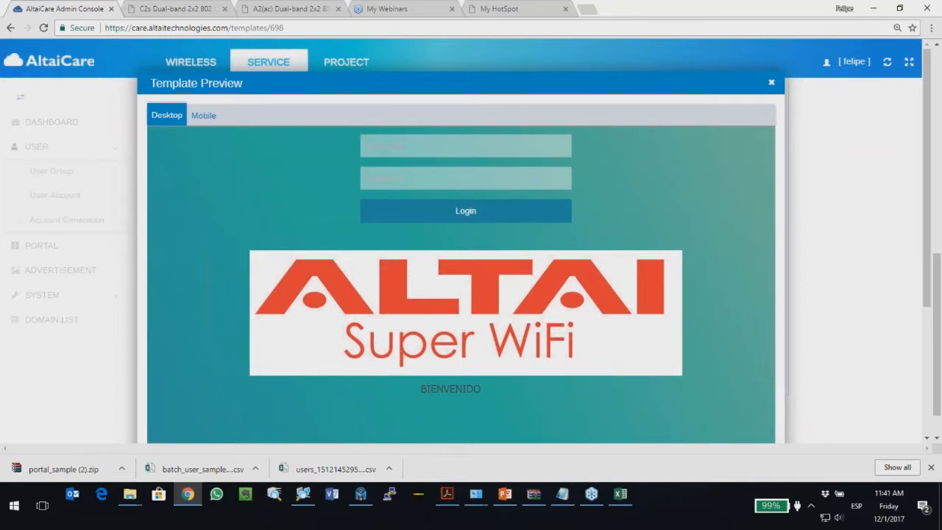
left_click(771, 82)
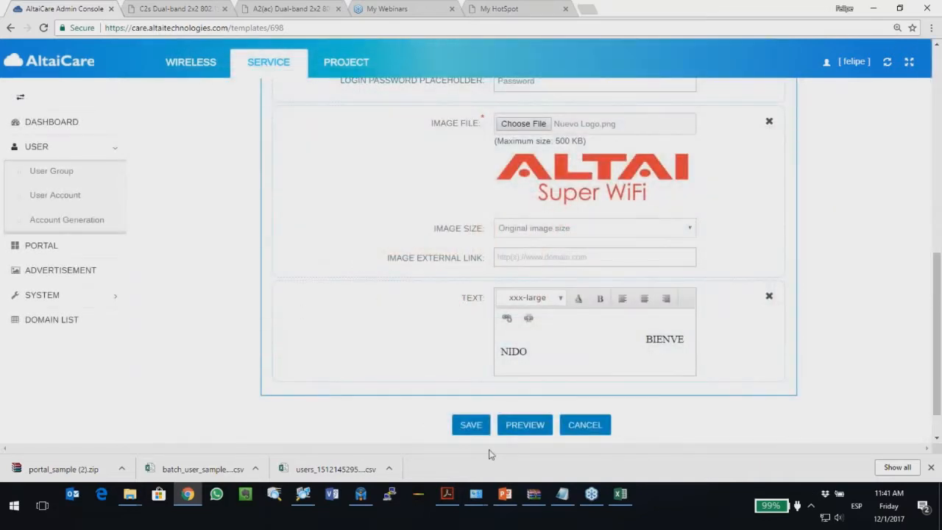
left_click(469, 427)
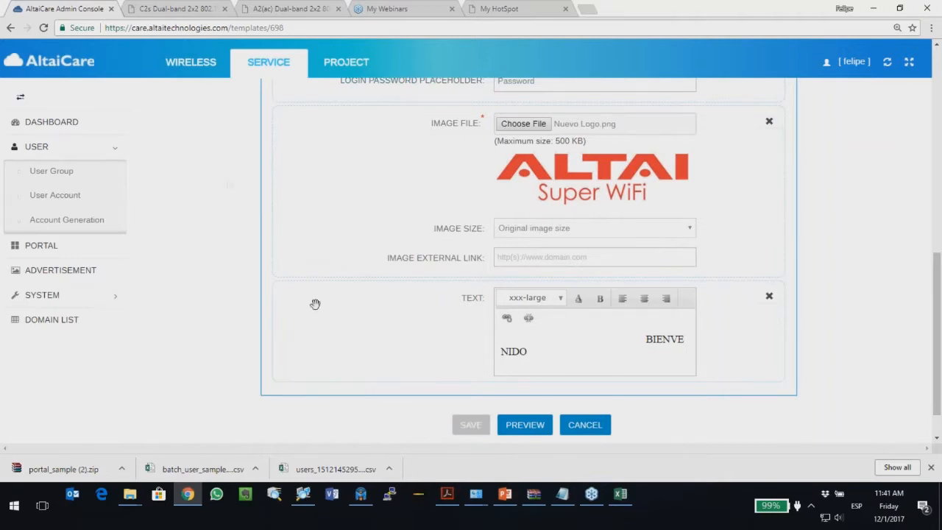
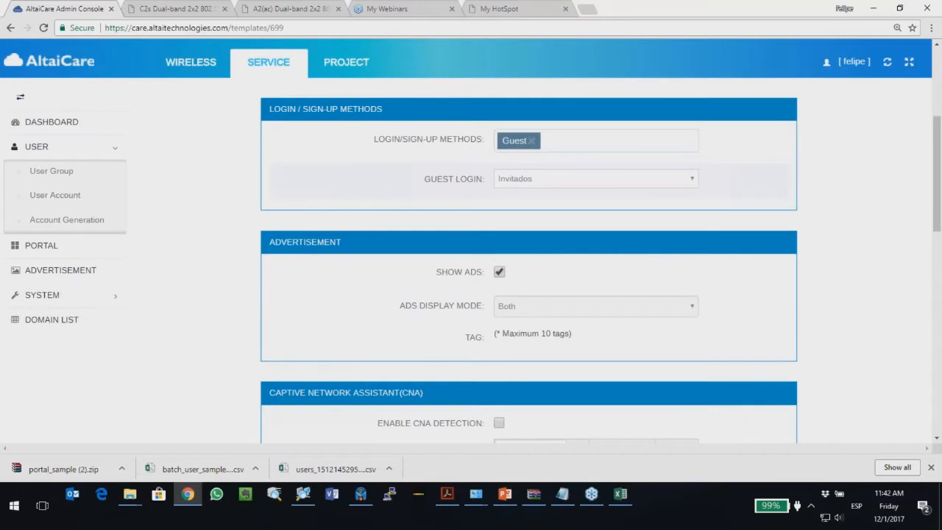
Step: Add Facebook, Google and Email as login/sign-up methods next to Guest
left_click(557, 140)
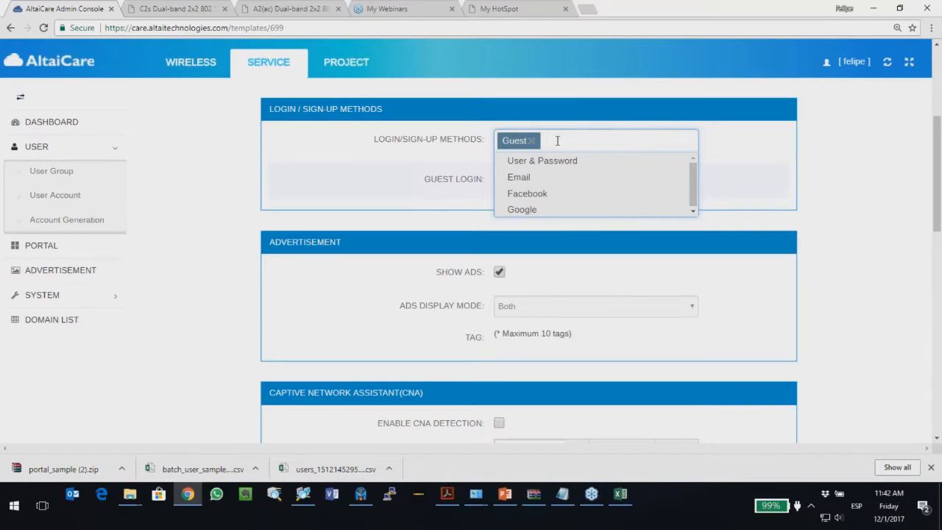
left_click(526, 193)
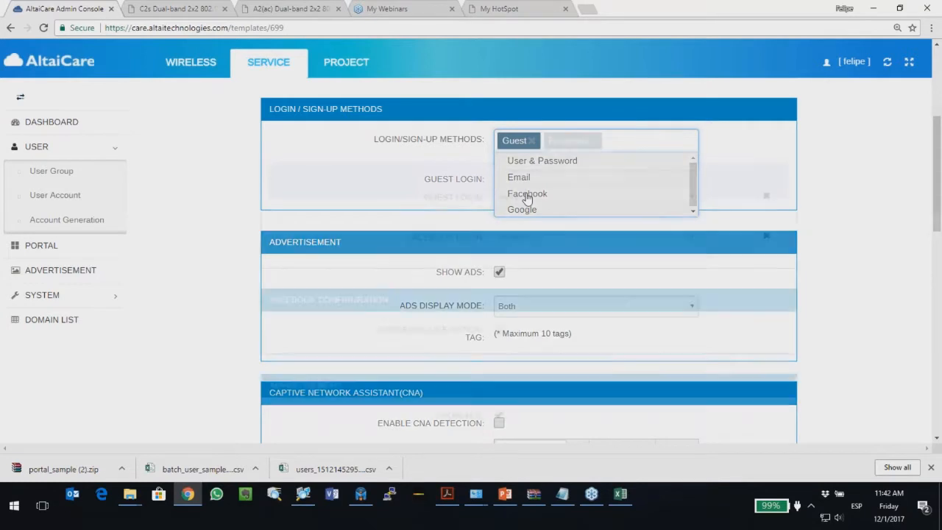
left_click(633, 147)
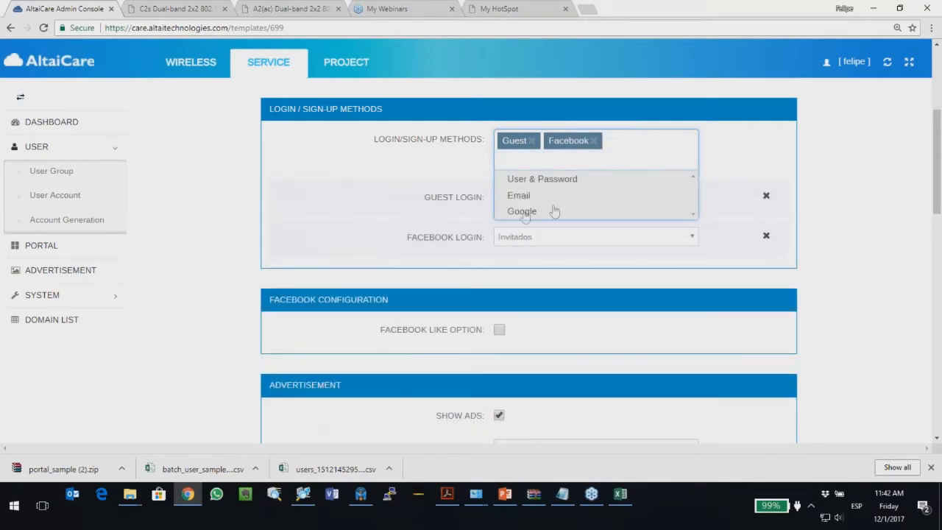
left_click(524, 211)
left_click(671, 147)
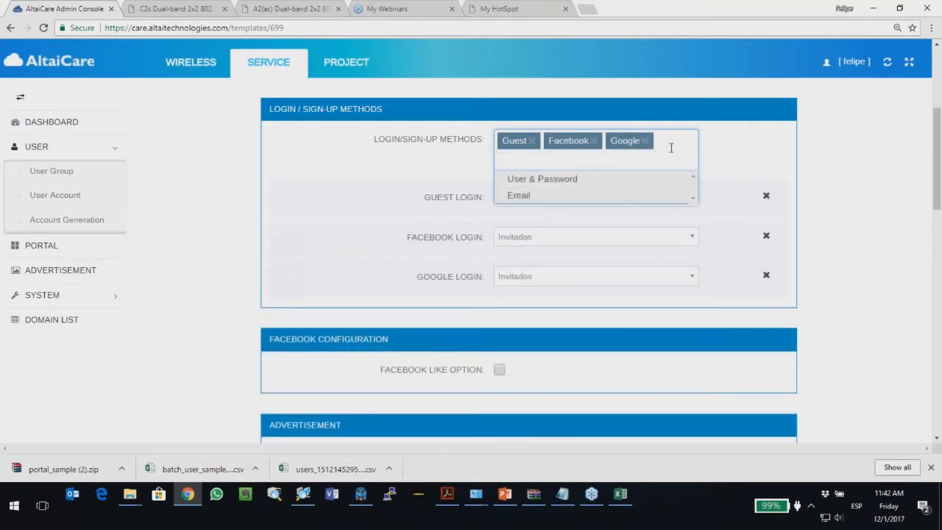
left_click(519, 198)
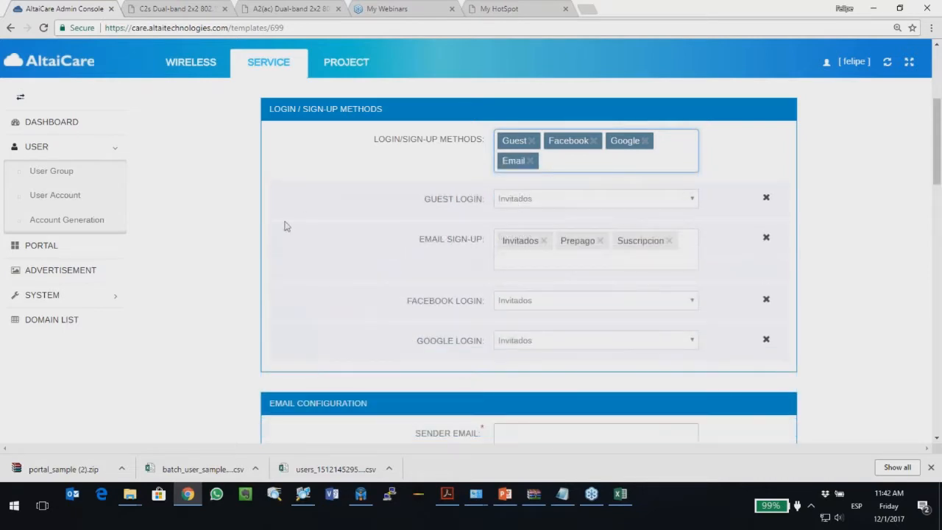
scroll(295, 213, "down", 1)
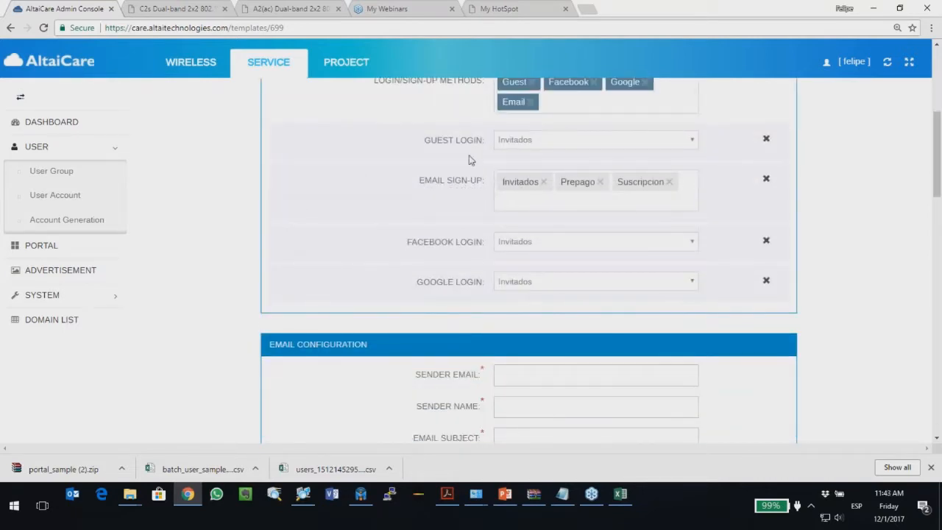
scroll(476, 168, "up", 1)
scroll(447, 200, "down", 1)
Step: Check the Guest login user group, leaving it set to Invitados
left_click(557, 144)
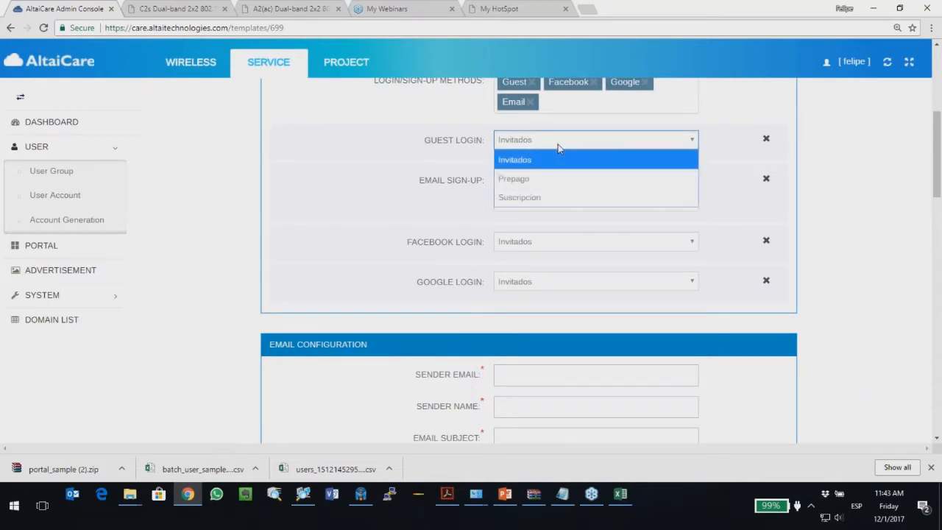
left_click(513, 164)
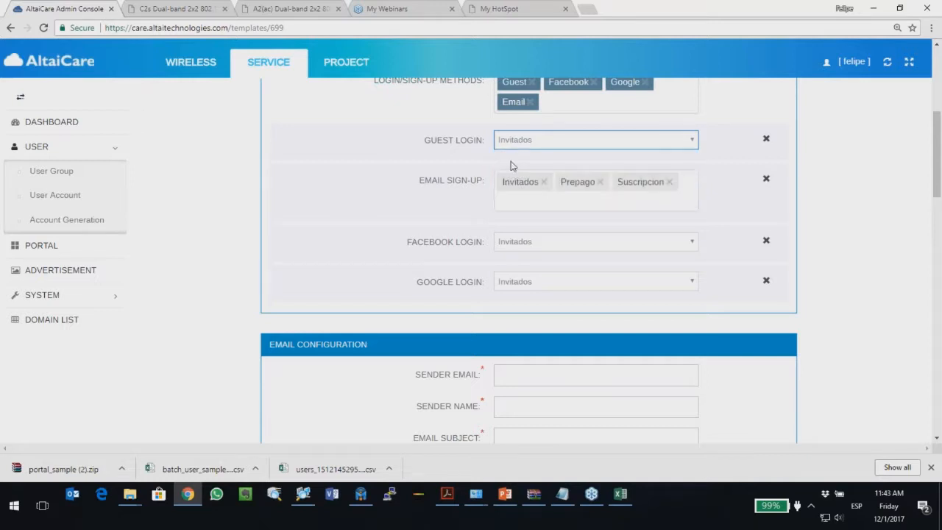
left_click(363, 192)
scroll(320, 190, "up", 1)
scroll(318, 190, "up", 1)
scroll(318, 190, "down", 1)
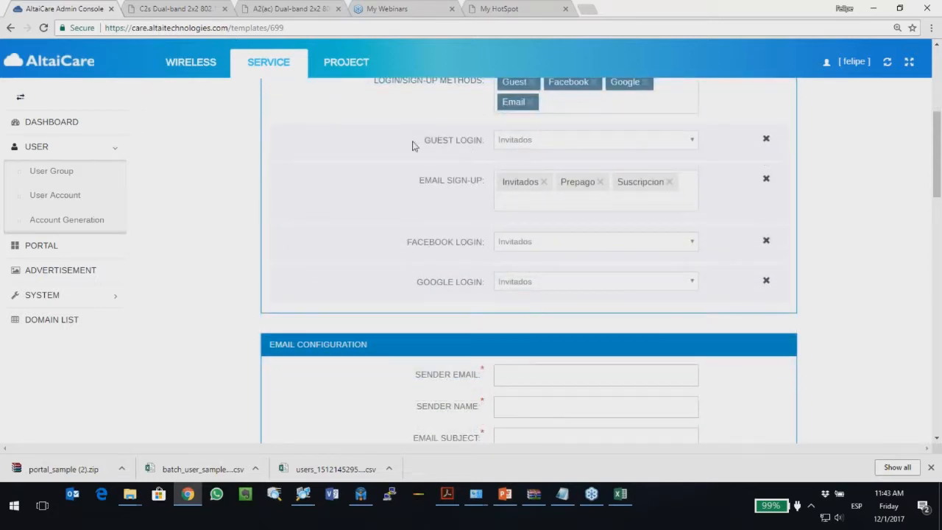
scroll(439, 147, "down", 1)
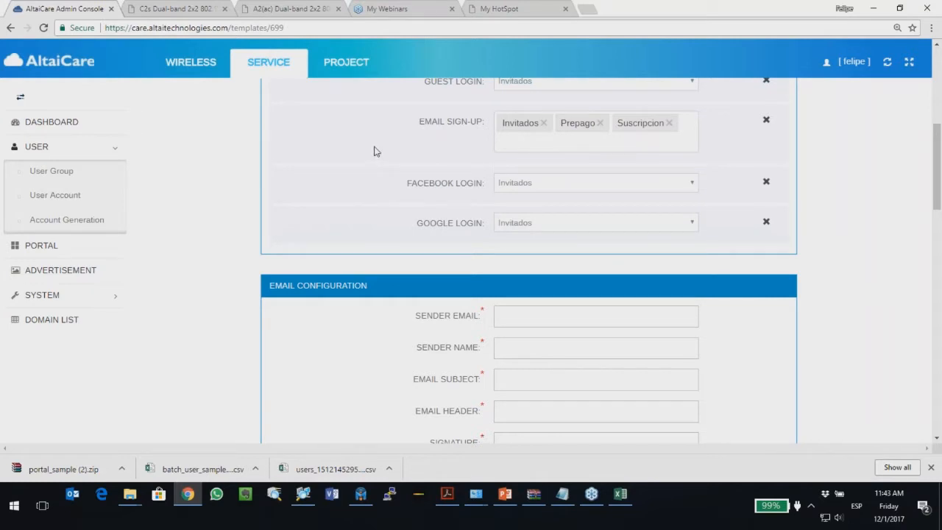
scroll(354, 147, "up", 1)
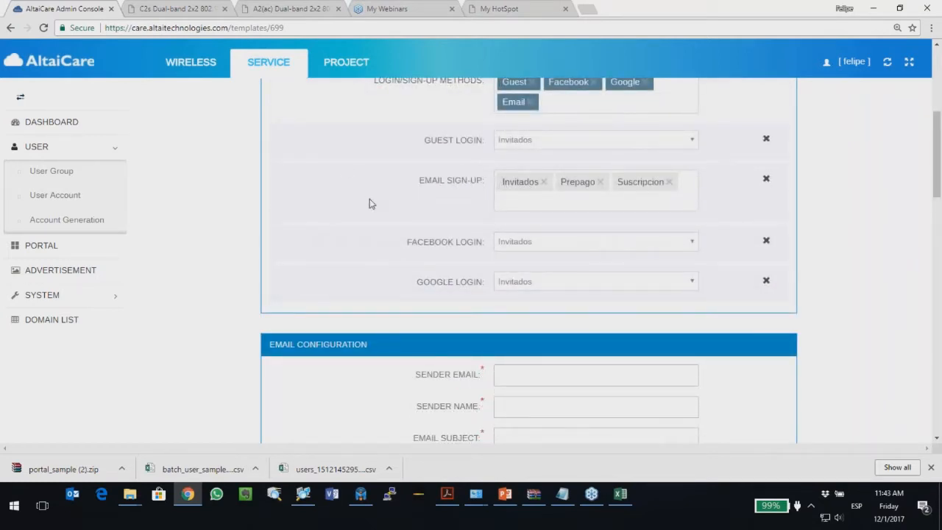
Step: Remove Invitados from Email sign-up, leaving the Prepago and Suscripcion groups
left_click(544, 182)
left_click(344, 217)
scroll(344, 217, "down", 1)
scroll(342, 217, "down", 1)
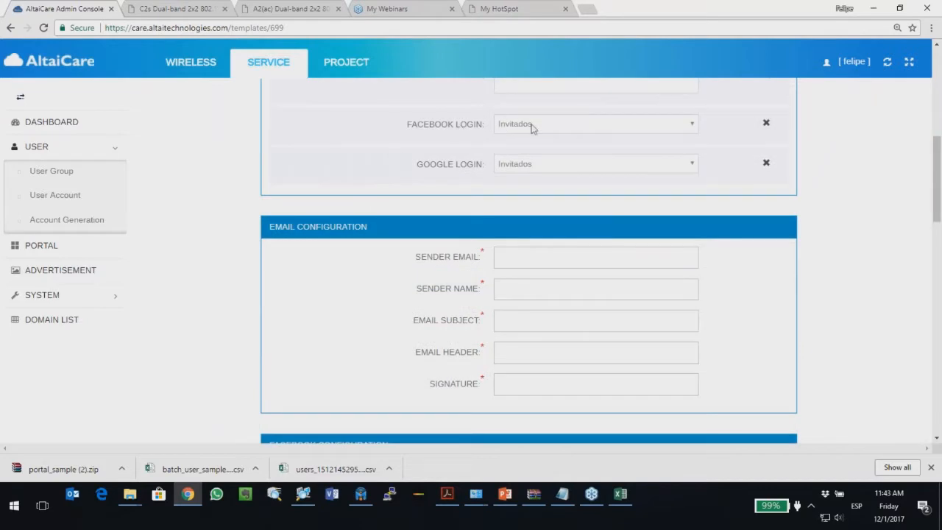
Step: Review the Facebook Login user groups, keeping Invitados assigned
double_click(411, 127)
left_click_drag(408, 125, 516, 130)
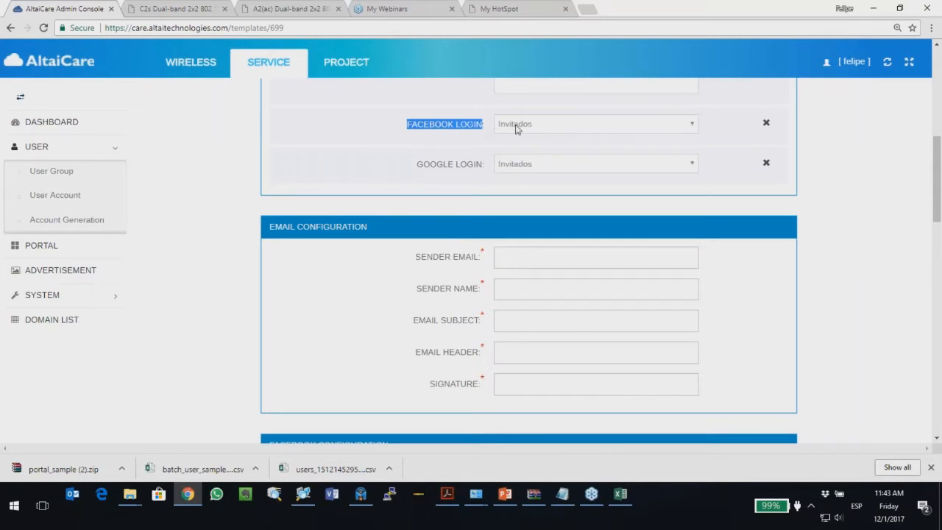
left_click(517, 130)
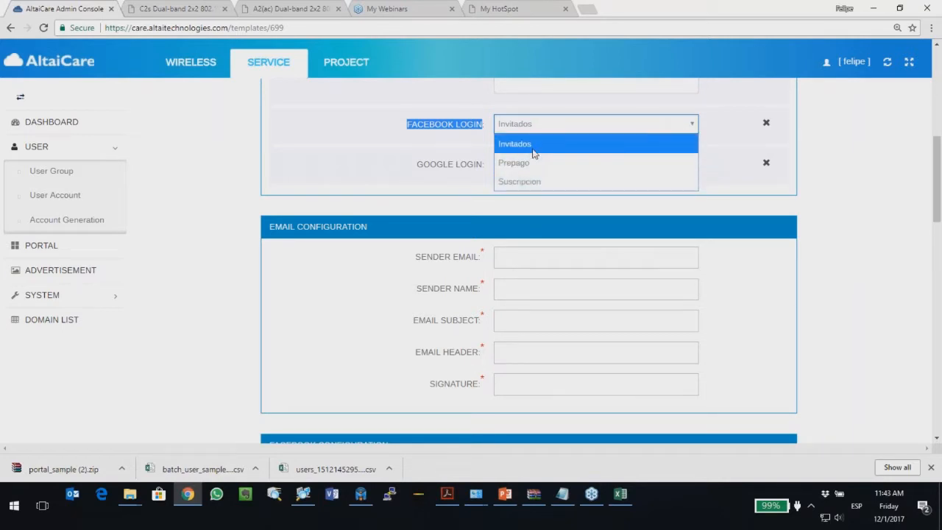
left_click(532, 150)
left_click(313, 167)
scroll(385, 179, "up", 1)
scroll(385, 179, "down", 1)
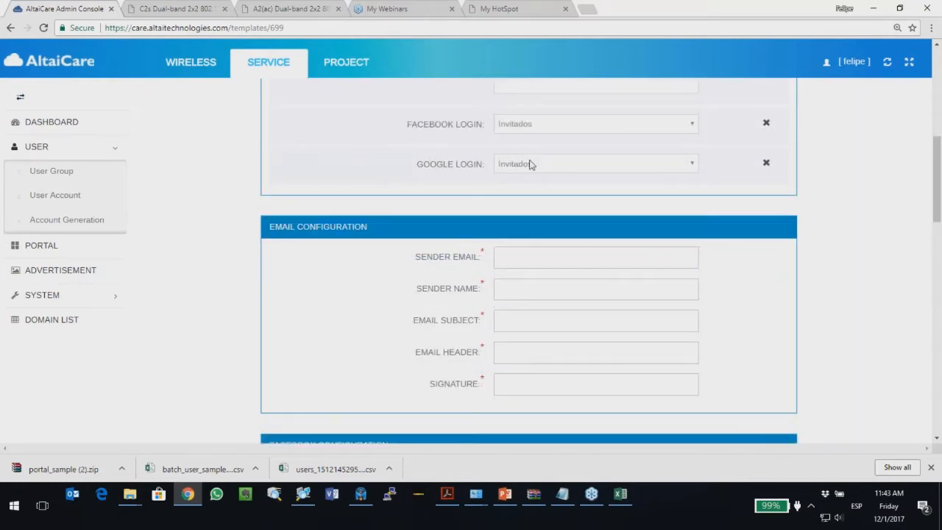
Step: Assign the Prepago group to Google Login
left_click(527, 163)
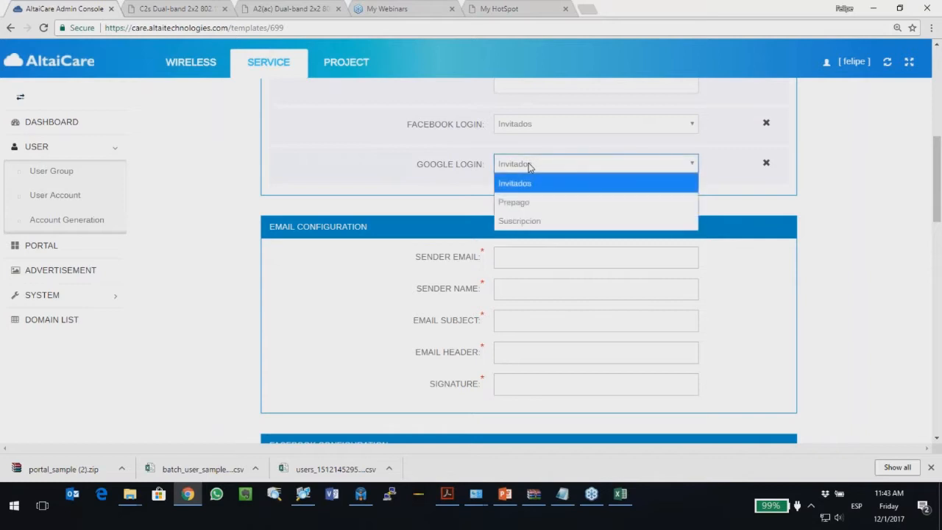
left_click(521, 202)
scroll(339, 167, "down", 1)
scroll(515, 198, "down", 1)
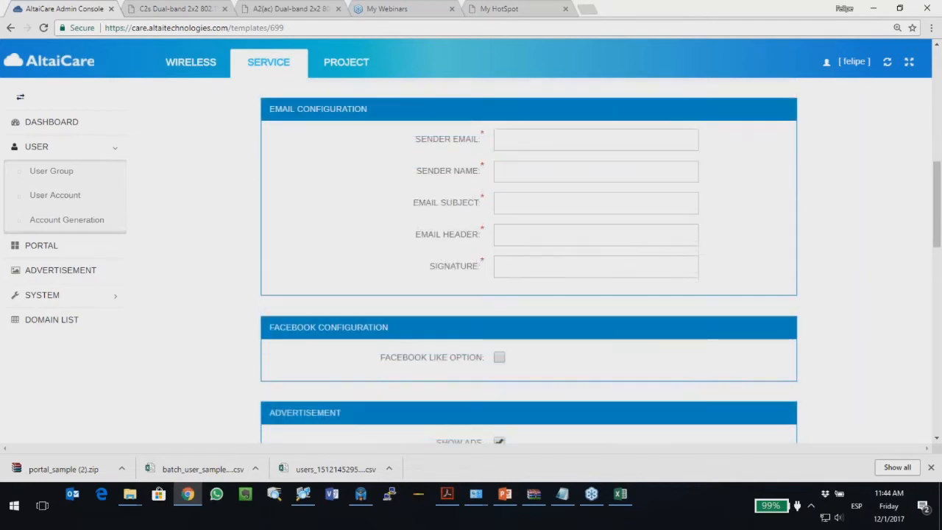
Step: Go through the sender email, subject, header and signature fields of the email settings
left_click(516, 139)
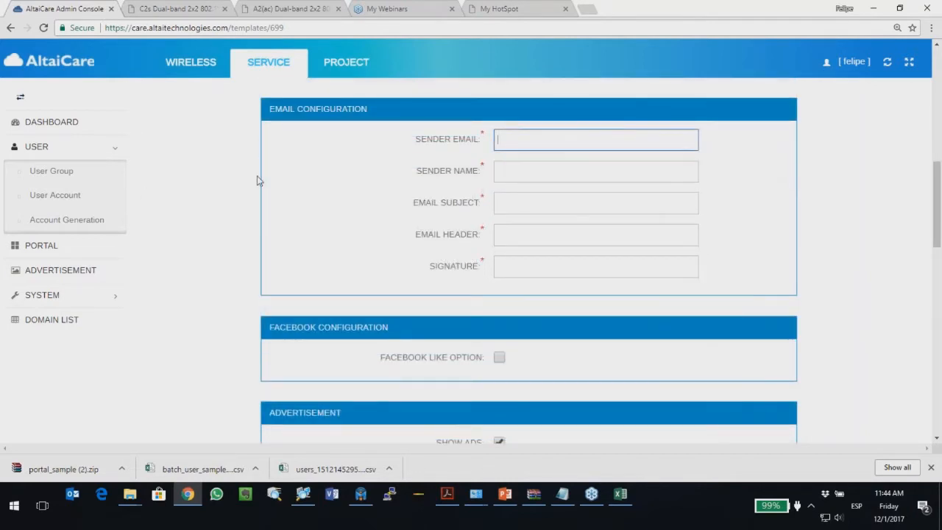
left_click(534, 202)
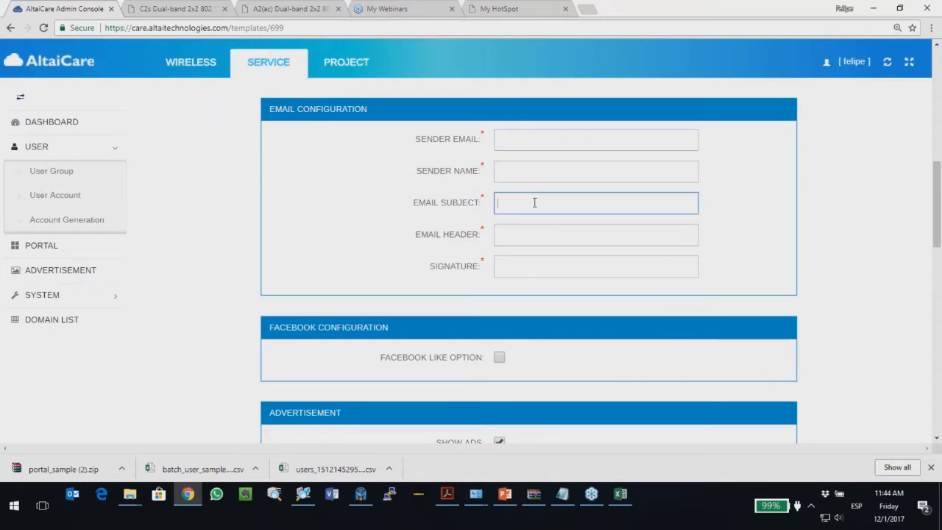
left_click(517, 232)
left_click(523, 265)
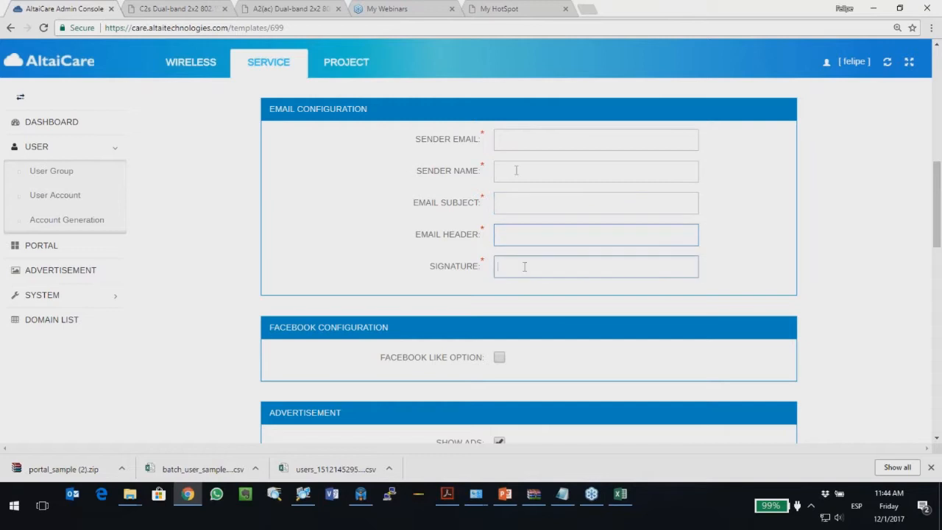
scroll(399, 192, "up", 4)
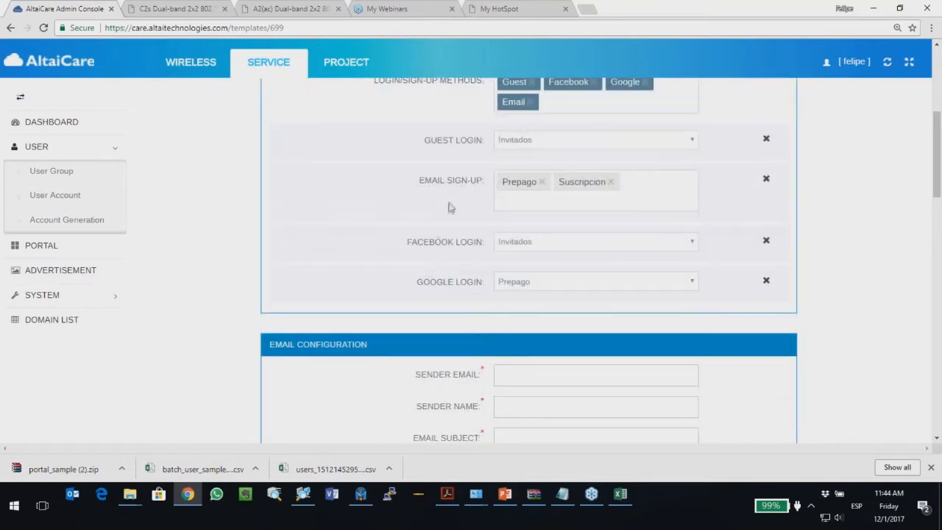
scroll(366, 282, "down", 4)
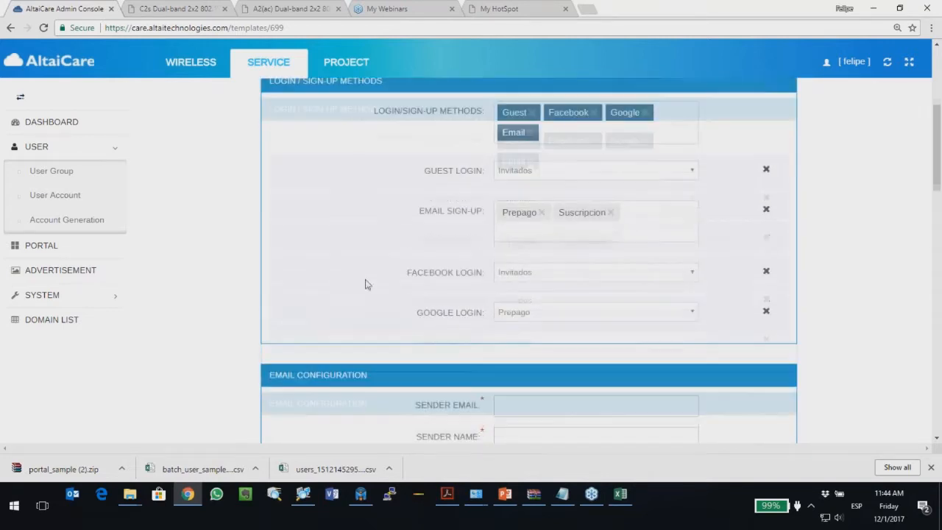
scroll(376, 284, "up", 4)
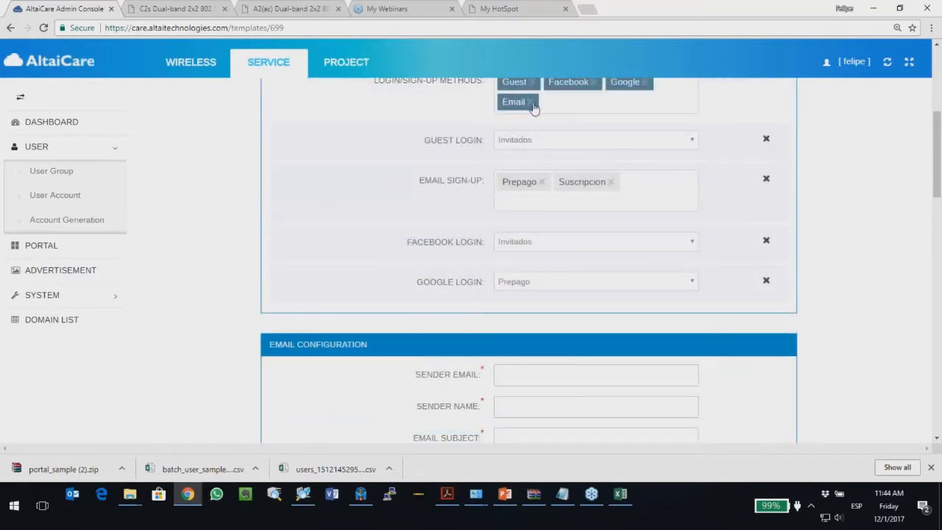
left_click(530, 103)
scroll(420, 248, "down", 3)
scroll(416, 251, "up", 4)
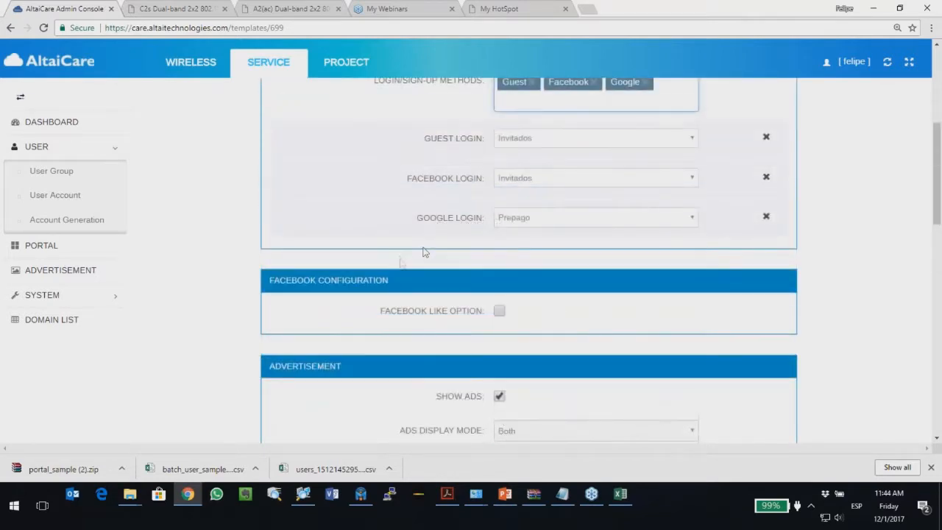
left_click(658, 144)
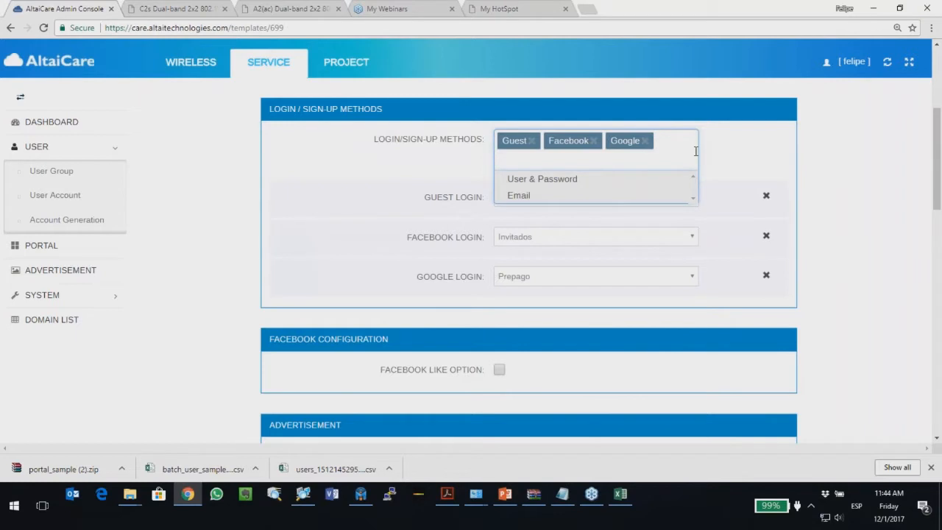
left_click(523, 197)
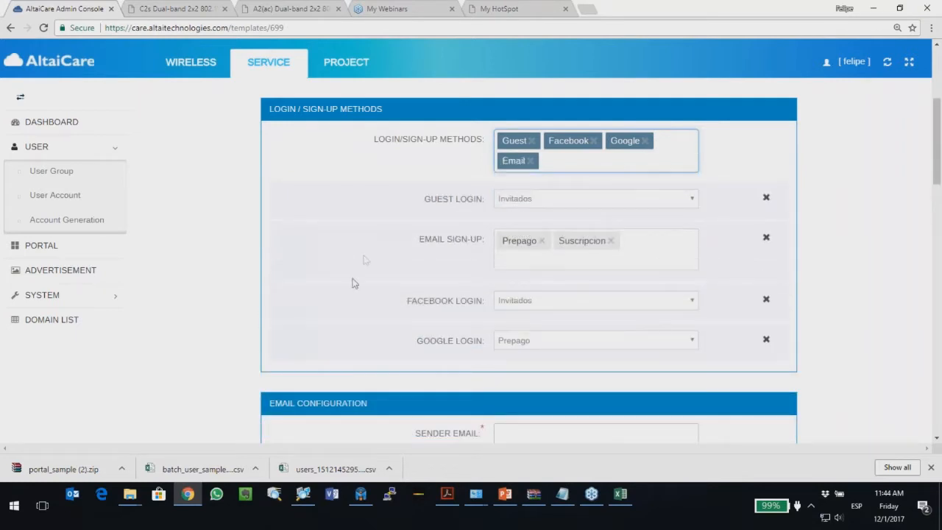
scroll(360, 284, "down", 3)
scroll(361, 284, "down", 2)
left_click(540, 137)
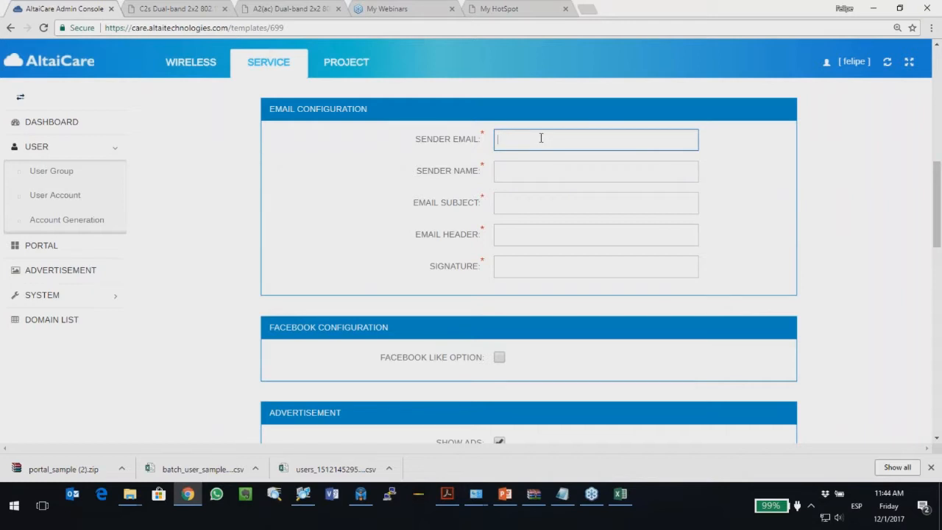
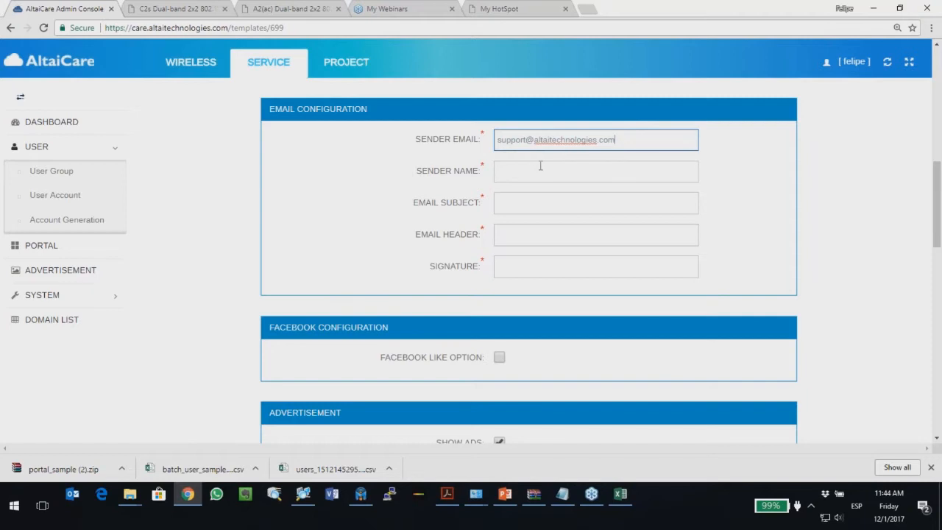
Step: Enter the support sender e-mail address and the AltaiCare sender name
double_click(576, 140)
left_click(540, 174)
type("o")
key("BackSpace")
type("Login")
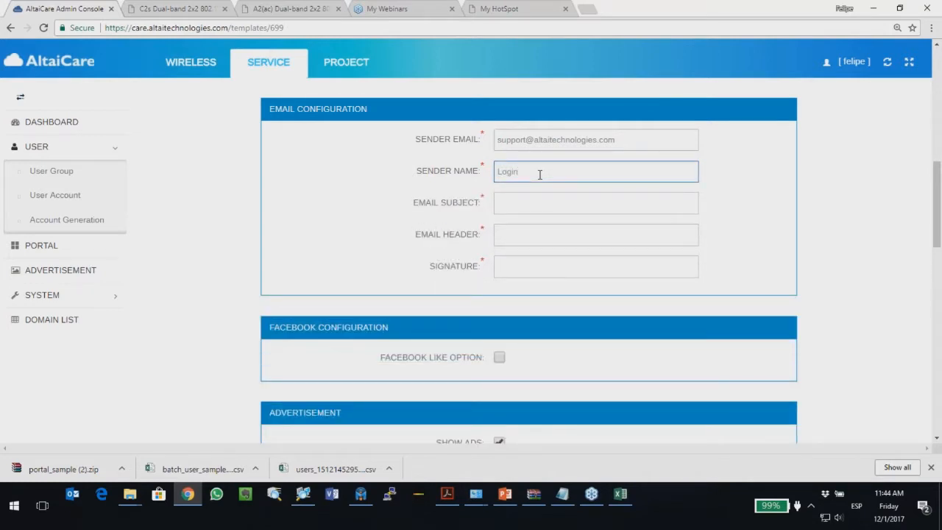
type(" Altai Ca")
key("BackSpace")
key("BackSpace")
key("BackSpace")
key("BackSpace")
key("BackSpace")
type("aiCare")
Step: Set the email subject and header to 'Codigo de acceso' and signature to 'Gracias'
key("Tab")
type("Codigo de acceso")
left_click(515, 237)
type("C")
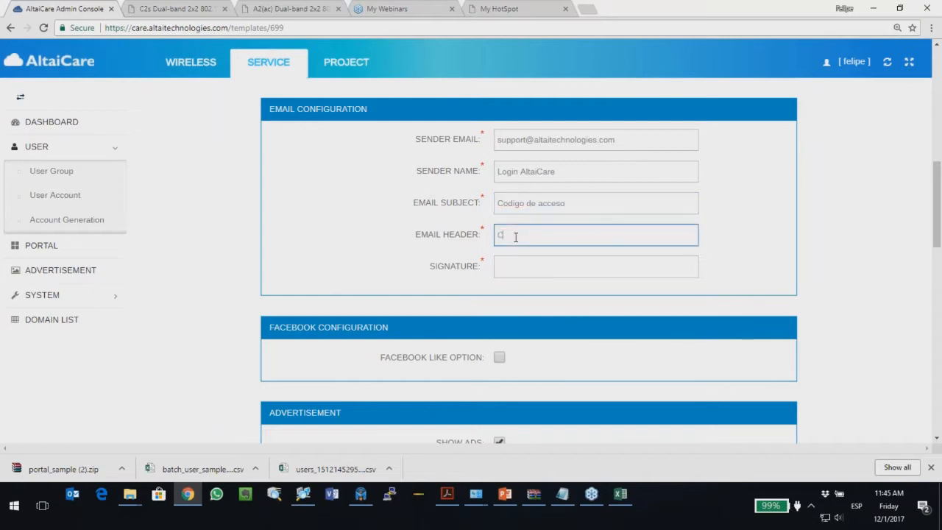
type("odigo de acceso")
key("Tab")
type("Gracias")
left_click(326, 265)
scroll(337, 254, "down", 1)
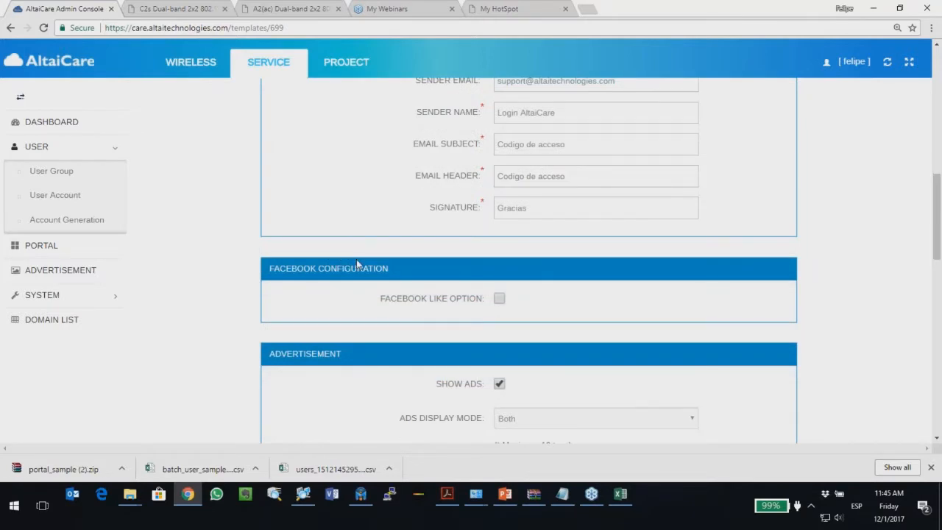
scroll(356, 259, "down", 1)
Step: Enable Facebook Like, leave the customer Facebook URL empty, then switch Facebook Like off again
left_click(426, 242)
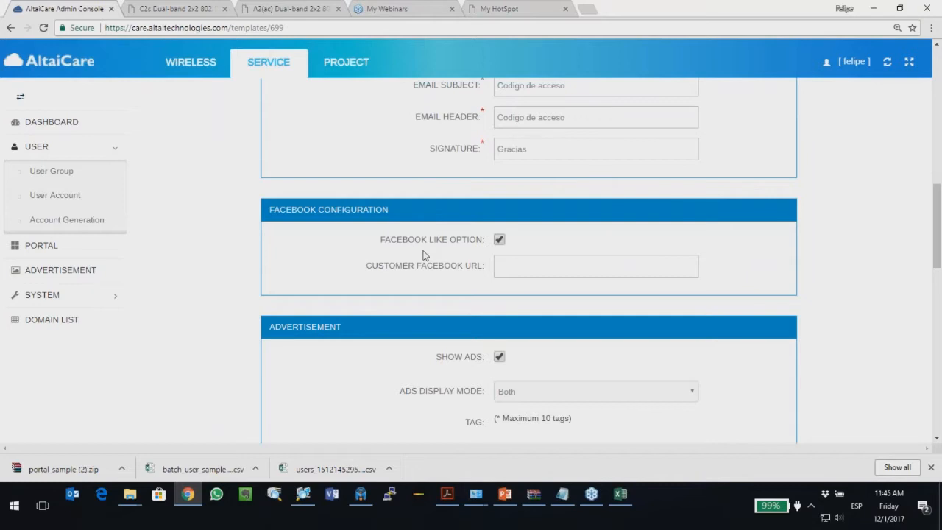
left_click(521, 269)
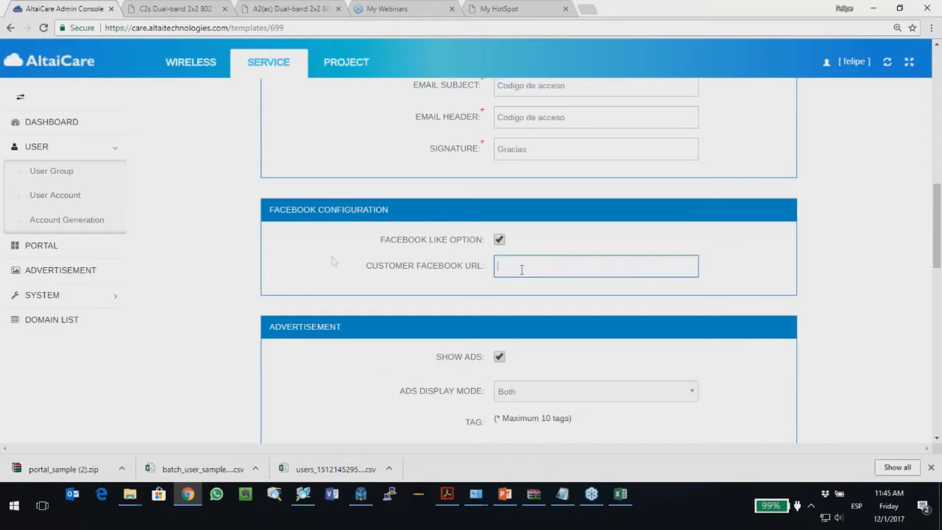
scroll(332, 260, "up", 1)
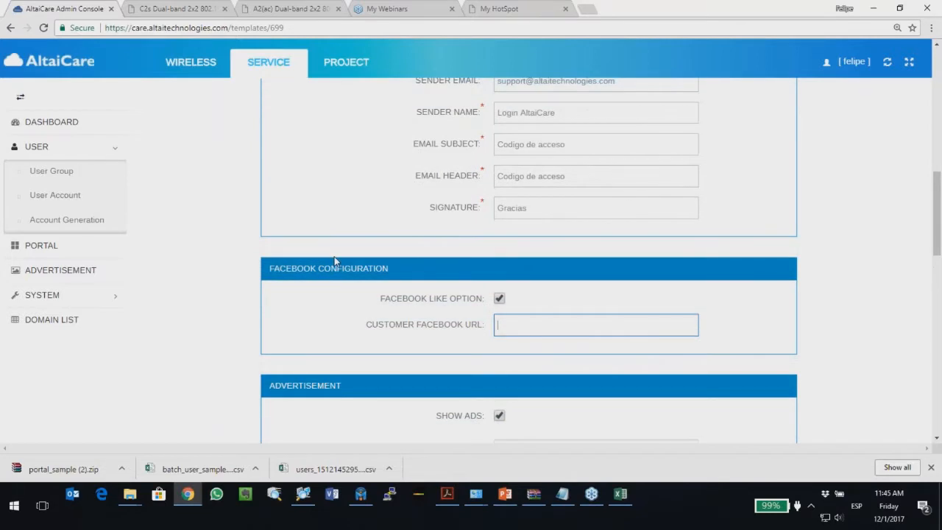
scroll(327, 261, "down", 1)
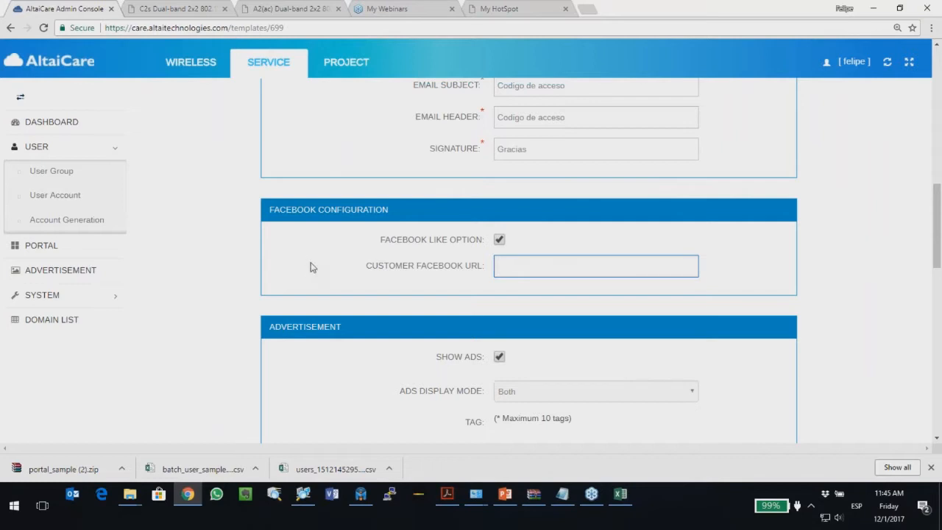
left_click(499, 239)
Step: Switch off Show Ads for the portal template
scroll(298, 257, "down", 2)
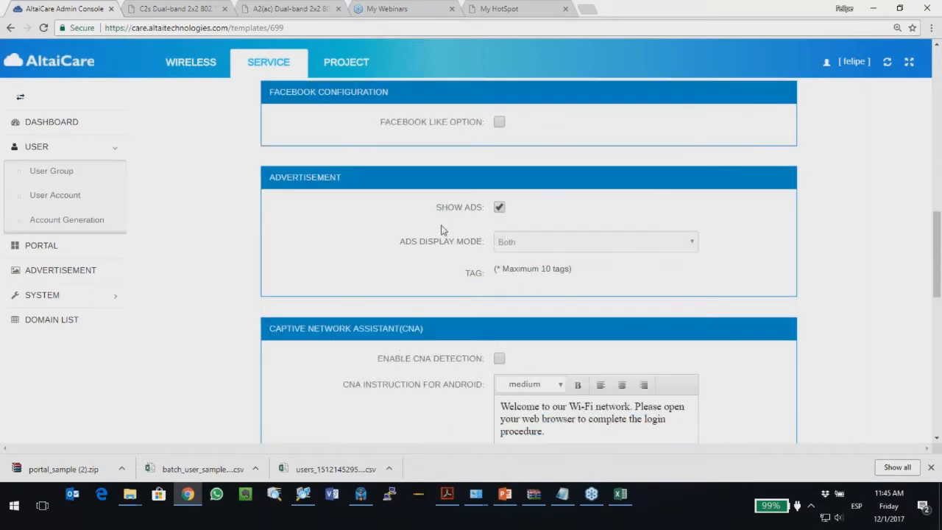
scroll(482, 218, "down", 1)
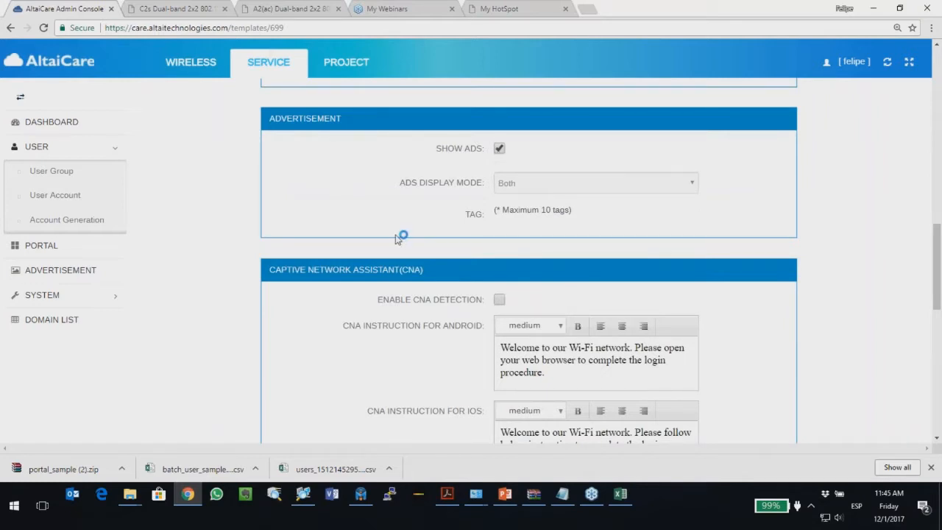
left_click(498, 149)
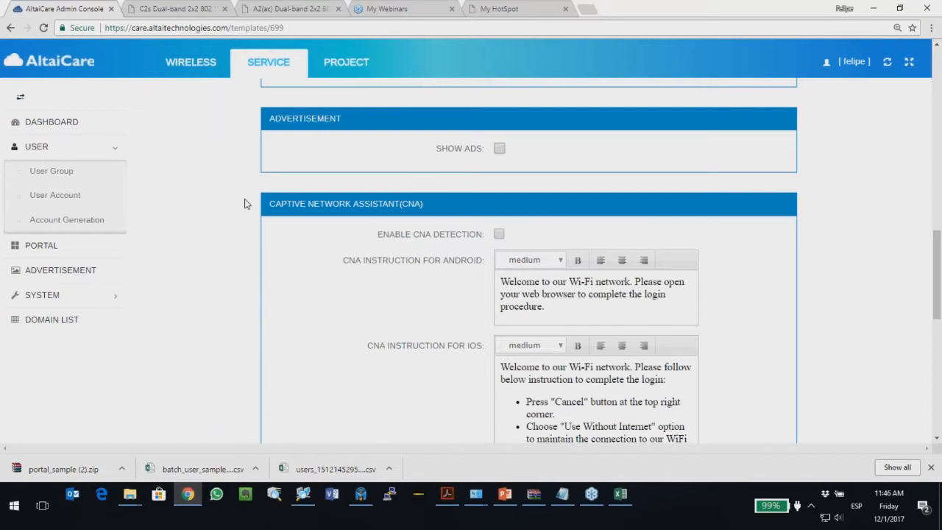
scroll(248, 203, "down", 2)
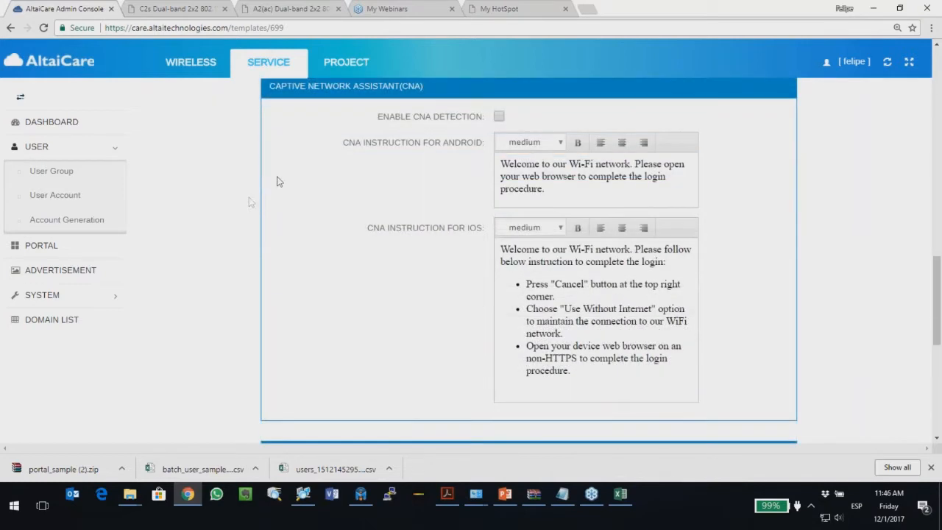
scroll(410, 174, "down", 1)
Step: Open the login page's Logo Setting from the Configuration Sketch Map
scroll(410, 174, "up", 1)
scroll(318, 239, "down", 3)
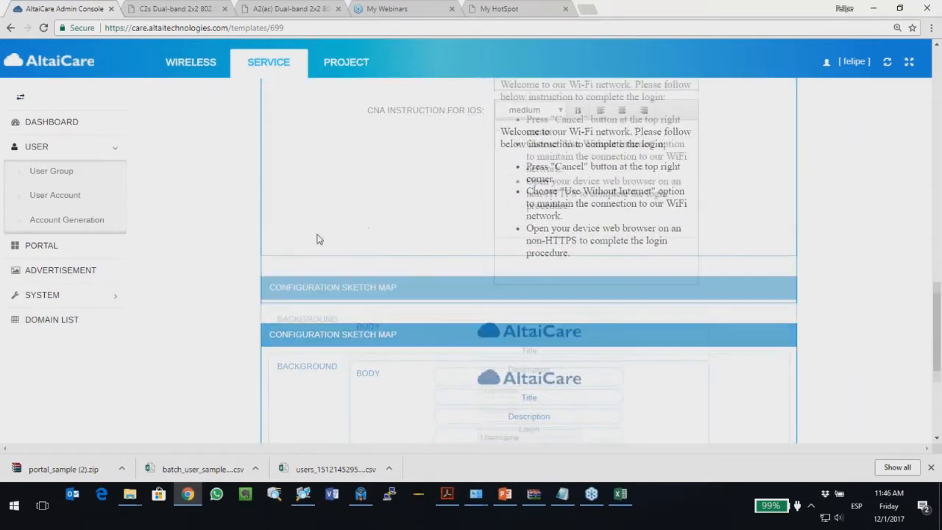
scroll(318, 239, "down", 2)
scroll(328, 188, "down", 1)
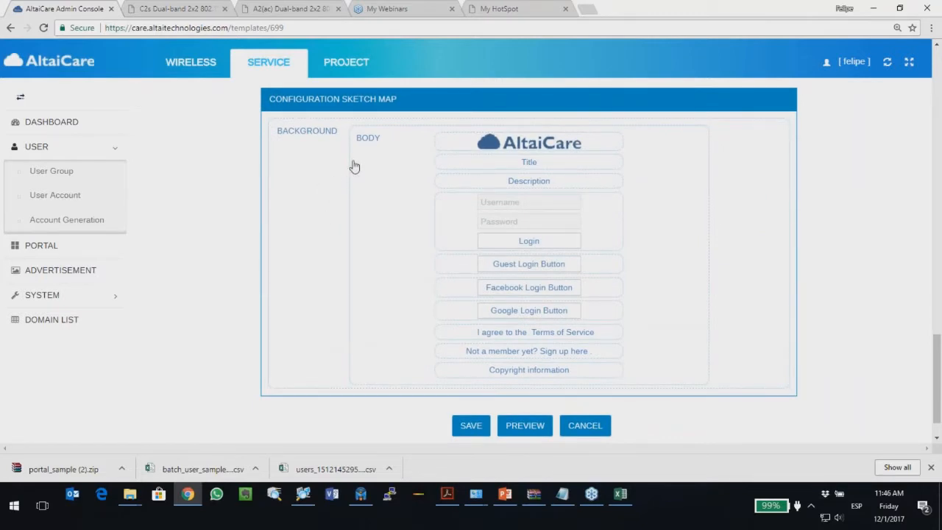
scroll(392, 194, "down", 1)
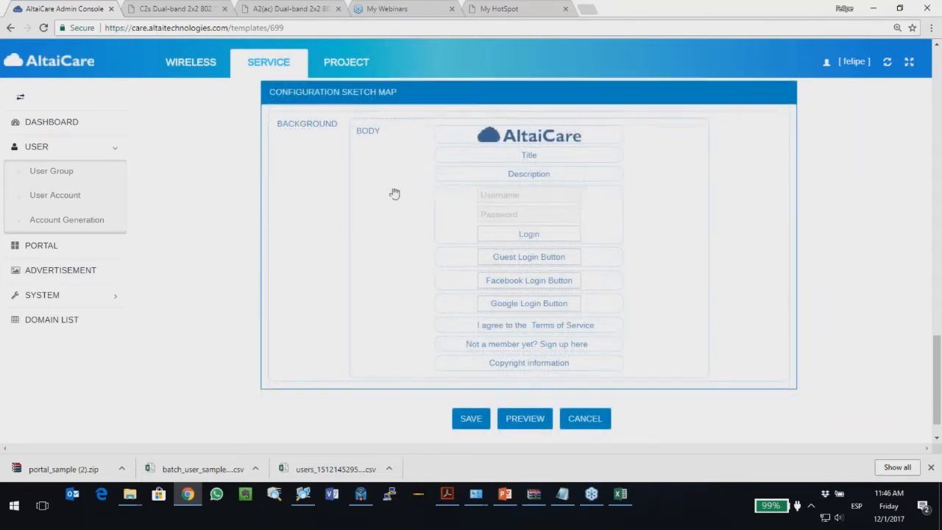
scroll(392, 195, "up", 1)
scroll(431, 157, "down", 2)
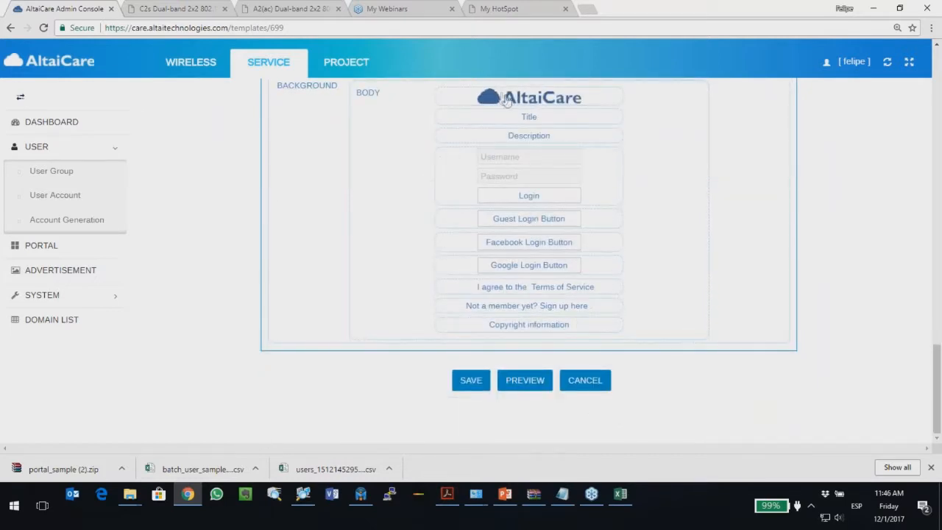
left_click(495, 102)
Step: Replace the COMPANY NAME HERE title with Altai Technologies Ltd
scroll(390, 243, "down", 2)
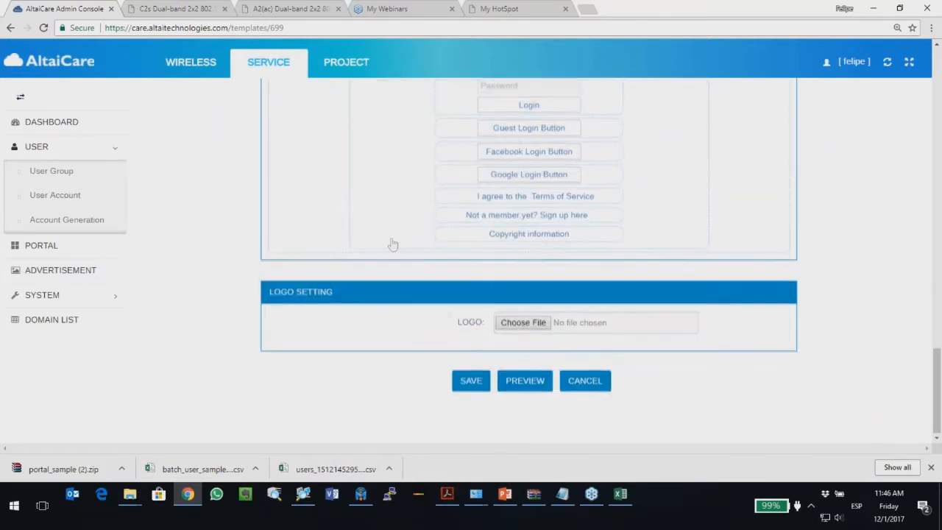
scroll(392, 264, "up", 3)
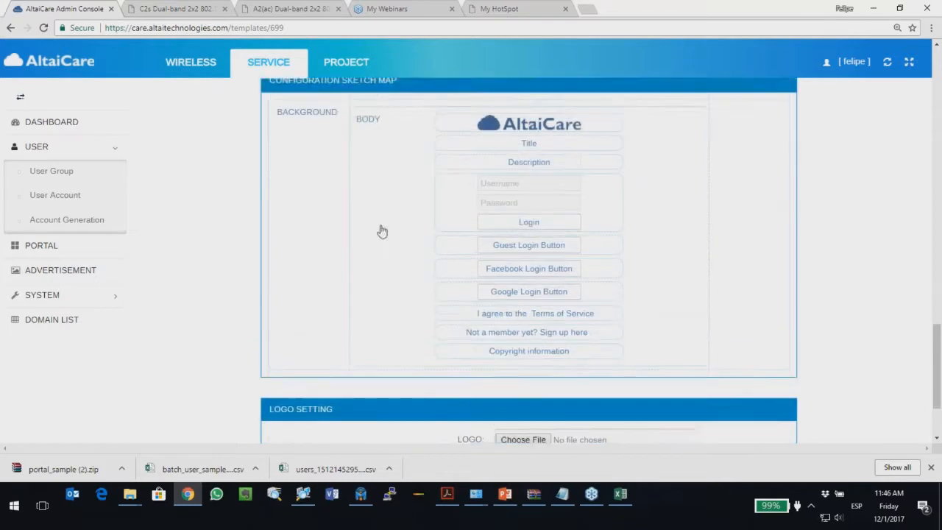
left_click(545, 209)
scroll(444, 221, "down", 4)
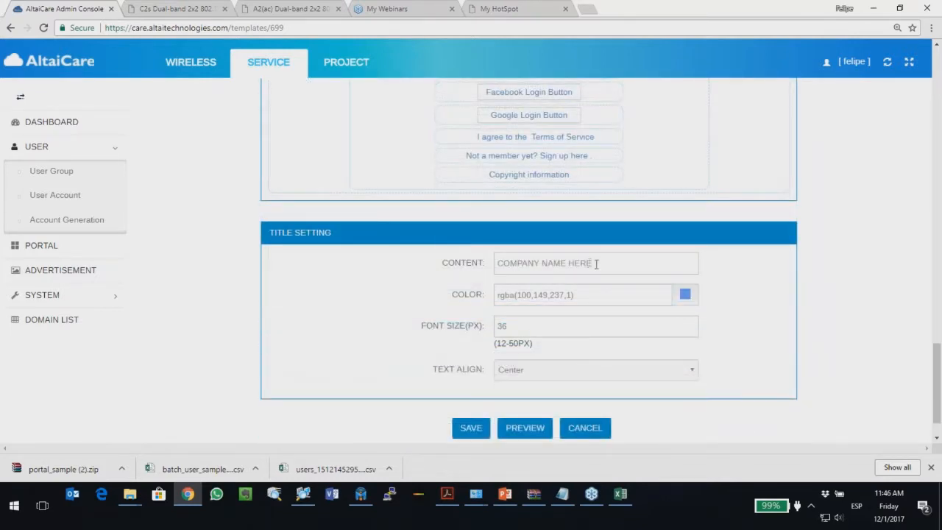
left_click_drag(596, 263, 458, 261)
type("Altai Technologies Ltd")
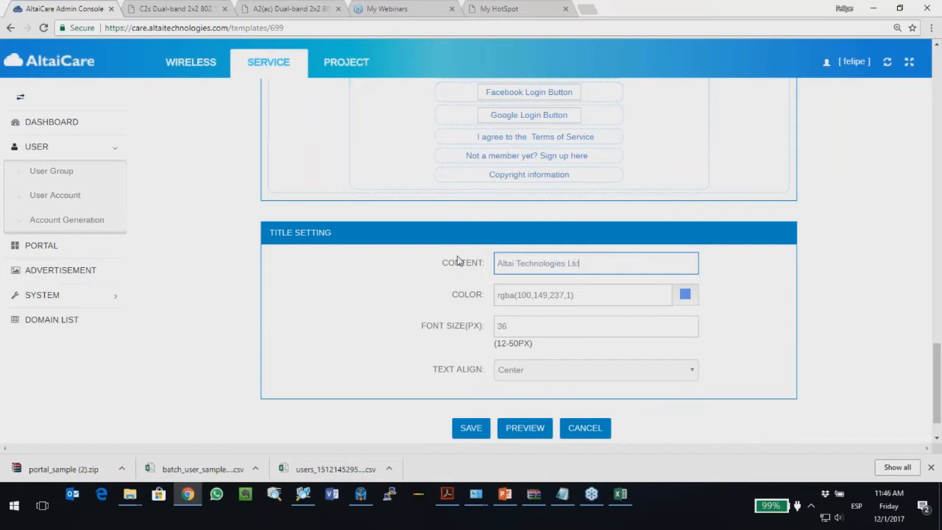
scroll(444, 258, "up", 3)
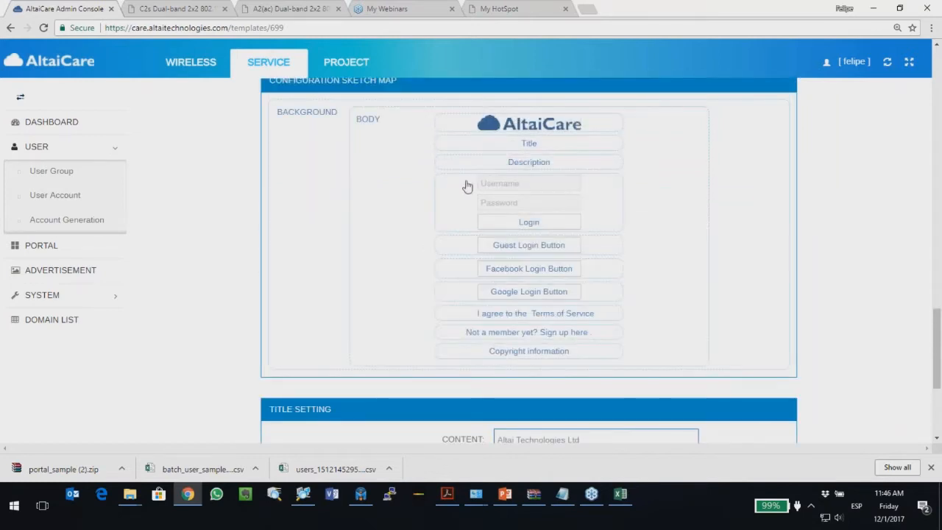
Step: Replace the description paragraph with the welcome text 'Bienvenido'
left_click(529, 164)
scroll(424, 292, "down", 3)
left_click_drag(552, 303, 497, 247)
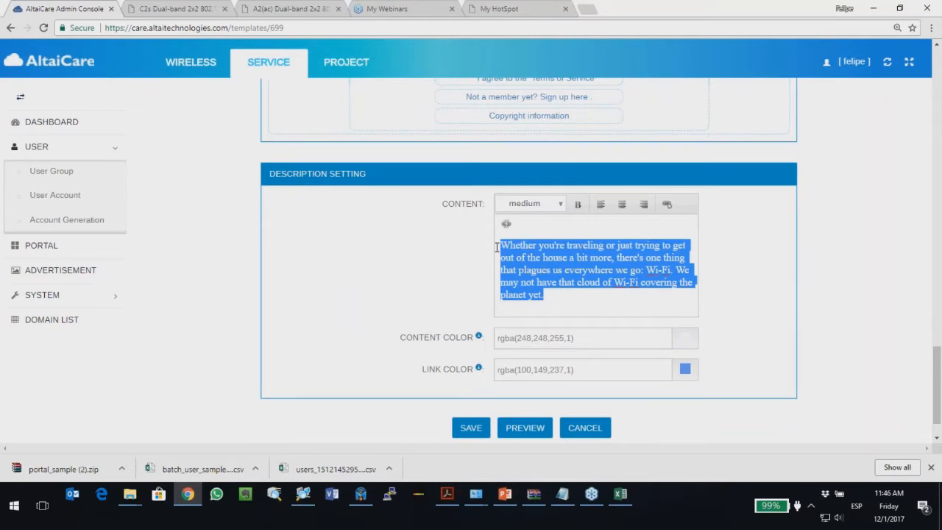
type("B")
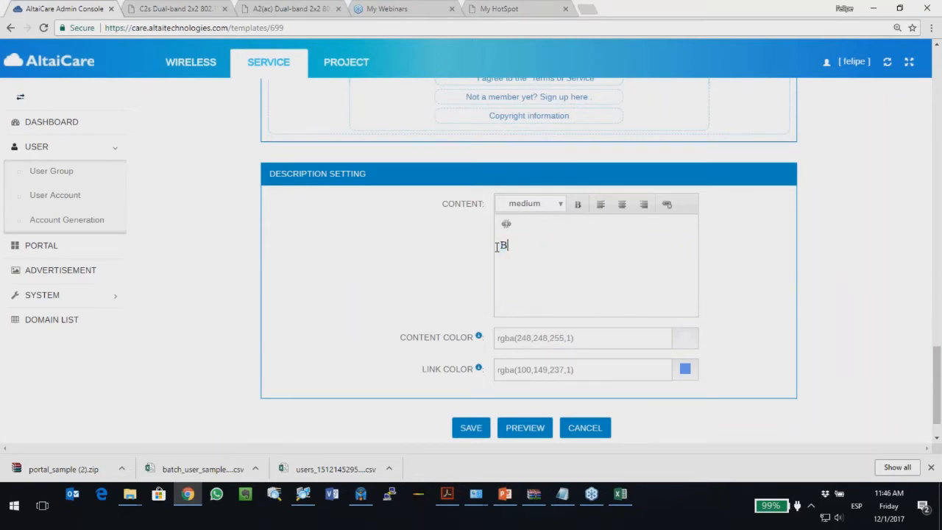
type("ienveninido")
scroll(380, 276, "up", 3)
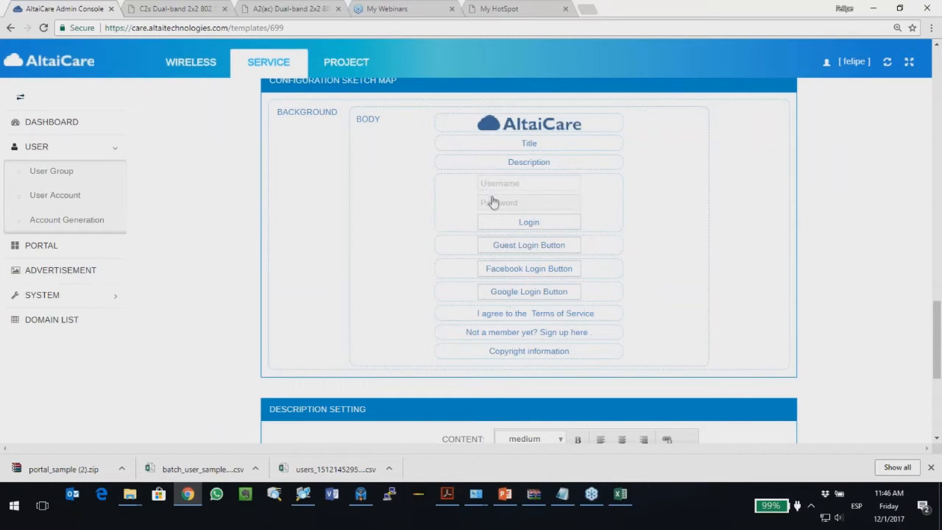
Step: Remove Guest from the portal's login/sign-up methods
scroll(361, 252, "up", 10)
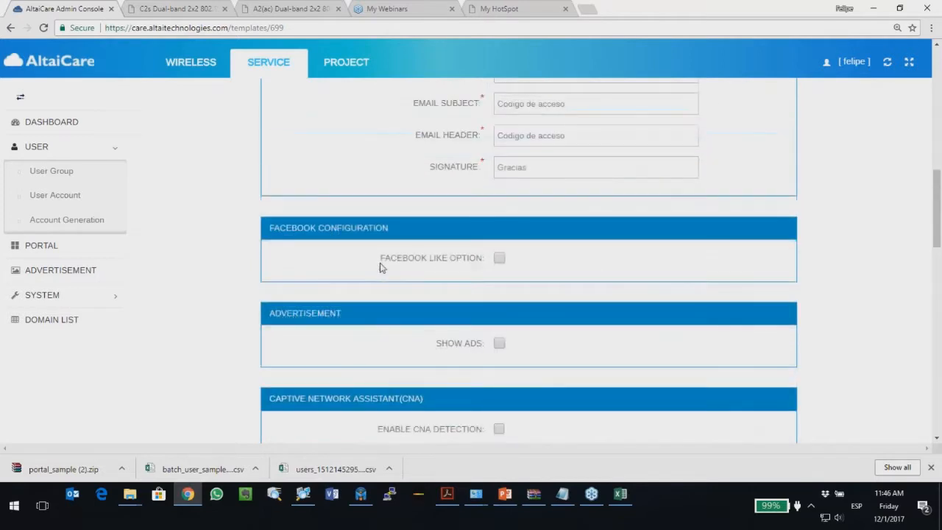
scroll(382, 271, "up", 5)
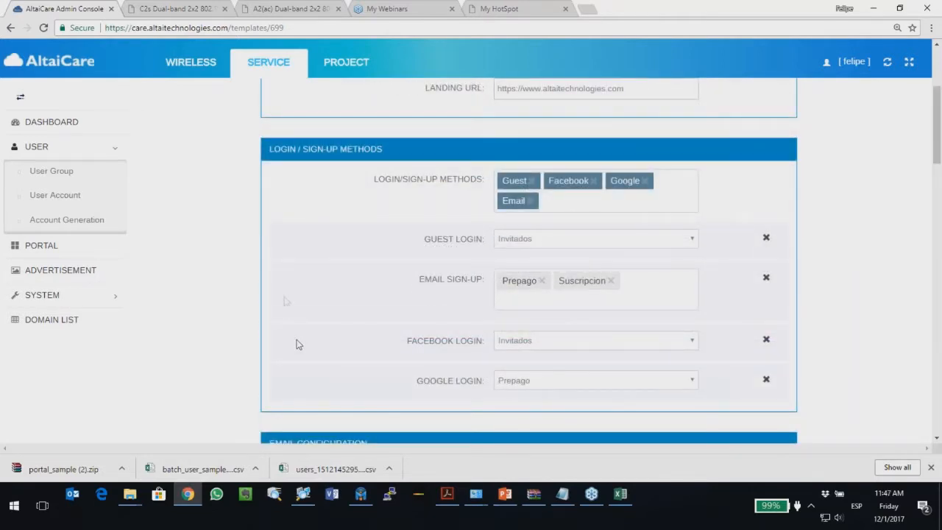
scroll(277, 317, "down", 1)
scroll(277, 319, "up", 1)
left_click(532, 181)
Step: Save template 699's settings, getting the 'Settings saved successfully' confirmation
scroll(269, 301, "down", 10)
scroll(328, 314, "down", 5)
scroll(328, 314, "up", 2)
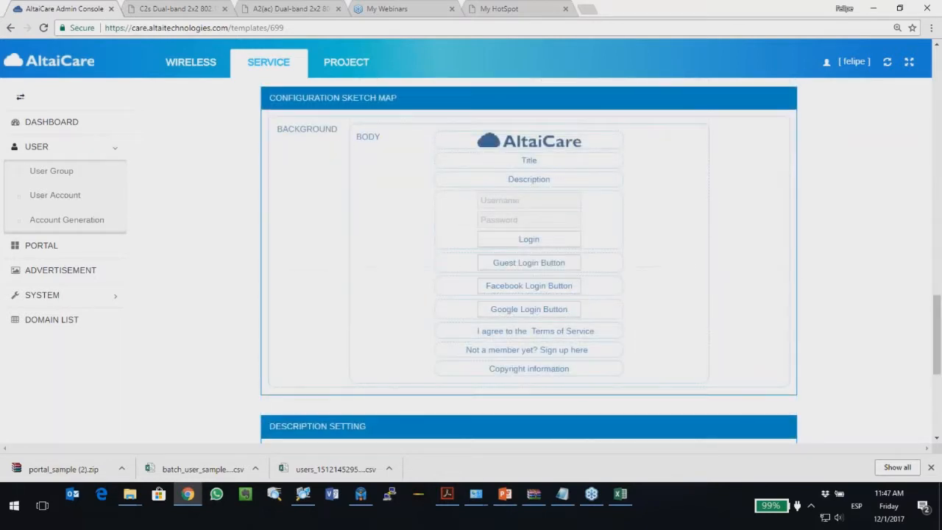
scroll(311, 331, "down", 2)
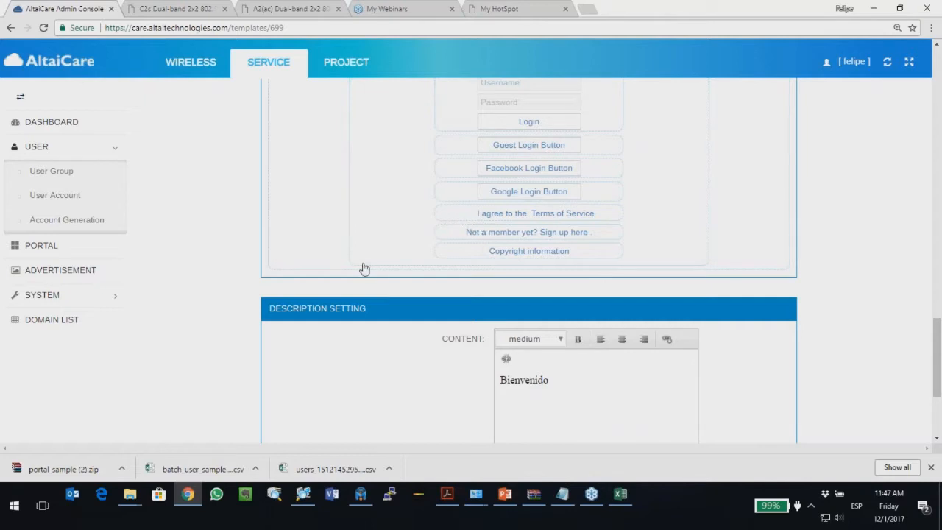
scroll(365, 269, "down", 3)
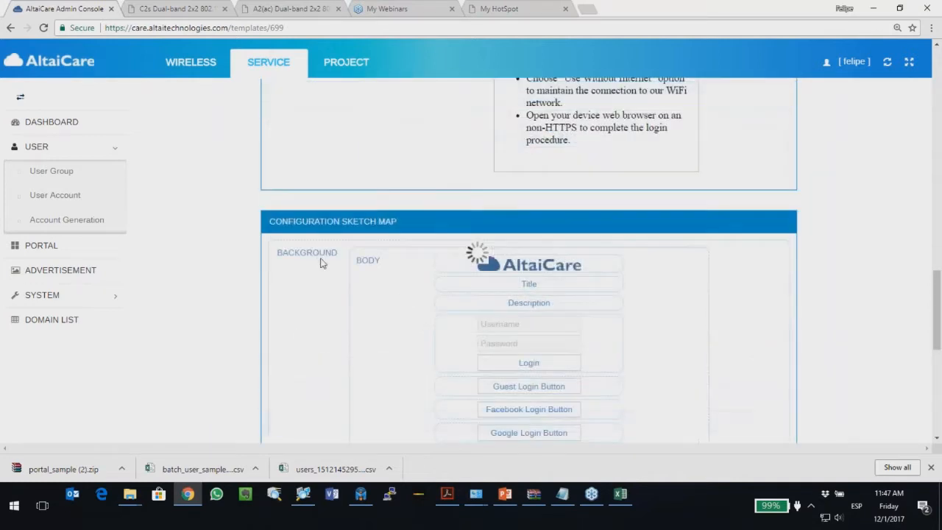
scroll(320, 263, "down", 2)
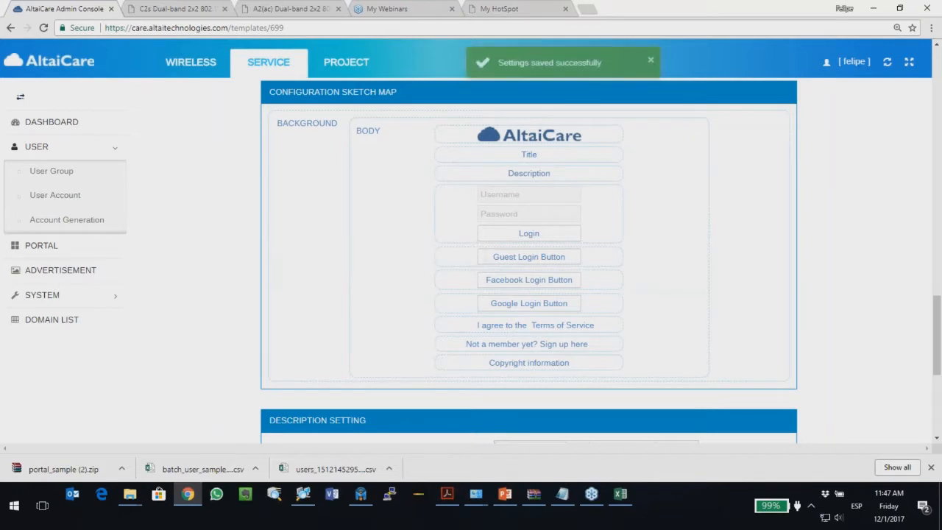
scroll(445, 317, "down", 4)
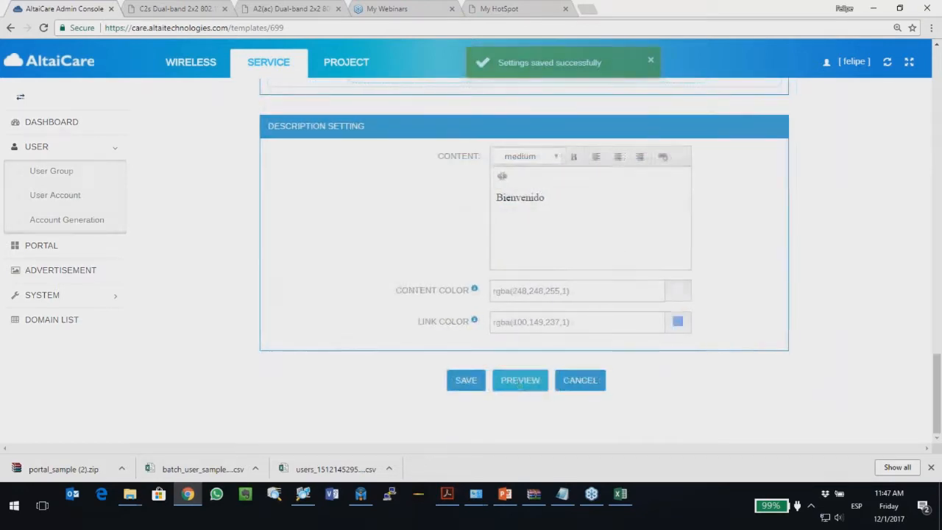
left_click(519, 386)
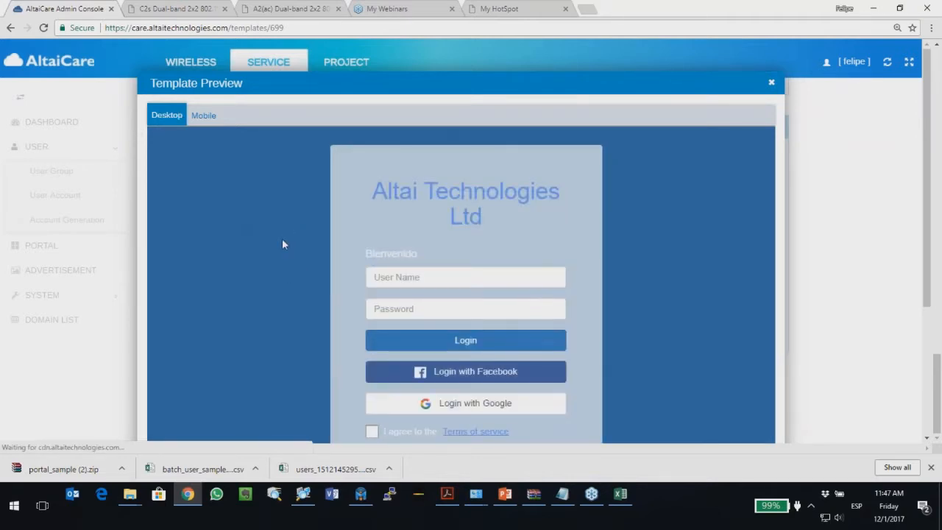
Step: Check the Bienvenido login page with Facebook and Google login in Mobile and Desktop preview, then close it
left_click(203, 116)
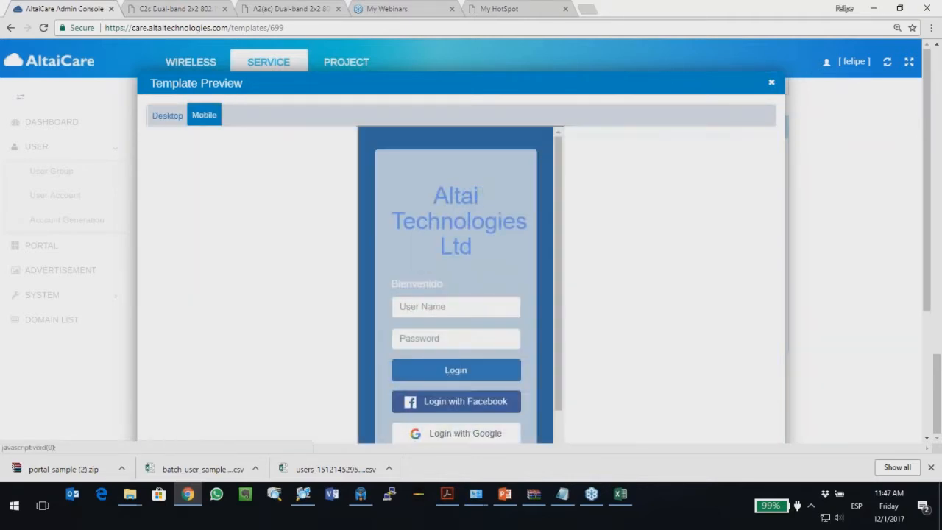
left_click(166, 118)
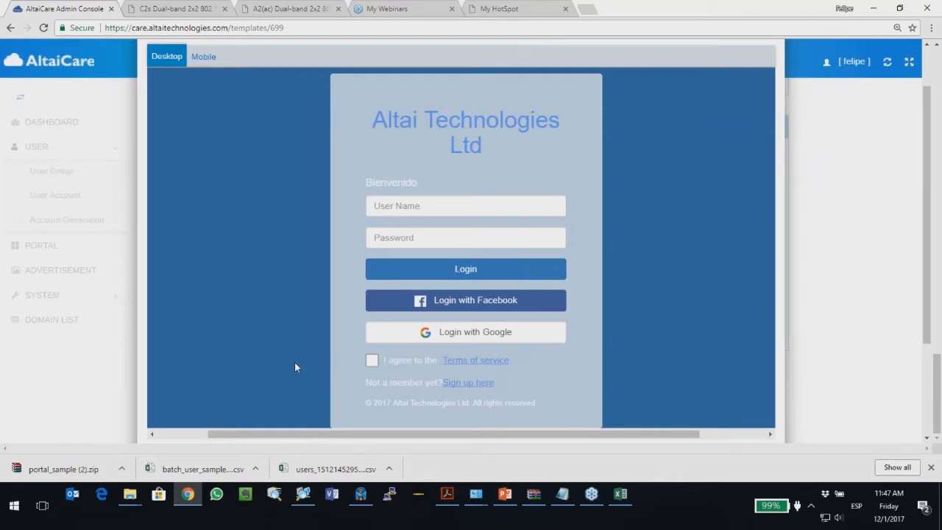
left_click_drag(498, 381, 359, 383)
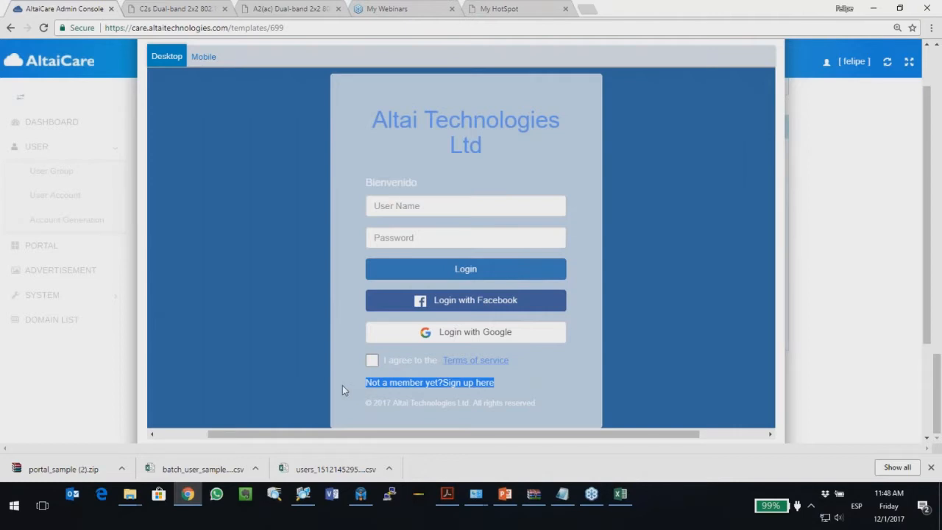
scroll(342, 385, "down", 5)
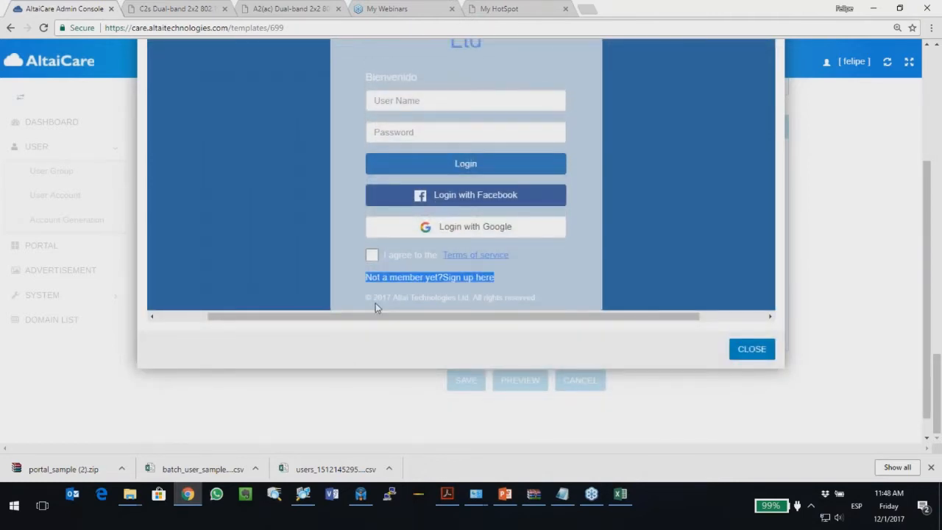
scroll(295, 173, "up", 5)
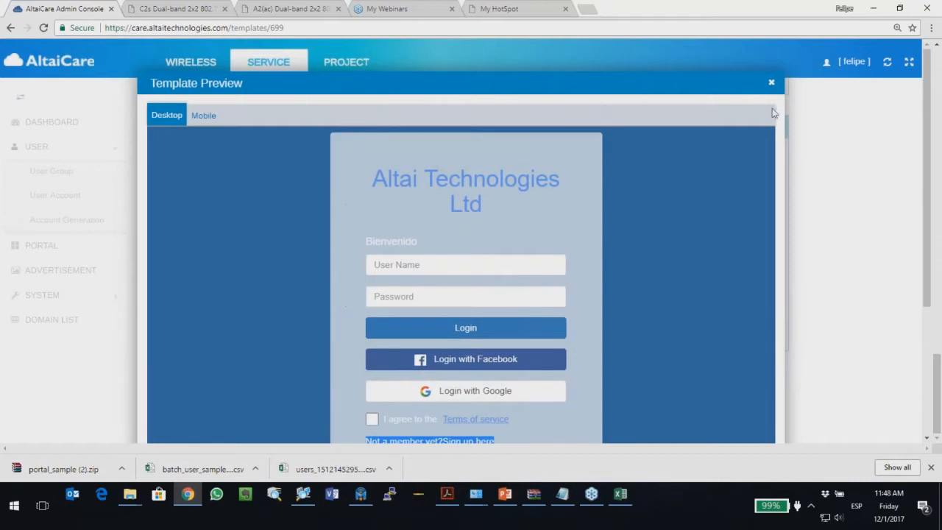
left_click(770, 82)
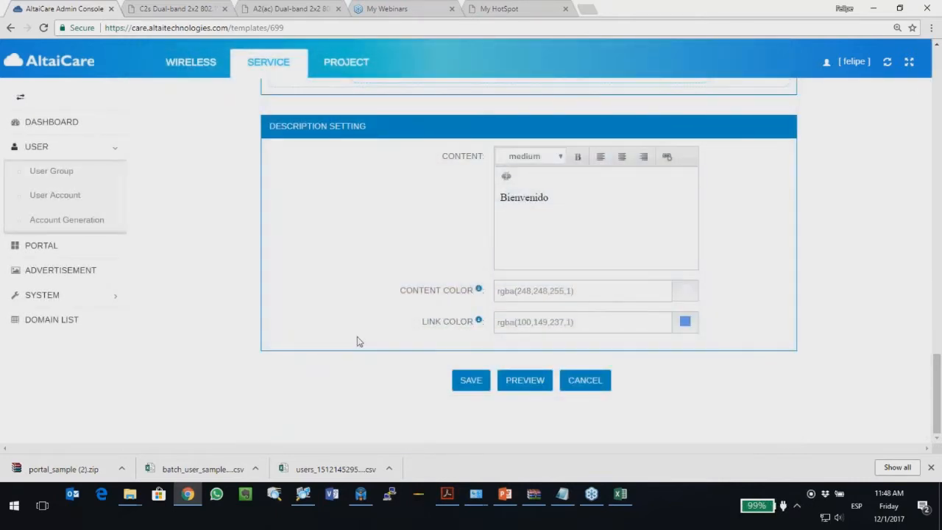
Step: Save the Redes_Sociales template, confirm its update in the Portal List, and go to Wireless
left_click(471, 381)
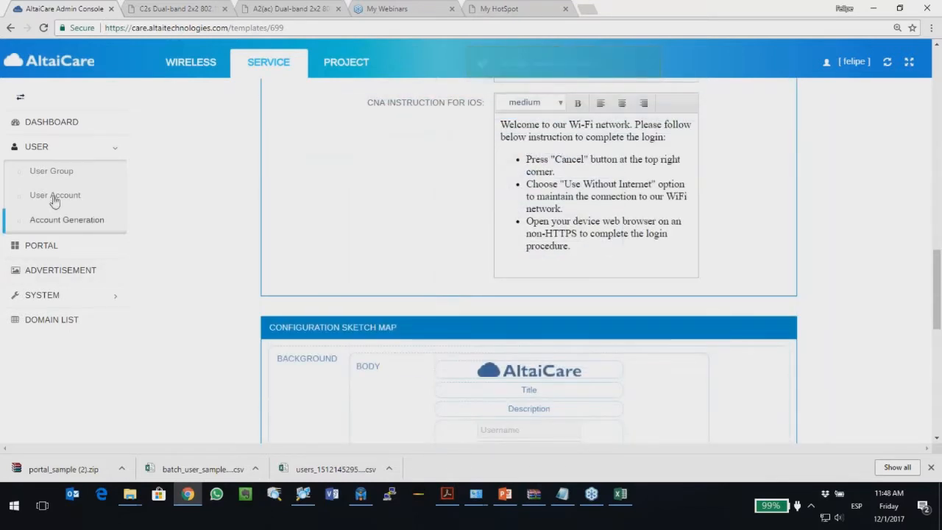
left_click(53, 249)
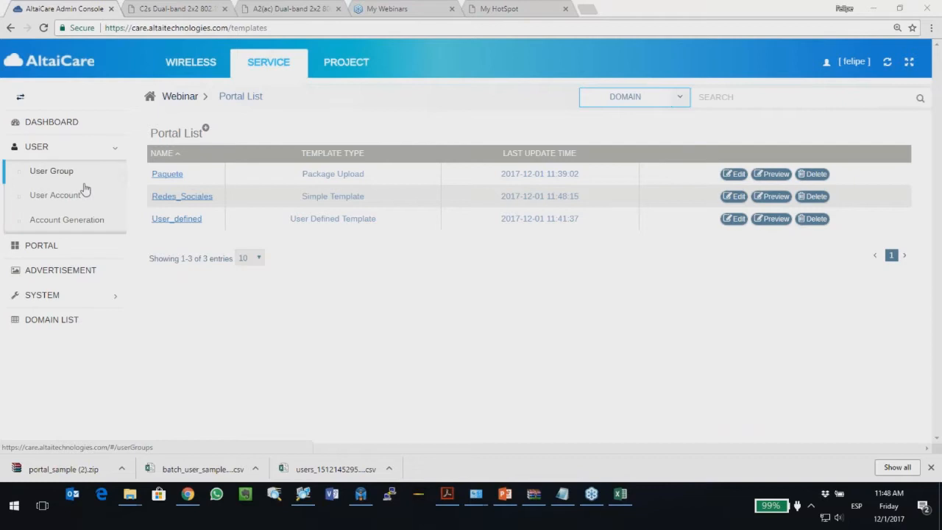
left_click(190, 61)
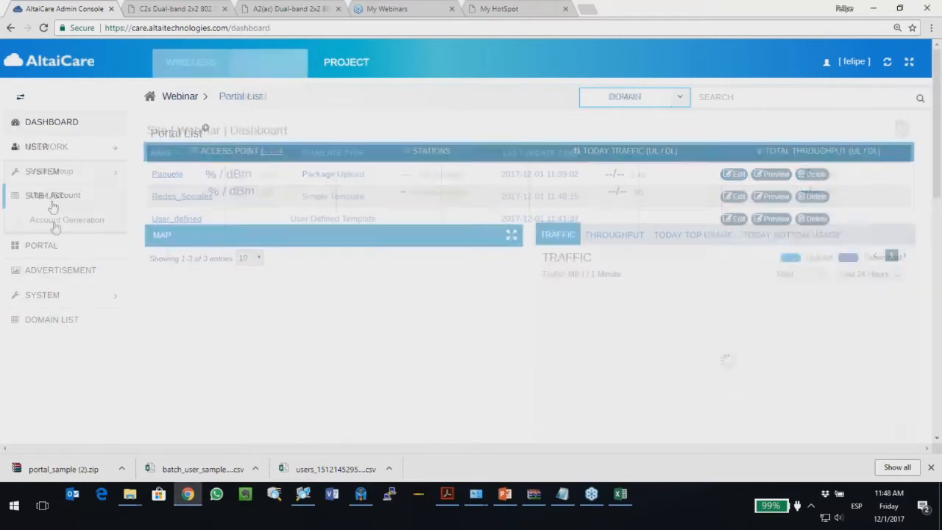
Step: Delete both Webinar AltaiCare wireless LANs, then open Altai Super WiFi's settings
left_click(56, 151)
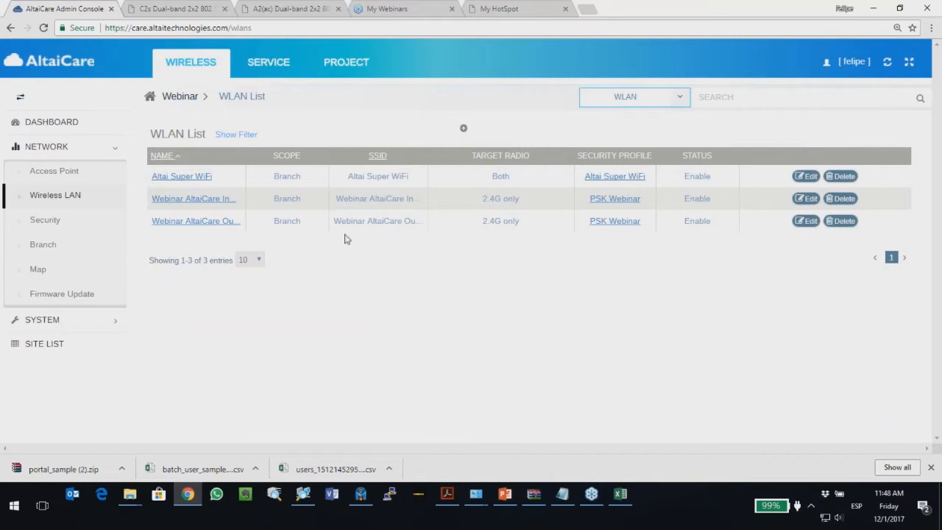
left_click(850, 226)
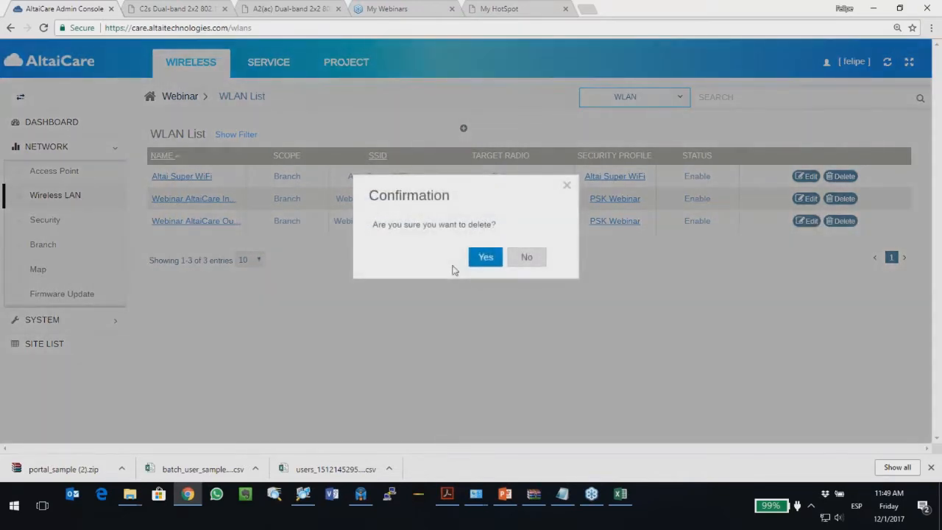
left_click(482, 259)
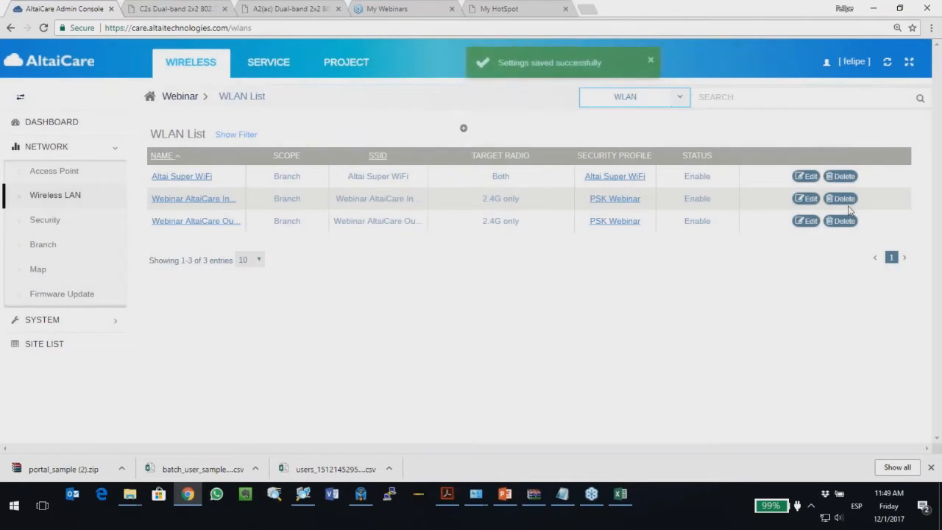
left_click(842, 198)
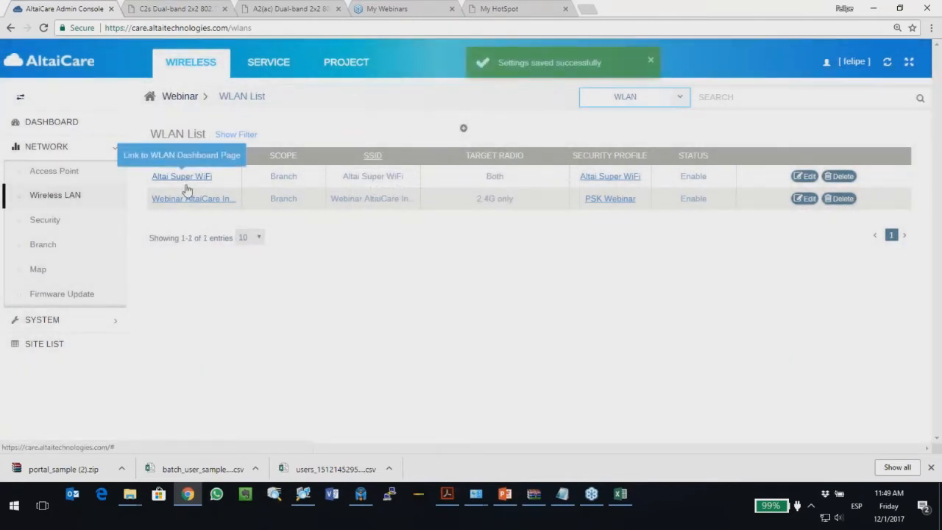
left_click(798, 178)
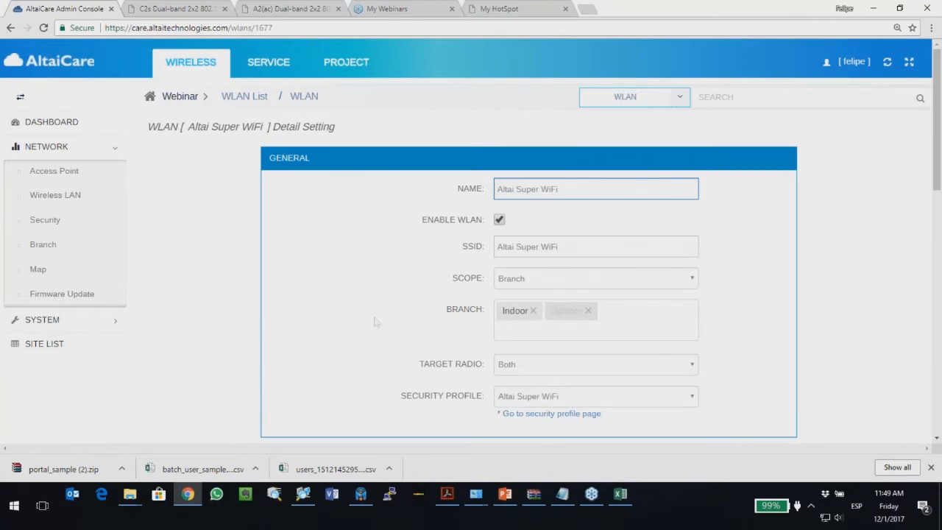
scroll(364, 325, "down", 1)
Step: Leave Altai Super WiFi's target radio on Both and review its detail fields
left_click(524, 310)
left_click(524, 309)
scroll(315, 310, "down", 2)
scroll(315, 310, "down", 3)
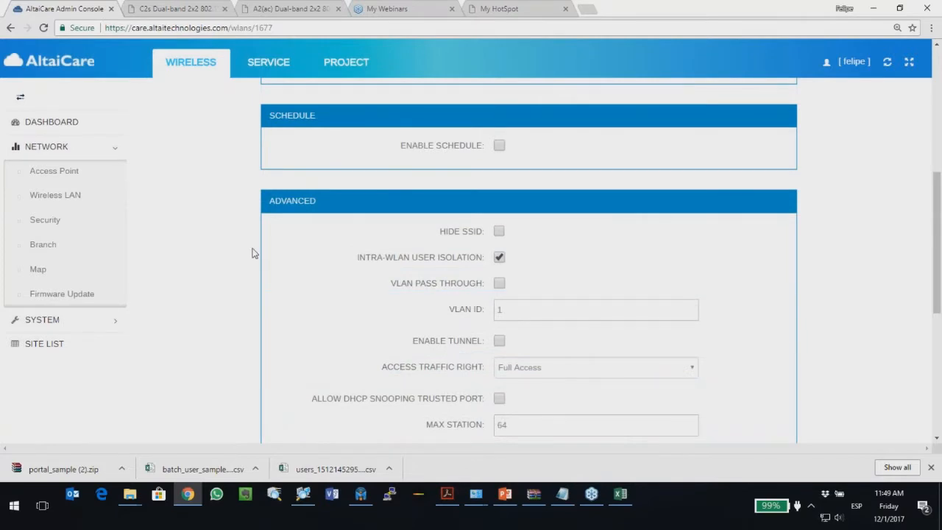
scroll(265, 257, "down", 5)
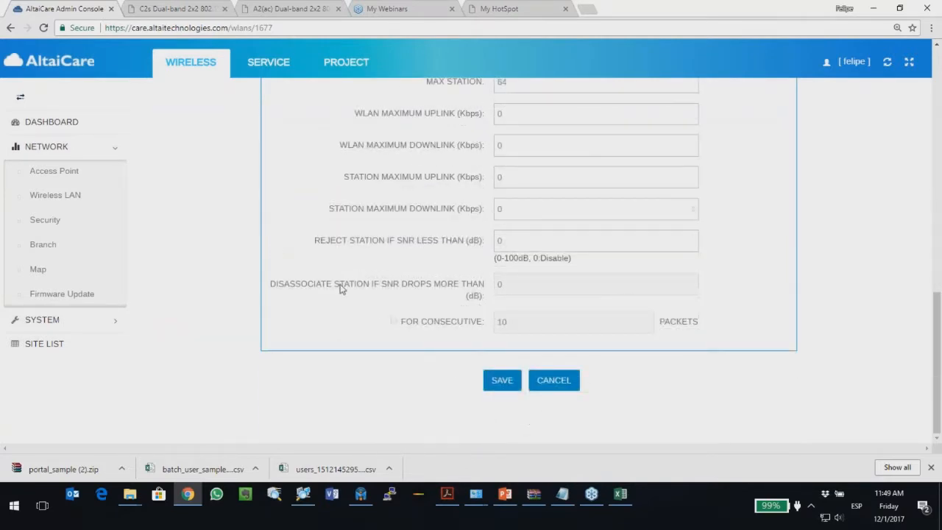
scroll(368, 302, "up", 4)
scroll(316, 224, "down", 4)
scroll(284, 196, "up", 4)
scroll(370, 353, "down", 4)
scroll(447, 295, "up", 4)
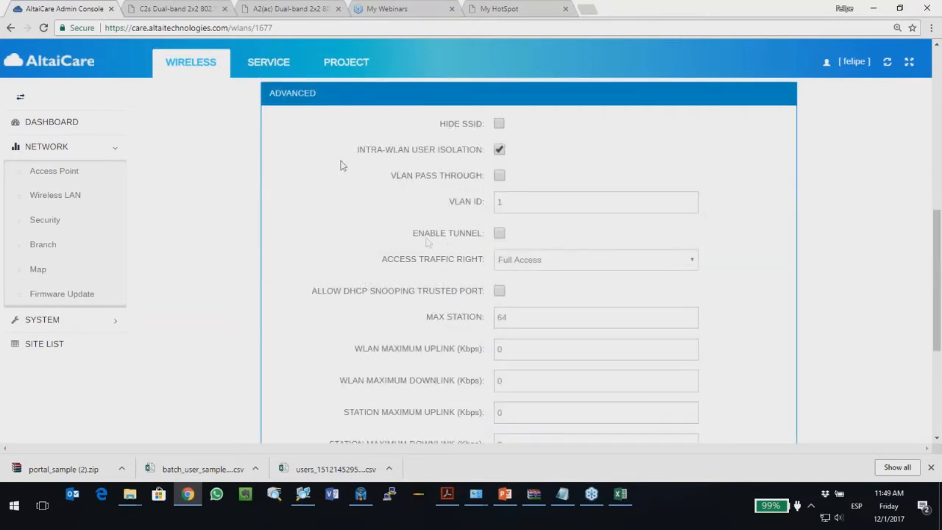
scroll(353, 301, "down", 4)
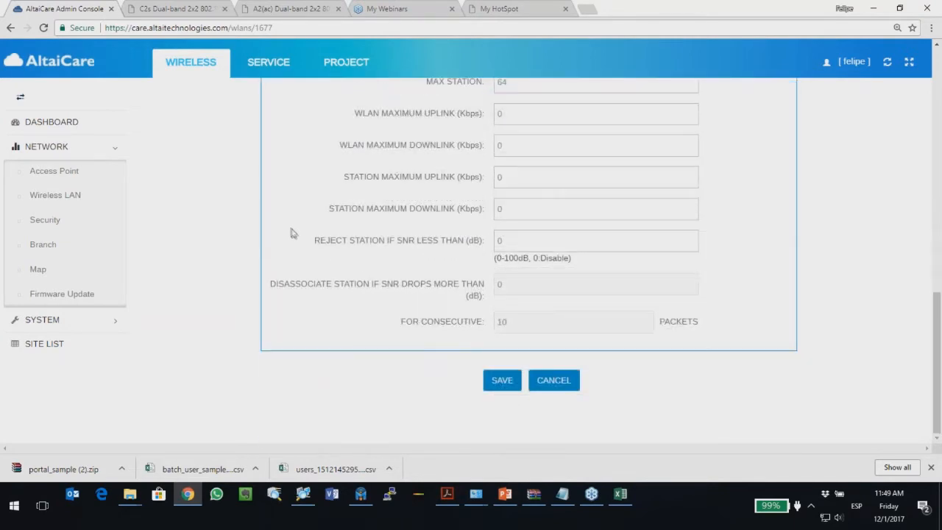
scroll(435, 357, "up", 3)
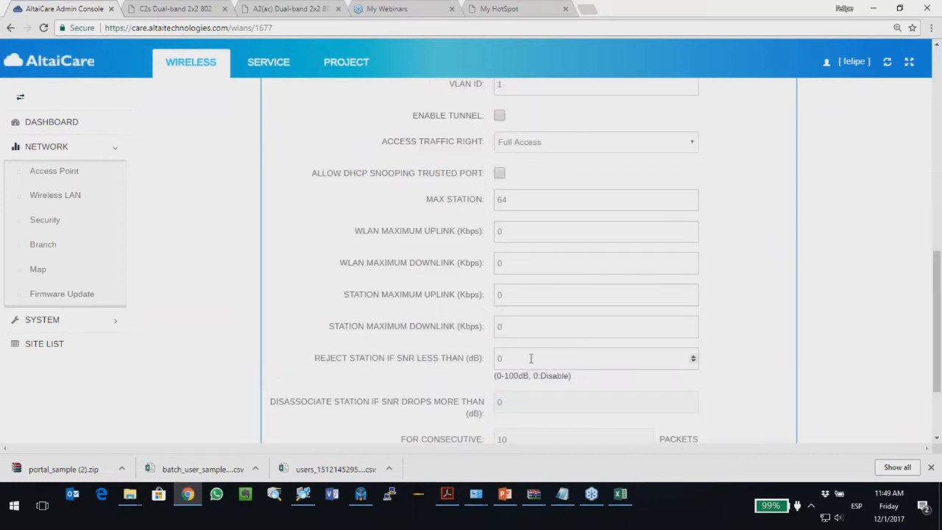
scroll(309, 324, "down", 3)
Step: Save the Altai Super WiFi settings and return to the WLAN list
left_click(502, 380)
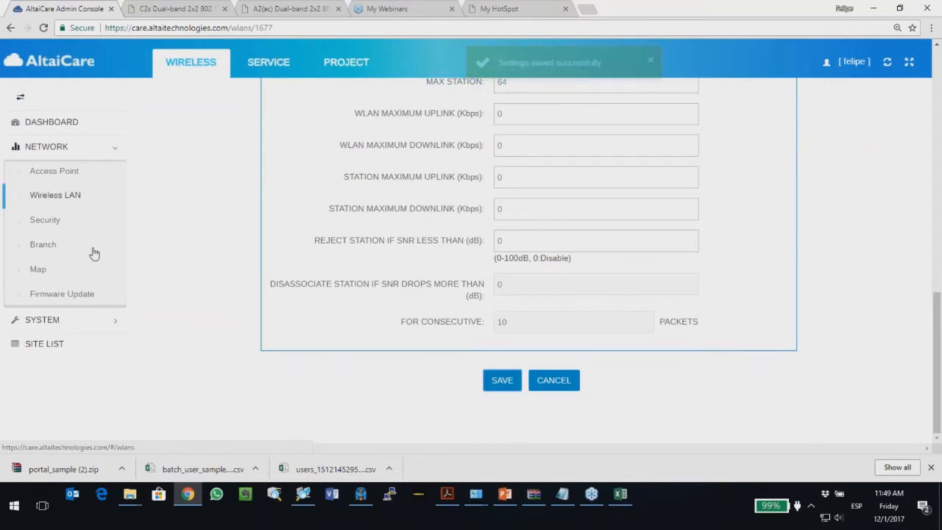
left_click(52, 198)
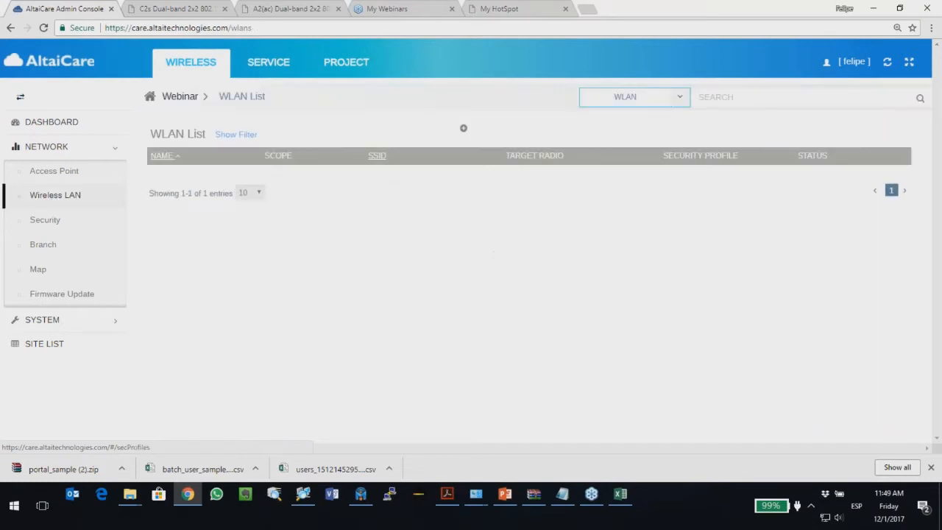
left_click(59, 173)
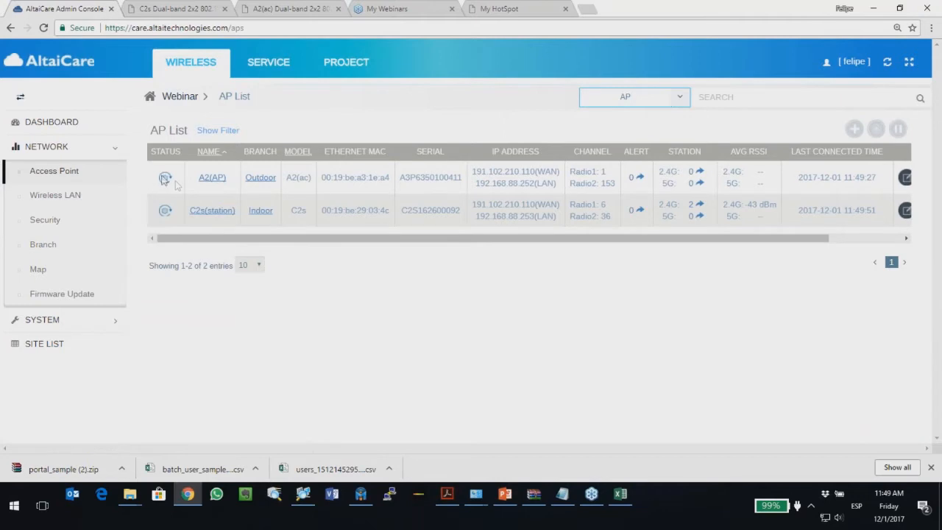
Step: Delete the PSK Webinar security profile from the Security profile list
mouse_move(164, 185)
left_click(43, 220)
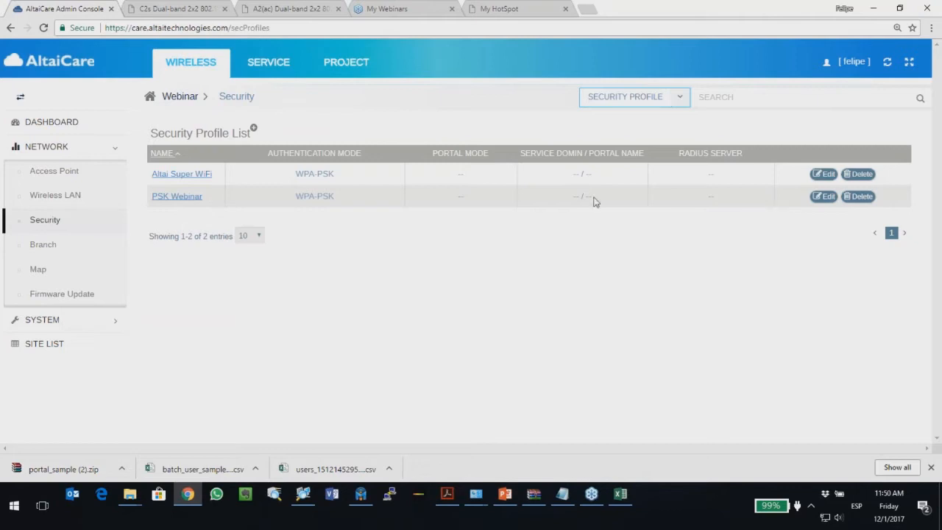
left_click(858, 196)
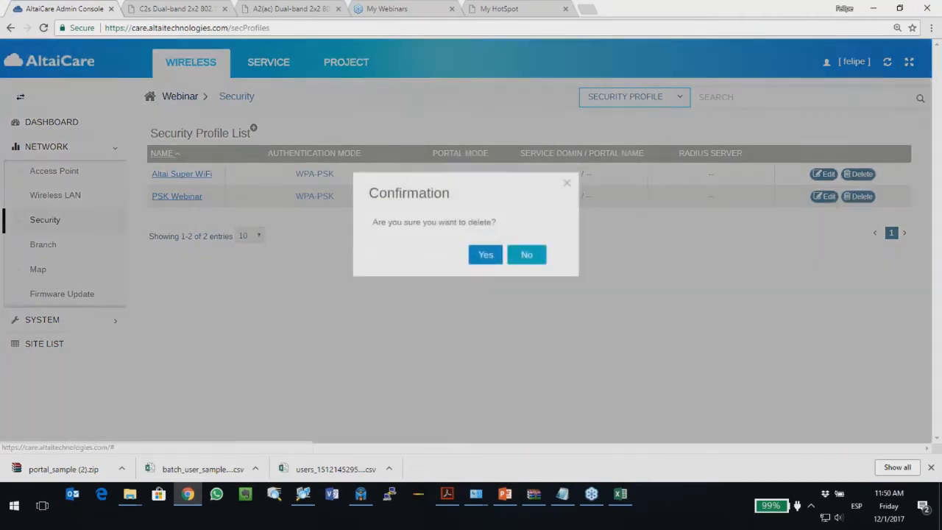
left_click(486, 262)
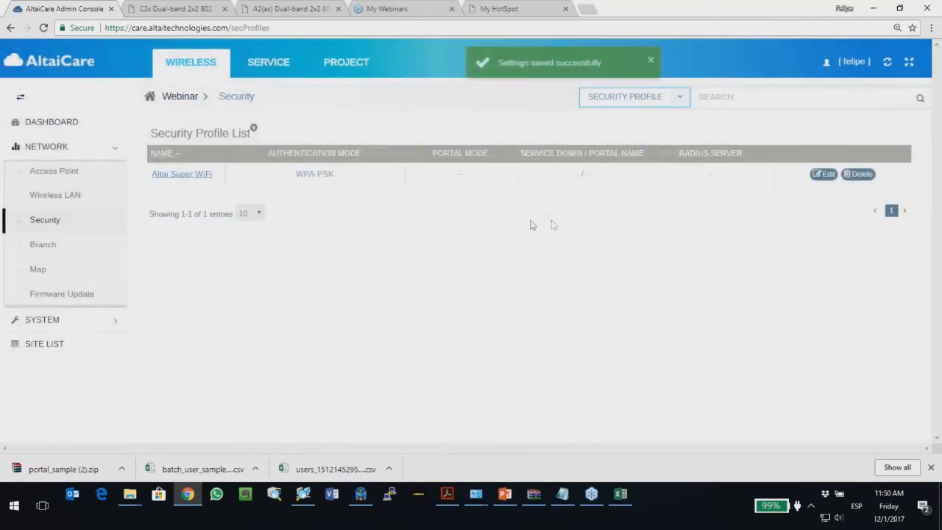
Step: Try deleting the in-use Altai Super WiFi profile, which is denied, then start a new profile
left_click(858, 173)
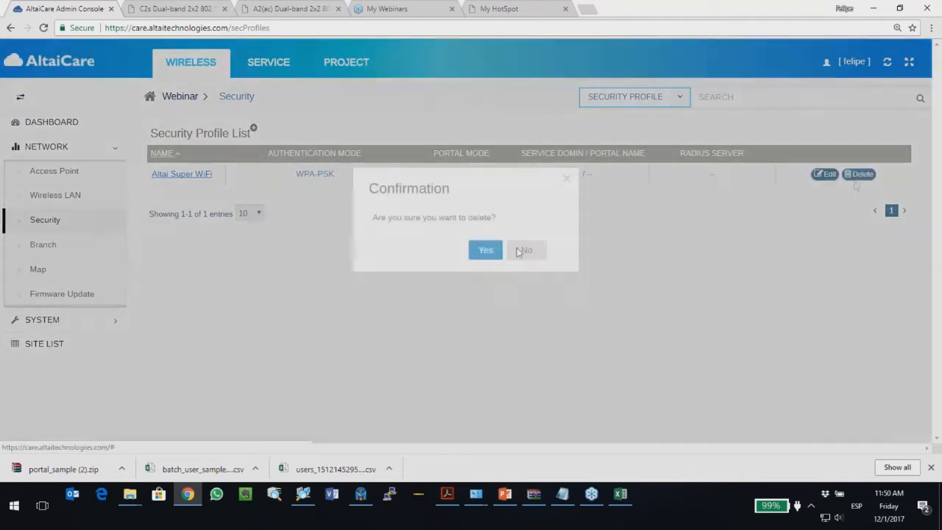
left_click(491, 257)
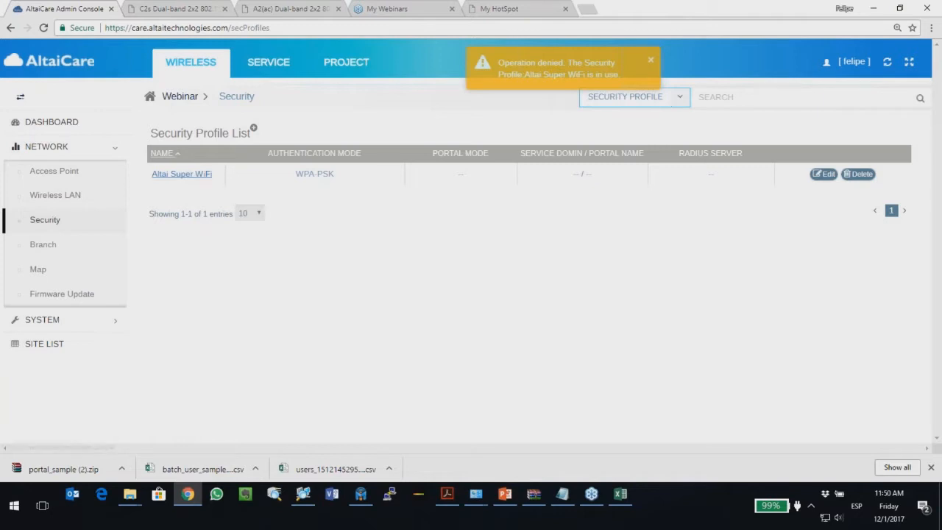
left_click(48, 197)
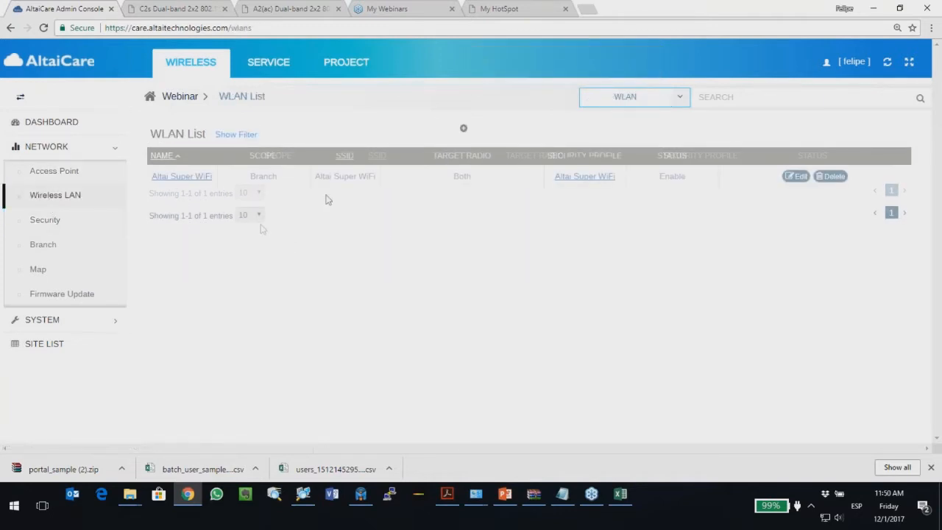
left_click(52, 220)
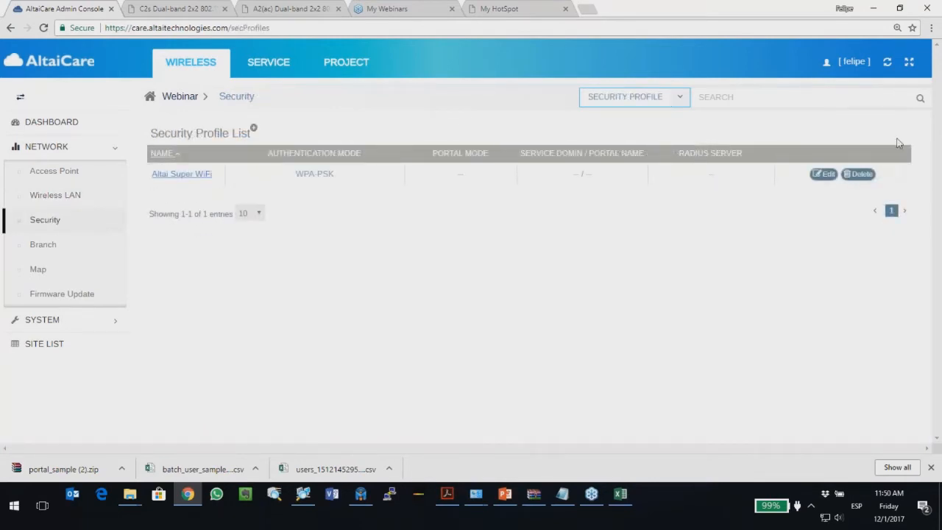
left_click(253, 129)
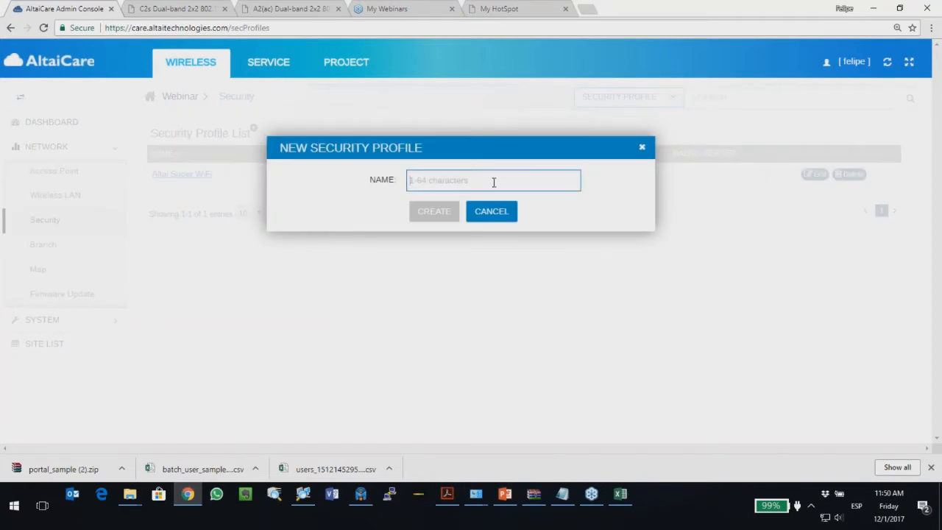
Step: Create an Open security profile named Redes Sociales and open its settings
type("REde")
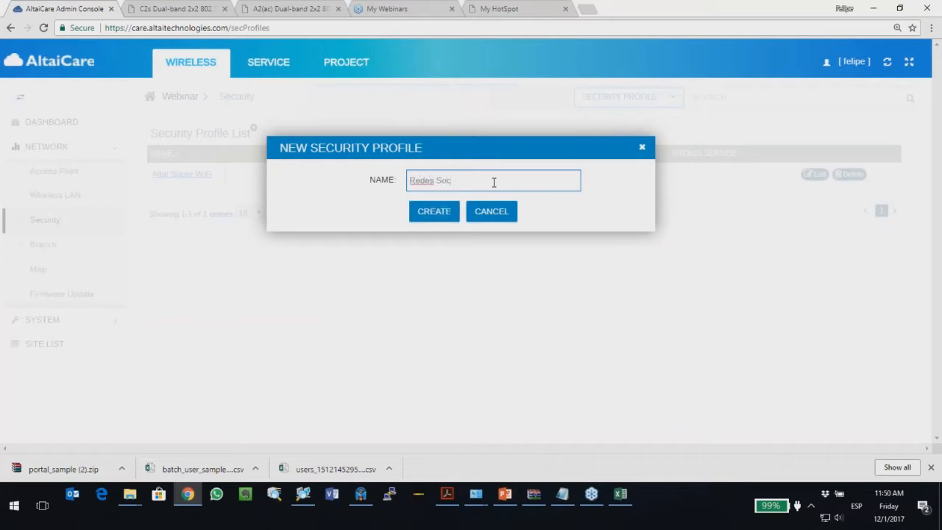
left_click(434, 212)
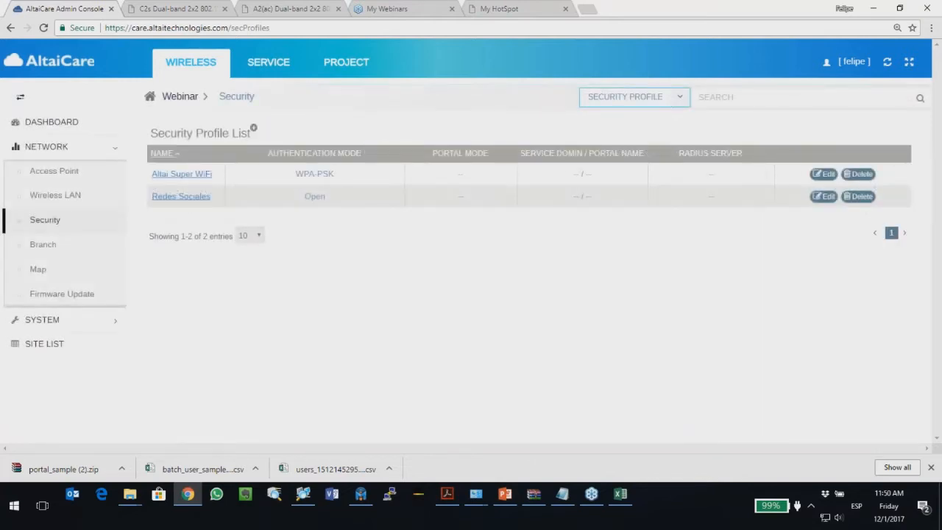
left_click(823, 196)
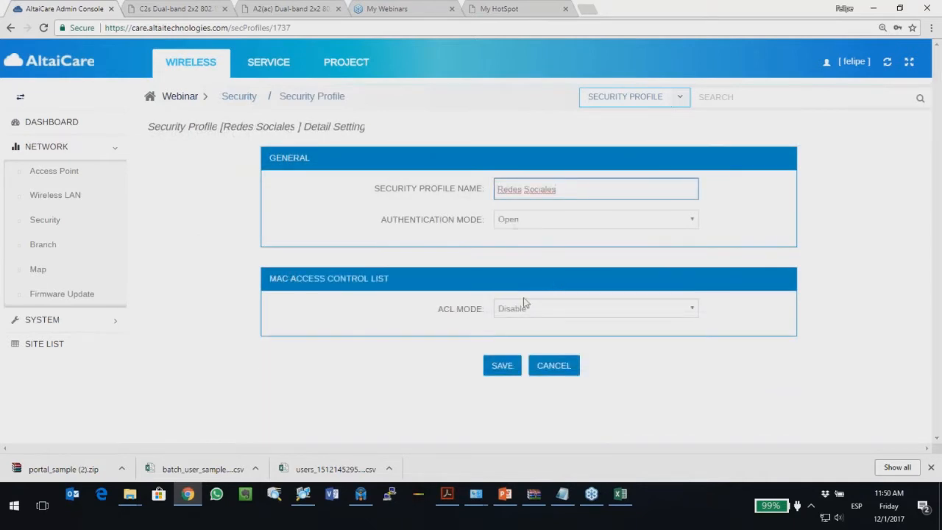
Step: Set PORTAL authentication, Built-in mode, Webinar domain and the Redes_Sociales portal
left_click(509, 221)
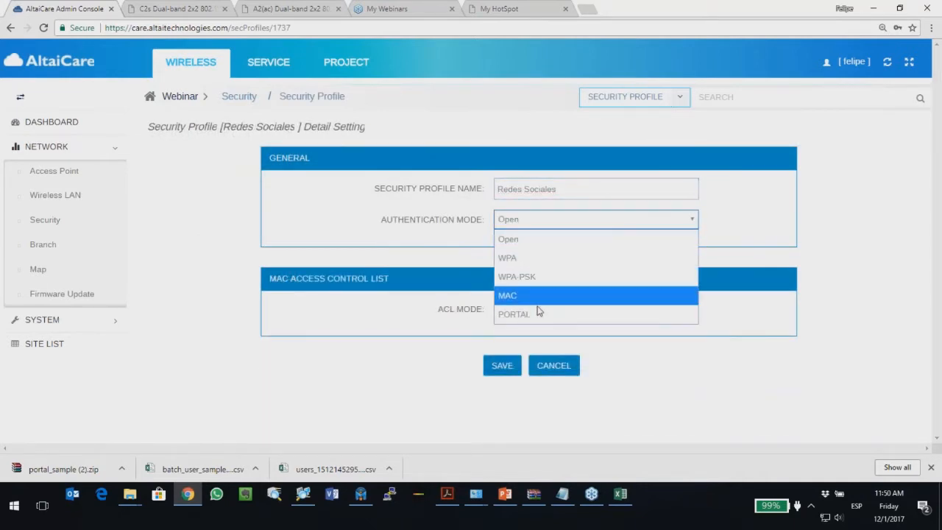
left_click(538, 314)
scroll(416, 338, "down", 1)
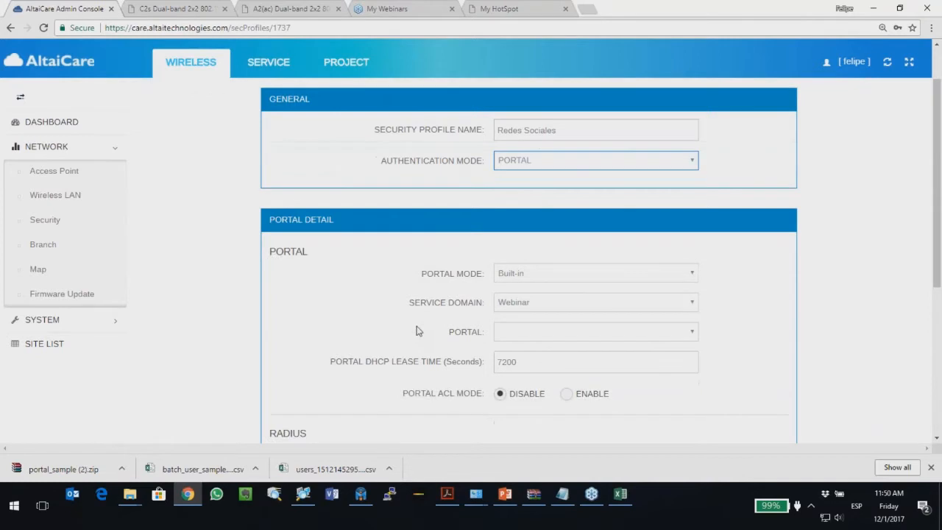
scroll(417, 309, "down", 1)
left_click(525, 218)
left_click(527, 221)
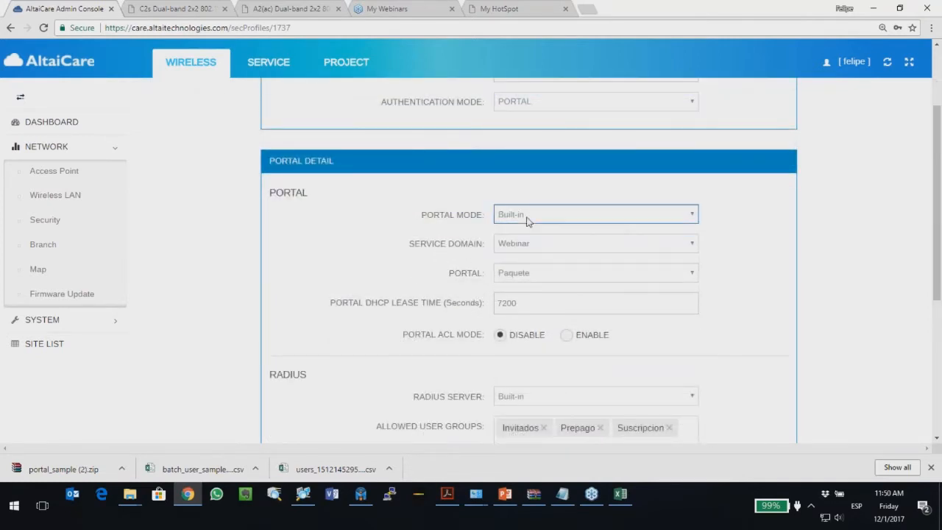
scroll(512, 257, "down", 1)
scroll(522, 195, "down", 1)
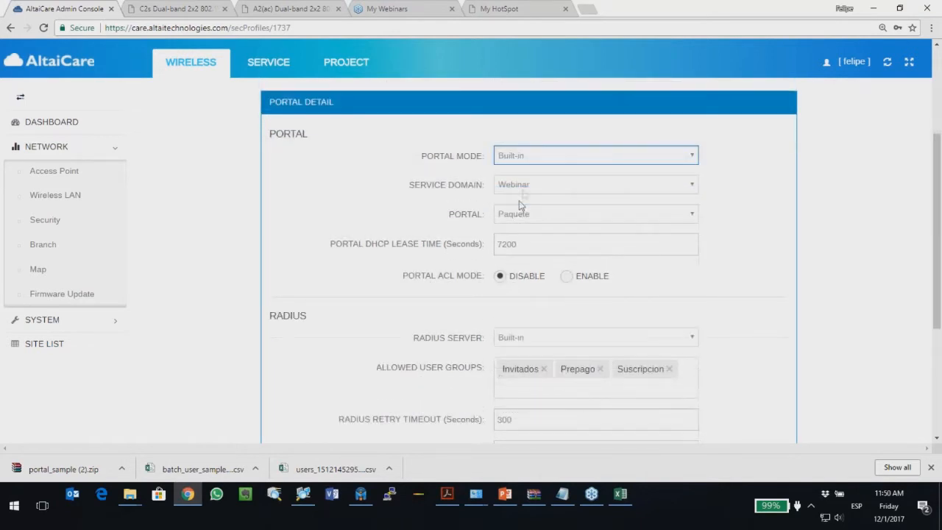
left_click(524, 190)
left_click(524, 190)
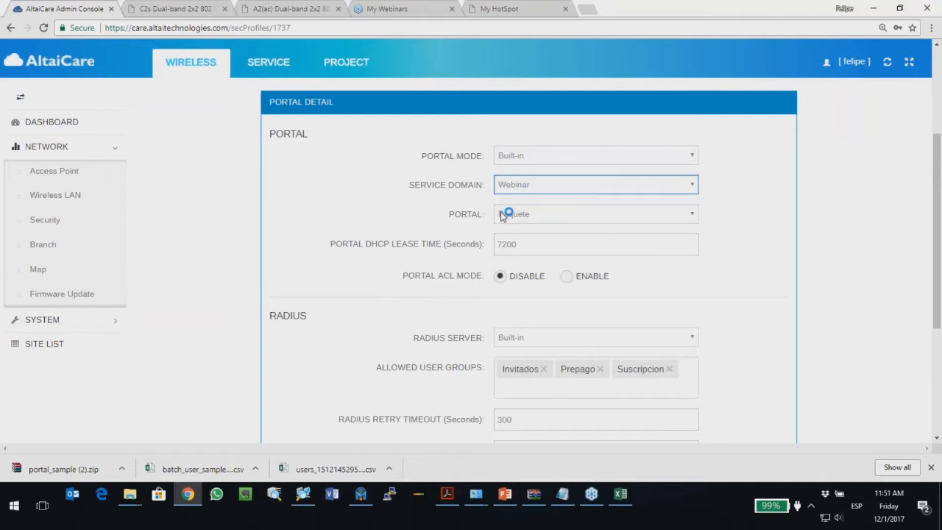
left_click(518, 218)
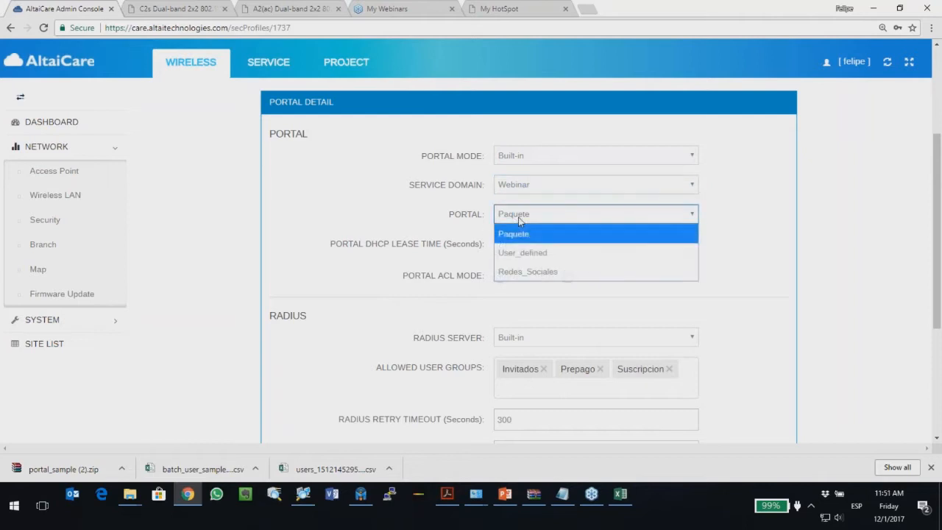
left_click(541, 272)
Step: Point out the Portal DHCP Lease Time and ACL fields, then save the profile
scroll(287, 254, "down", 1)
left_click_drag(330, 189, 485, 188)
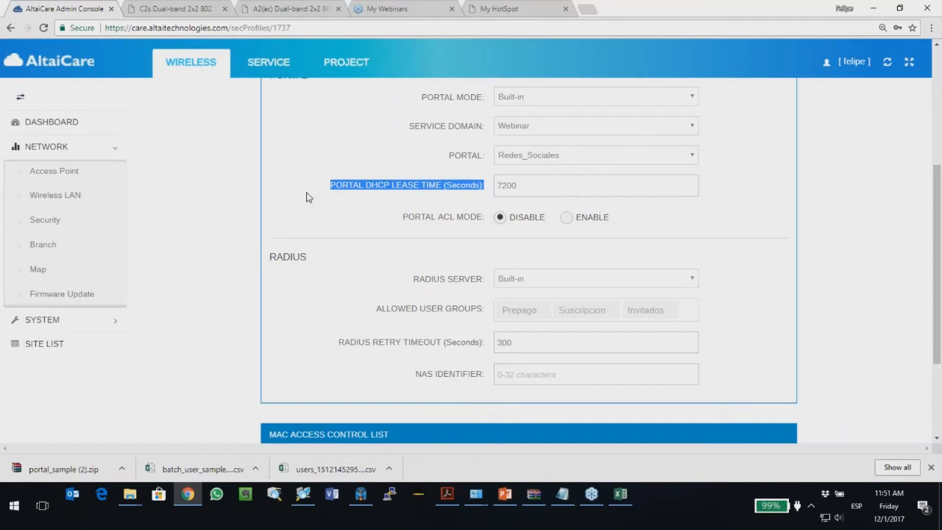
left_click(328, 192)
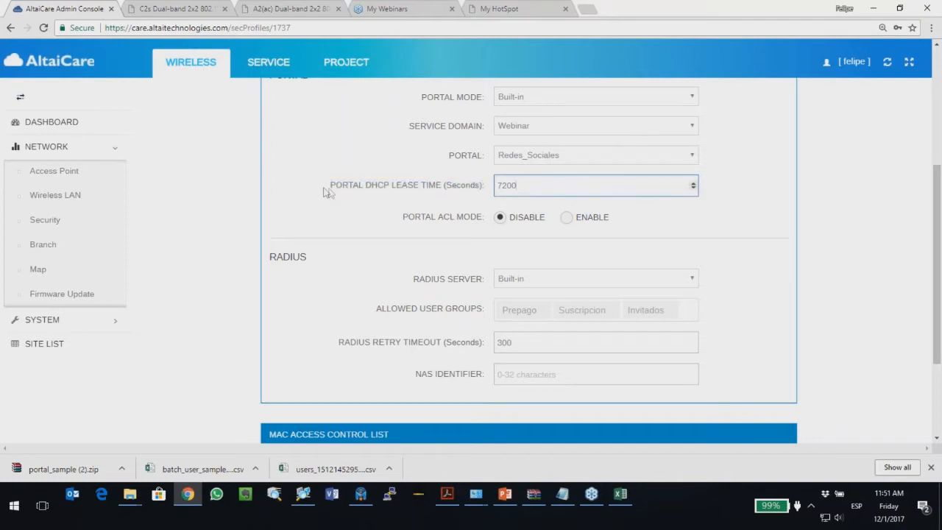
left_click_drag(331, 188, 488, 193)
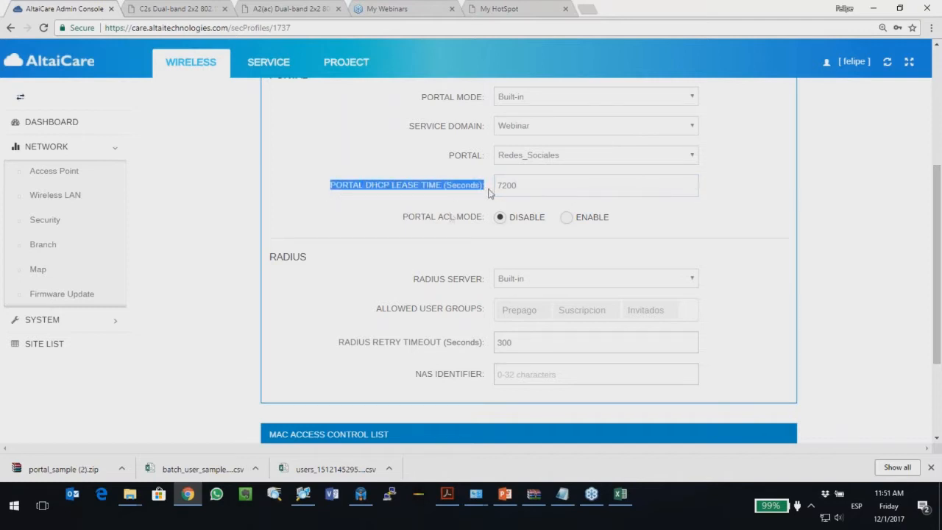
left_click(296, 200)
scroll(436, 246, "down", 2)
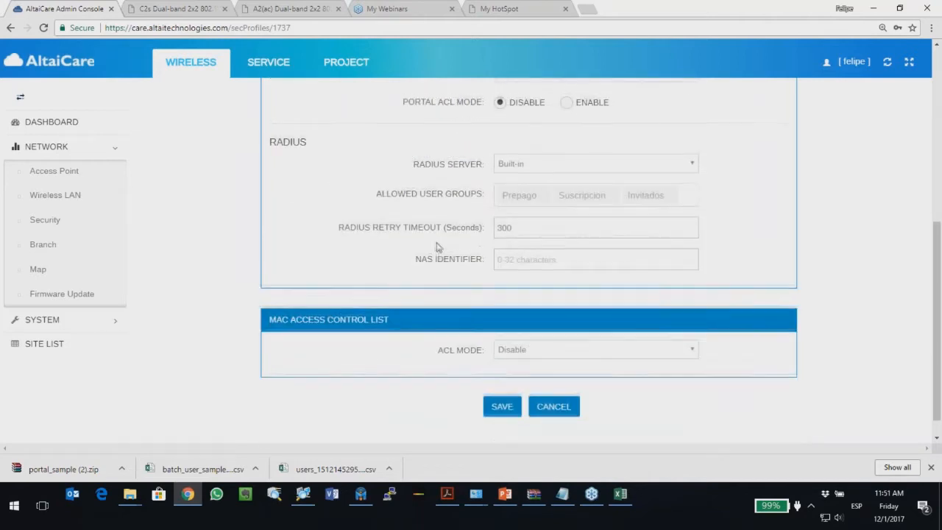
scroll(437, 246, "up", 2)
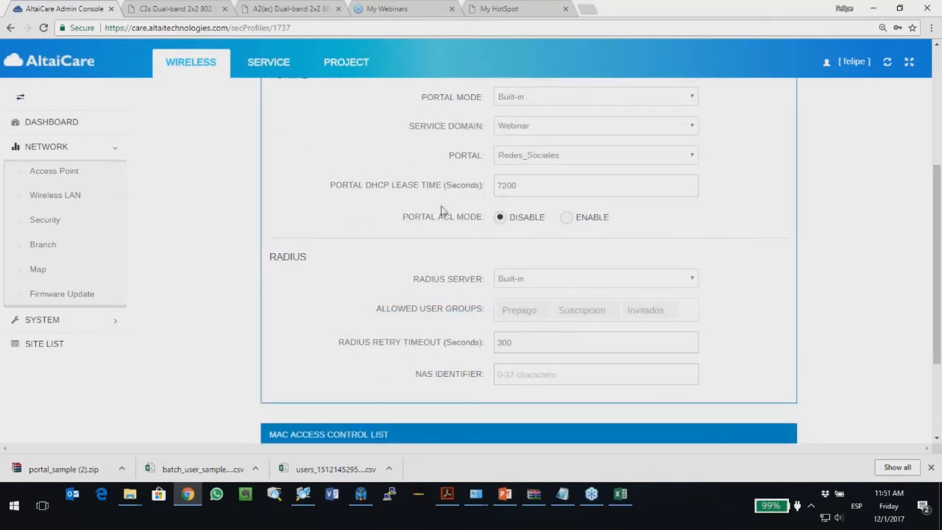
left_click_drag(438, 219, 458, 222)
left_click(341, 228)
scroll(340, 230, "down", 1)
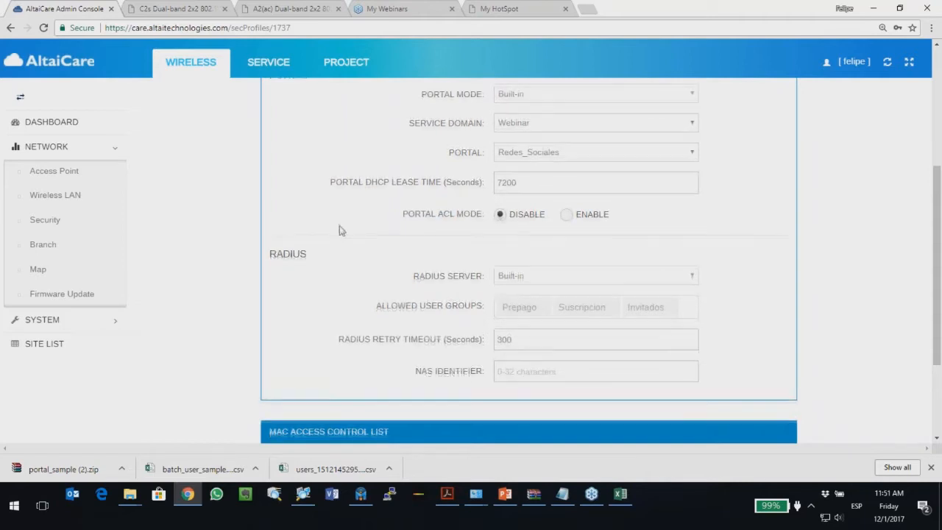
scroll(340, 231, "down", 1)
scroll(340, 230, "down", 1)
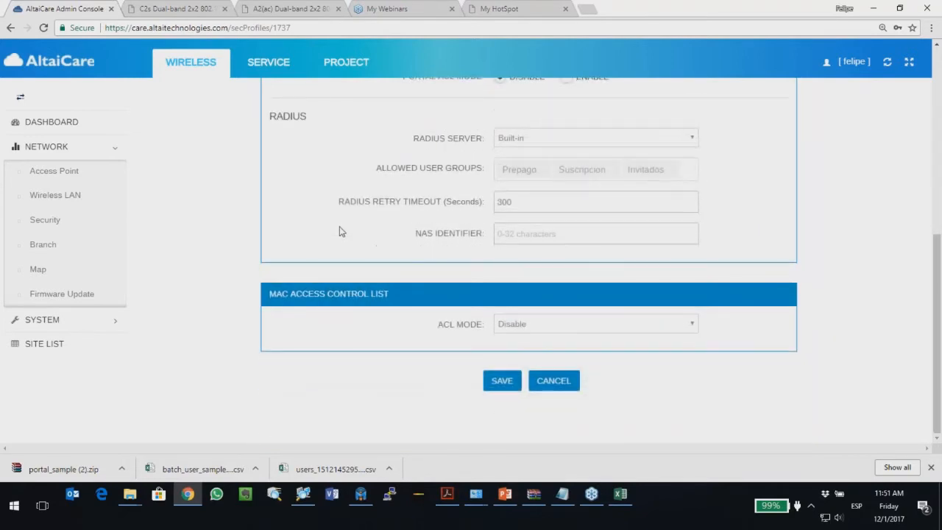
scroll(333, 242, "up", 1)
scroll(322, 238, "down", 1)
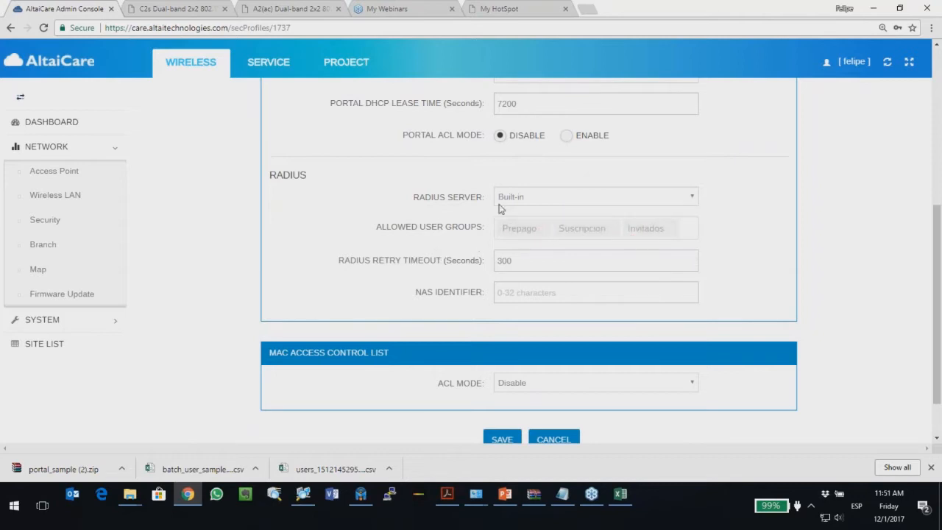
scroll(596, 254, "down", 2)
left_click(502, 381)
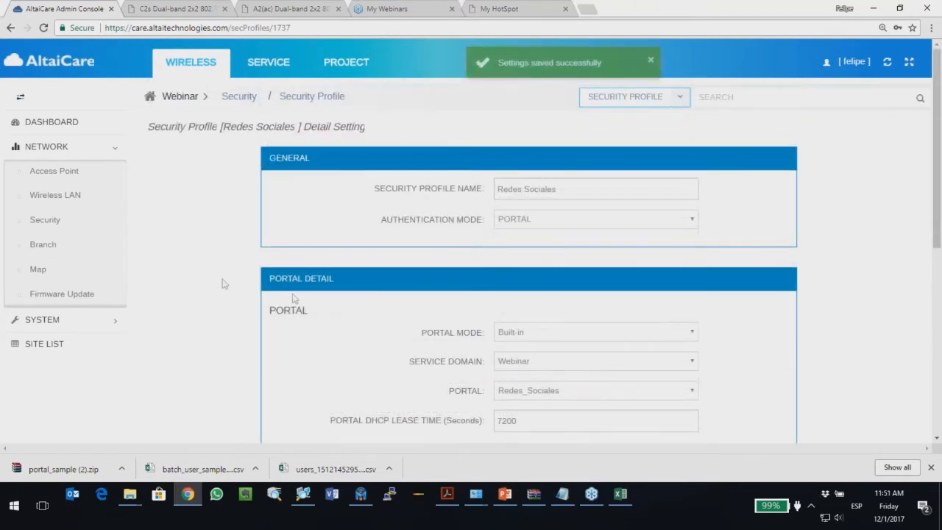
Step: Create a new security profile named PAckage from the Security profile list
left_click(41, 222)
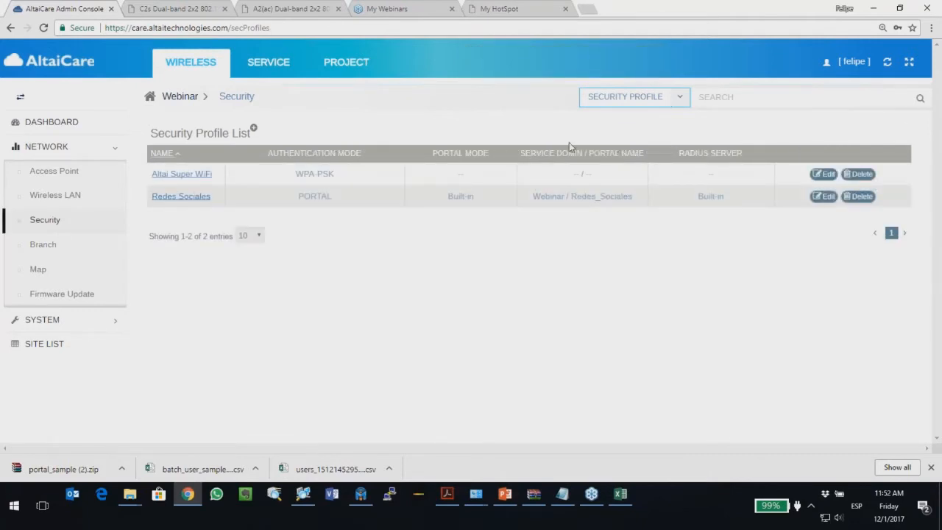
left_click(254, 129)
left_click(493, 180)
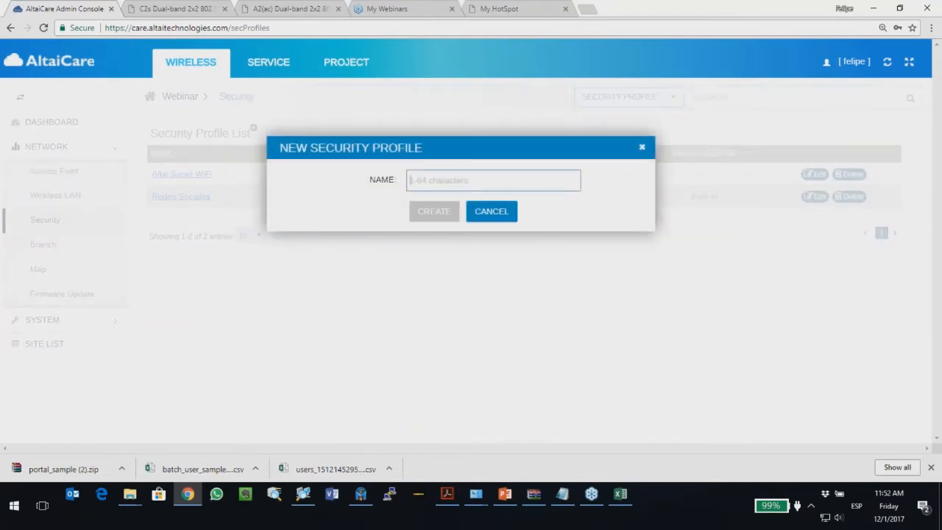
type("PAcka")
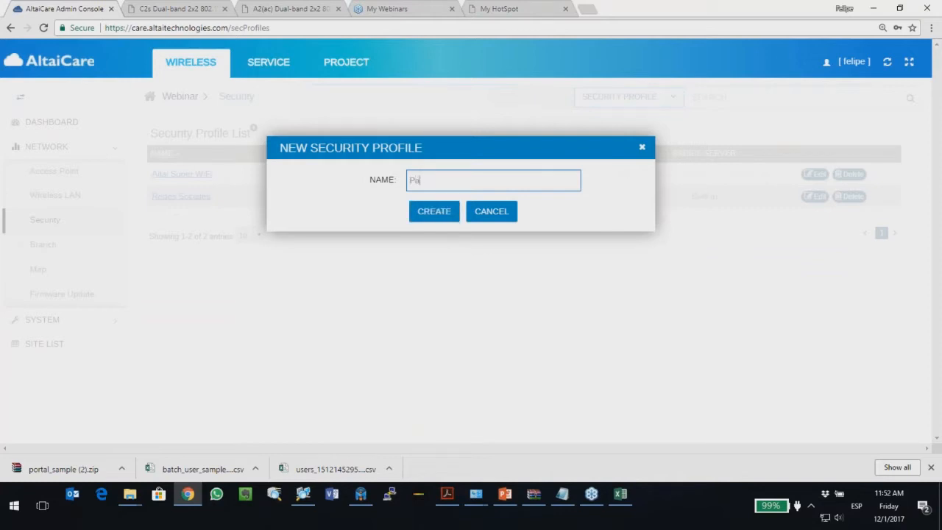
key("BackSpace")
key("BackSpace")
key("BackSpace")
key("BackSpace")
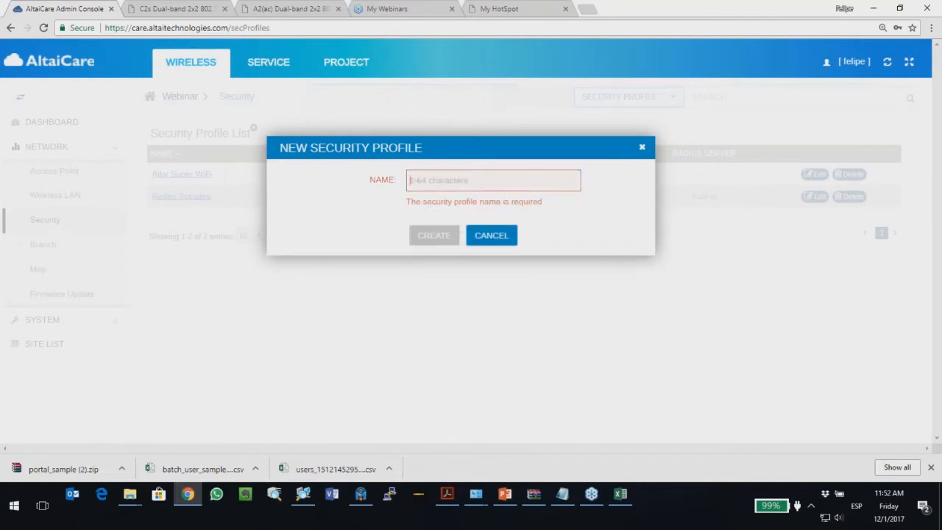
type("PAckage")
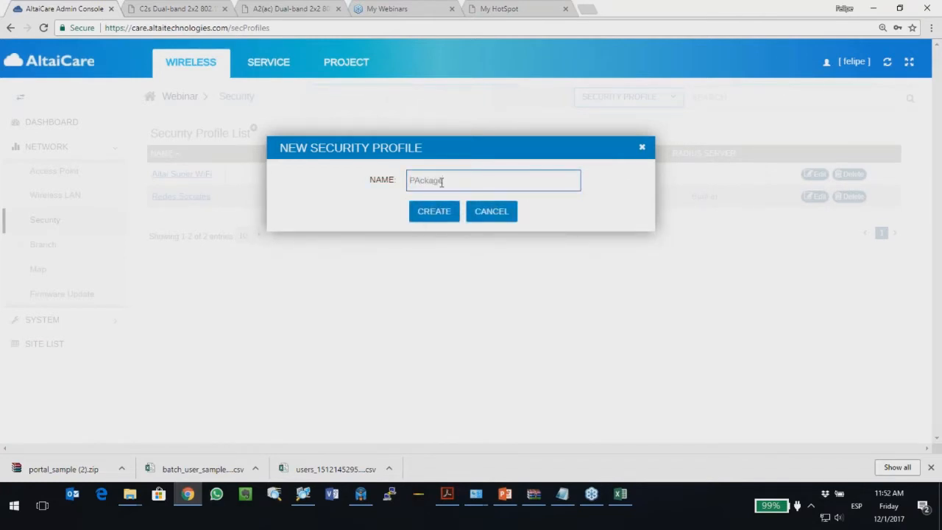
left_click(421, 219)
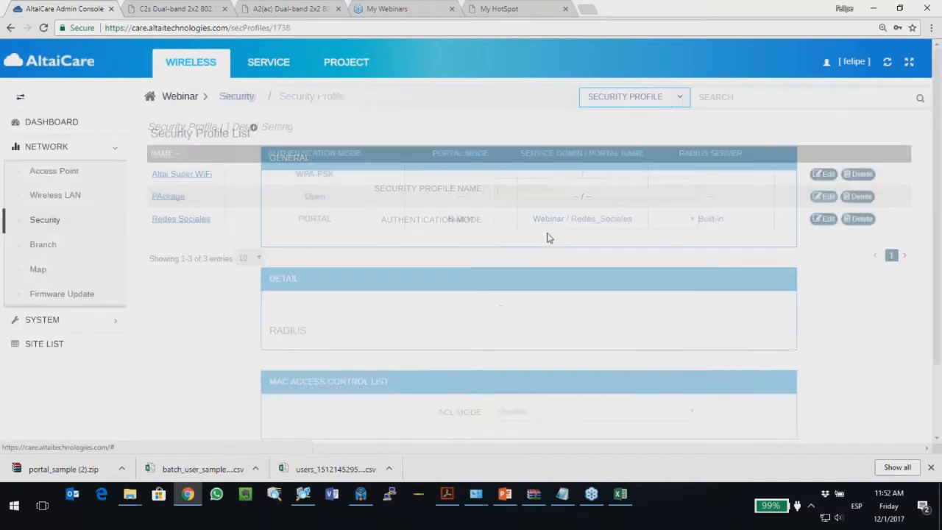
Step: Switch PAckage to PORTAL authentication with the Paquete portal, save, and return to the list
left_click(547, 220)
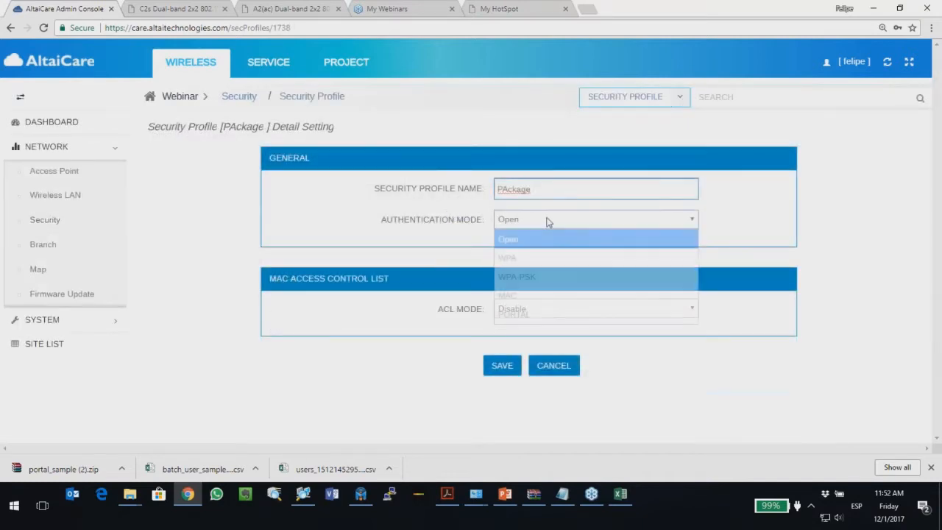
left_click(540, 315)
scroll(494, 336, "down", 2)
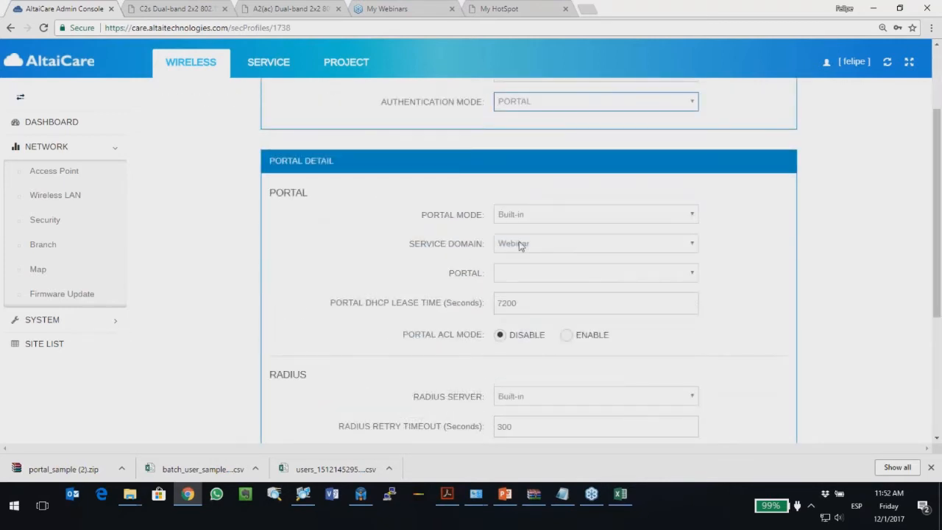
scroll(471, 246, "down", 1)
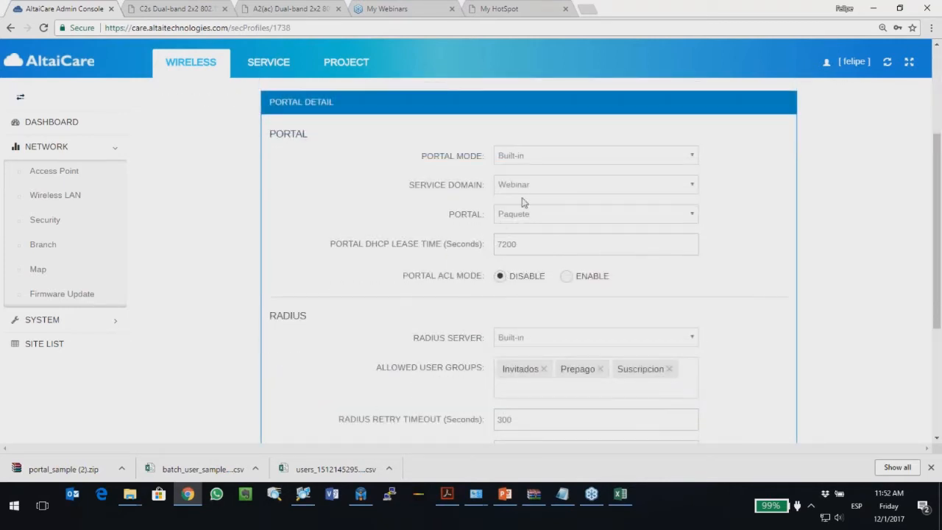
left_click(532, 215)
left_click(532, 234)
scroll(417, 327, "down", 3)
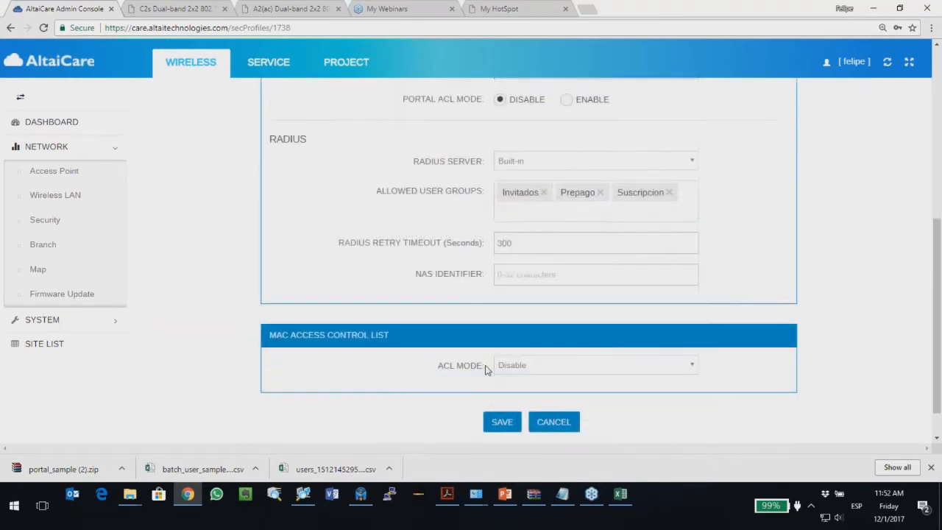
left_click(498, 425)
left_click(42, 220)
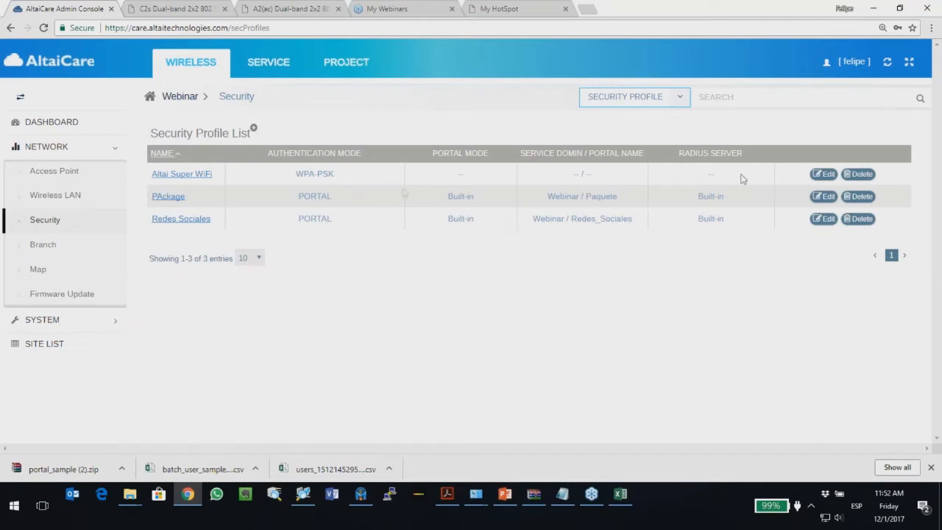
left_click_drag(355, 178, 294, 175)
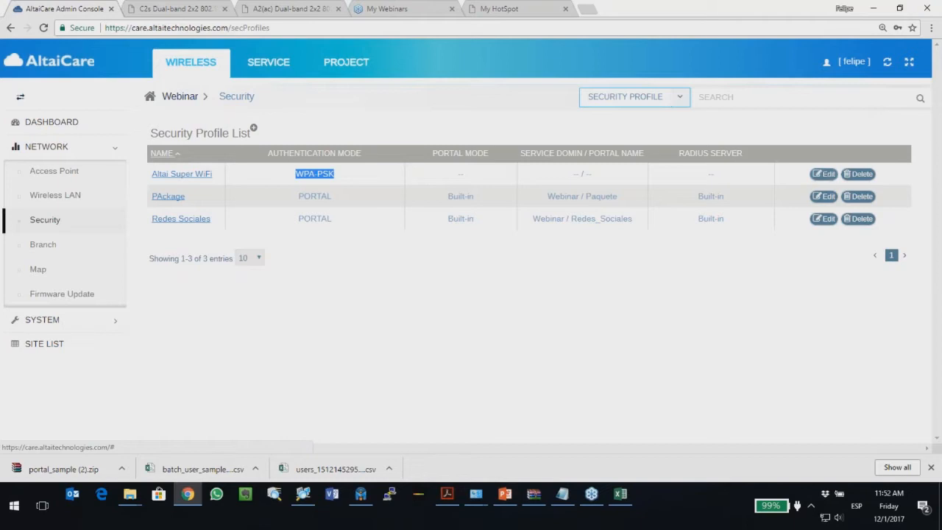
Step: Start a new WLAN named Portal Redes Sociales using the Redes Sociales security profile
left_click(55, 194)
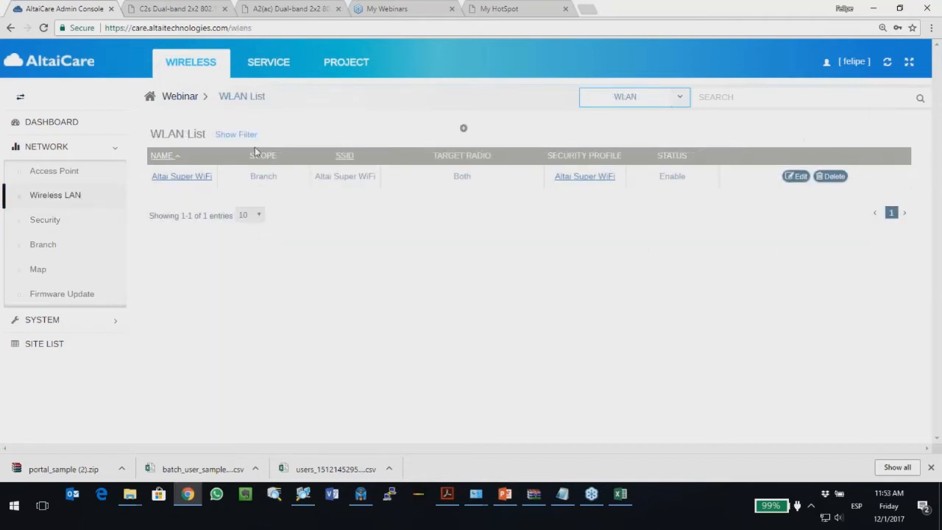
left_click(463, 130)
left_click(465, 181)
type("Redes Sociales")
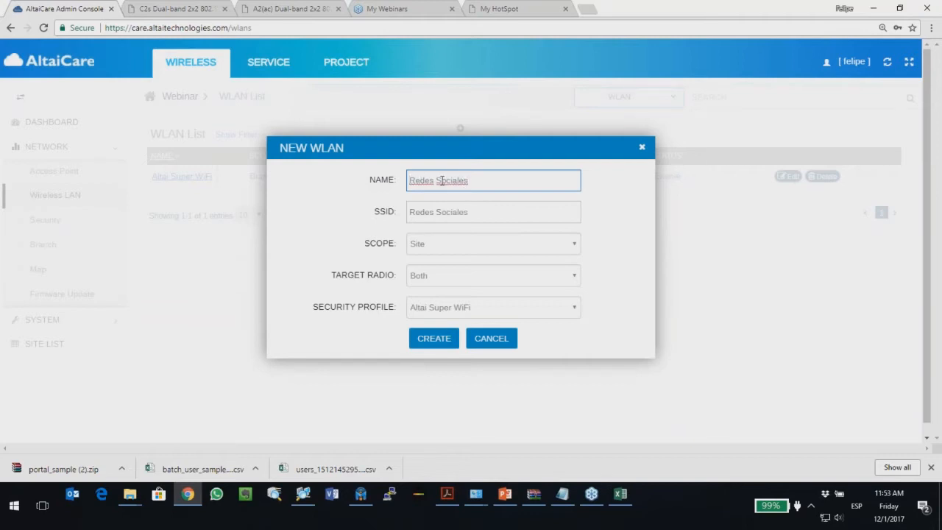
key("Home")
type("H")
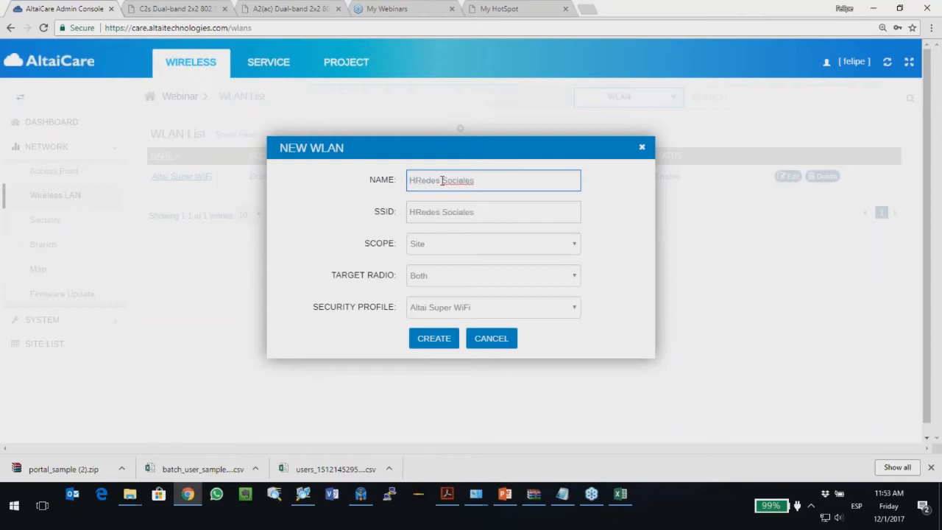
key("BackSpace")
type("Portal")
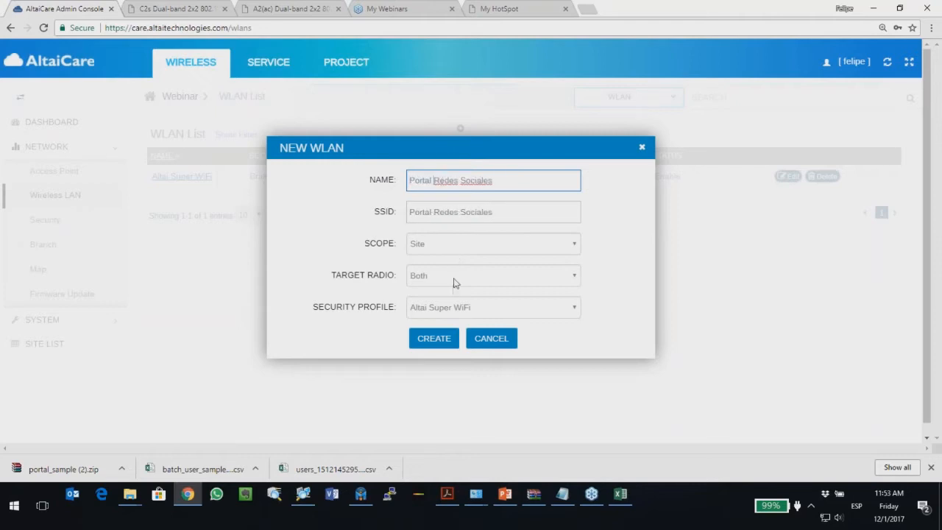
left_click(447, 309)
left_click(434, 362)
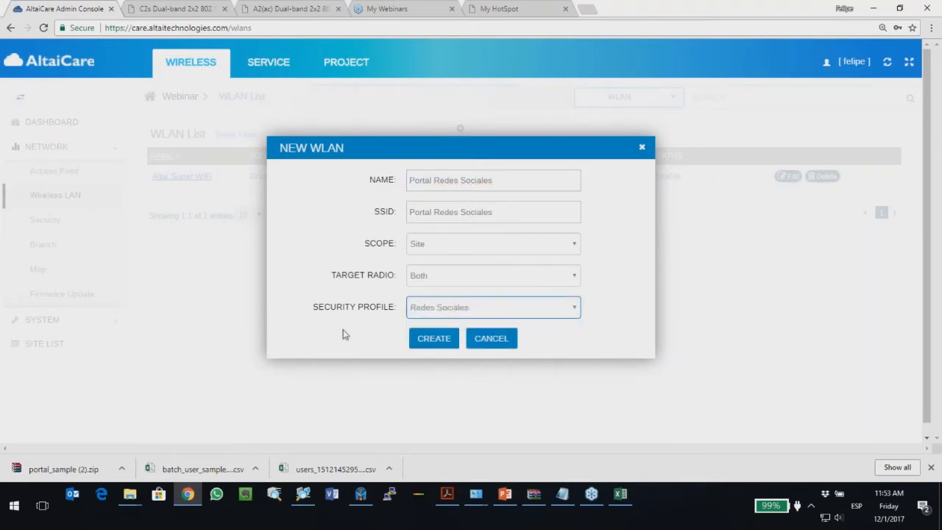
Step: Keep radios on Both, scope it to the Indoor and Outdoor branches, and create it
left_click(437, 279)
left_click(437, 279)
left_click(438, 248)
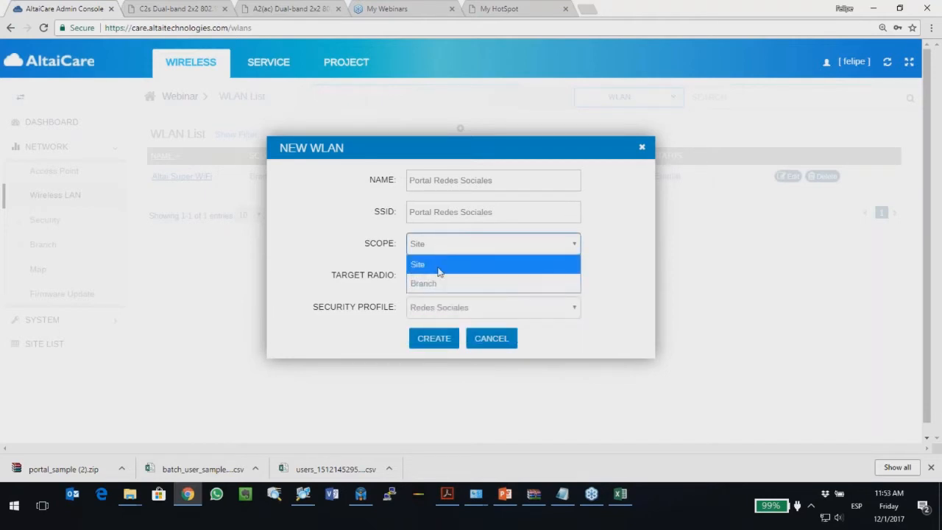
left_click(437, 283)
left_click(441, 275)
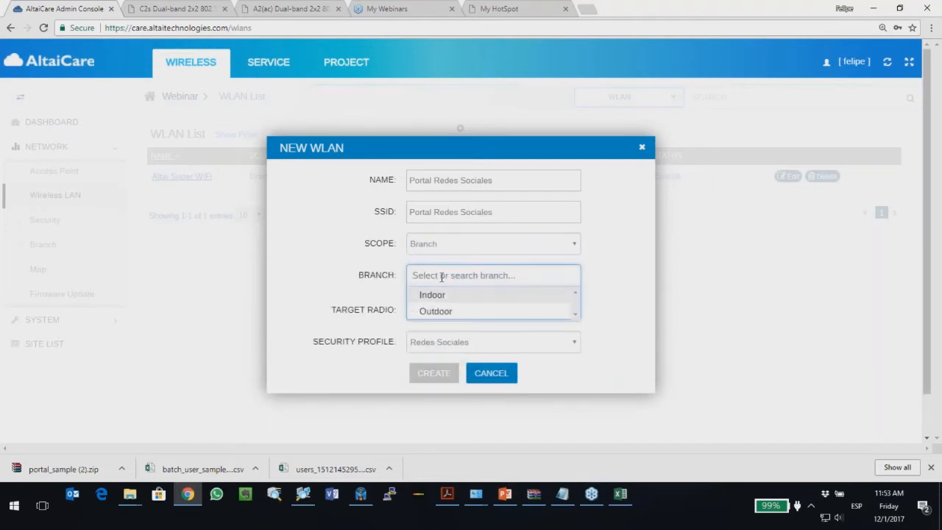
left_click(443, 296)
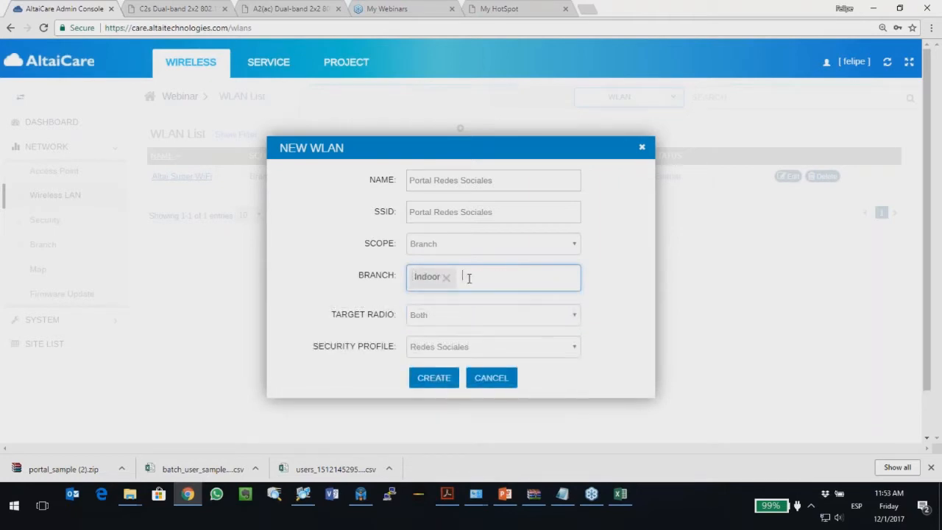
type("ou")
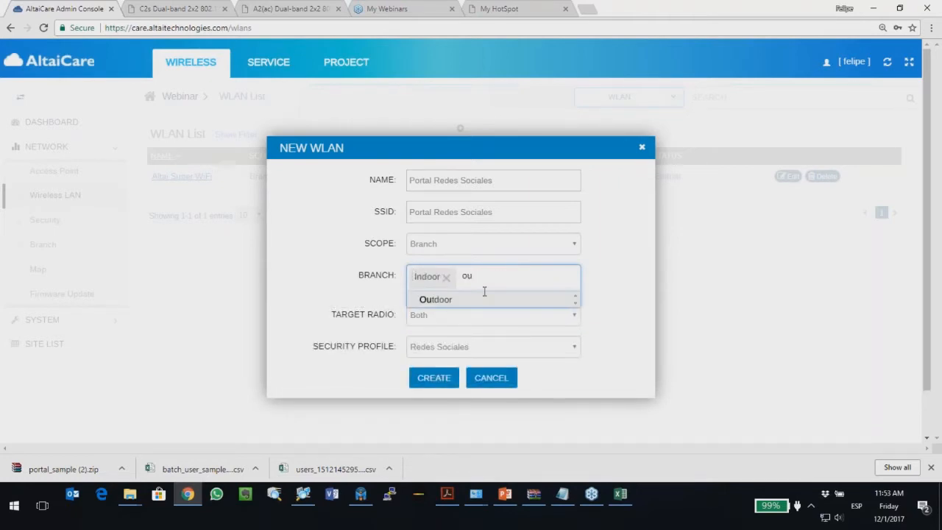
left_click(445, 299)
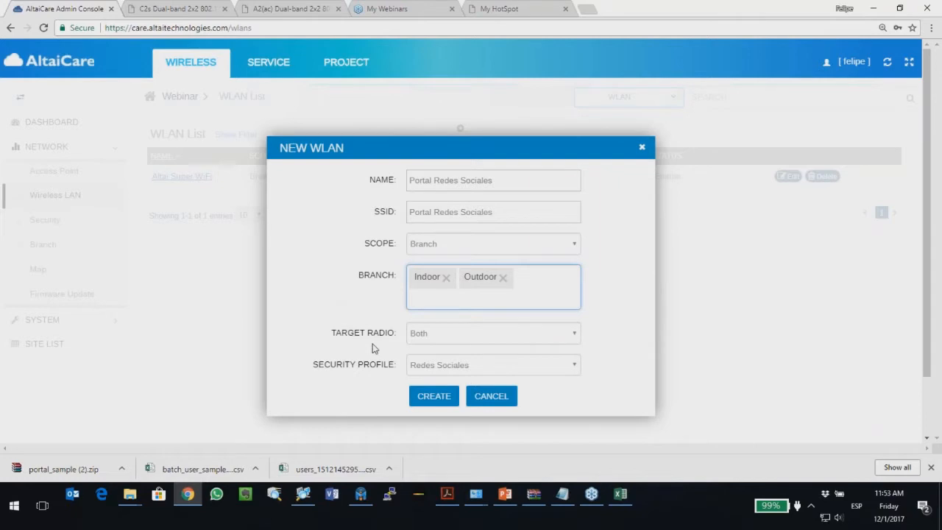
left_click(426, 396)
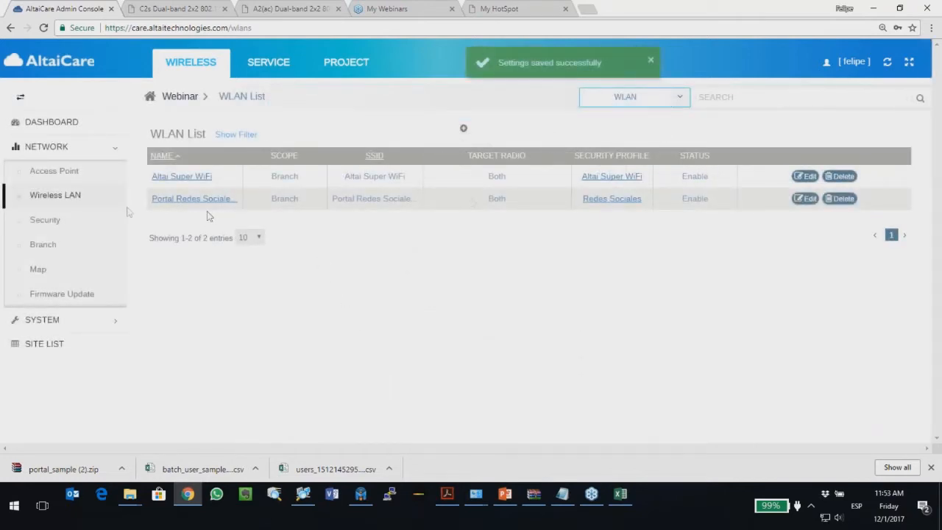
left_click(463, 129)
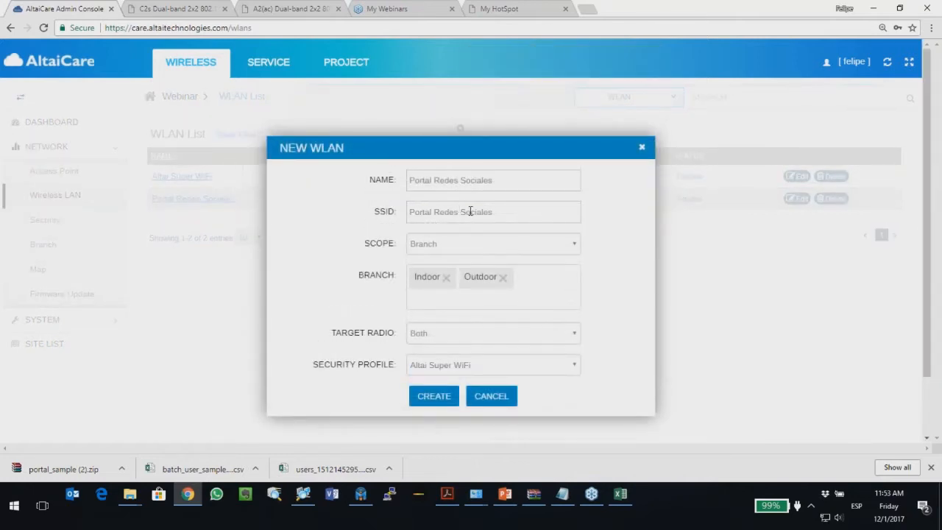
Step: Rename the new WLAN to Portal PAckage, pick the PAckage profile, and create it
left_click_drag(507, 188, 436, 179)
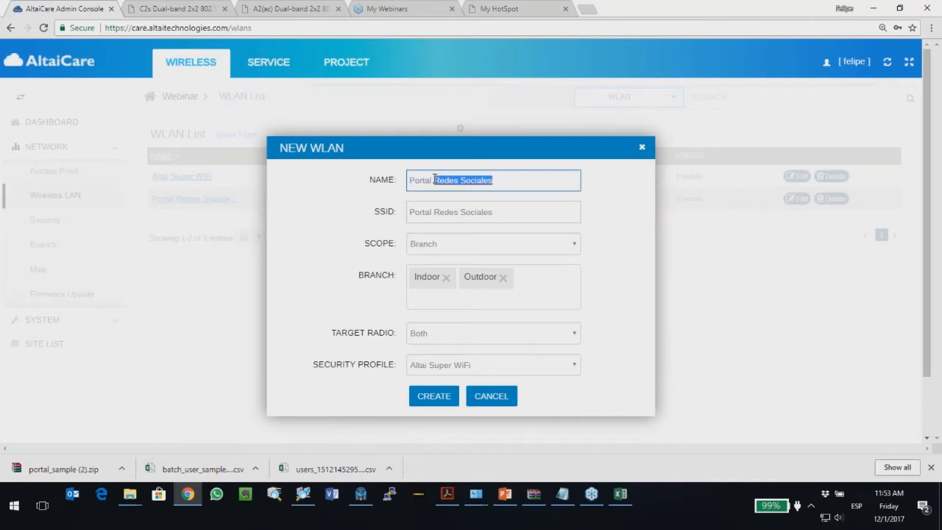
type("PAckage")
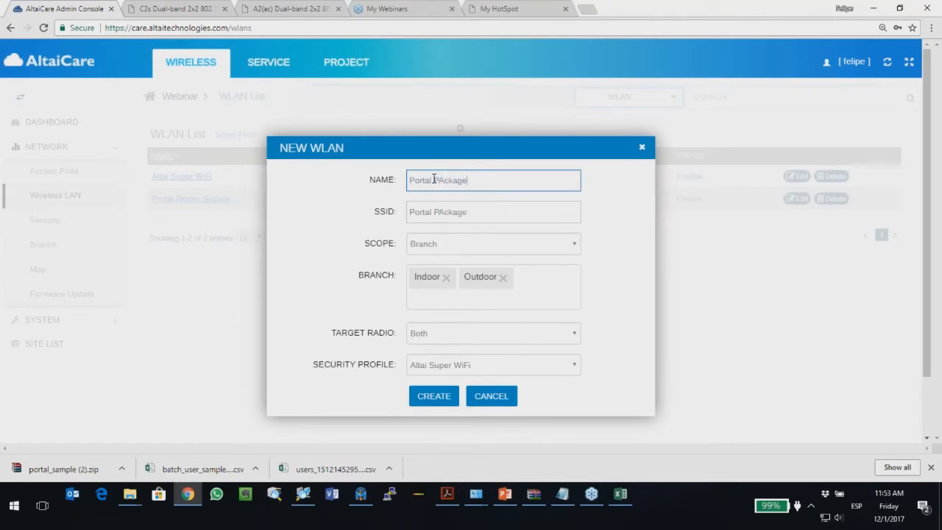
left_click(435, 366)
left_click(412, 406)
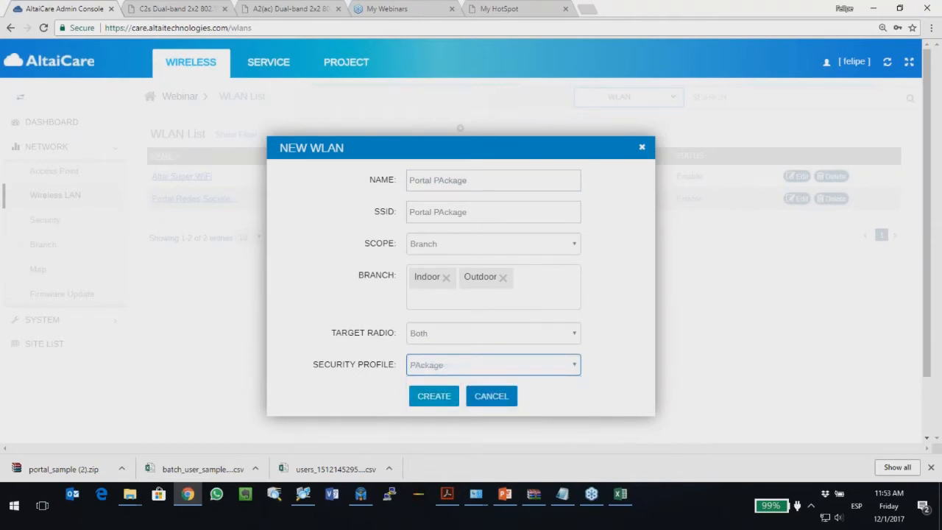
left_click(430, 402)
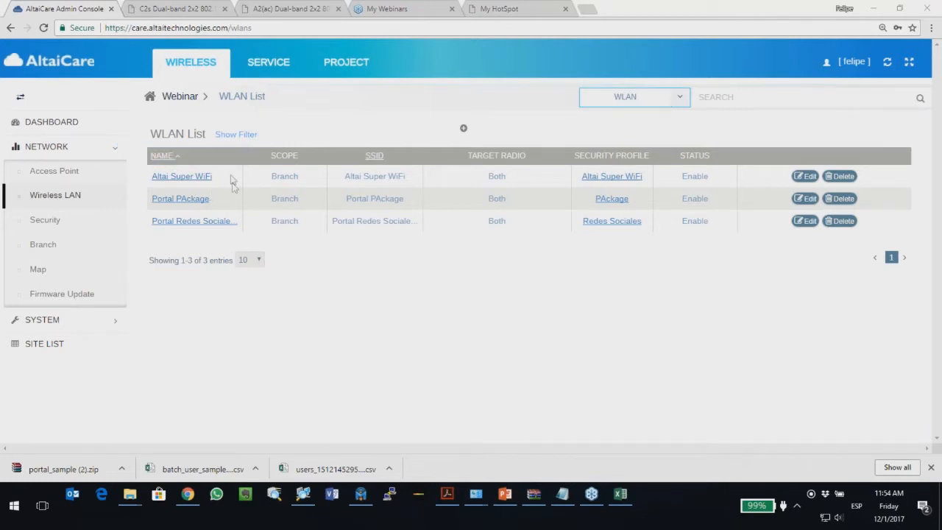
left_click_drag(228, 179, 153, 180)
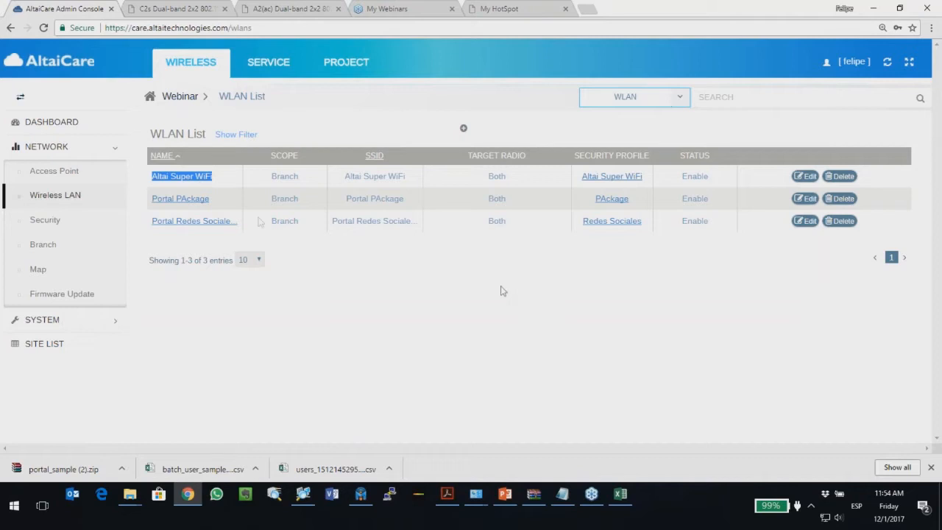
left_click_drag(212, 199, 152, 200)
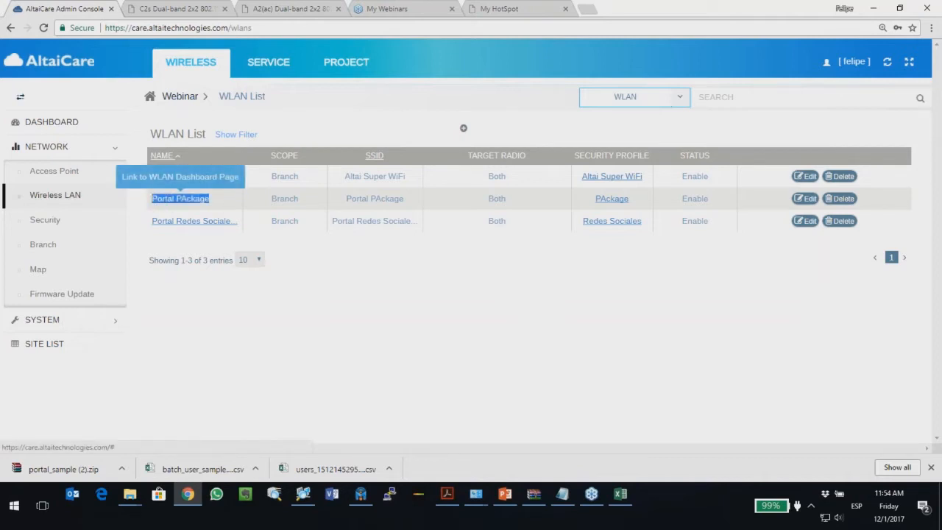
left_click(475, 325)
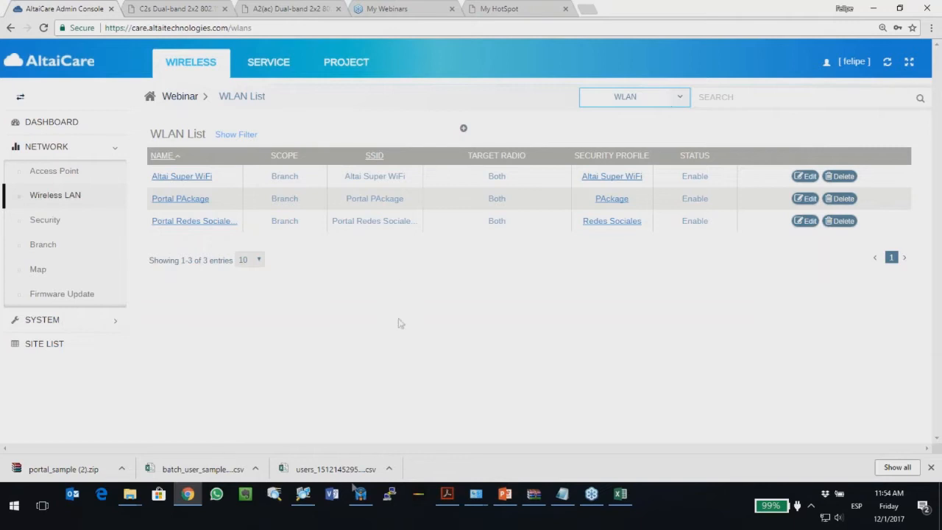
left_click(359, 494)
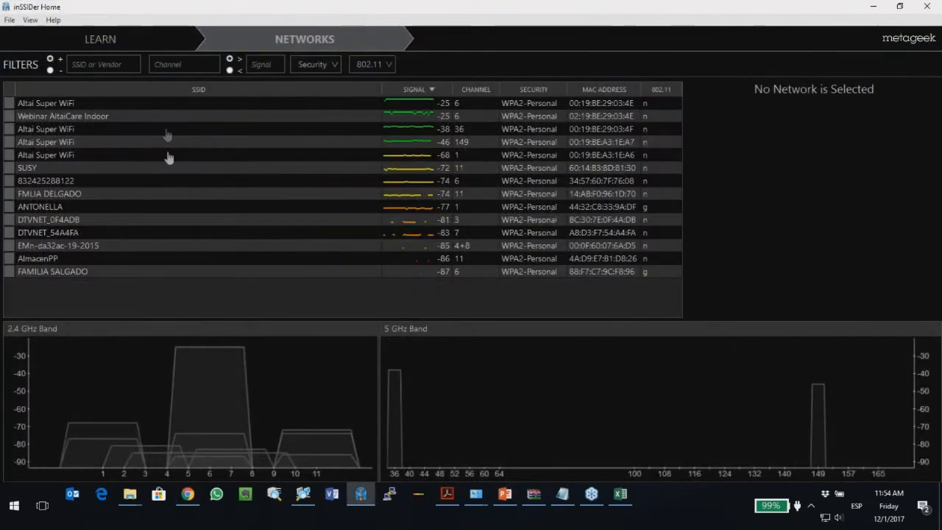
Step: Inspect the Altai Super WiFi rows, ending on the channel-1 access point, then minimize inSSIDer
left_click(72, 107)
left_click(71, 131)
left_click(73, 144)
left_click(73, 156)
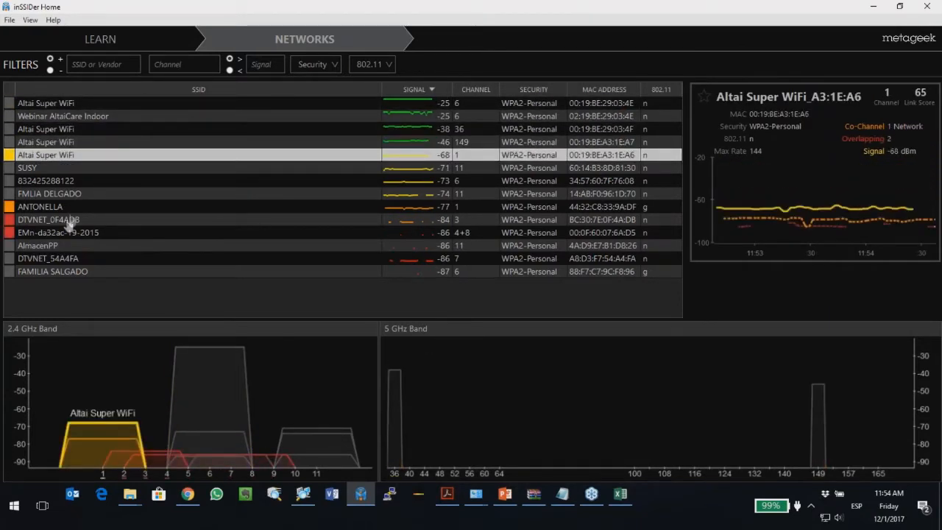
left_click(871, 7)
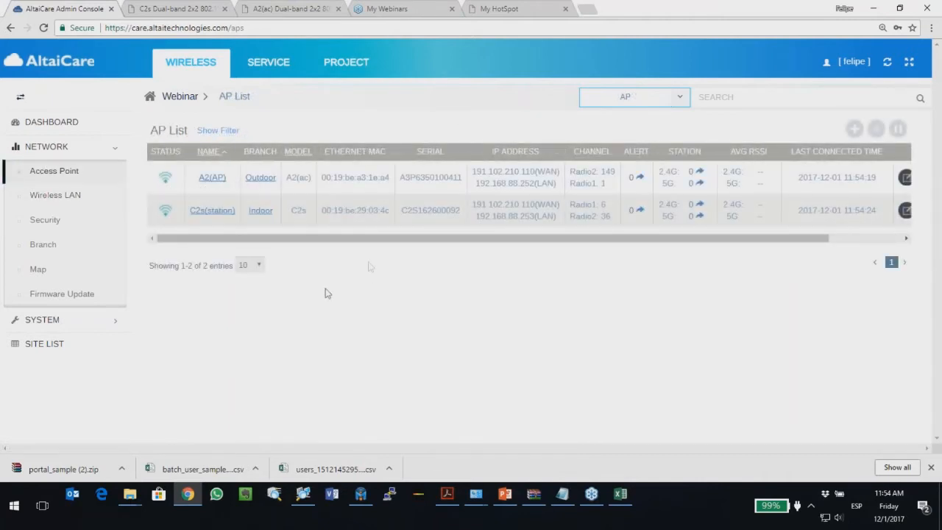
Step: Open the Webinar Service dashboard and scroll through its figures down to Domain Usage
left_click(51, 195)
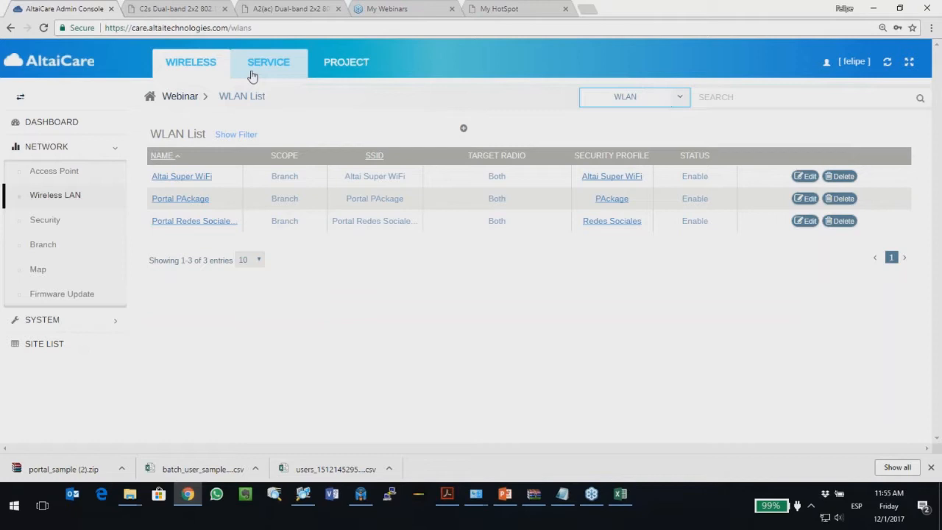
left_click(253, 73)
scroll(292, 254, "down", 4)
scroll(293, 267, "up", 6)
scroll(293, 266, "down", 8)
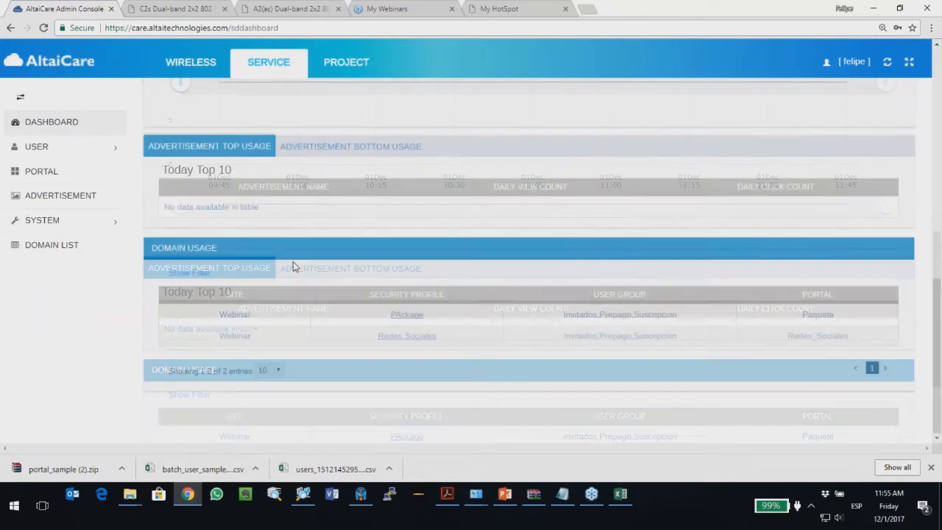
scroll(293, 261, "up", 3)
scroll(294, 264, "down", 3)
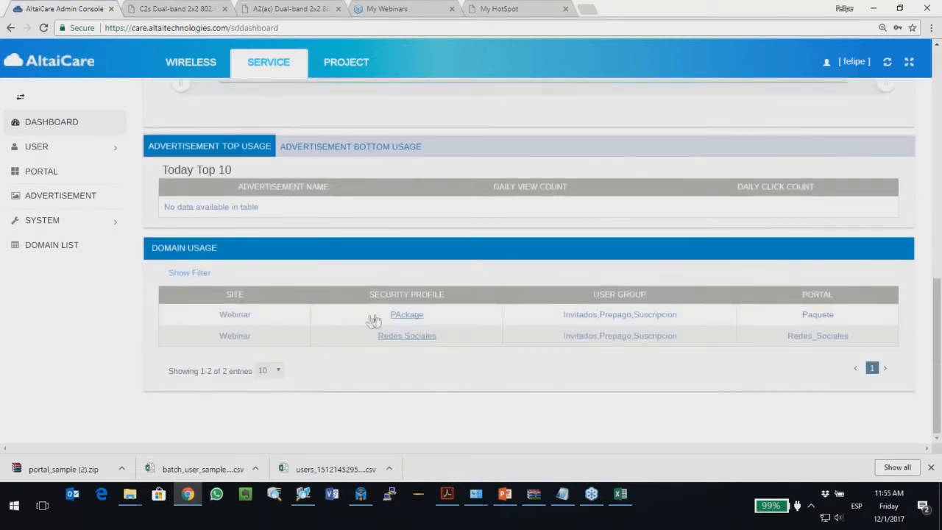
scroll(377, 319, "up", 8)
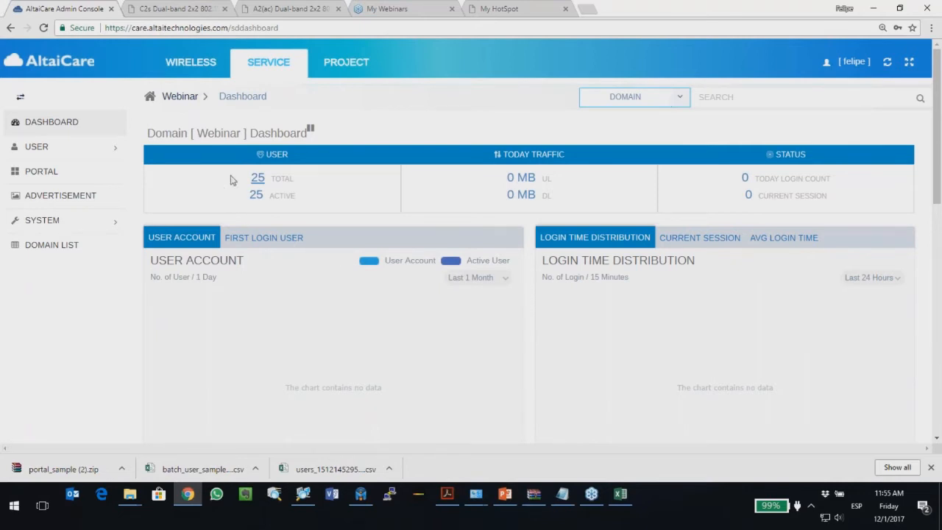
double_click(258, 178)
left_click(64, 341)
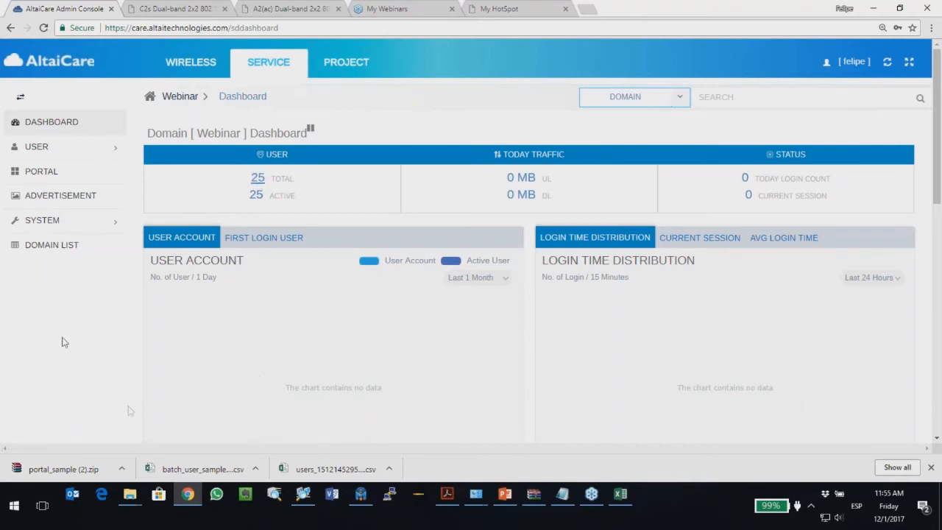
left_click(360, 494)
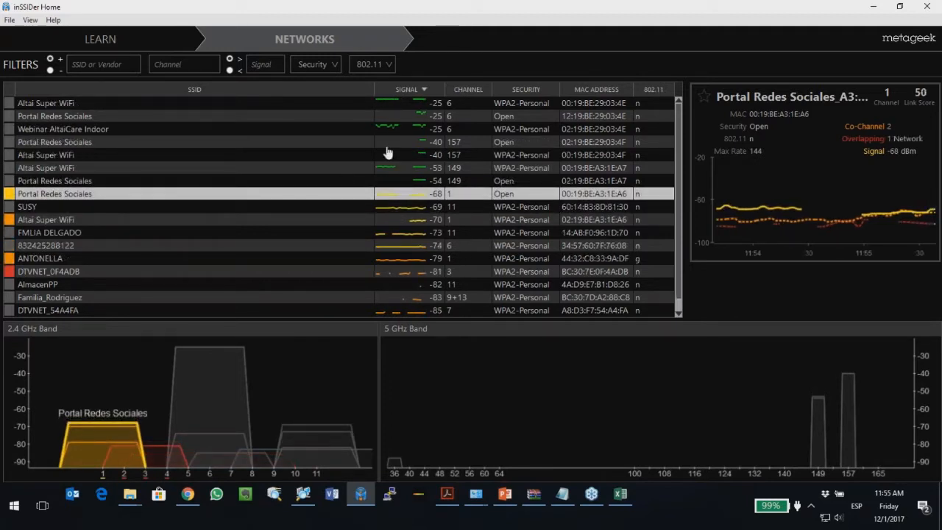
Step: Check the channel 6 Portal Redes Sociales network in inSSIDer, then return to the admin console
left_click(95, 118)
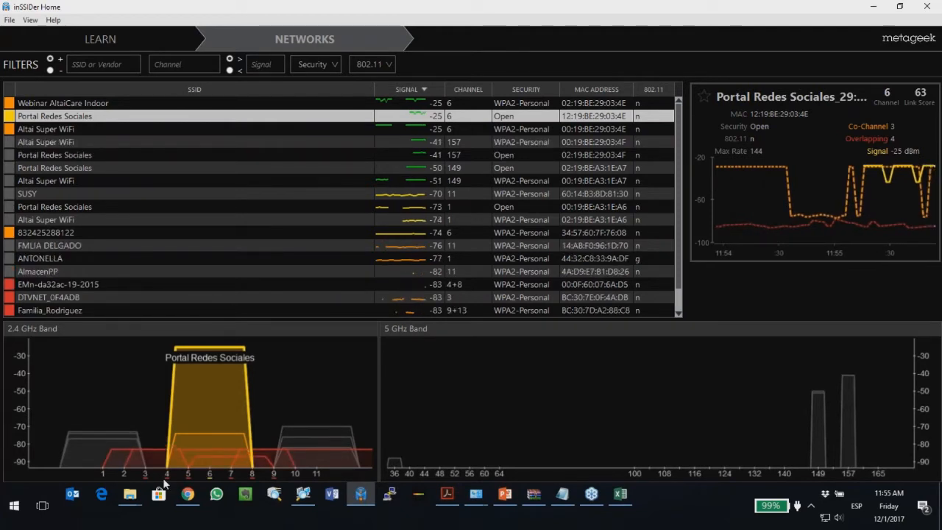
left_click(188, 493)
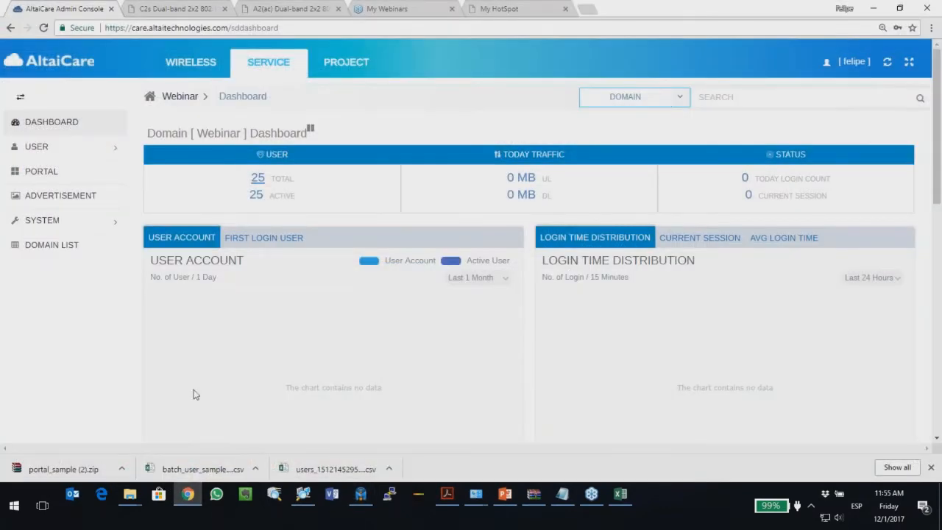
Step: Review the Domain Usage portals on the Webinar dashboard, then bring up the PowerPoint agenda slide
scroll(136, 283, "down", 5)
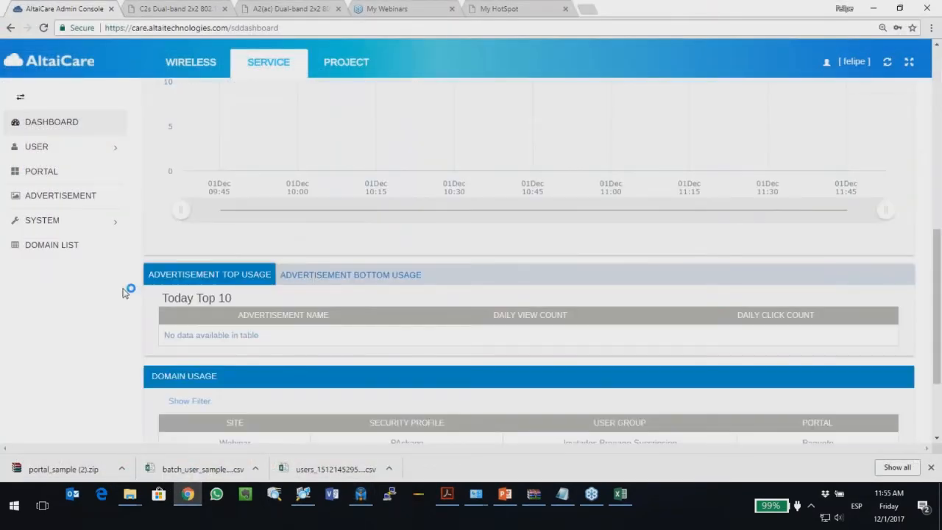
scroll(131, 288, "up", 4)
scroll(125, 292, "up", 2)
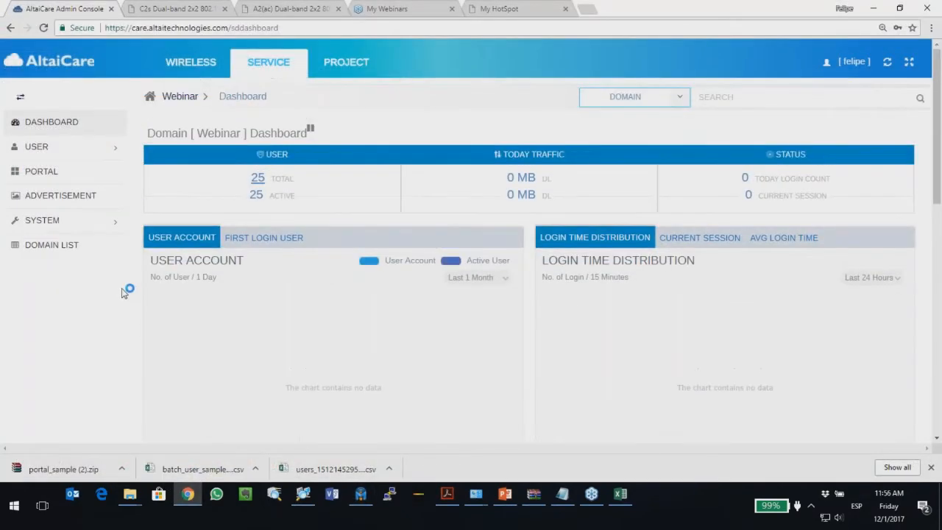
scroll(125, 292, "down", 4)
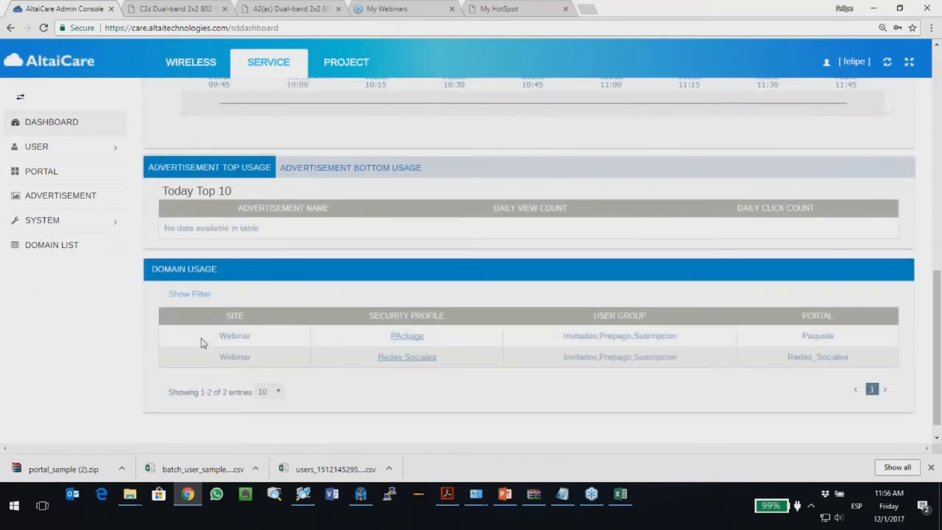
scroll(199, 342, "down", 1)
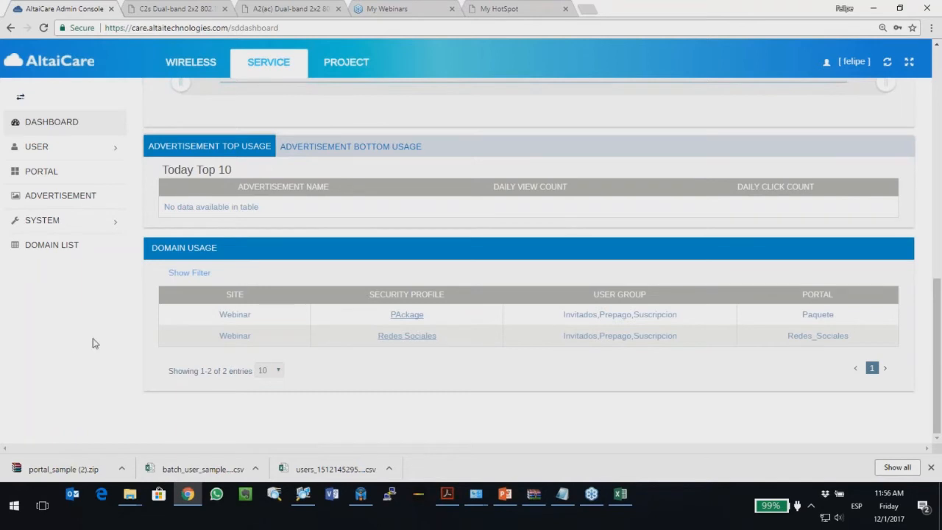
scroll(169, 313, "up", 4)
scroll(168, 314, "down", 4)
scroll(241, 349, "up", 5)
scroll(238, 346, "down", 4)
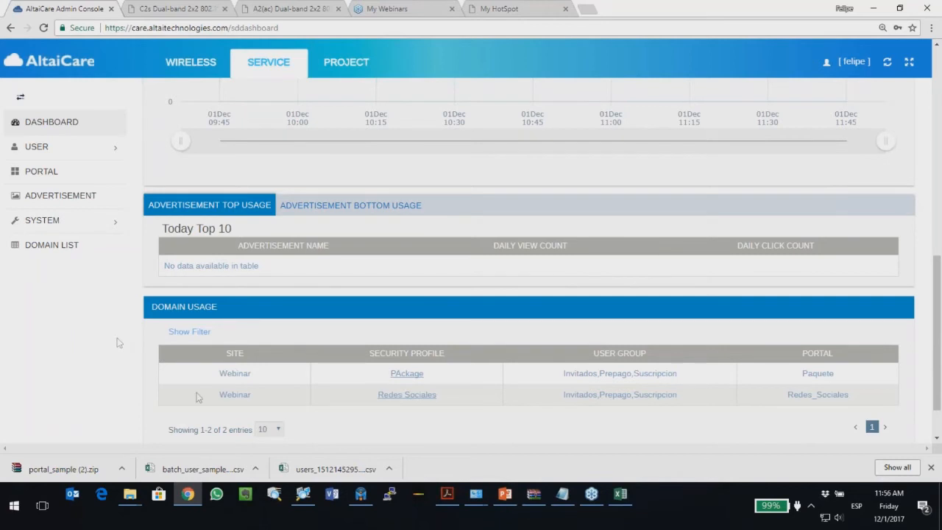
left_click(504, 493)
left_click(53, 401)
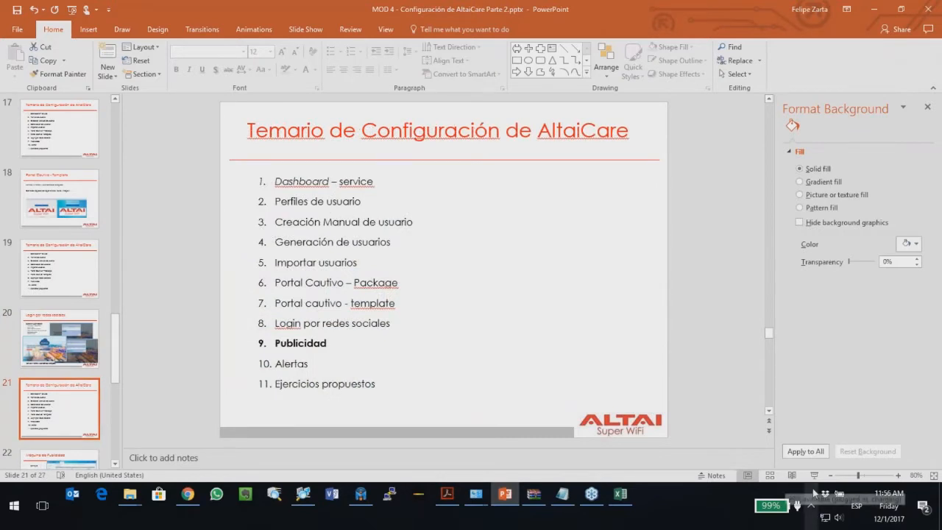
Step: Present the Temario de Configuración agenda slide full screen, then exit back to the admin console
left_click(790, 474)
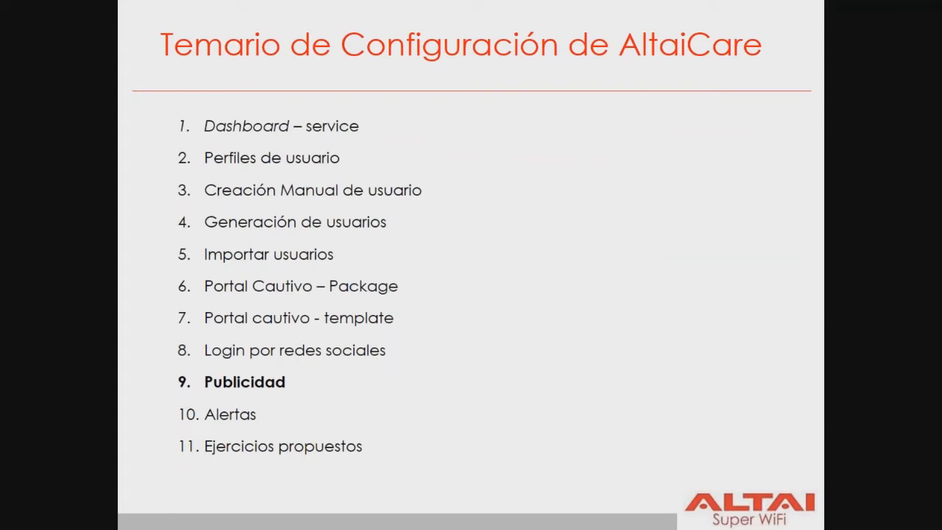
key("Right")
key("Left")
key("Escape")
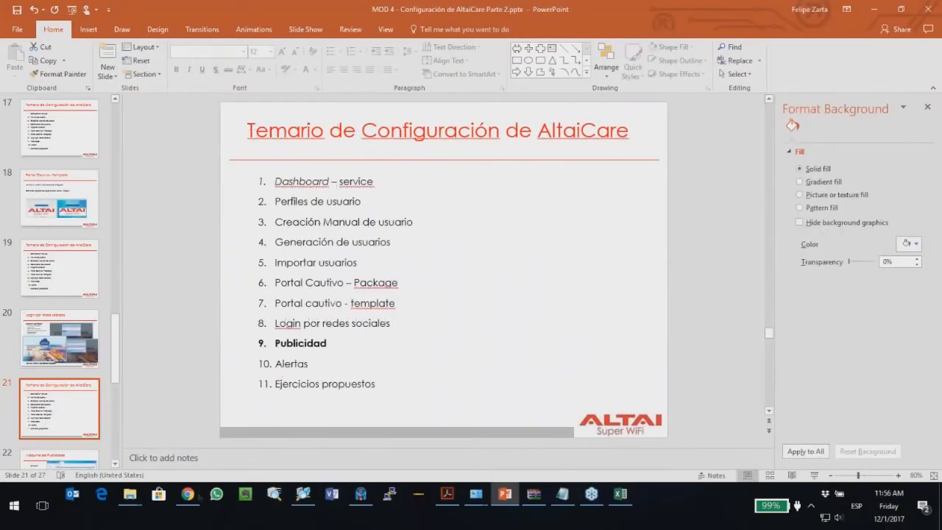
key("alt+Tab")
scroll(95, 319, "up", 7)
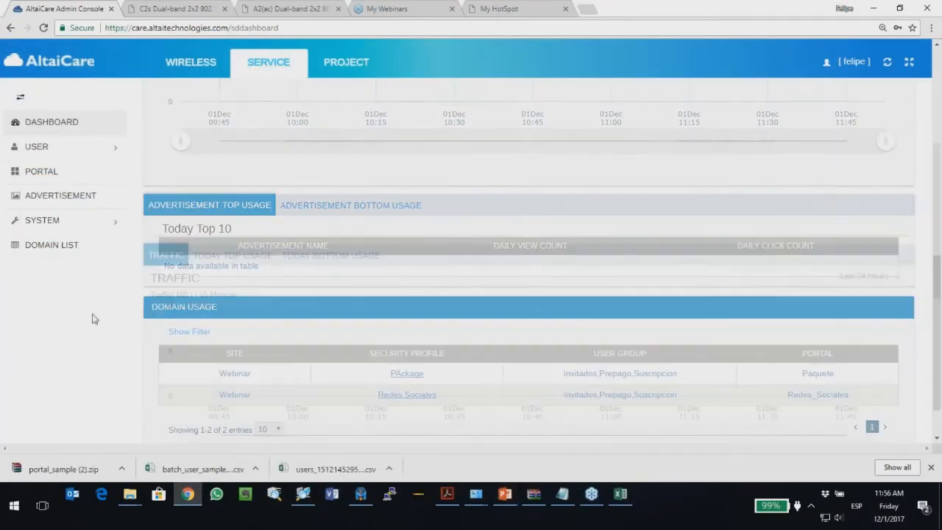
Step: Open the empty Advertisement List and start a new advertisement
scroll(163, 309, "down", 1)
scroll(163, 309, "up", 1)
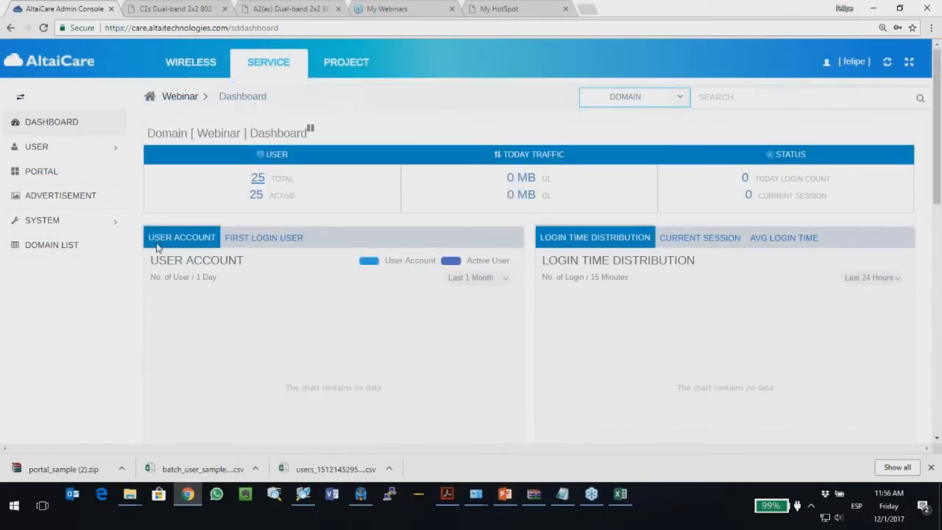
left_click(48, 195)
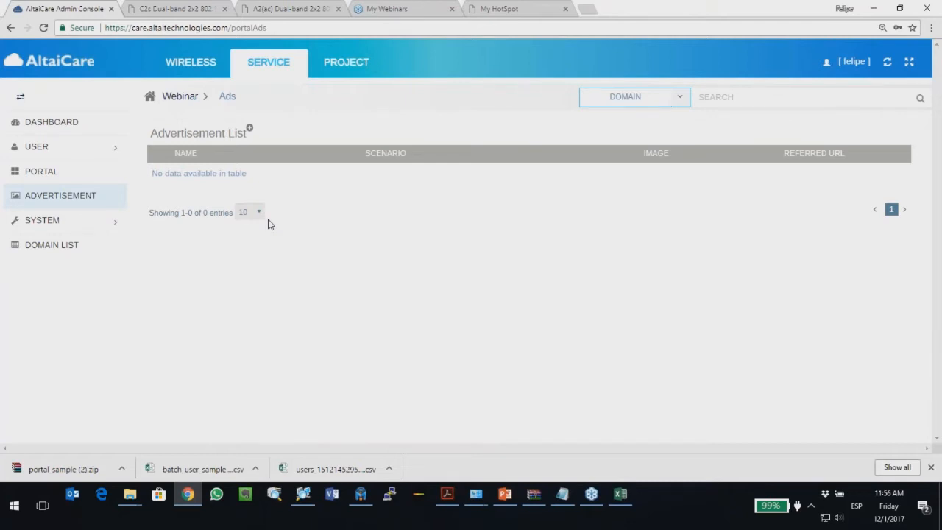
left_click(249, 128)
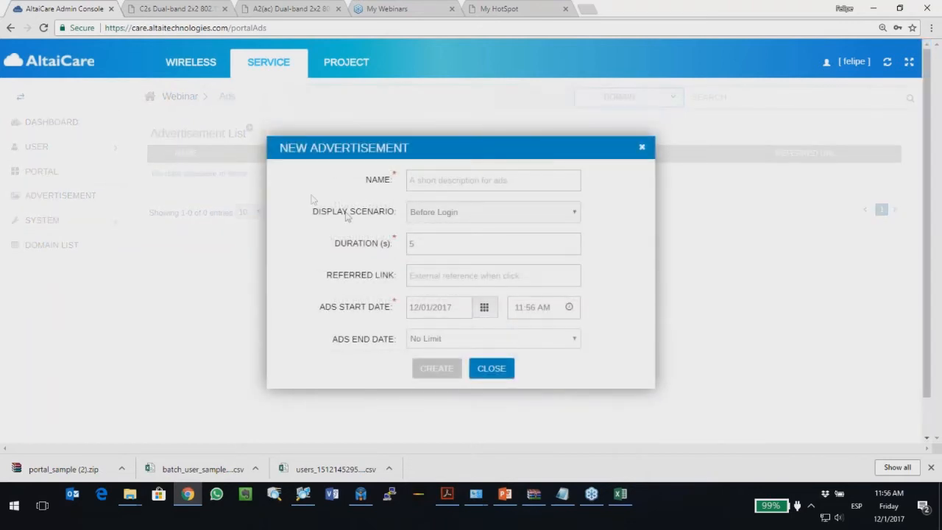
Step: Set the ad's Display Scenario to After Login and name it invitacion_webinar
left_click(435, 213)
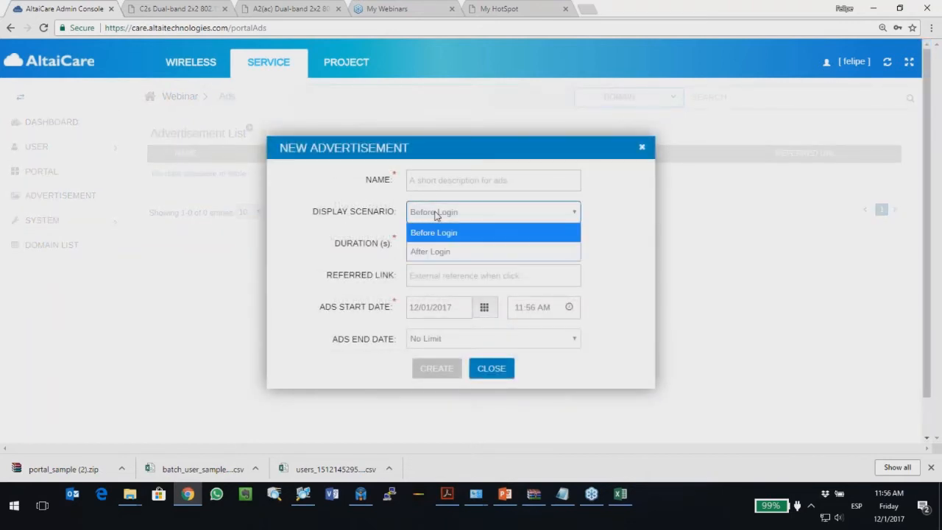
left_click(440, 253)
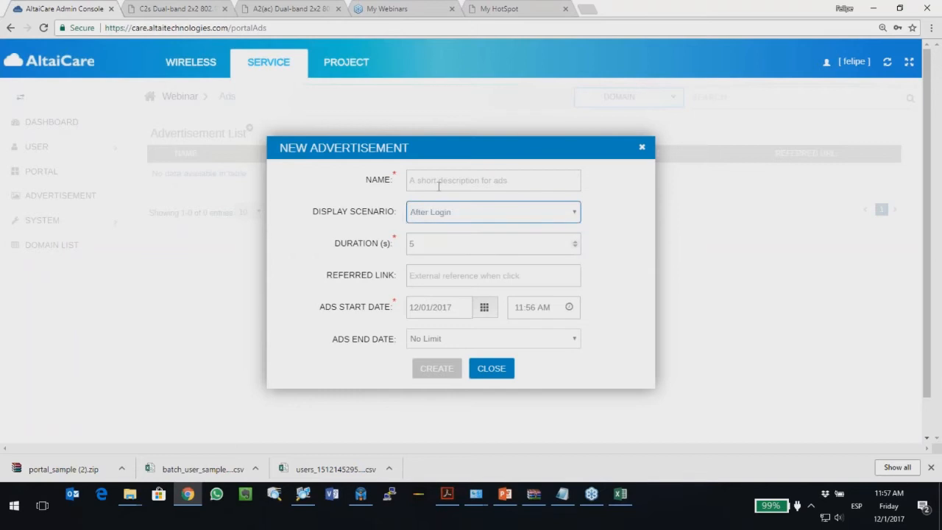
left_click(439, 186)
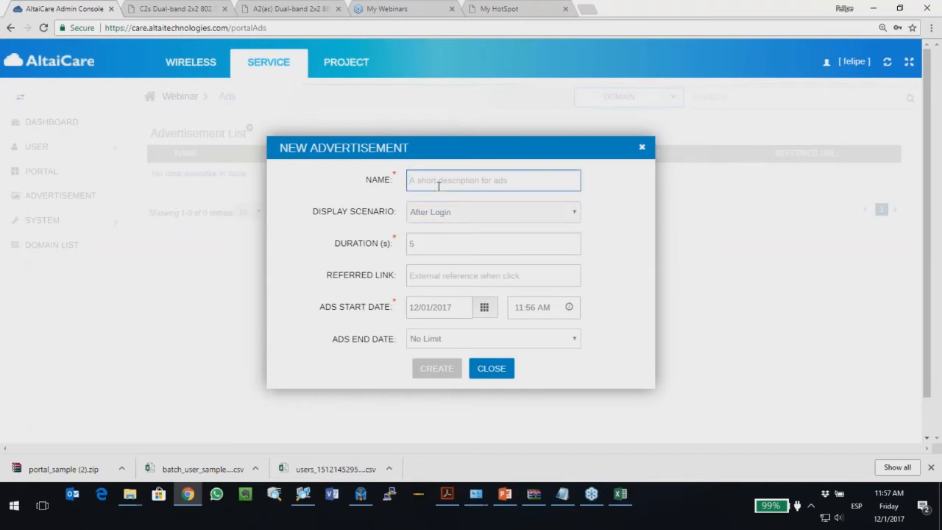
type("invitracion")
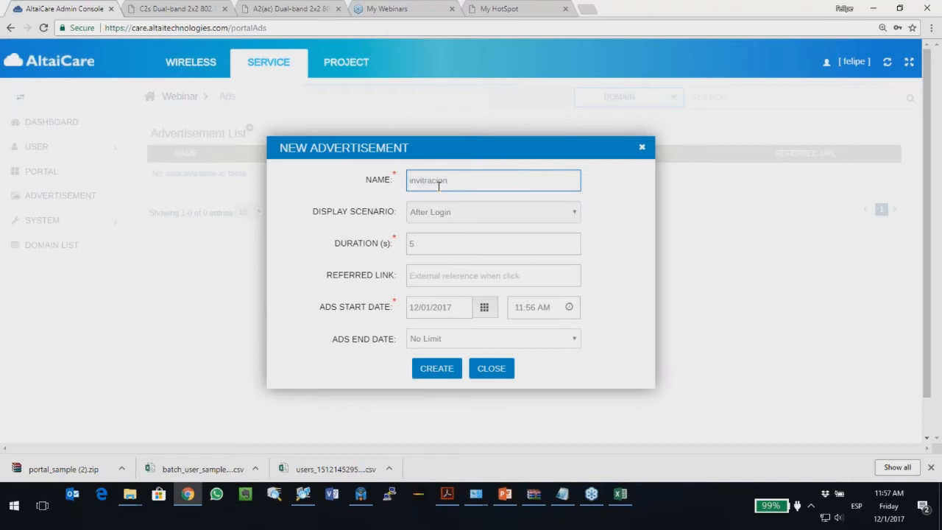
key("BackSpace")
key("BackSpace")
key("BackSpace")
key("BackSpace")
key("BackSpace")
key("BackSpace")
type("acion_webinar")
Step: Set the duration to 3 seconds, keep the end date at No Limit, and create the ad
double_click(449, 242)
type("3")
left_click(442, 275)
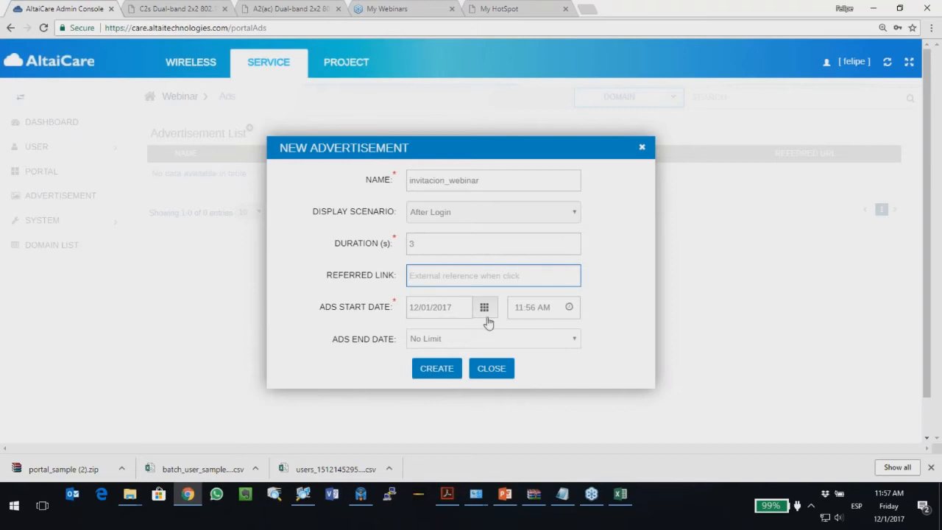
left_click(438, 339)
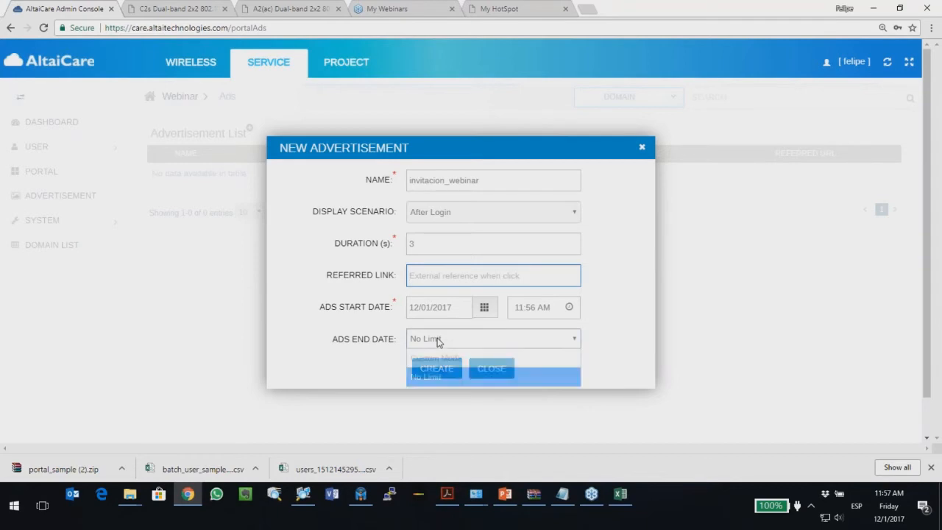
left_click(438, 340)
left_click(438, 339)
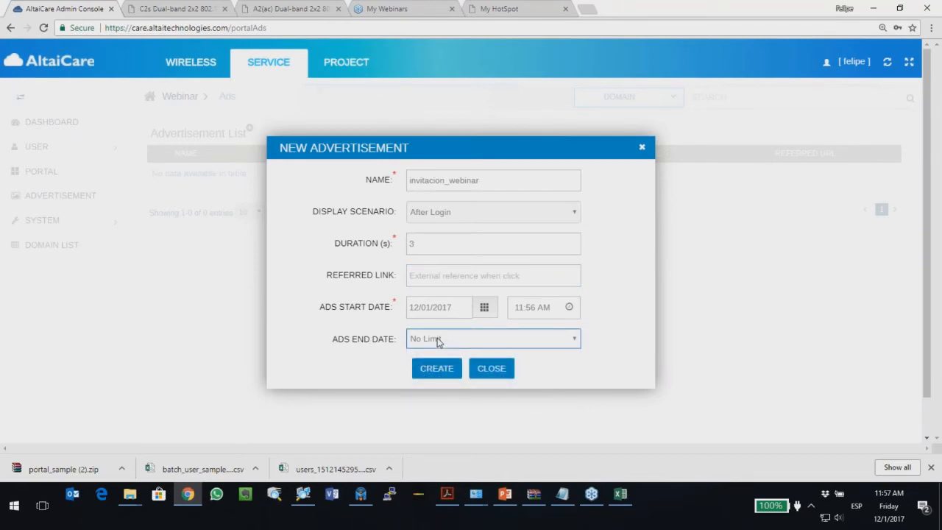
left_click(441, 364)
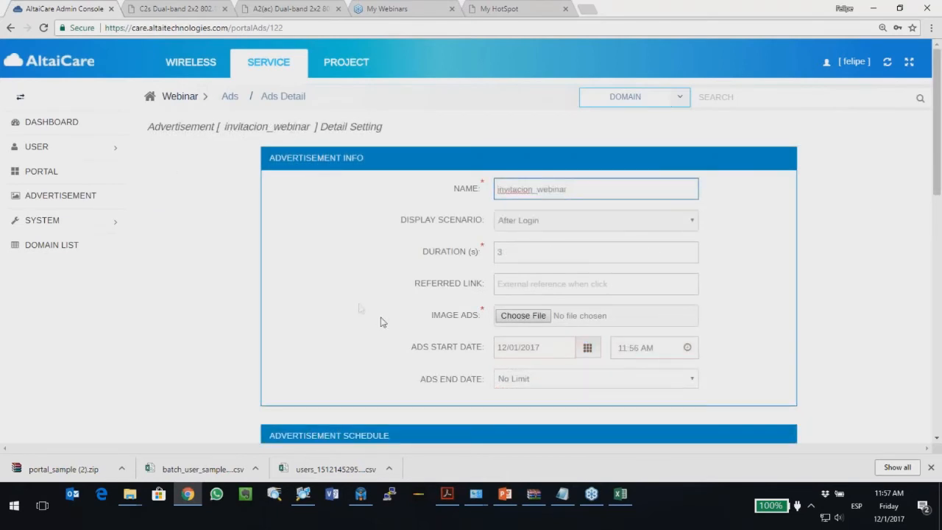
scroll(360, 309, "down", 1)
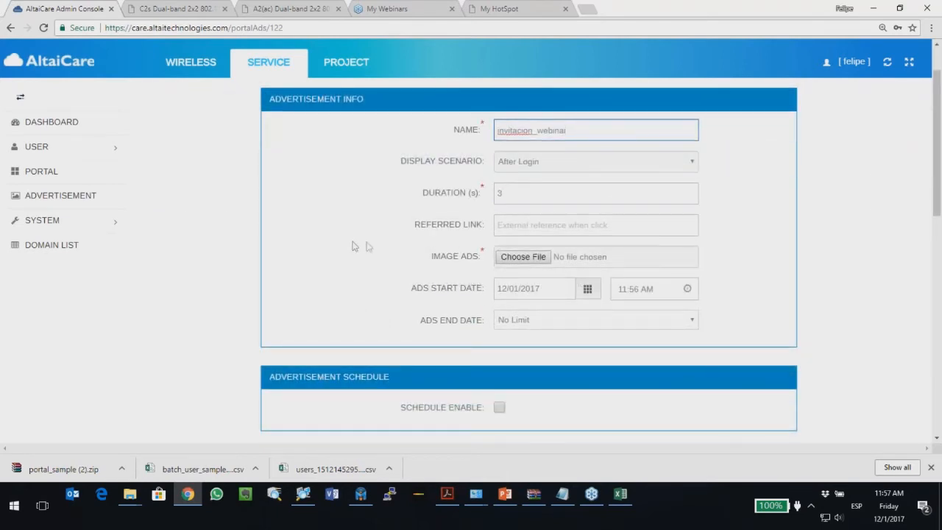
Step: Attach Ads_curso.png as the ad's image
left_click(507, 257)
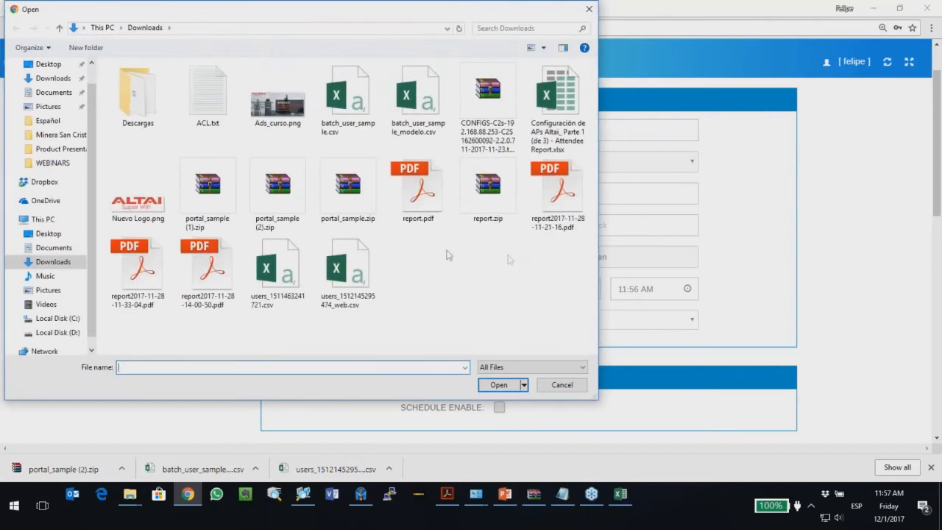
left_click(267, 114)
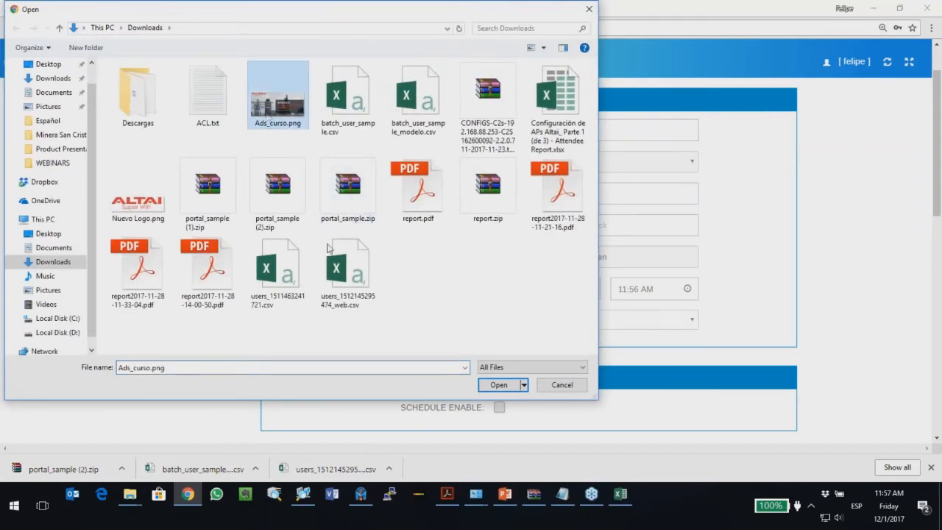
double_click(275, 110)
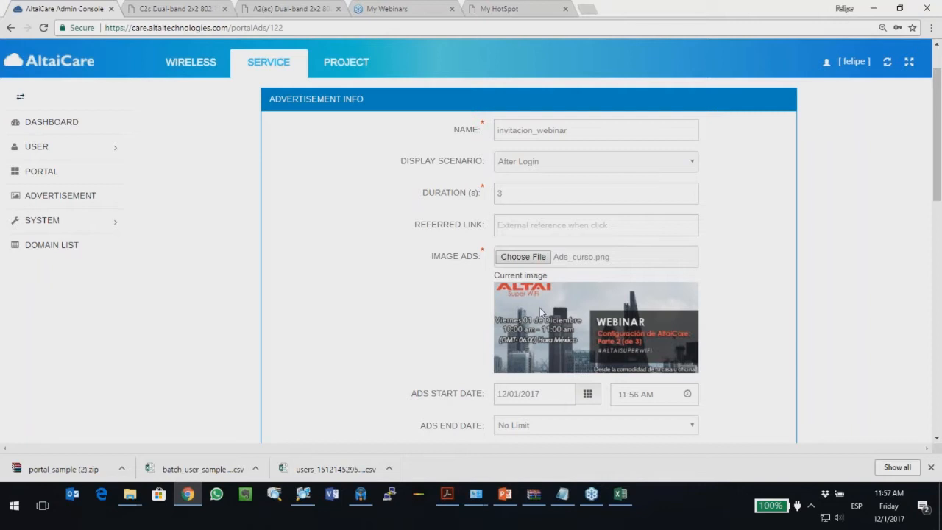
Step: Zoom the page to 125% and add a new tag to the ad
key("ctrl+plus")
key("ctrl+plus")
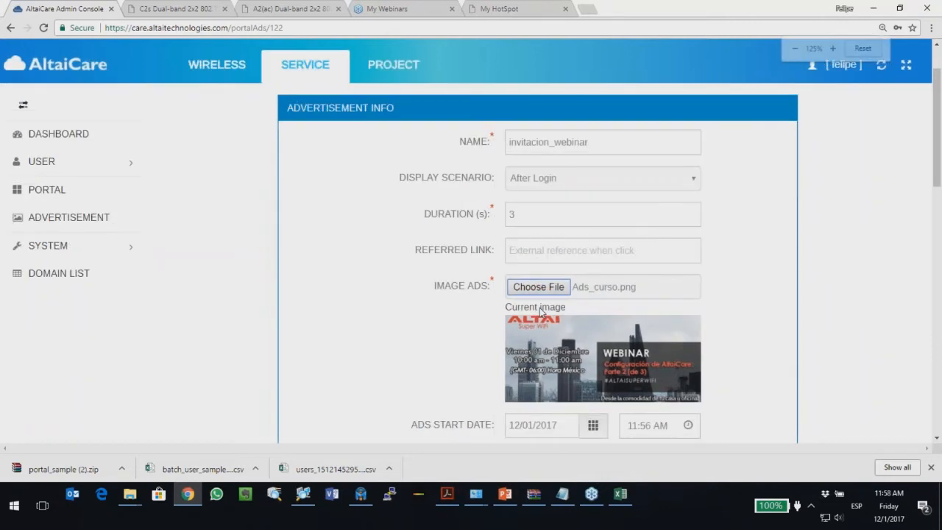
scroll(414, 262, "down", 1)
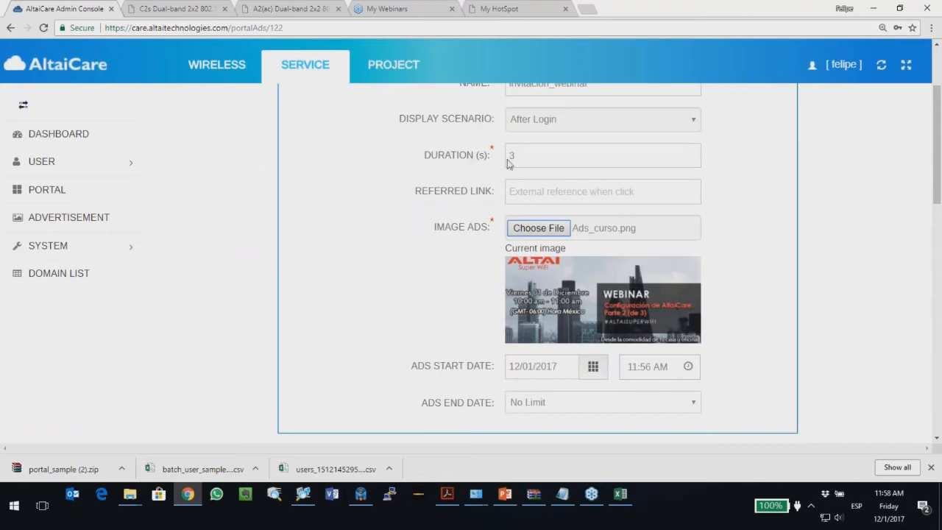
scroll(417, 284, "down", 4)
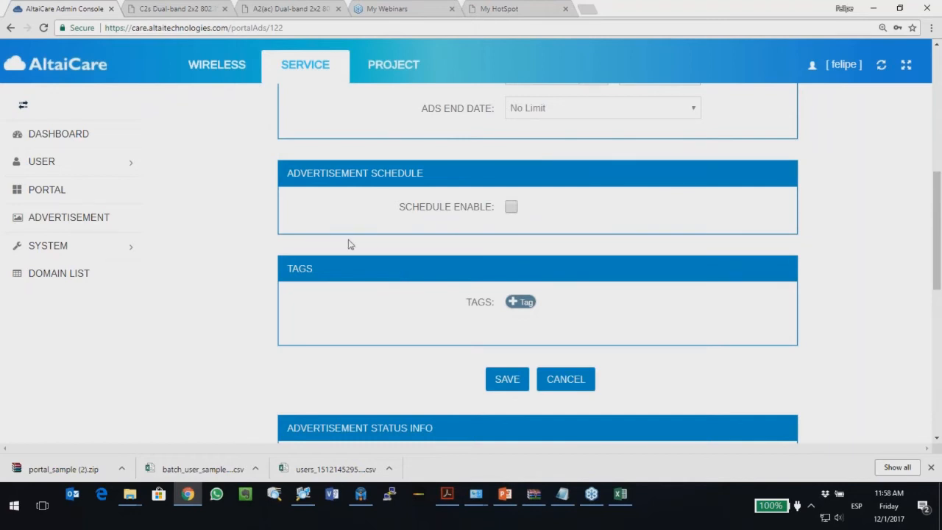
scroll(348, 243, "up", 1)
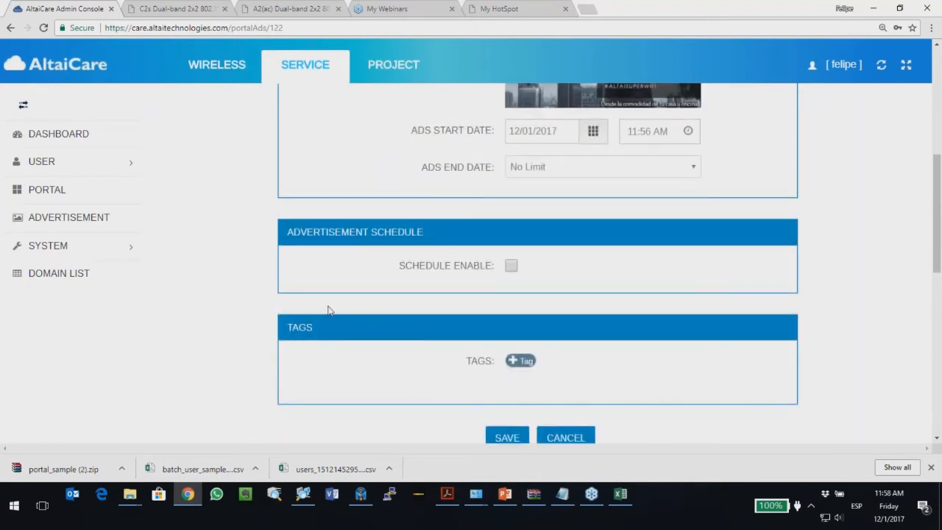
scroll(326, 309, "down", 1)
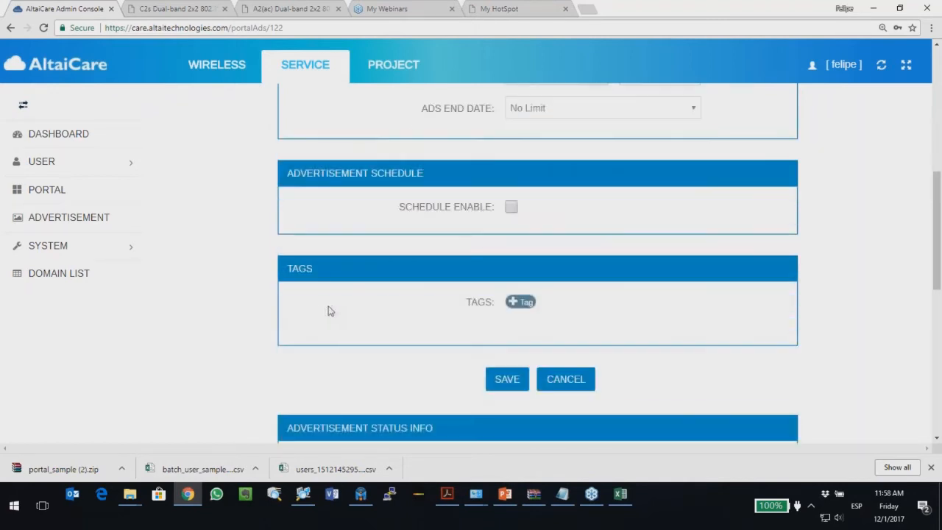
left_click(514, 303)
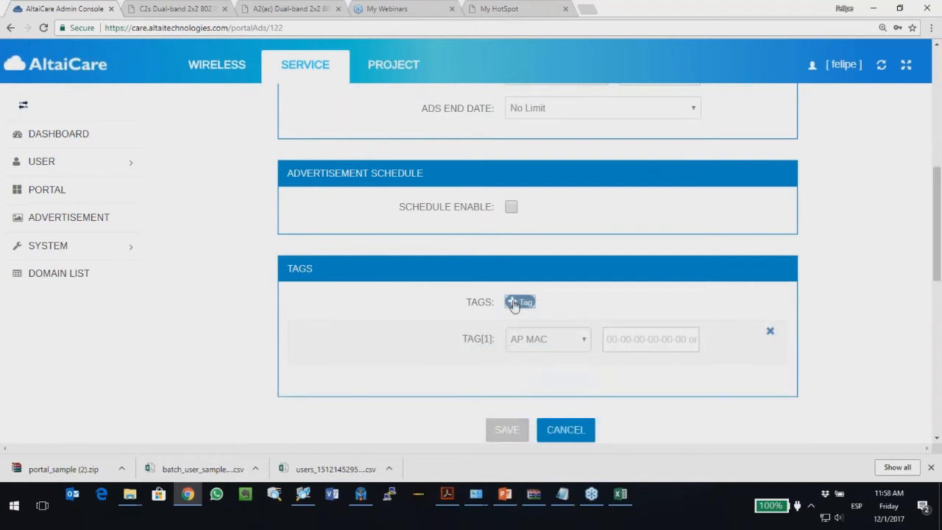
Step: Keep the tag type as AP MAC and copy the C2s access point's eth0 MAC address
left_click(533, 347)
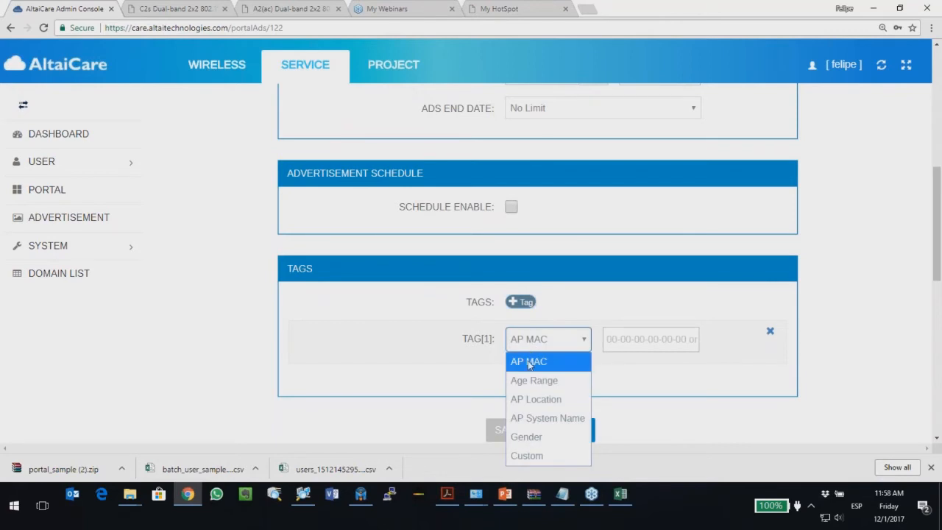
left_click(529, 361)
left_click(175, 8)
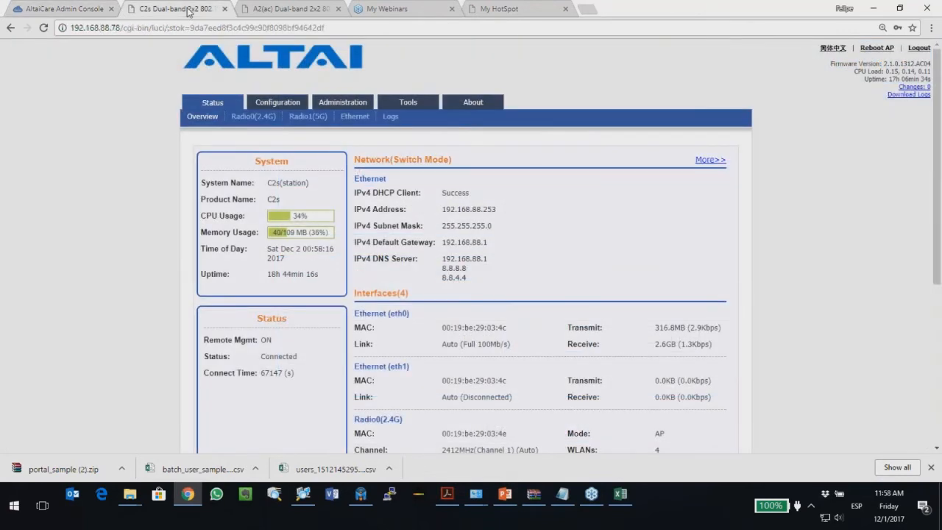
scroll(398, 366, "down", 1)
left_click_drag(441, 269, 507, 268)
right_click(506, 269)
left_click(518, 276)
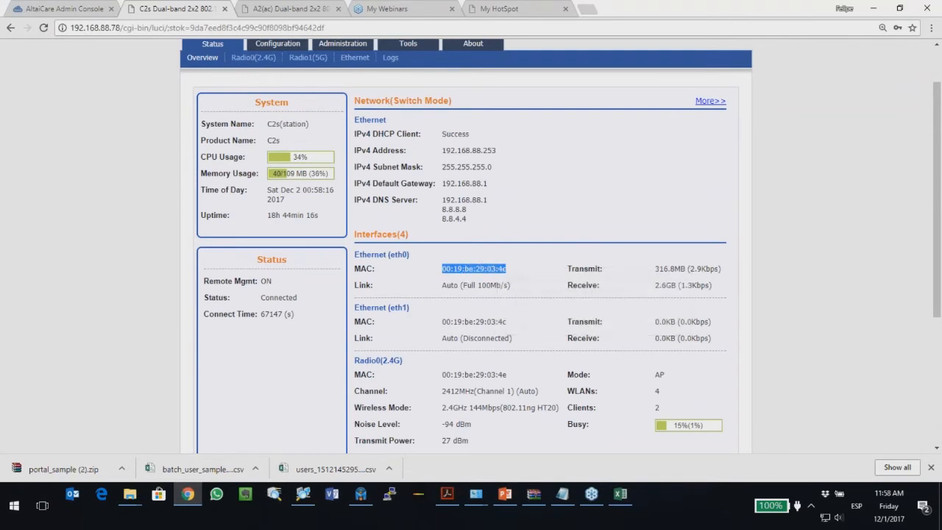
Step: Paste 00:19:be:29:03:4c into the ad's AP MAC tag value
left_click(99, 10)
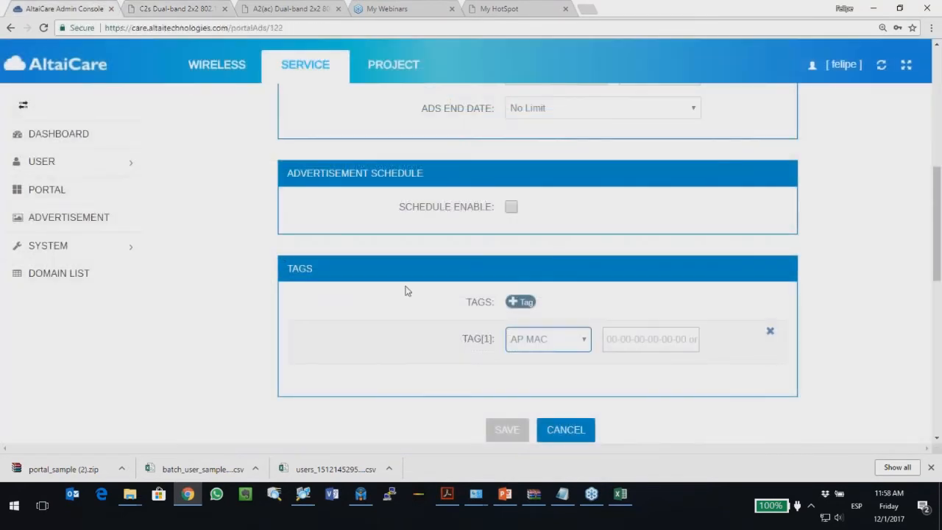
left_click(638, 339)
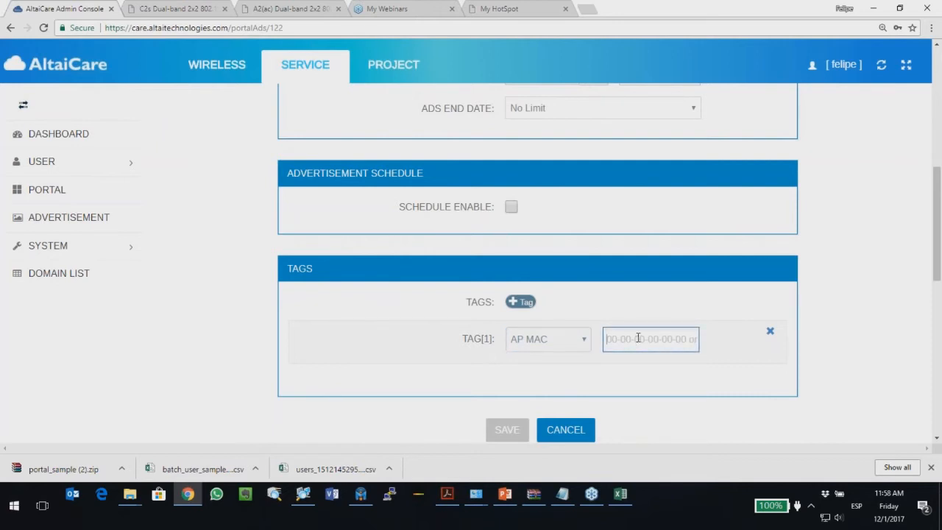
key("ctrl+v")
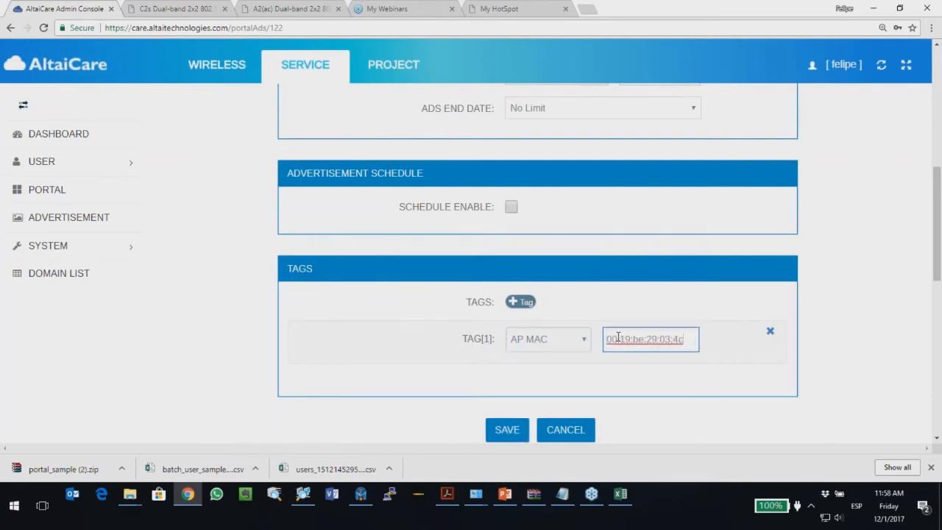
left_click(494, 384)
scroll(547, 306, "down", 2)
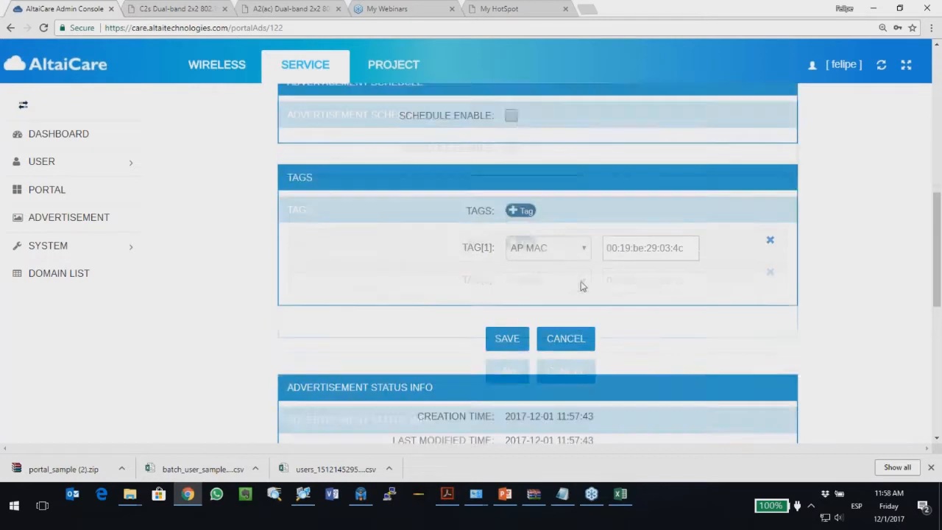
left_click_drag(690, 221, 608, 221)
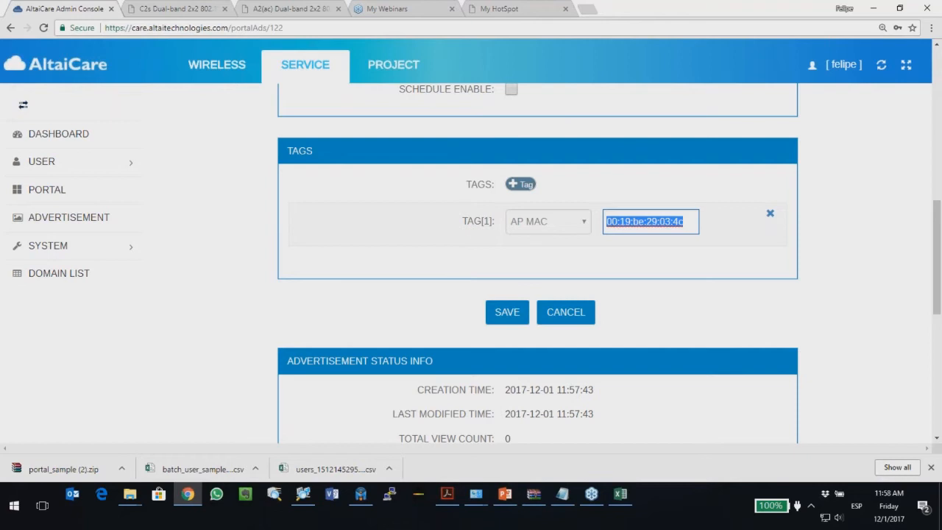
Step: Try a Custom tag with value 1, switch back to AP MAC, then remove the tag
left_click(545, 228)
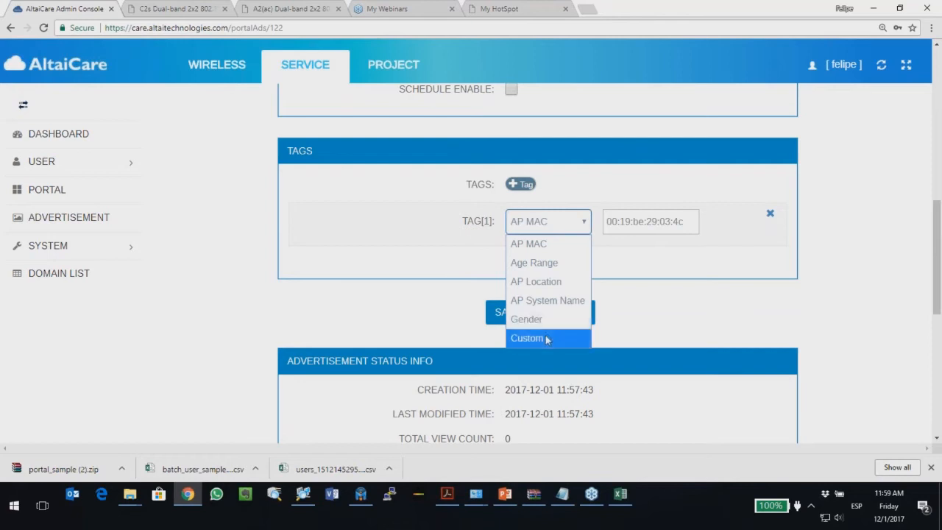
left_click(548, 338)
left_click(635, 227)
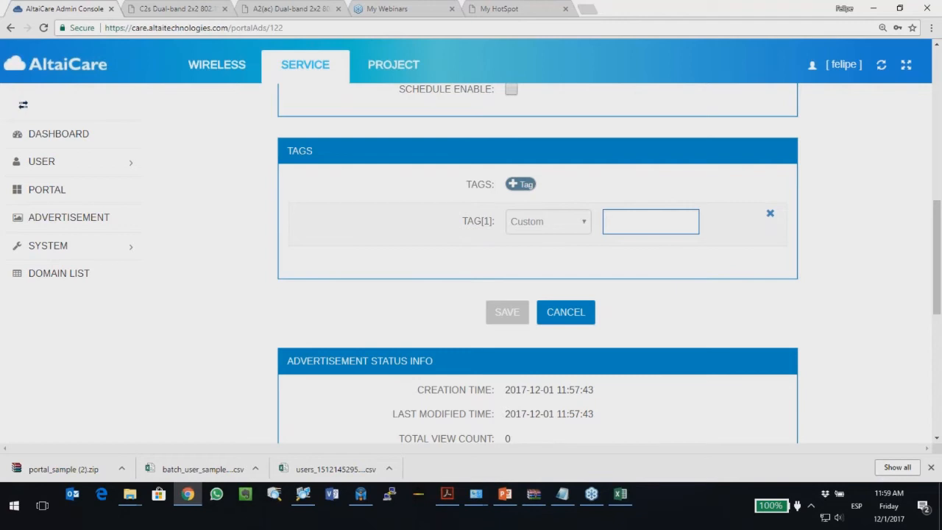
type("1")
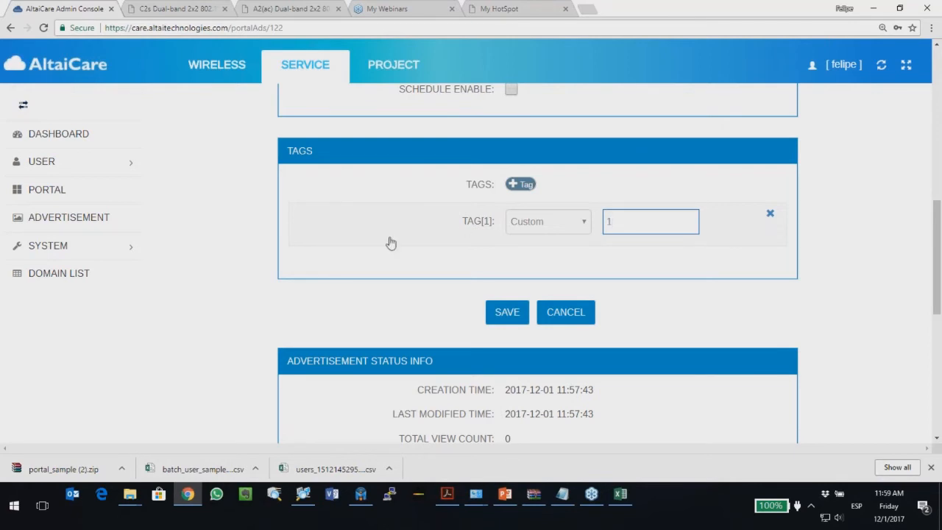
key("ctrl+a")
left_click(548, 227)
left_click(536, 244)
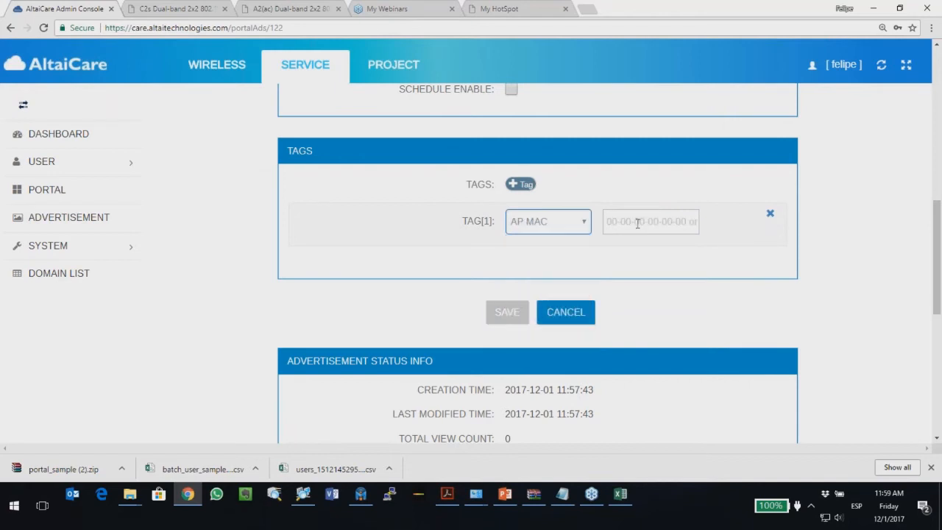
left_click(763, 215)
Step: Save the invitacion_webinar ad and go to the Portal List
scroll(347, 246, "up", 2)
scroll(342, 248, "down", 2)
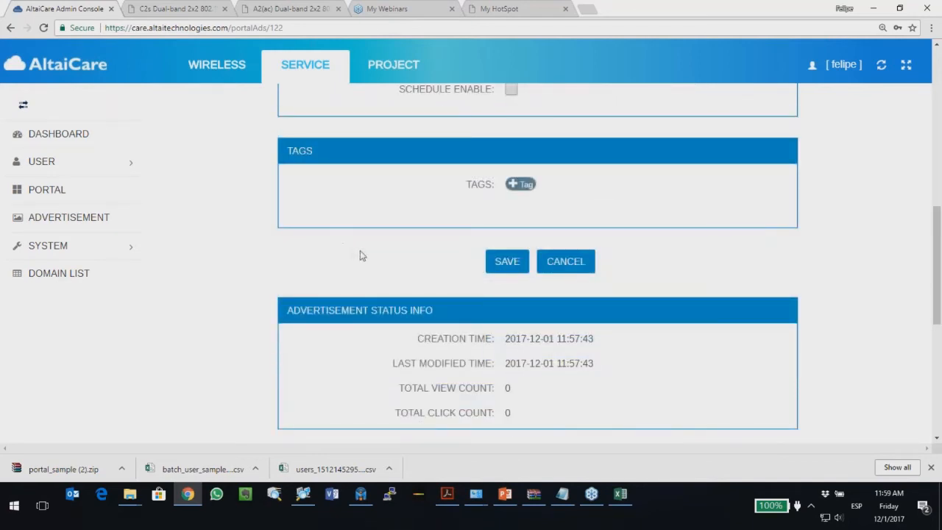
scroll(417, 267, "down", 5)
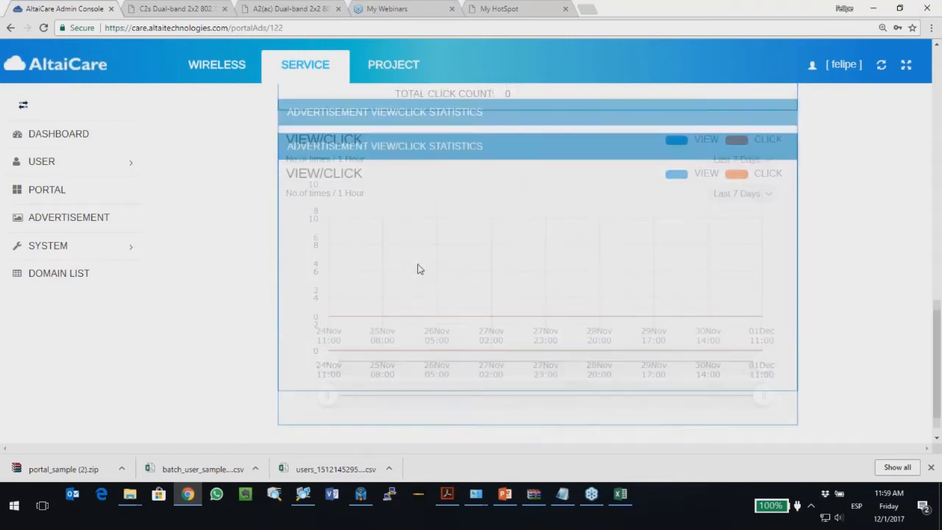
scroll(419, 269, "up", 1)
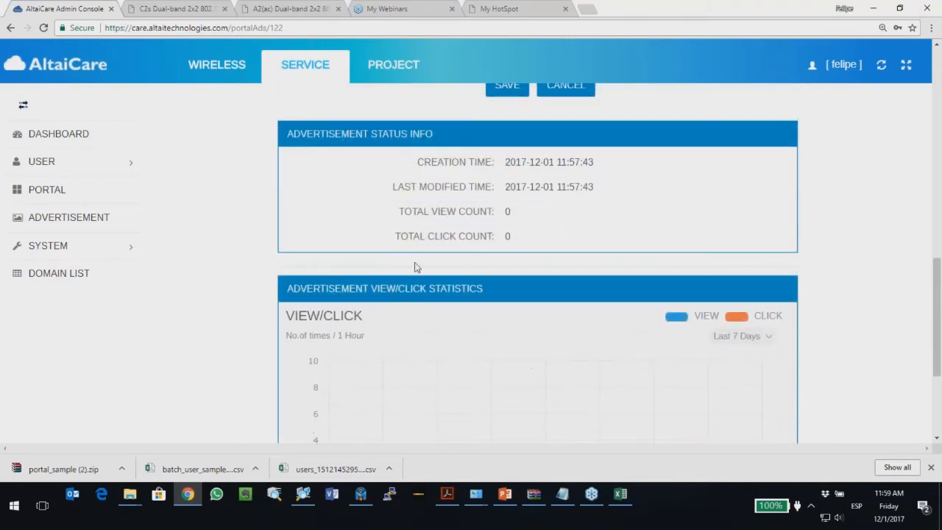
scroll(417, 267, "up", 2)
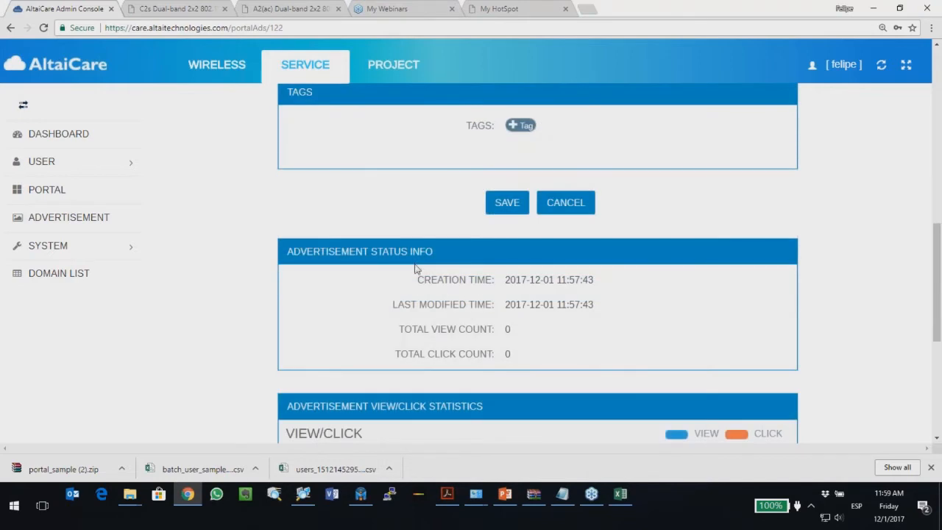
scroll(421, 272, "up", 1)
scroll(427, 278, "up", 1)
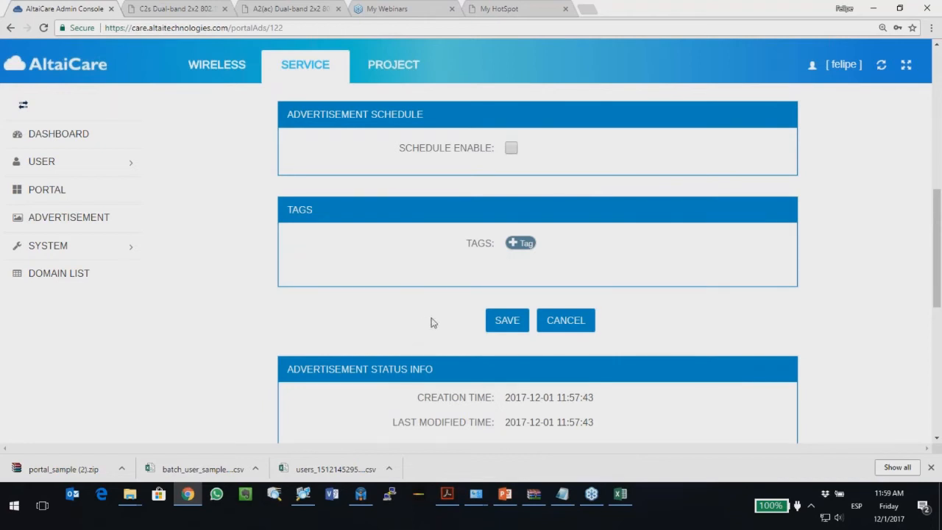
left_click(507, 329)
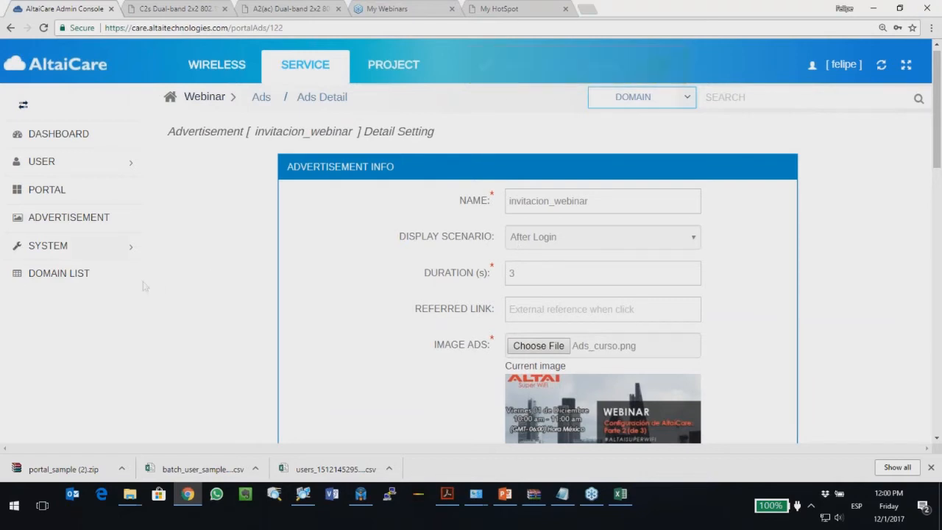
left_click(54, 201)
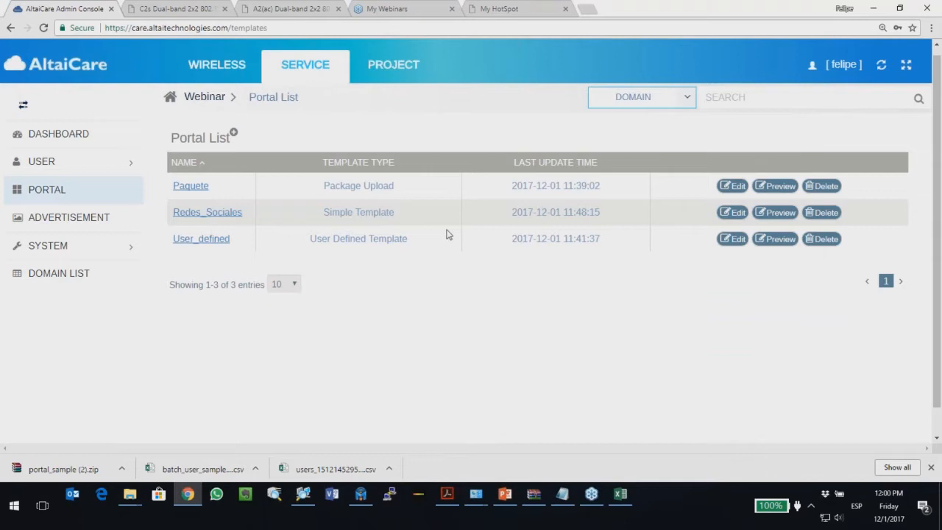
Step: Edit the Redes_Sociales portal to show ads, with display mode Post-login ads only
left_click(728, 214)
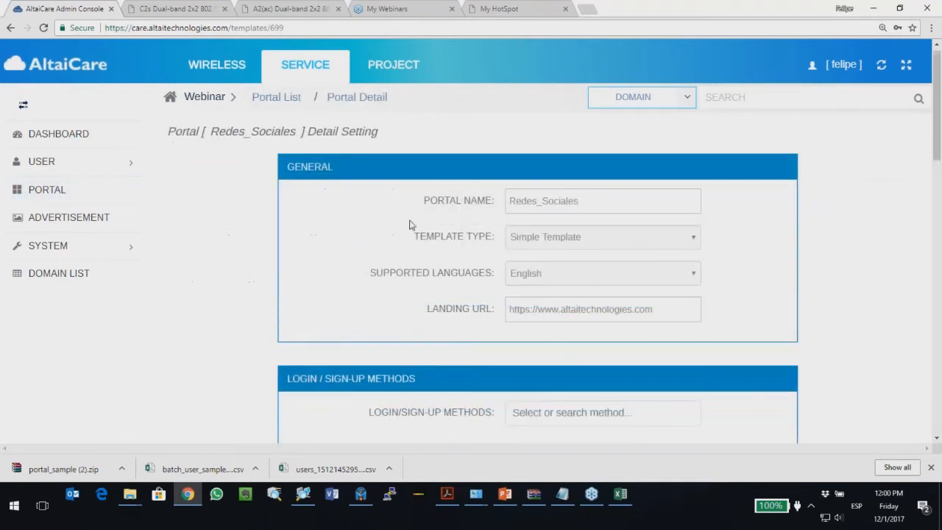
scroll(320, 256, "down", 10)
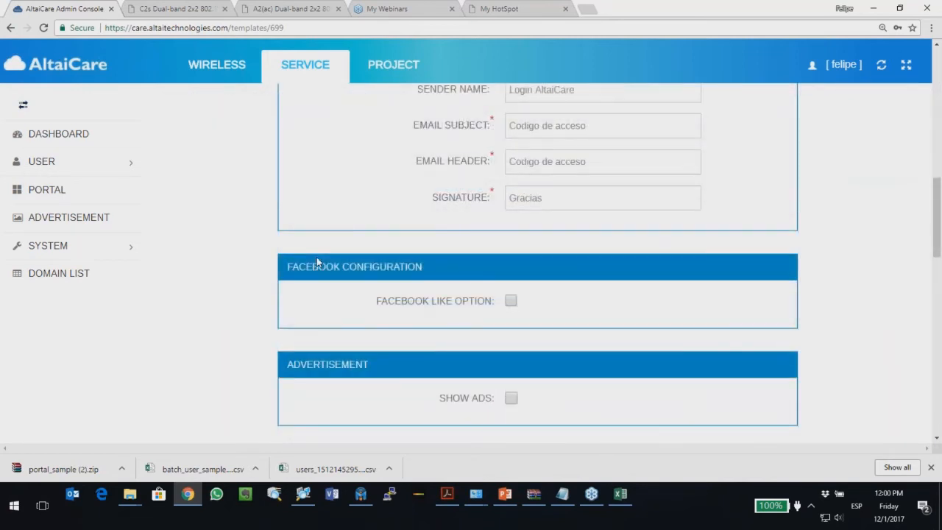
scroll(316, 259, "down", 2)
left_click(510, 280)
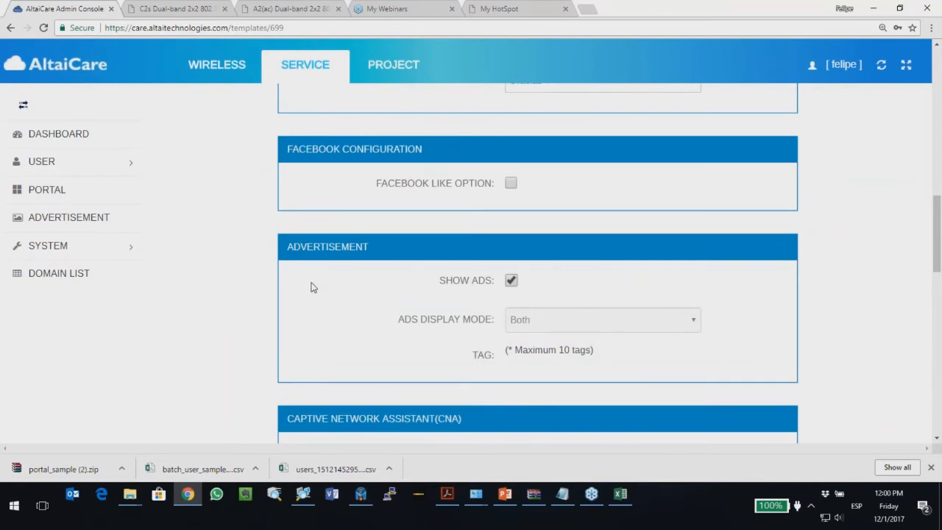
left_click(576, 324)
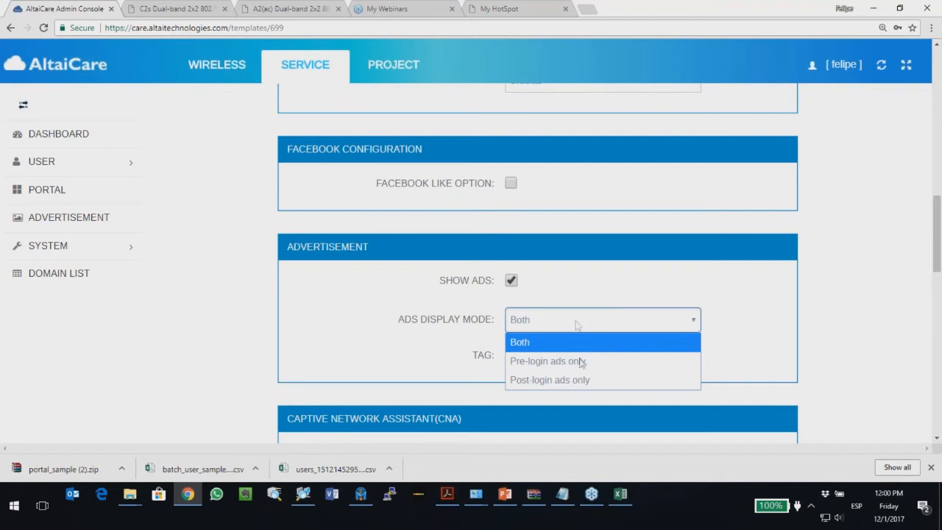
left_click(539, 381)
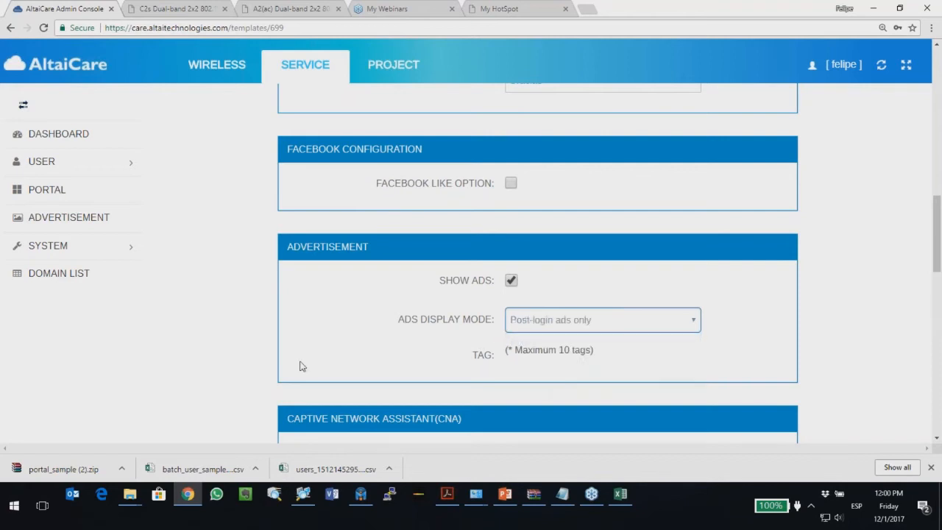
Step: Save the Redes_Sociales portal settings and switch to inSSIDer
scroll(279, 360, "down", 2)
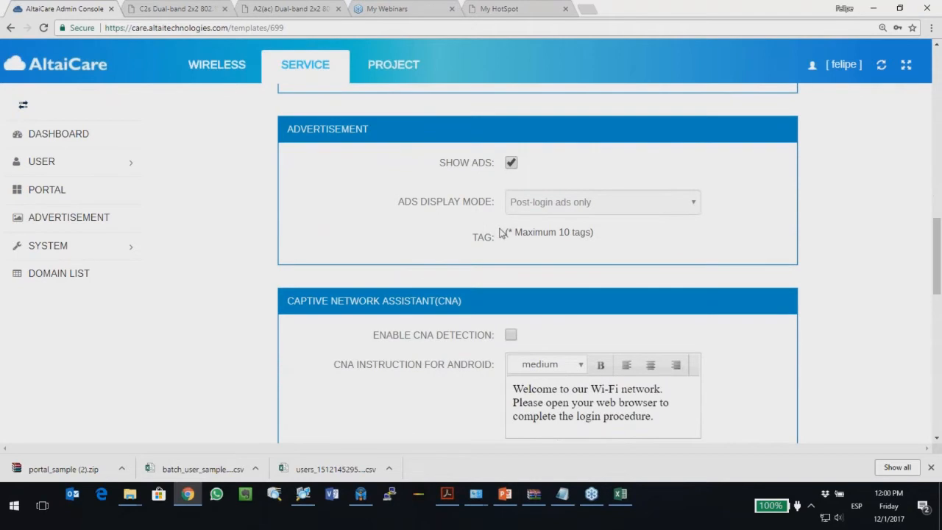
scroll(522, 255, "down", 3)
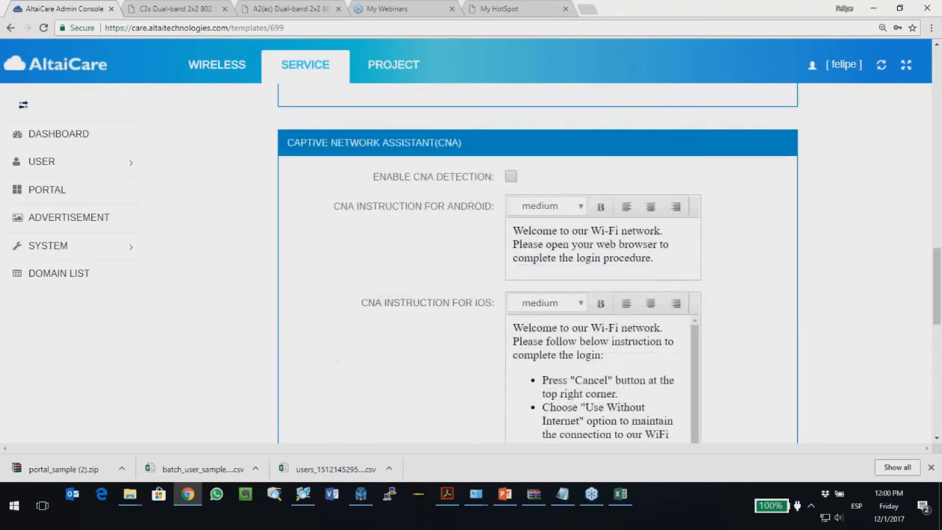
scroll(508, 256, "down", 8)
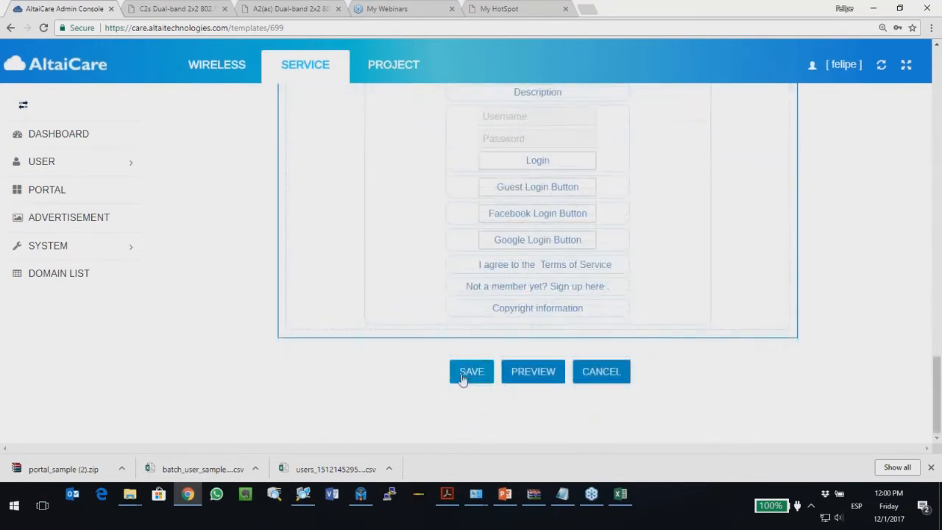
left_click(469, 373)
scroll(374, 346, "up", 2)
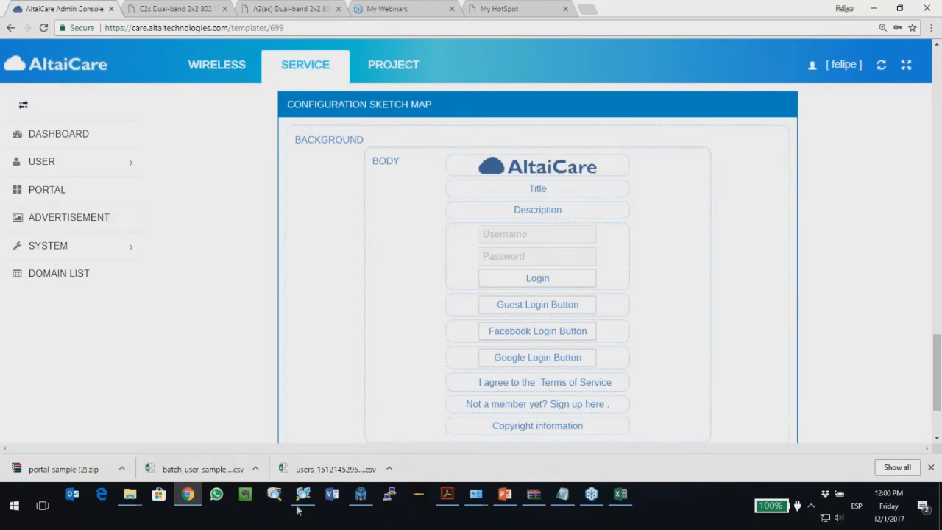
left_click(352, 502)
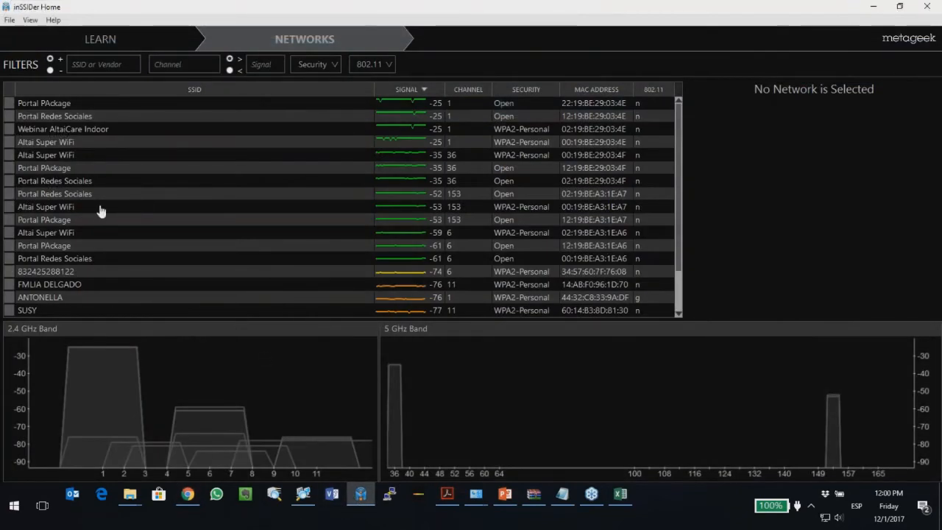
Step: Inspect the Portal PAckage network on channel 153, then open the Redes_Sociales login page preview
left_click(75, 221)
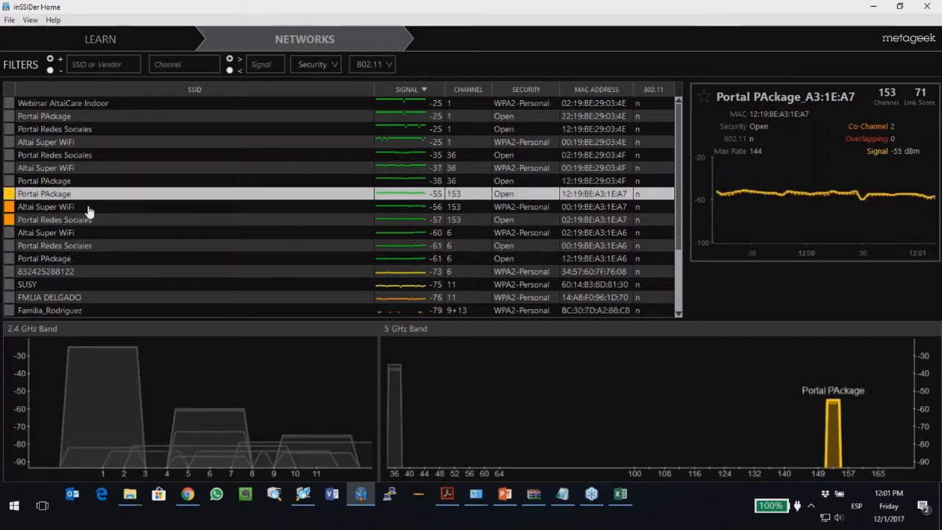
left_click(184, 501)
scroll(513, 329, "down", 3)
left_click(516, 383)
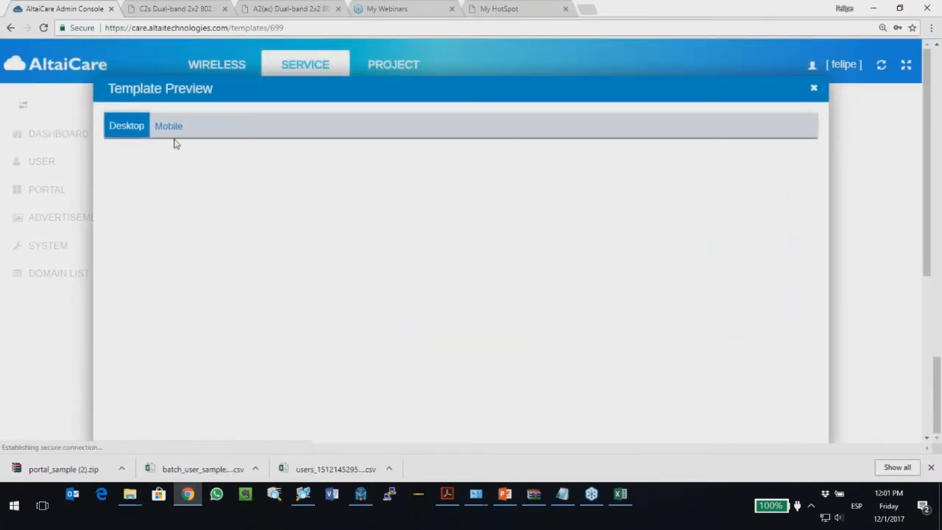
Step: Switch the Redes_Sociales login page preview to the Mobile layout and scroll through it
left_click(178, 128)
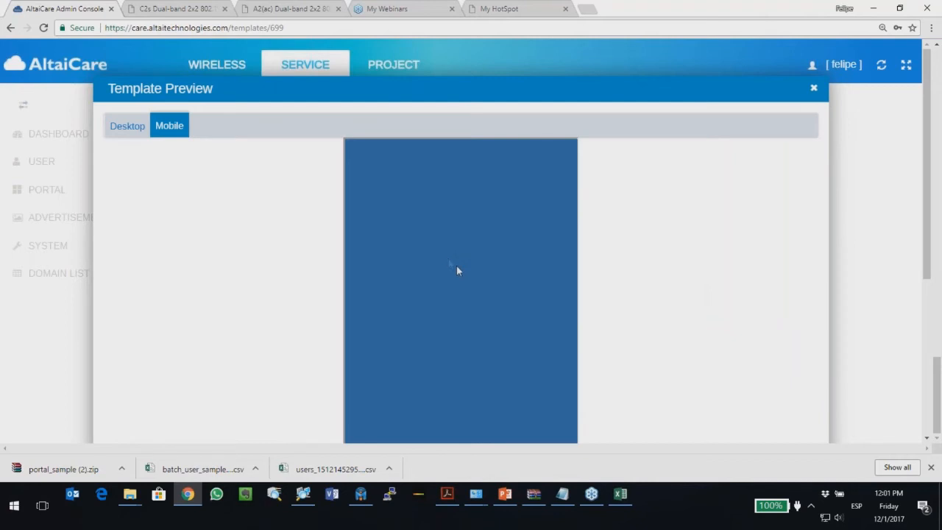
scroll(419, 282, "down", 2)
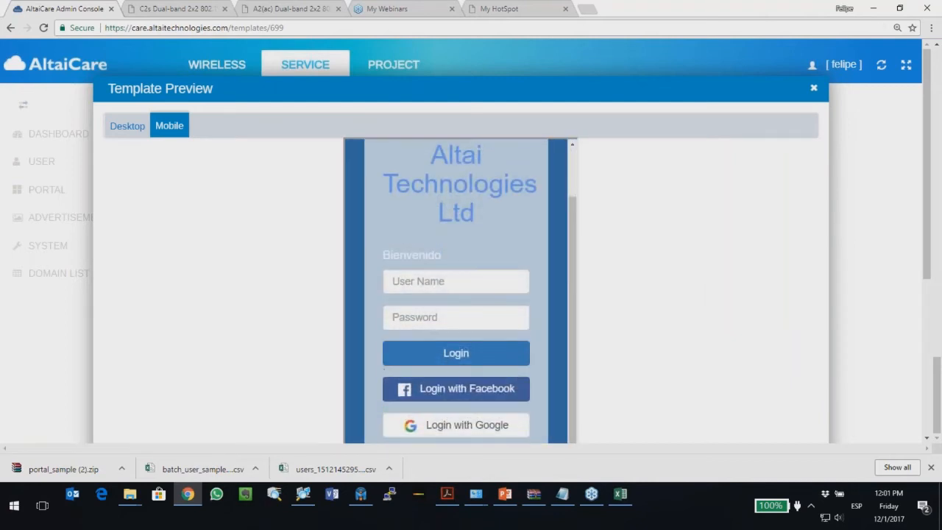
scroll(419, 282, "down", 1)
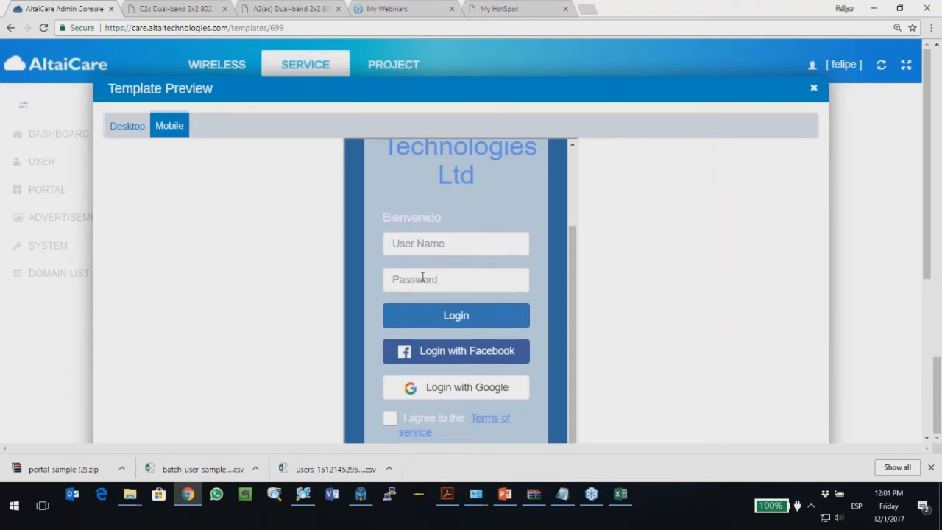
scroll(422, 279, "down", 2)
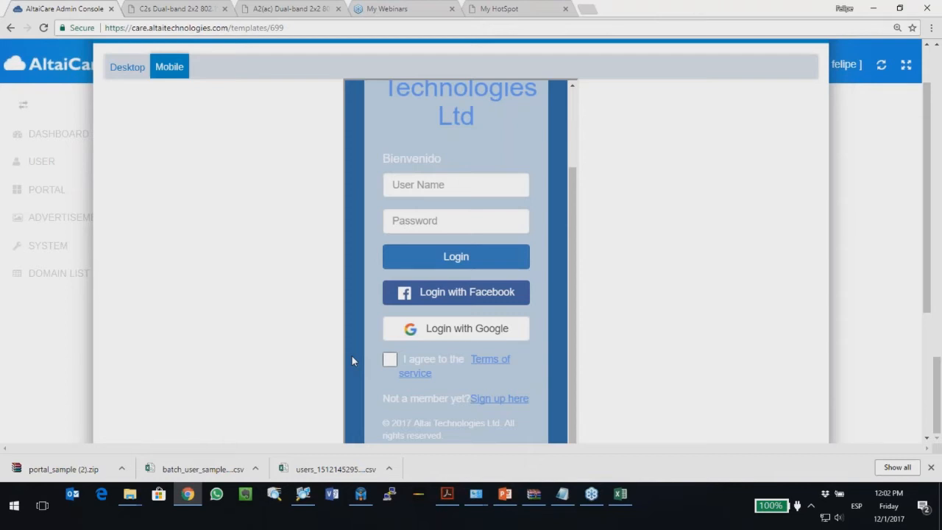
Step: Close the template preview and preview the portal's login page again
left_click(34, 391)
scroll(310, 287, "up", 2)
scroll(309, 293, "down", 2)
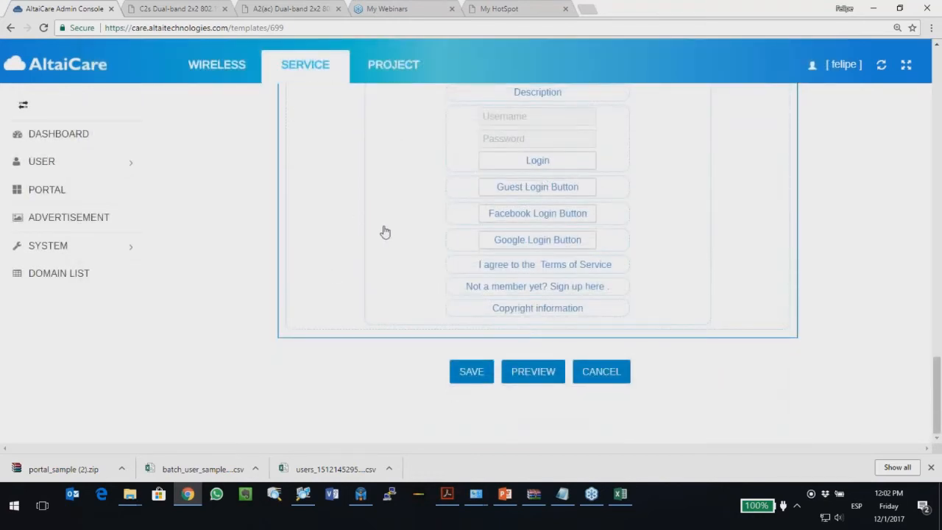
scroll(383, 233, "up", 1)
left_click(525, 435)
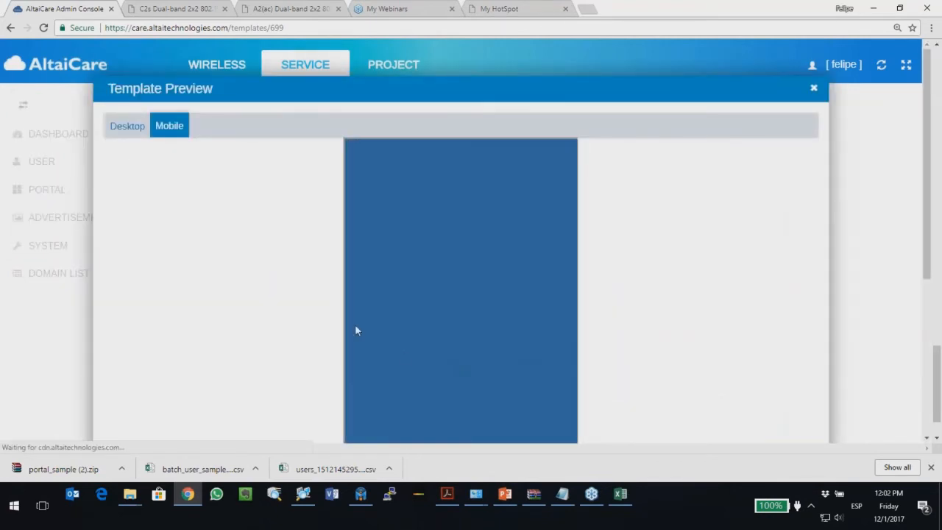
scroll(351, 326, "down", 2)
scroll(346, 328, "down", 2)
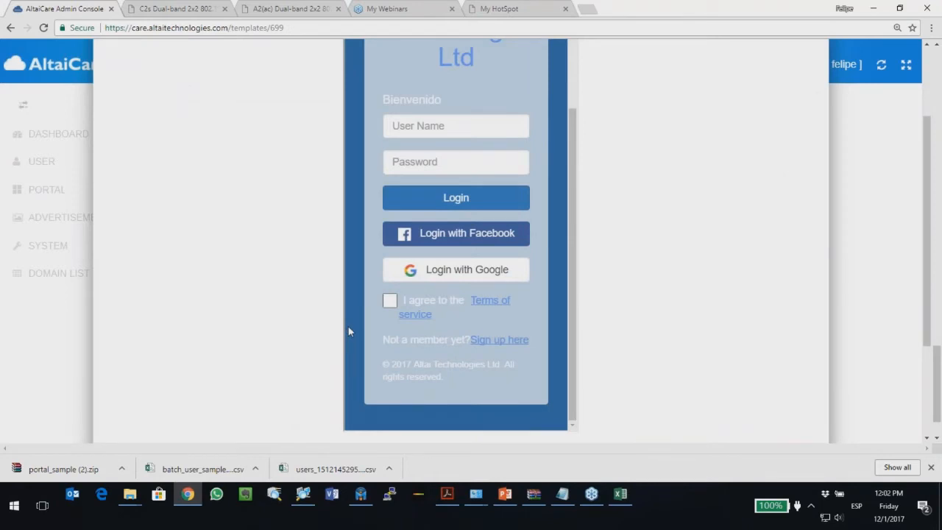
Step: Start the PowerPoint slide show from slide 20, 'Login por redes sociales'
left_click(506, 498)
key("Up")
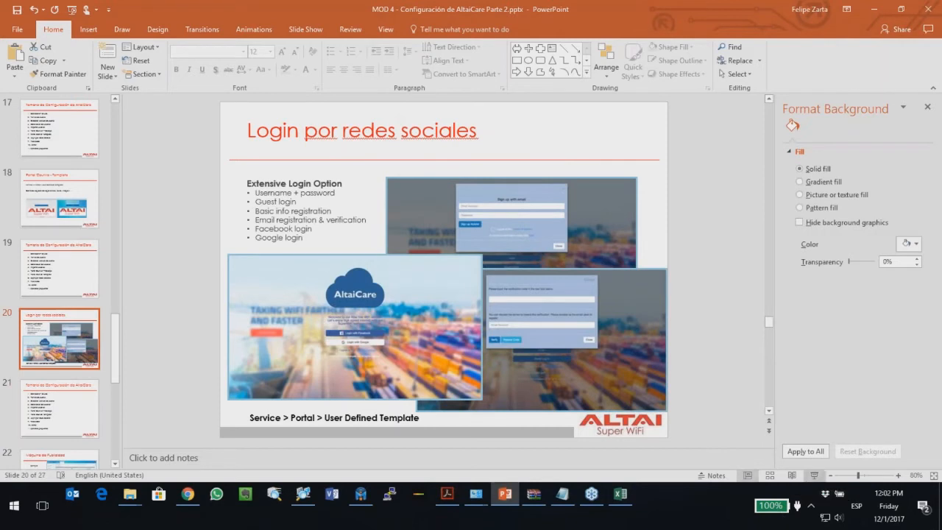
left_click(814, 476)
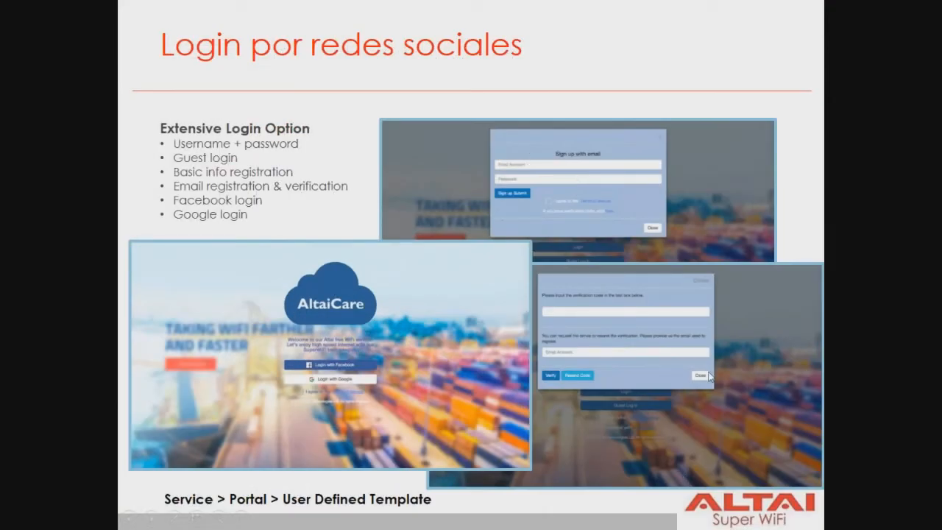
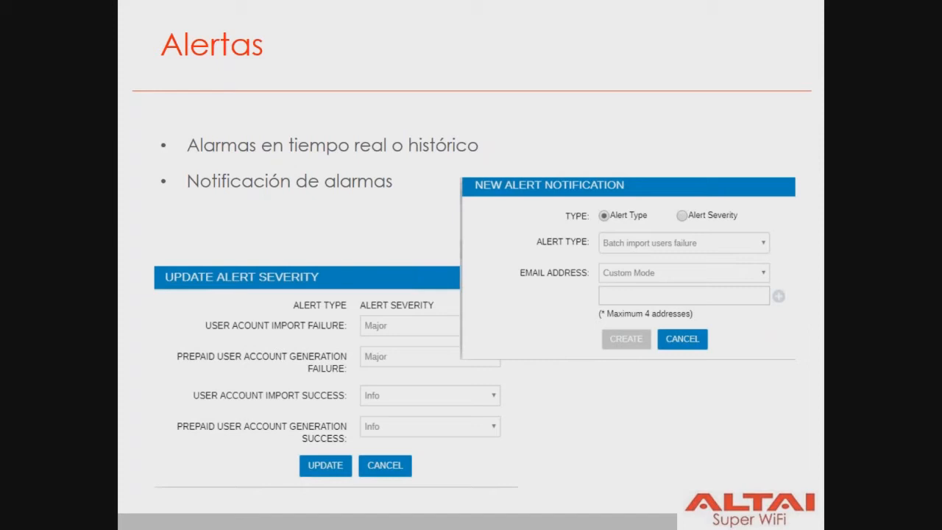
Step: End the PowerPoint slide show and switch back to the AltaiCare console in Chrome
key("Escape")
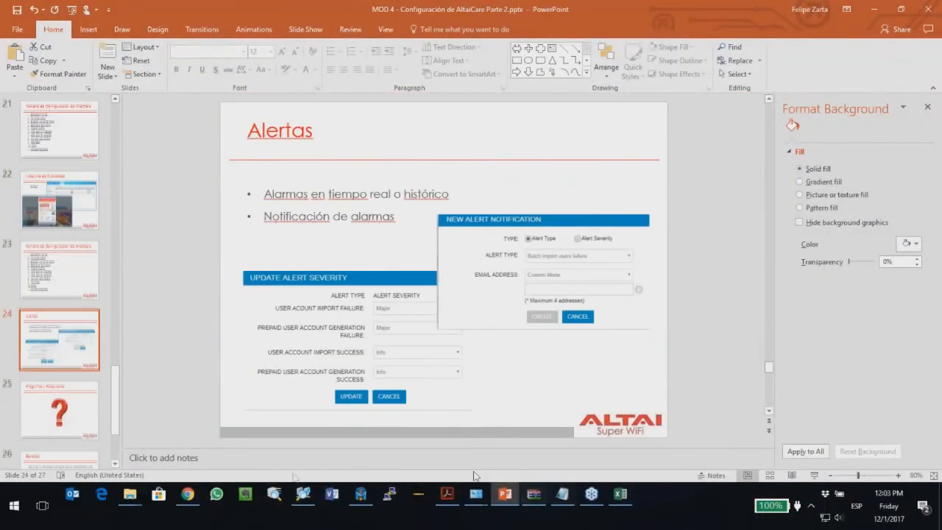
left_click(193, 503)
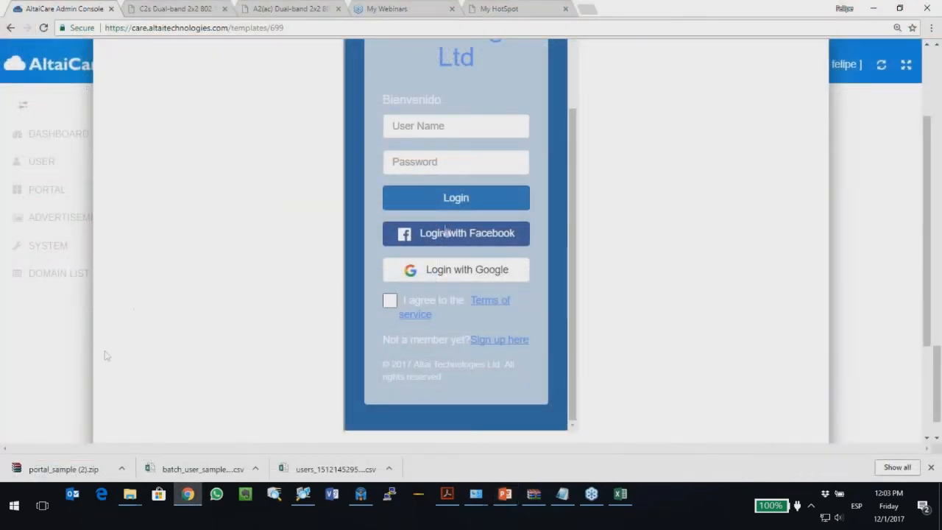
Step: Close the login page preview and save the portal template
scroll(536, 386, "down", 2)
left_click(541, 406)
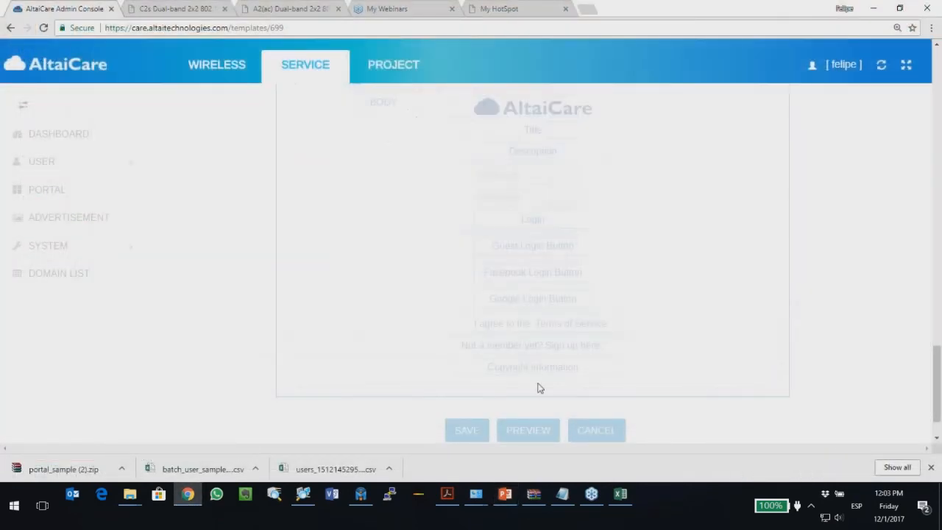
left_click(471, 429)
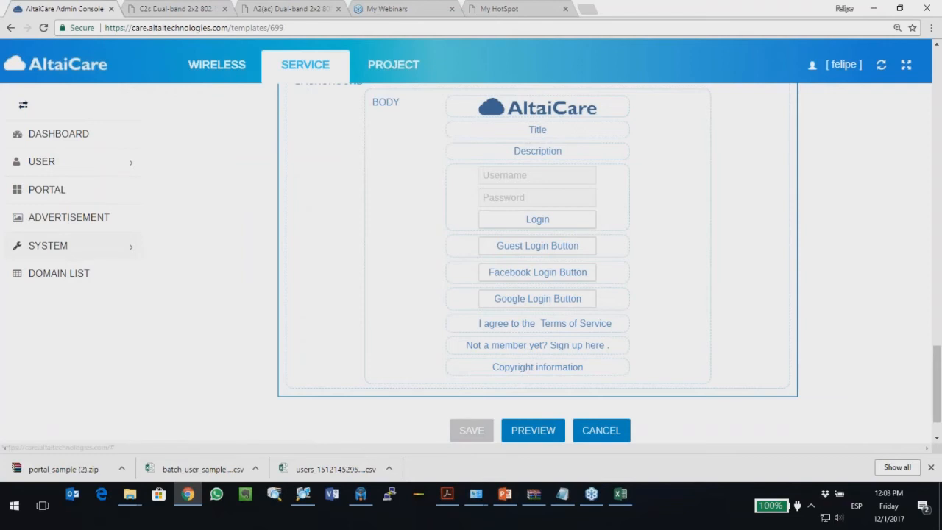
Step: Open SYSTEM > Alert list, highlight the alert types, and bring up Modify Alert Severity
left_click(84, 249)
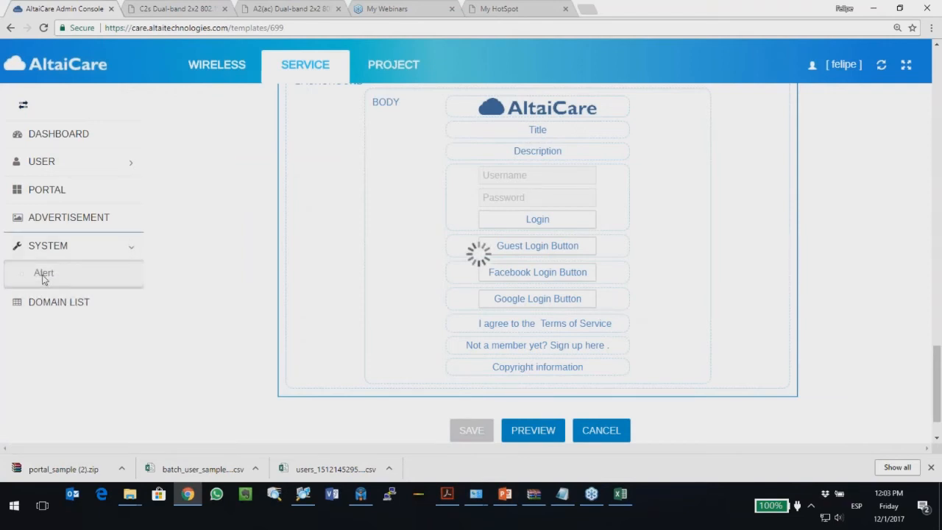
left_click(43, 274)
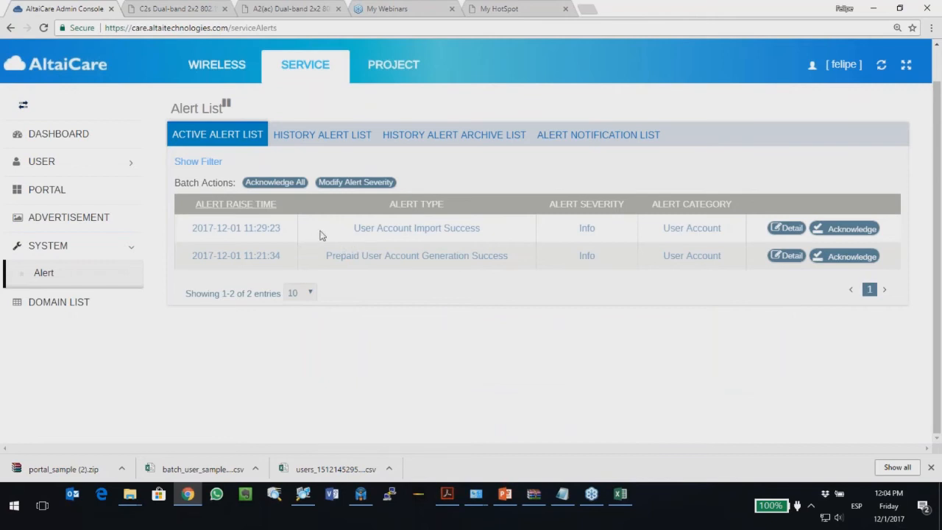
left_click_drag(481, 229, 443, 229)
left_click(415, 230)
left_click_drag(422, 255, 465, 255)
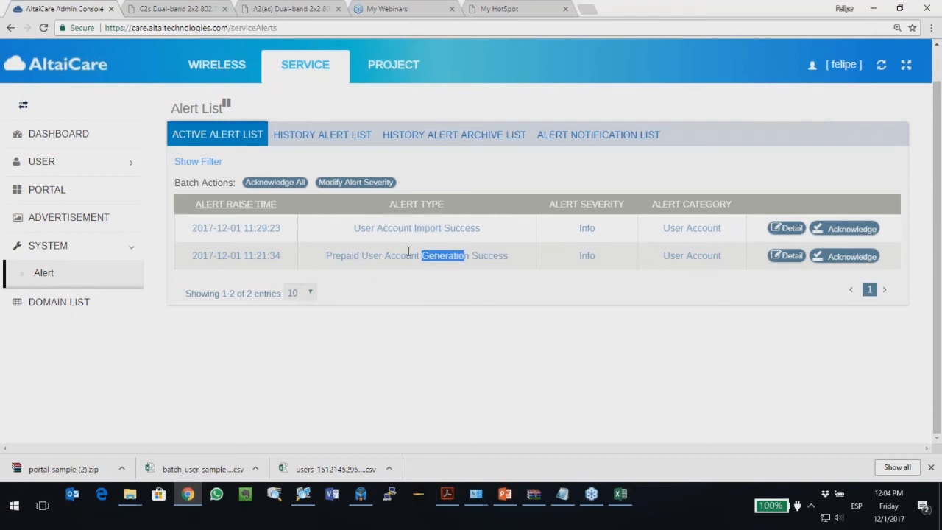
left_click(332, 183)
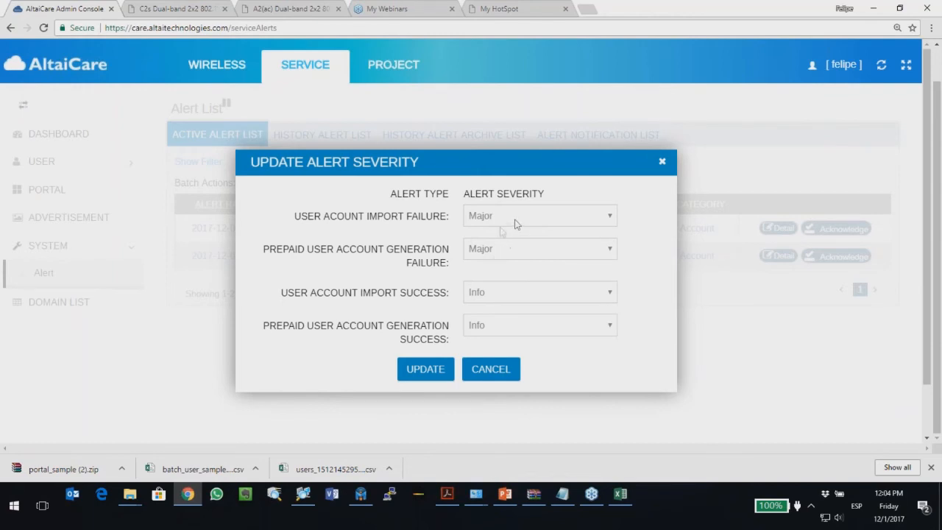
Step: Change Prepaid User Account Generation Failure from Major to Critical and apply the update
left_click(523, 248)
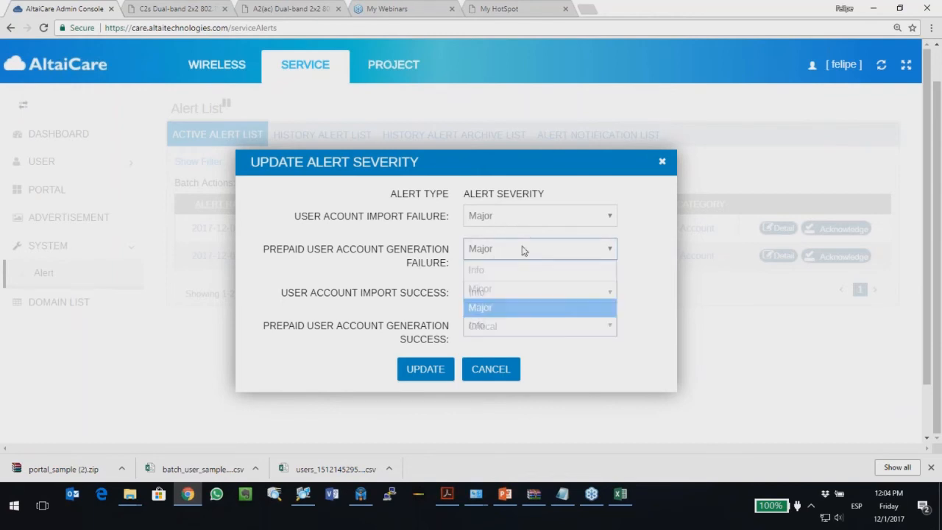
left_click(499, 337)
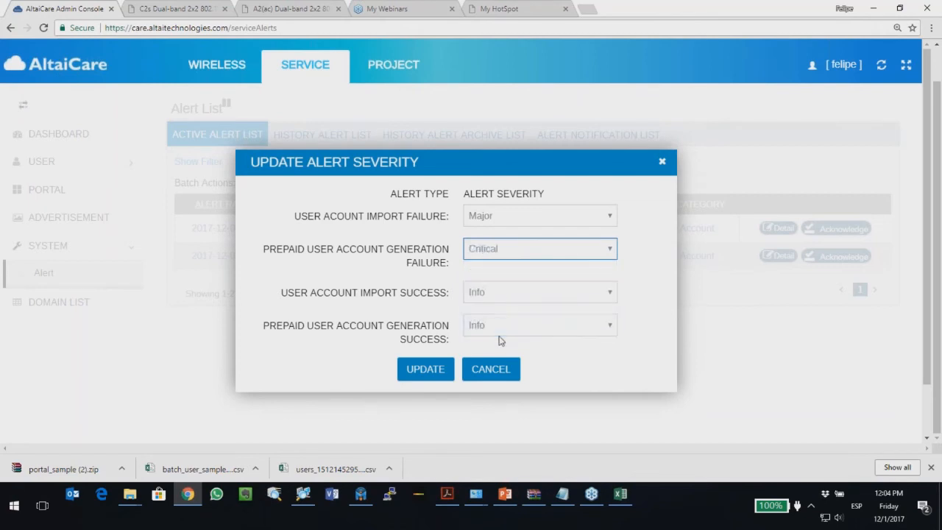
left_click(425, 373)
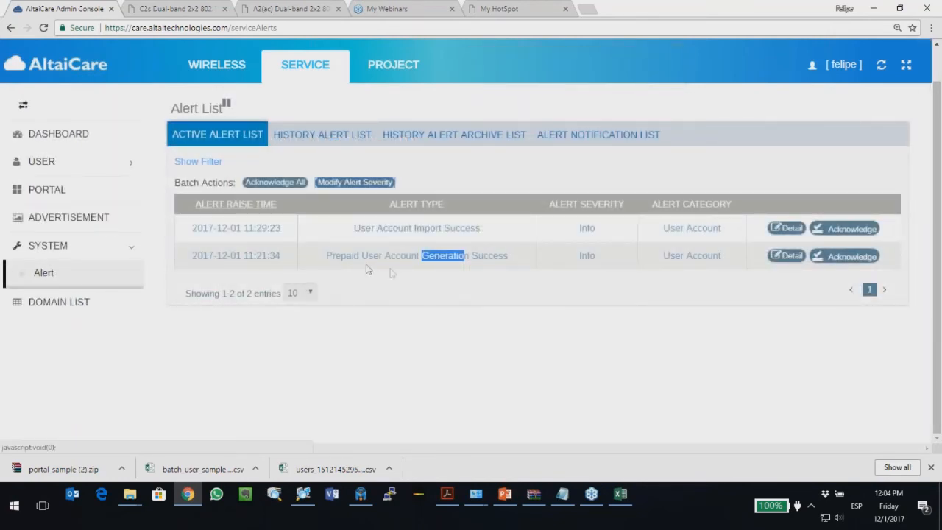
Step: Create a Critical-severity alert notification emailing the support address in Custom Mode
left_click(608, 137)
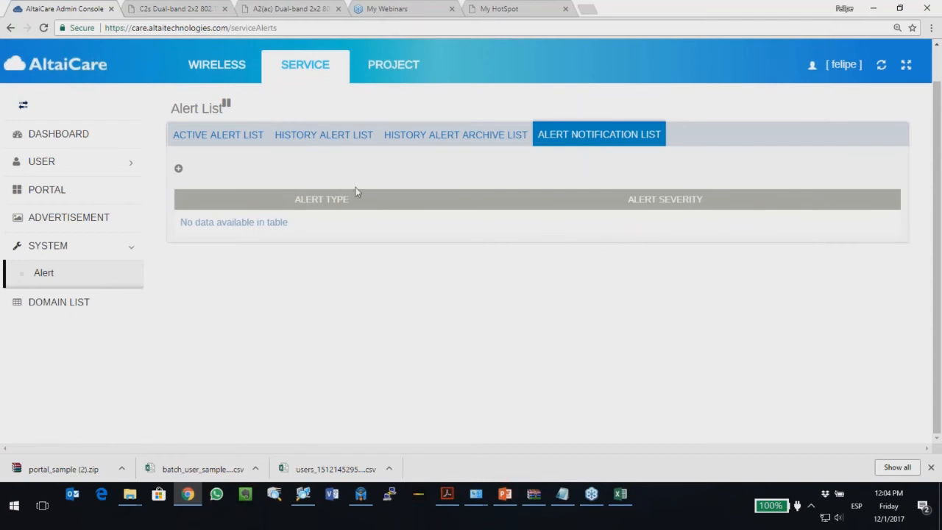
left_click(178, 169)
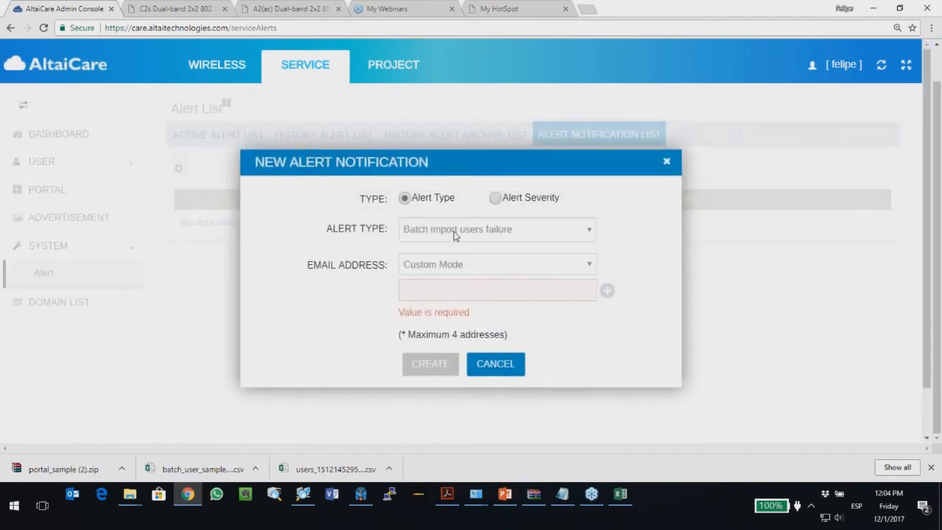
left_click(495, 199)
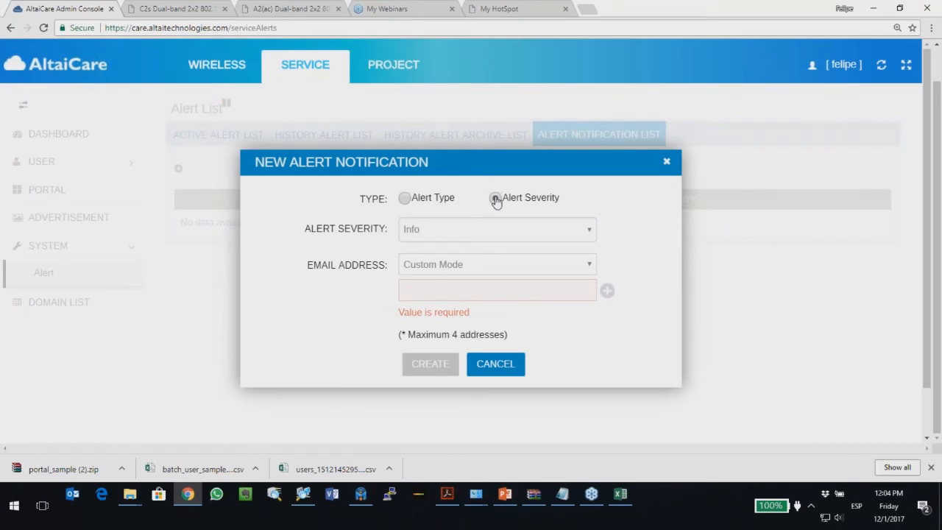
left_click(451, 239)
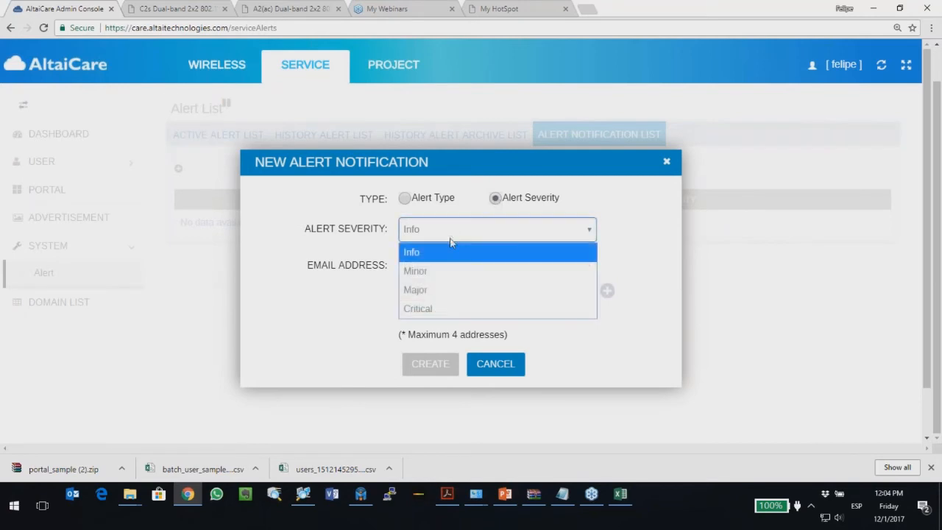
left_click(443, 309)
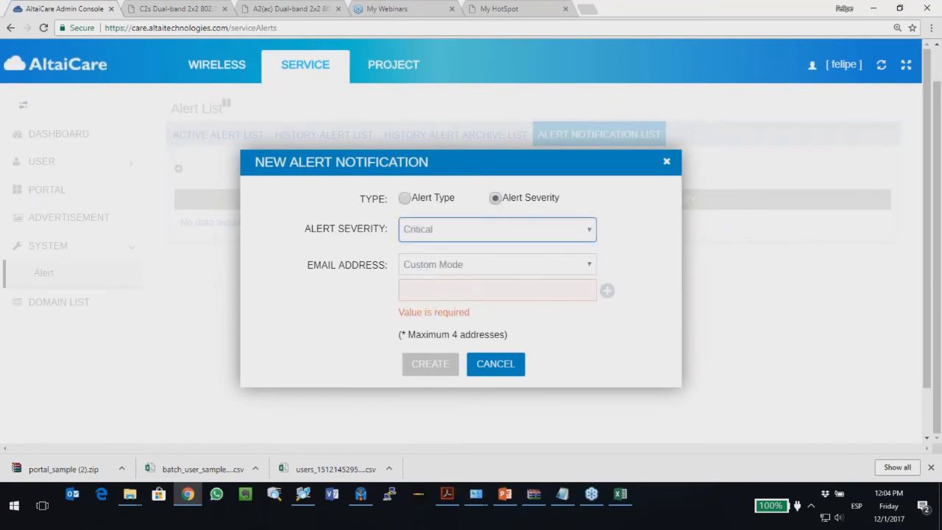
left_click(450, 266)
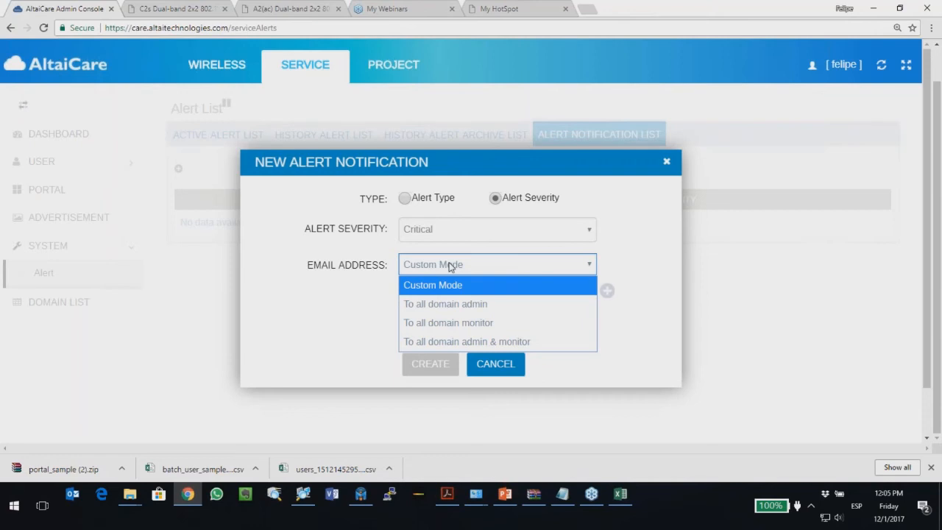
left_click(445, 286)
left_click(446, 291)
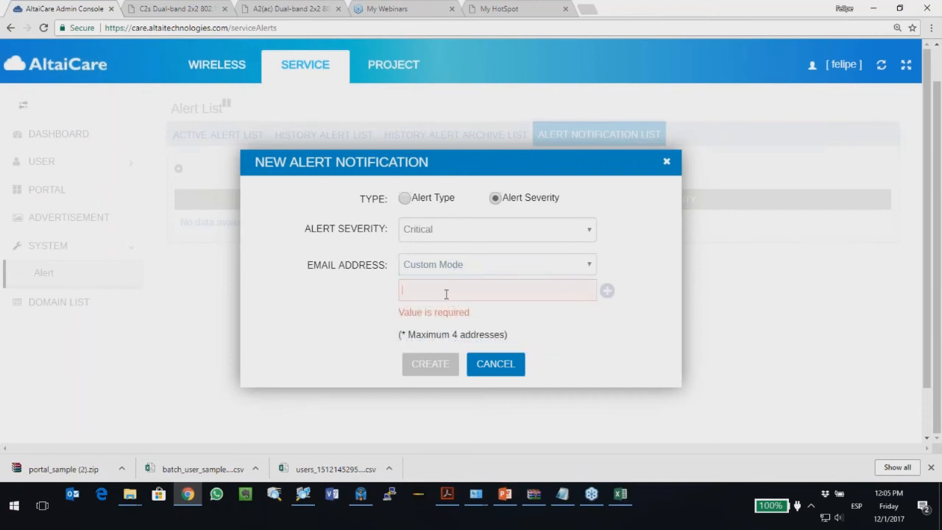
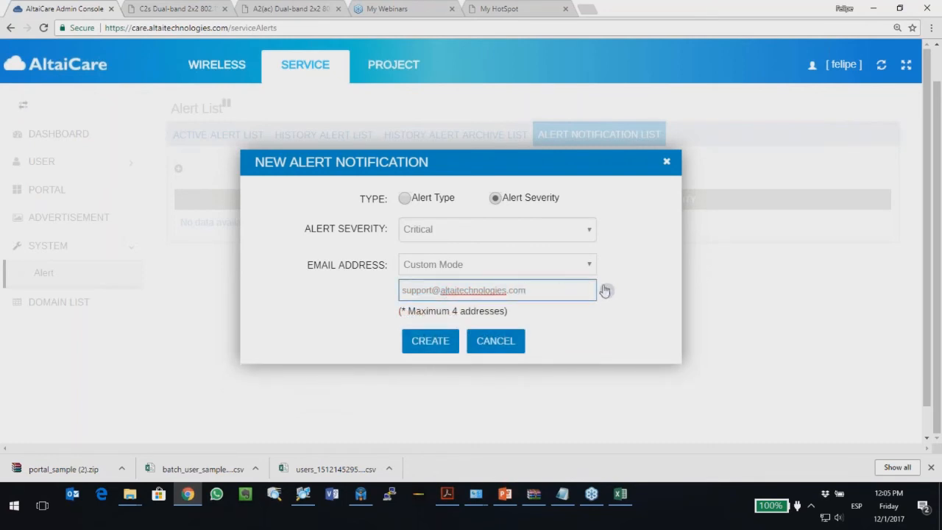
left_click(434, 345)
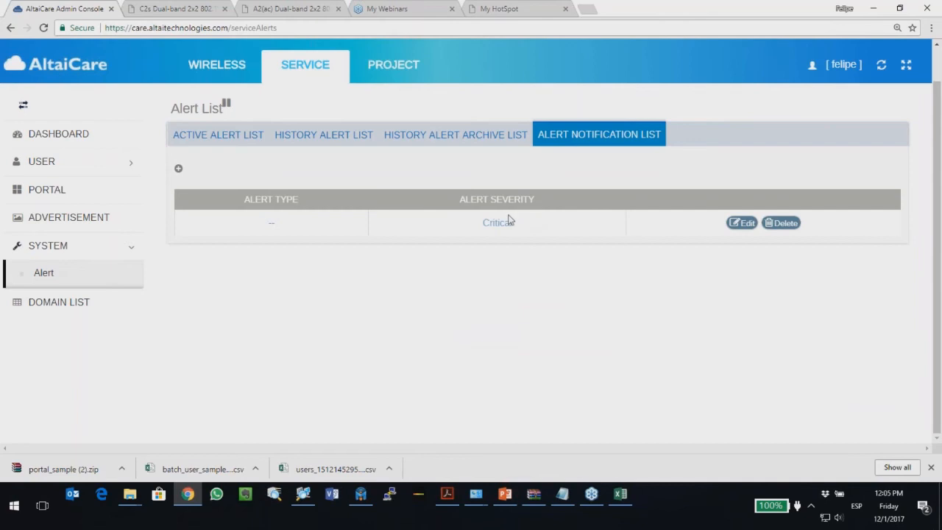
Step: Verify in Active Alert List that prepaid generation failure is Critical, then return to PowerPoint
left_click(218, 137)
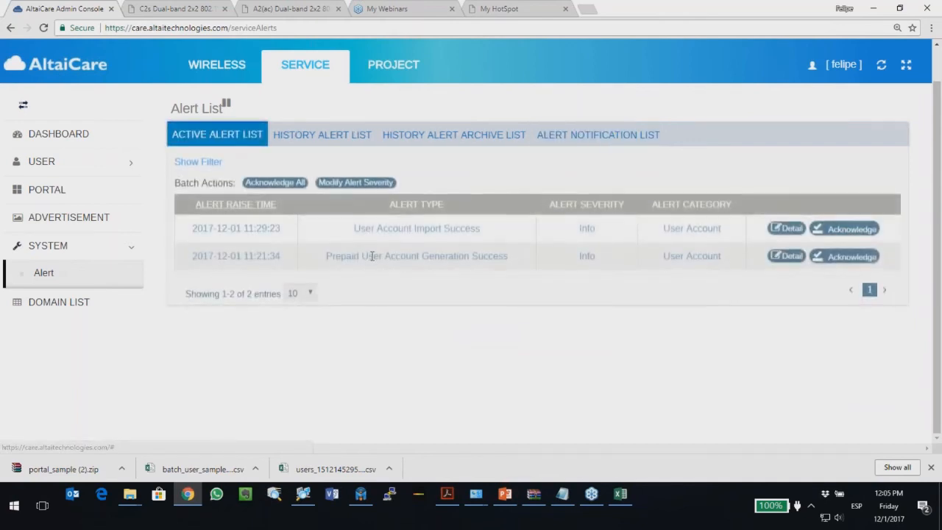
left_click(356, 189)
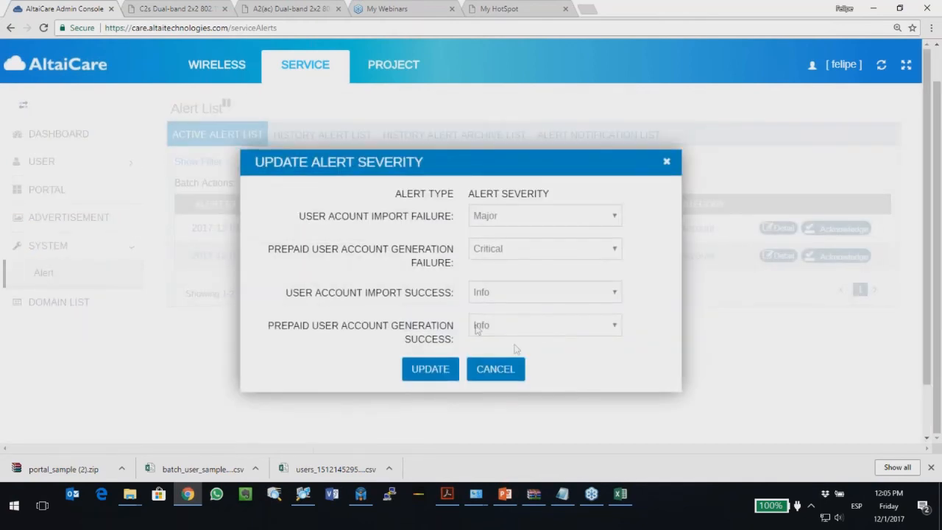
left_click(673, 159)
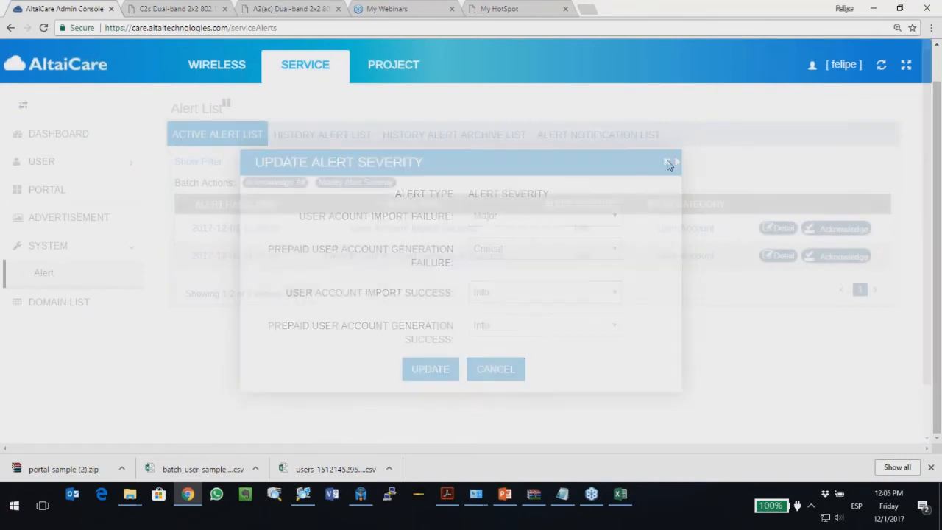
left_click(505, 494)
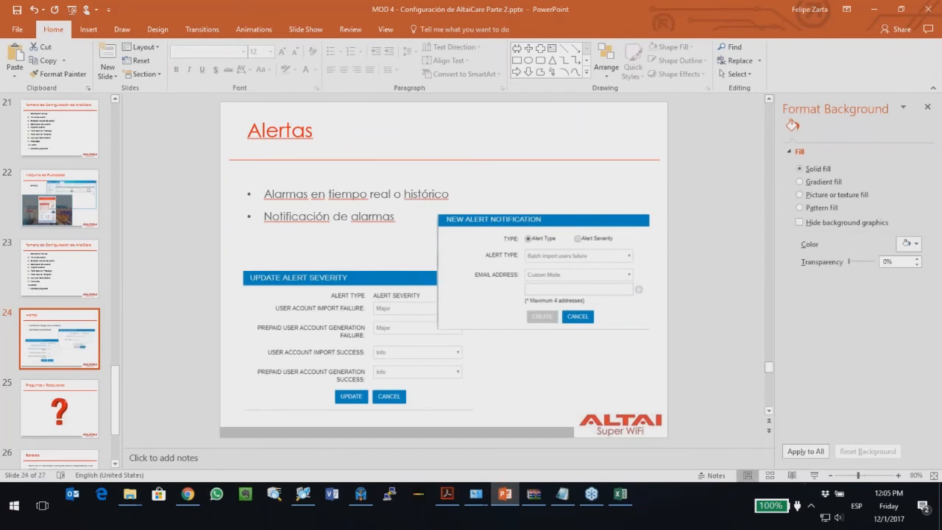
Step: Present the Alertas slide, advance to 'Preguntas y Respuestas', then return to the AltaiCare alert list
left_click(809, 474)
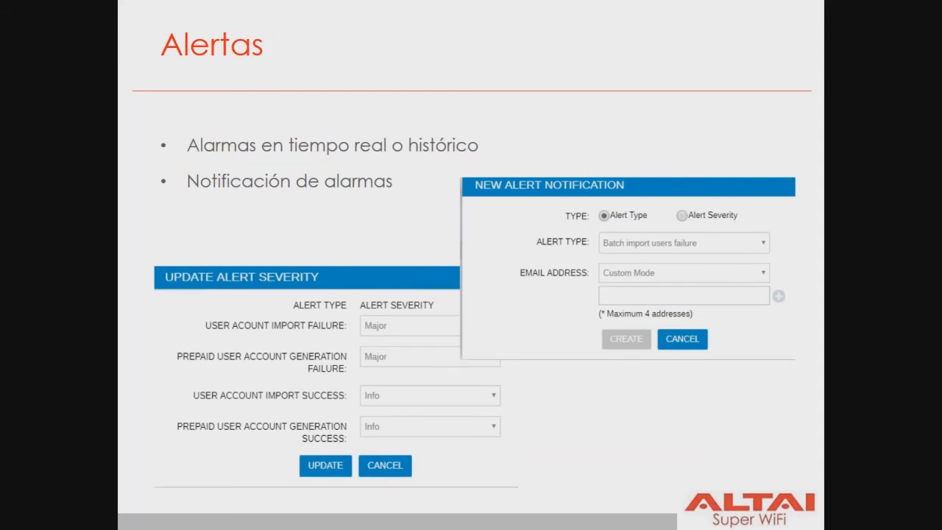
key("Right")
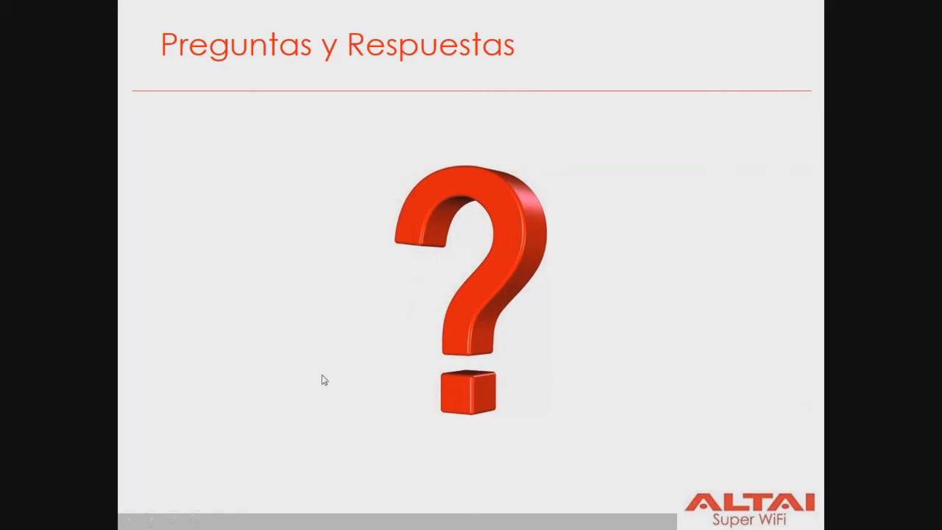
key("Escape")
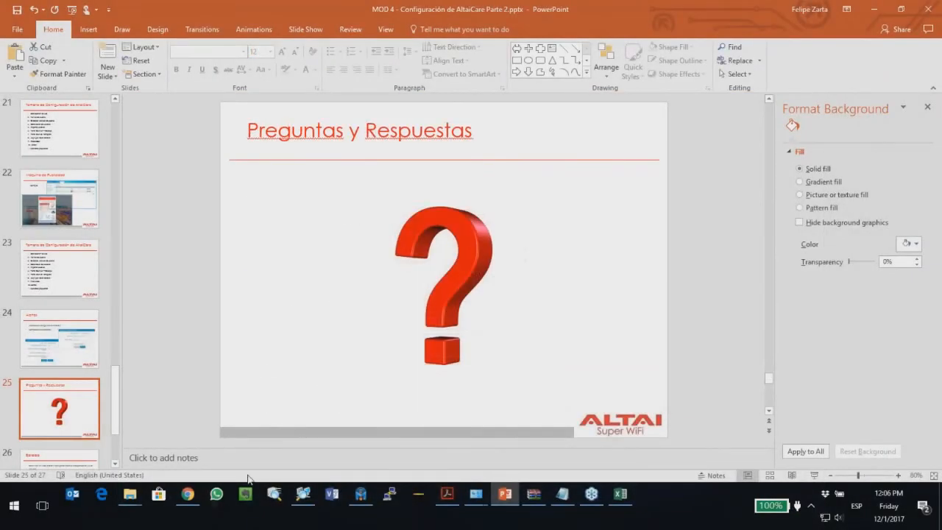
left_click(192, 499)
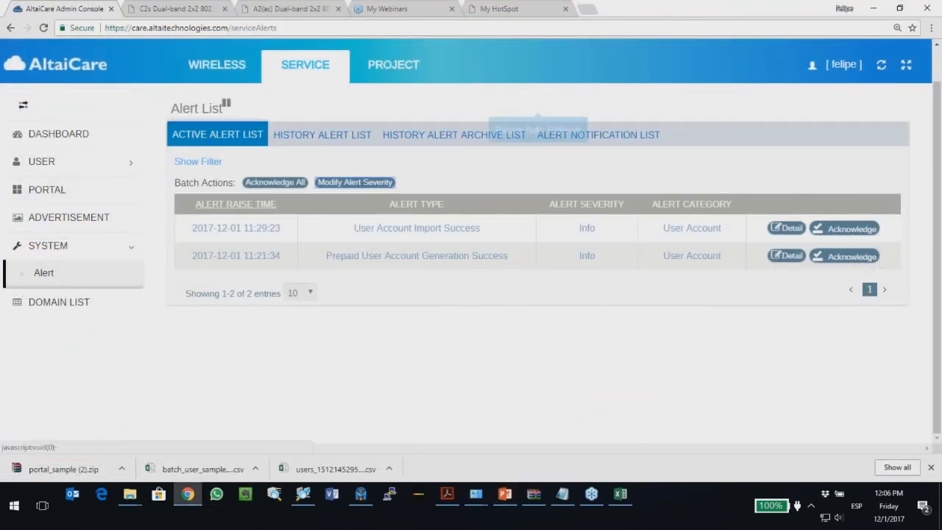
Step: Open the Redes_Sociales captive portal settings and preview its login page
left_click(49, 193)
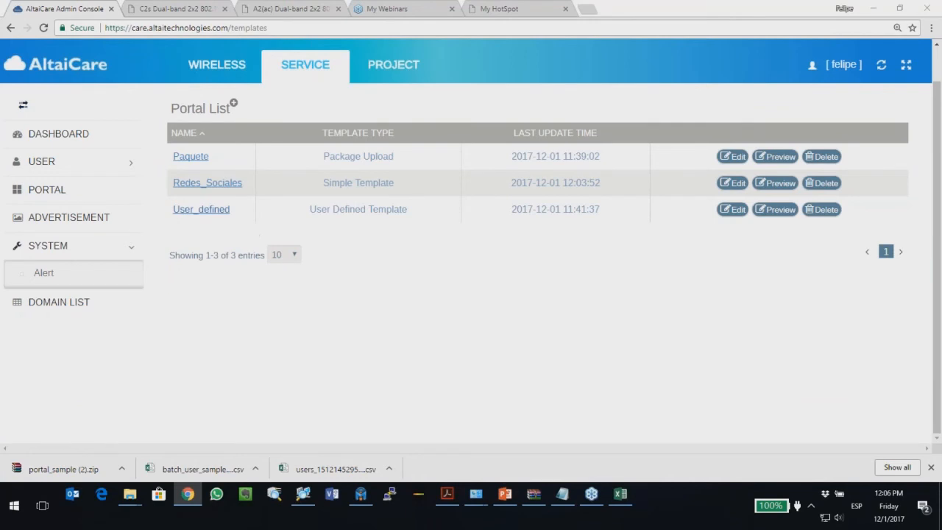
left_click(733, 184)
scroll(379, 343, "down", 10)
scroll(416, 335, "down", 8)
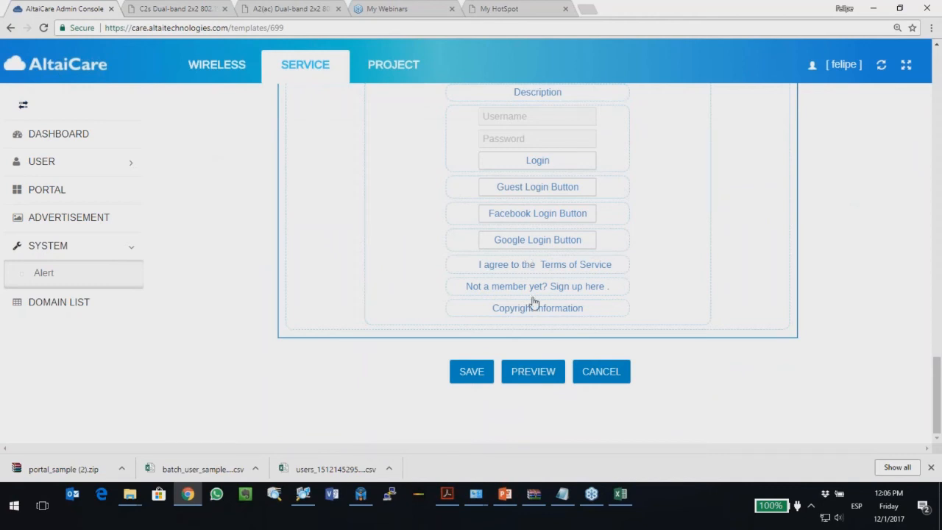
left_click(532, 371)
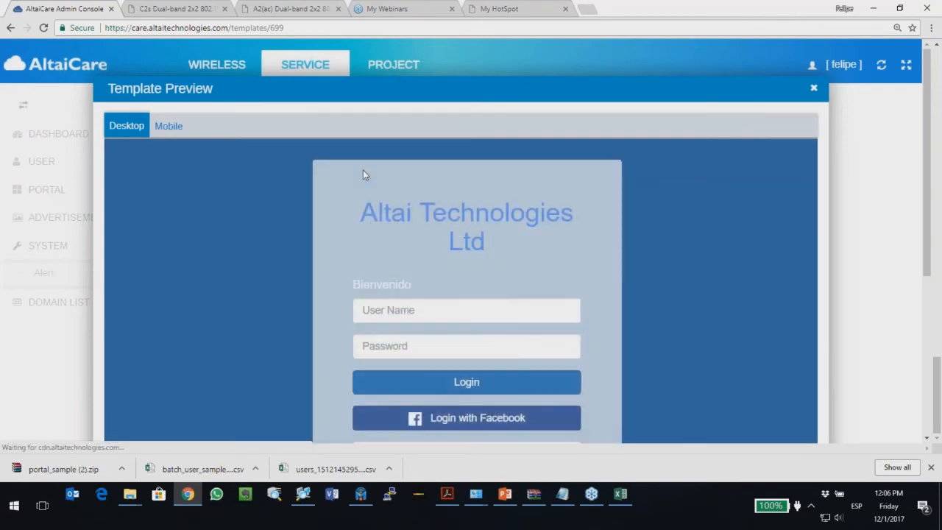
Step: Scroll through the login preview, close it, and return to slide 25 'Preguntas y Respuestas'
scroll(441, 260, "down", 3)
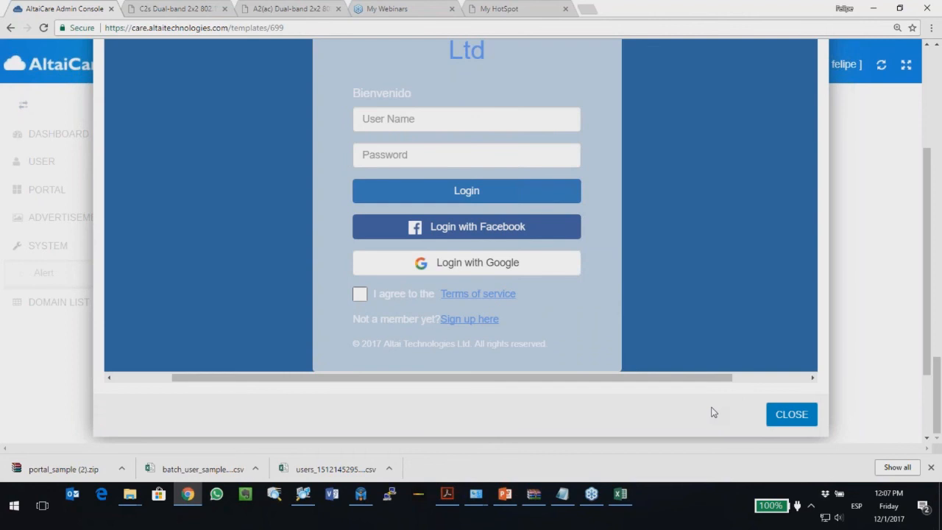
scroll(424, 332, "up", 1)
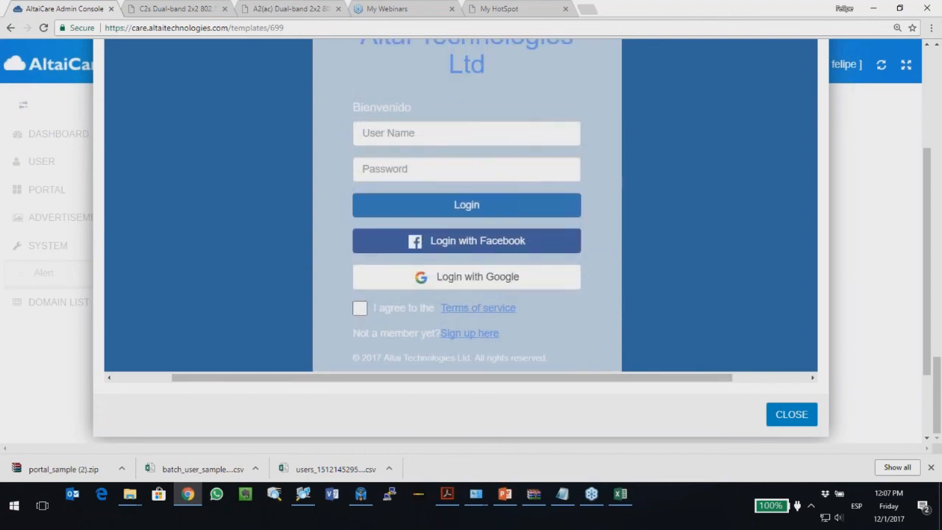
scroll(432, 304, "up", 3)
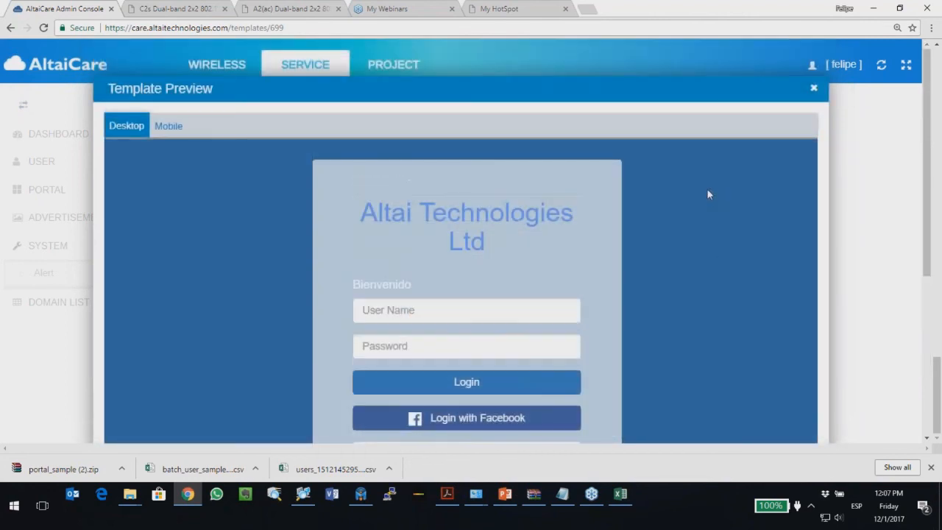
left_click(814, 90)
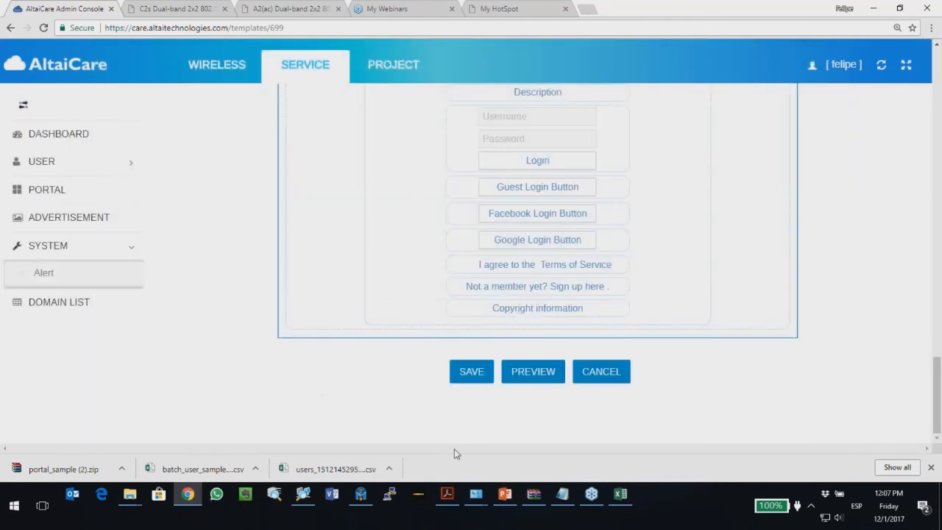
left_click(506, 500)
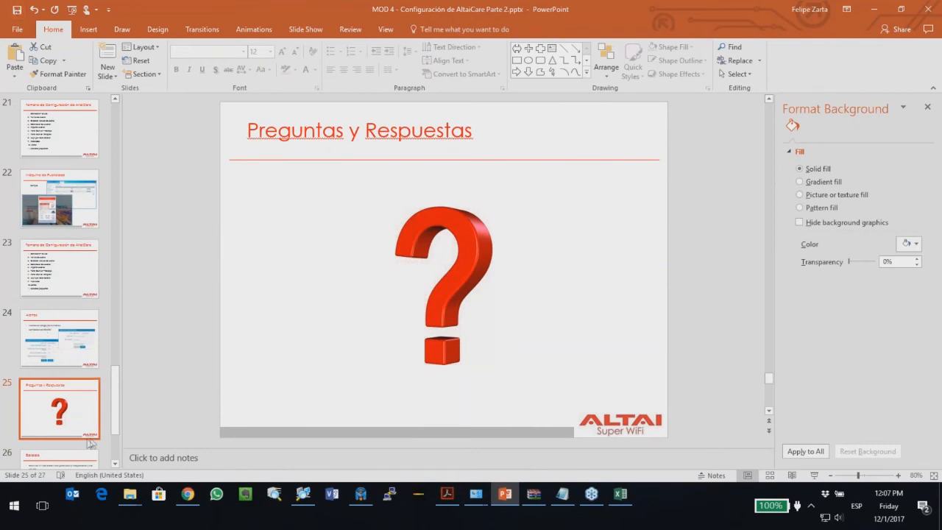
scroll(101, 424, "down", 1)
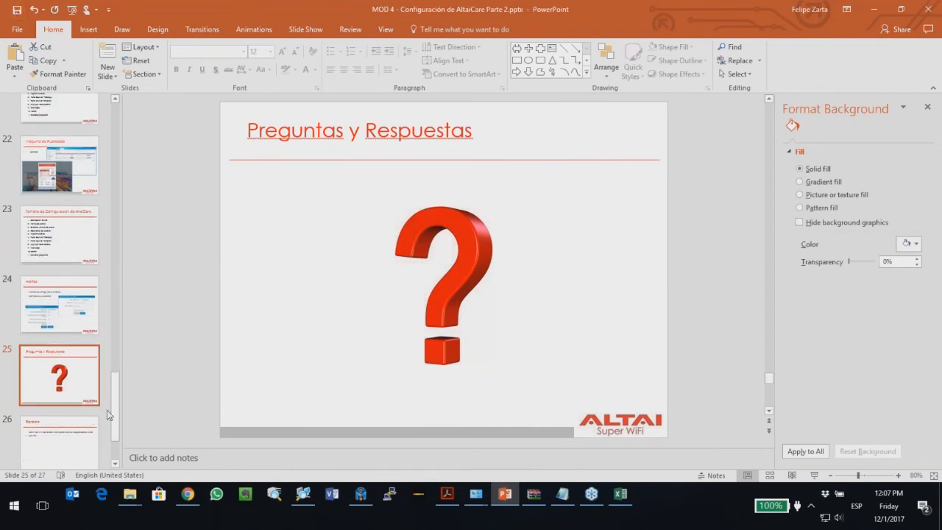